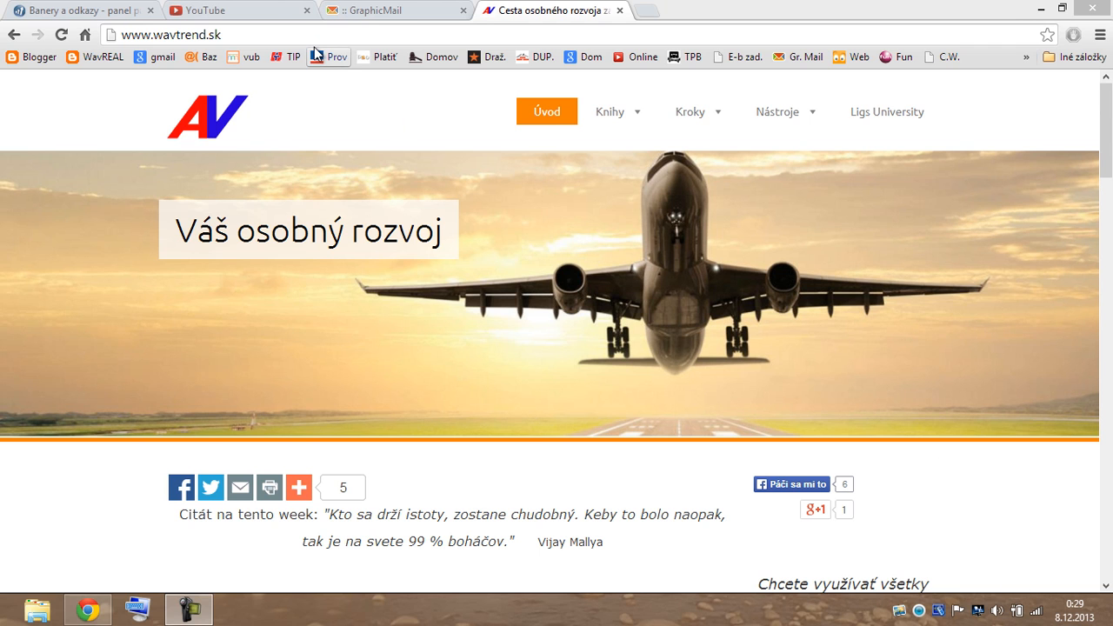
On wavtrend.sk, go to Nástroje > Web zadarmo and follow the 'webu zdarma' link to Webnode.
mouse_move(772, 122)
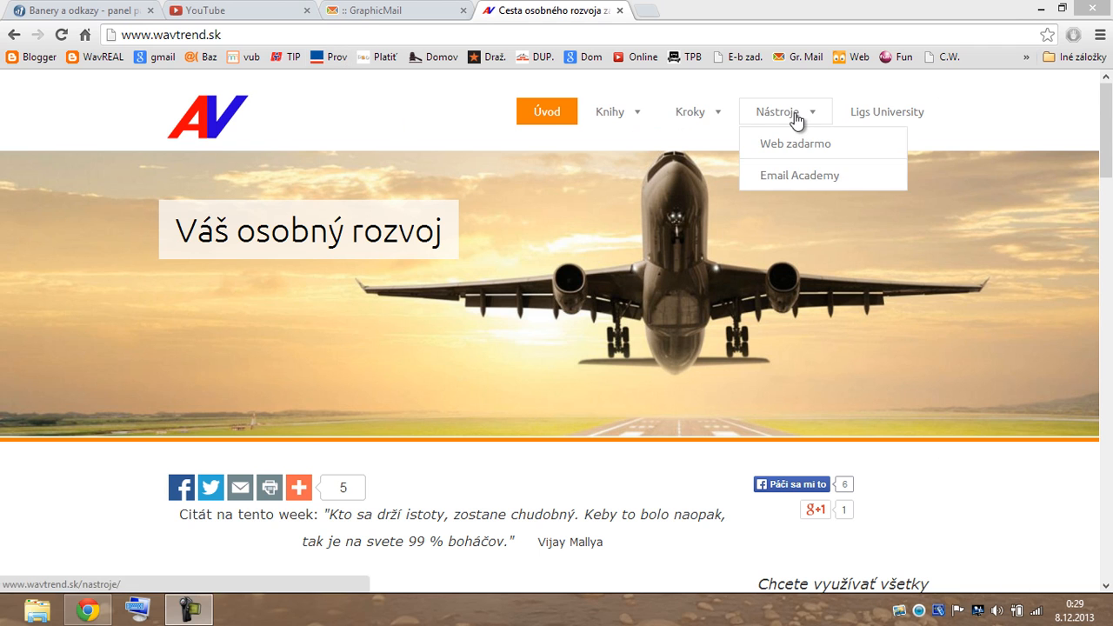
click(795, 139)
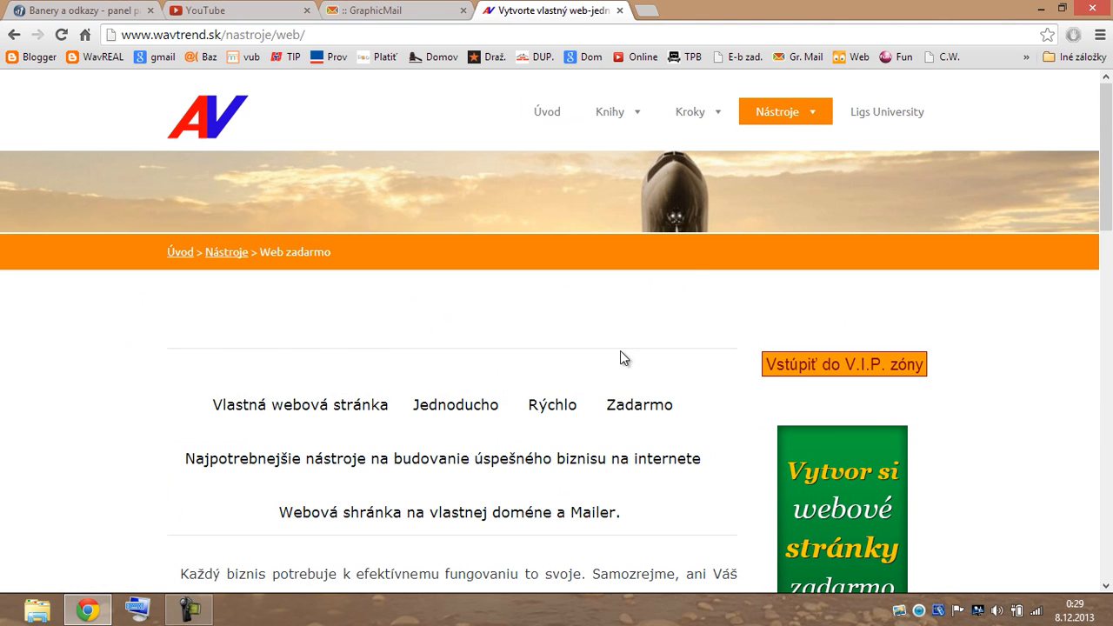
scroll(620, 350, down, 2)
scroll(620, 349, down, 3)
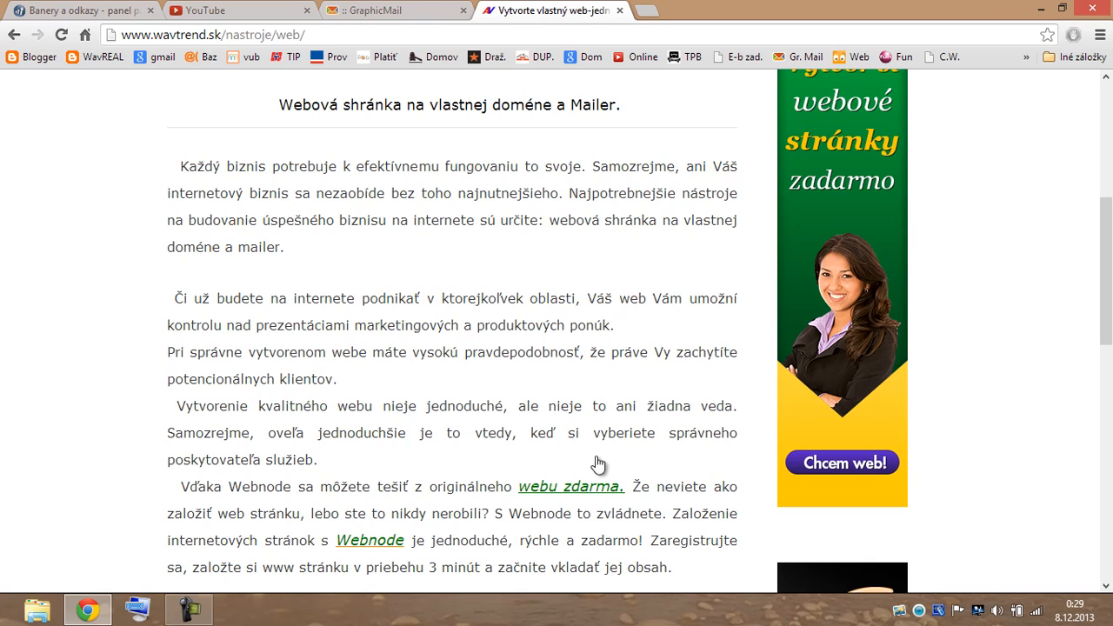
click(561, 494)
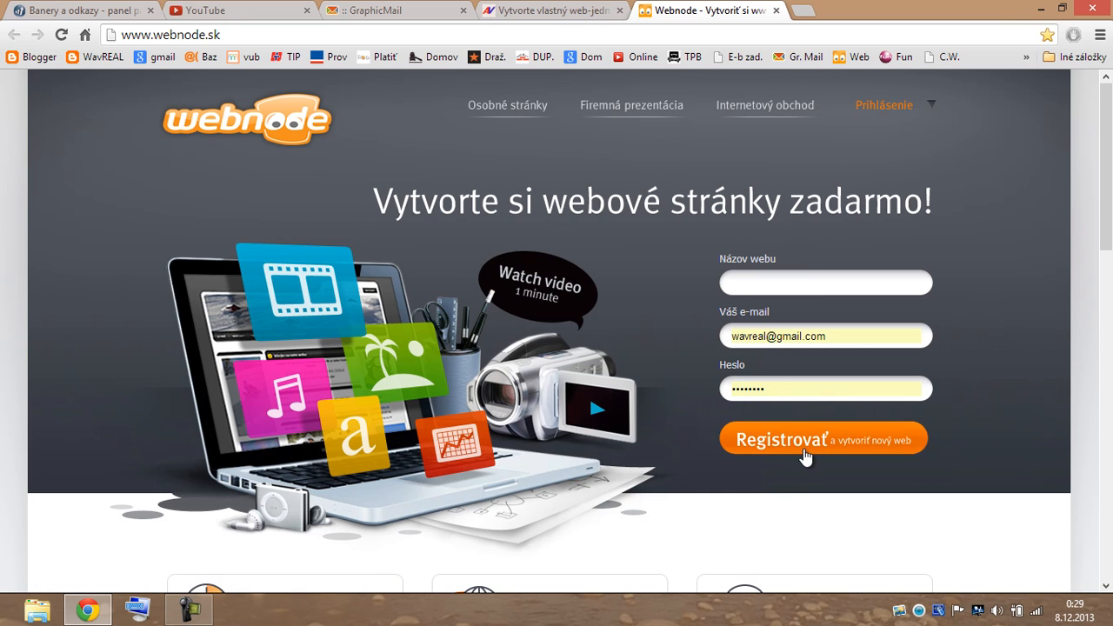
Name the new website 'Salón exklusive' by accepting the suggested name.
click(790, 287)
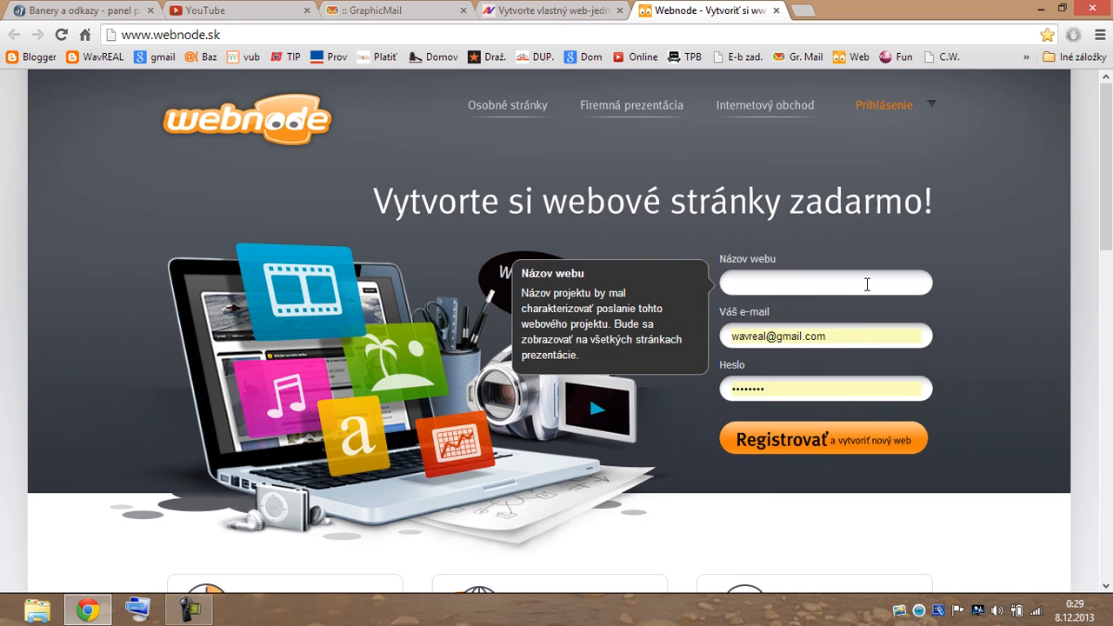
text(Salón)
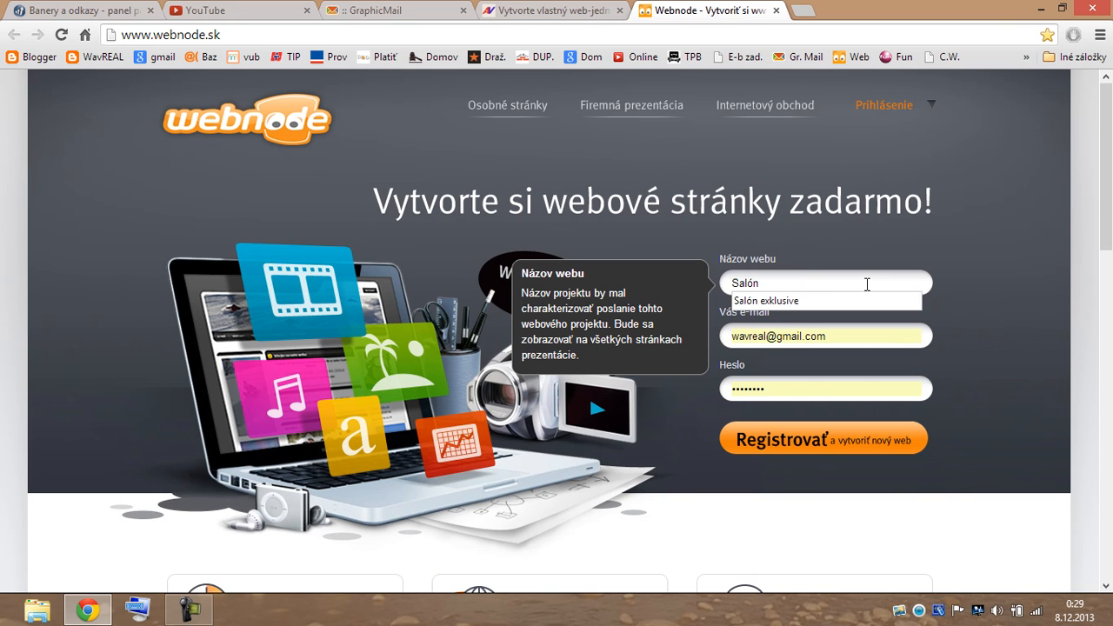
click(819, 301)
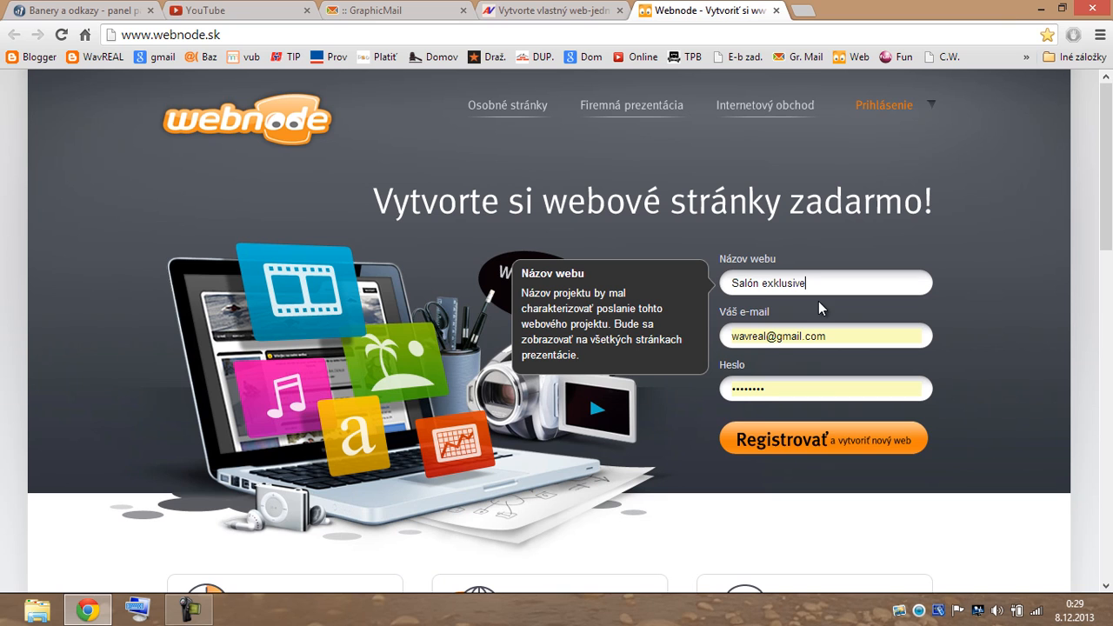
Replace the prefilled e-mail with the account's address, enter a password, and register.
drag(830, 336, 730, 336)
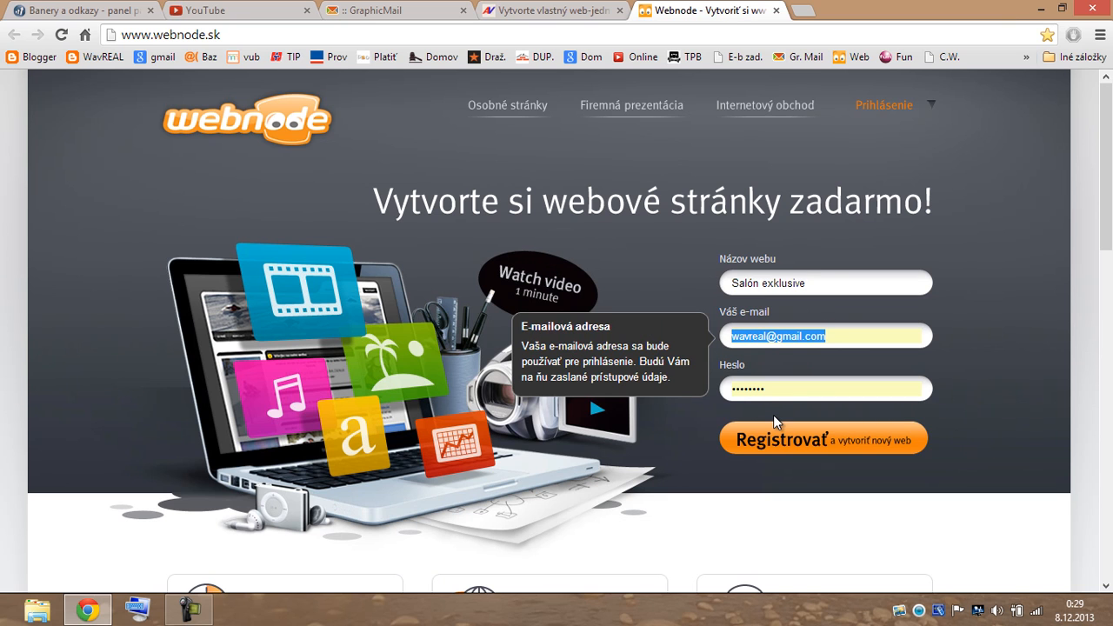
key(BackSpace)
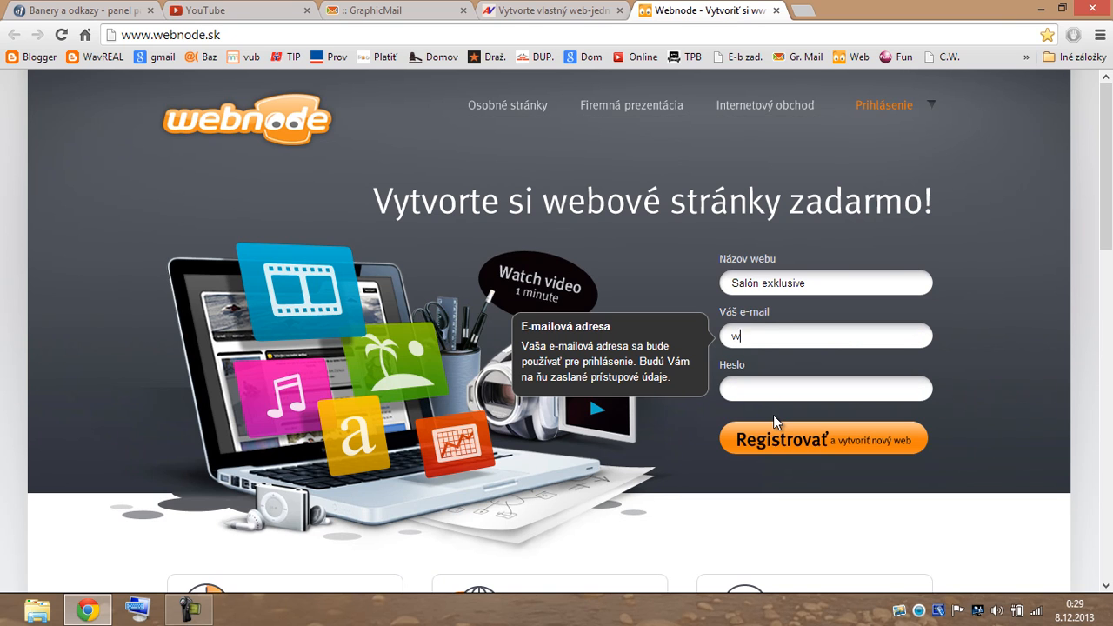
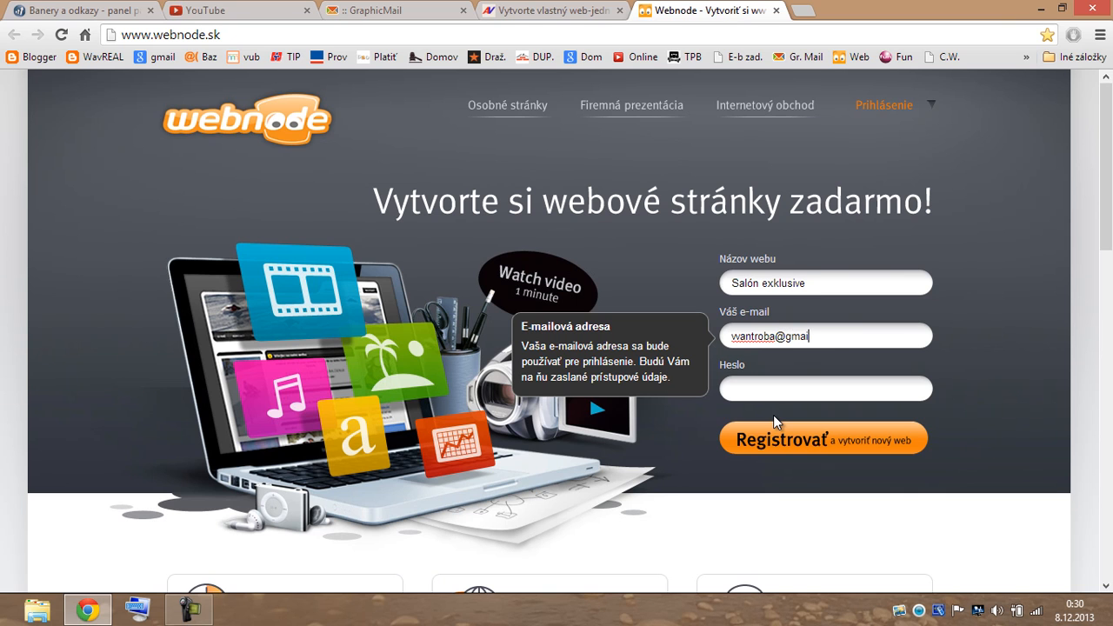
click(734, 387)
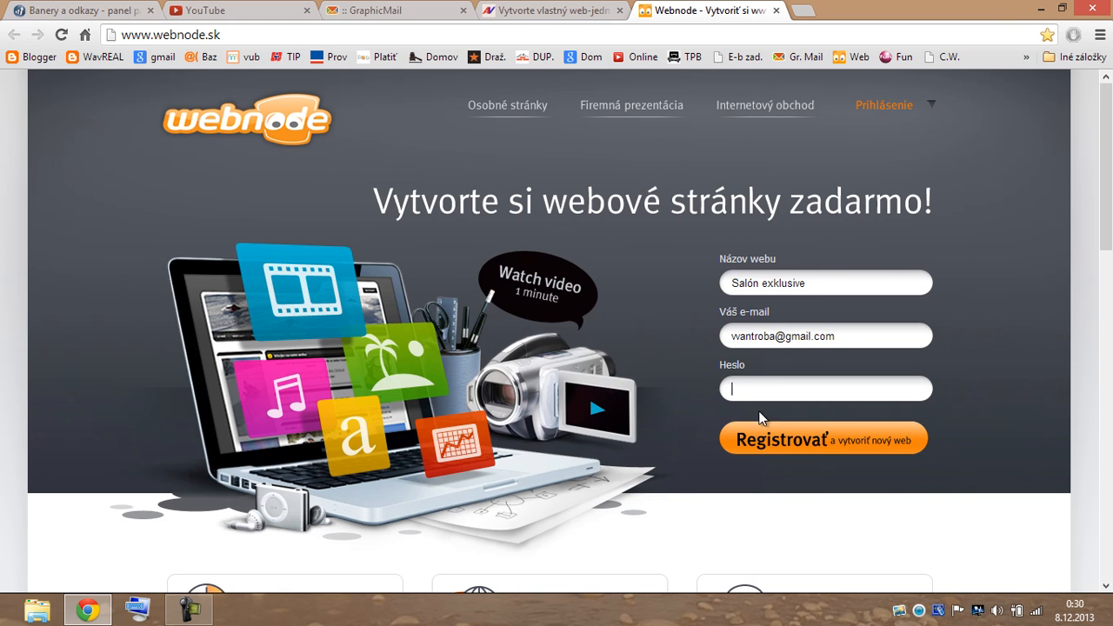
text(••••••)
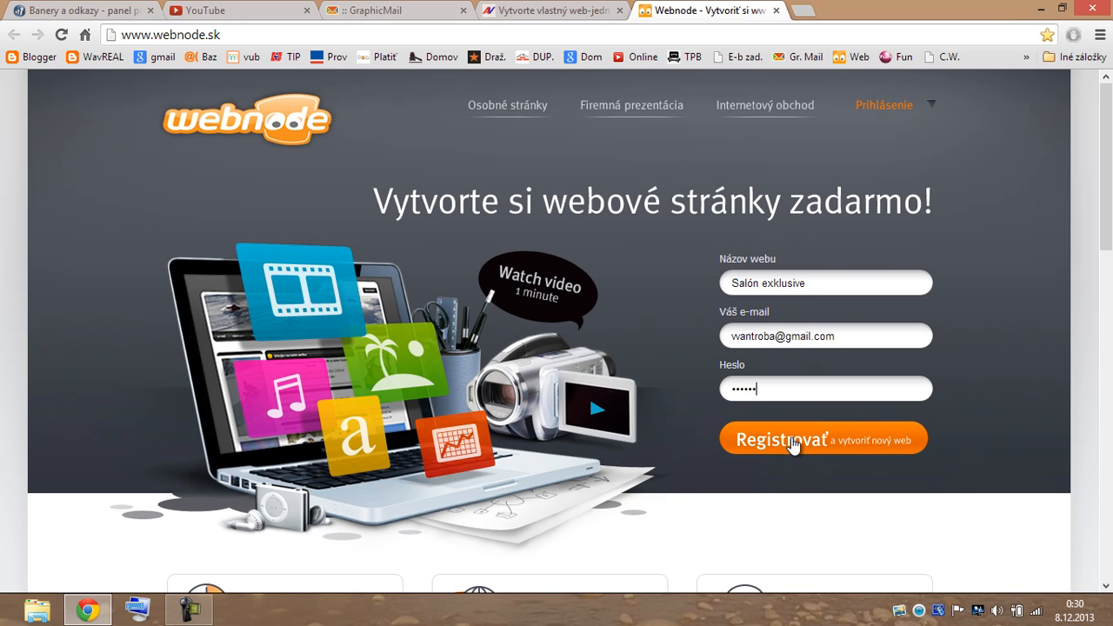
click(792, 440)
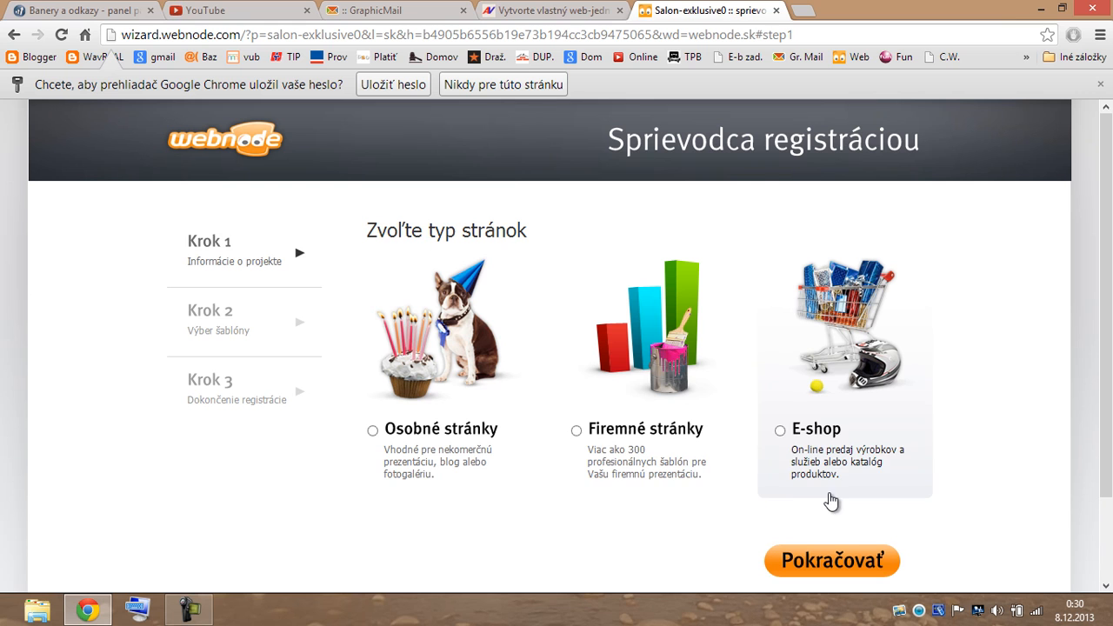
Choose Firemné stránky as the site type with the slogan 'Vaša krása'.
click(577, 431)
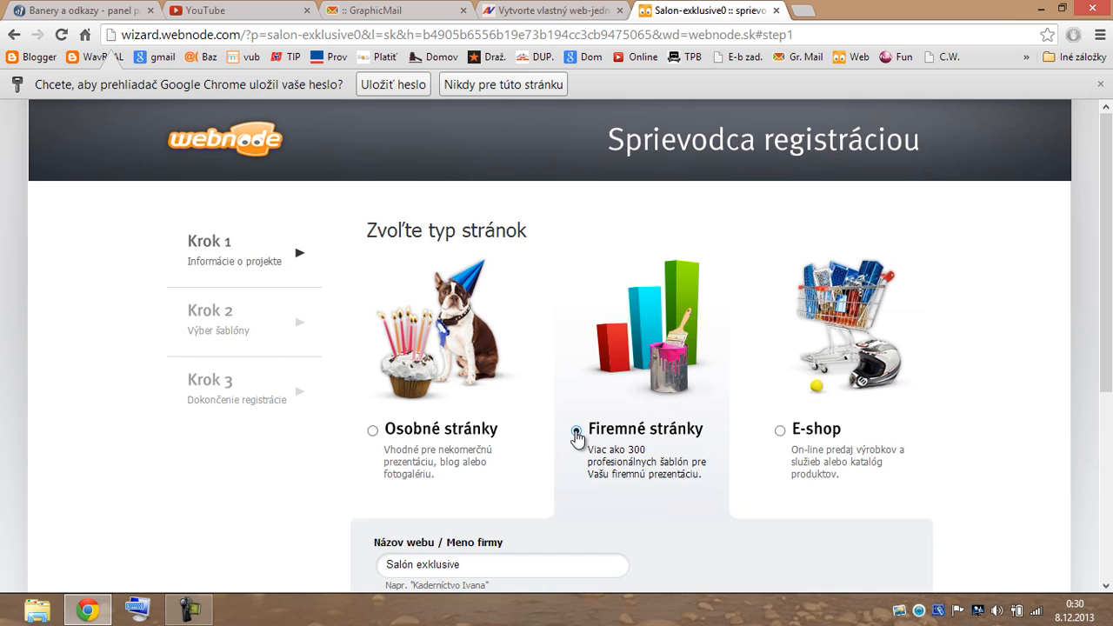
scroll(963, 489, down, 3)
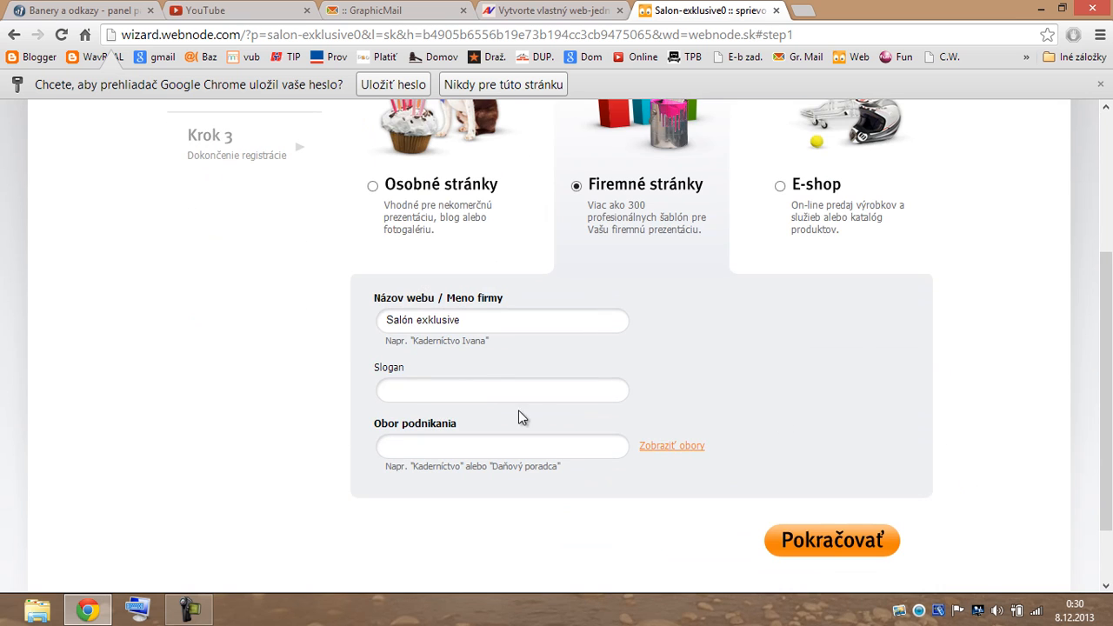
click(392, 390)
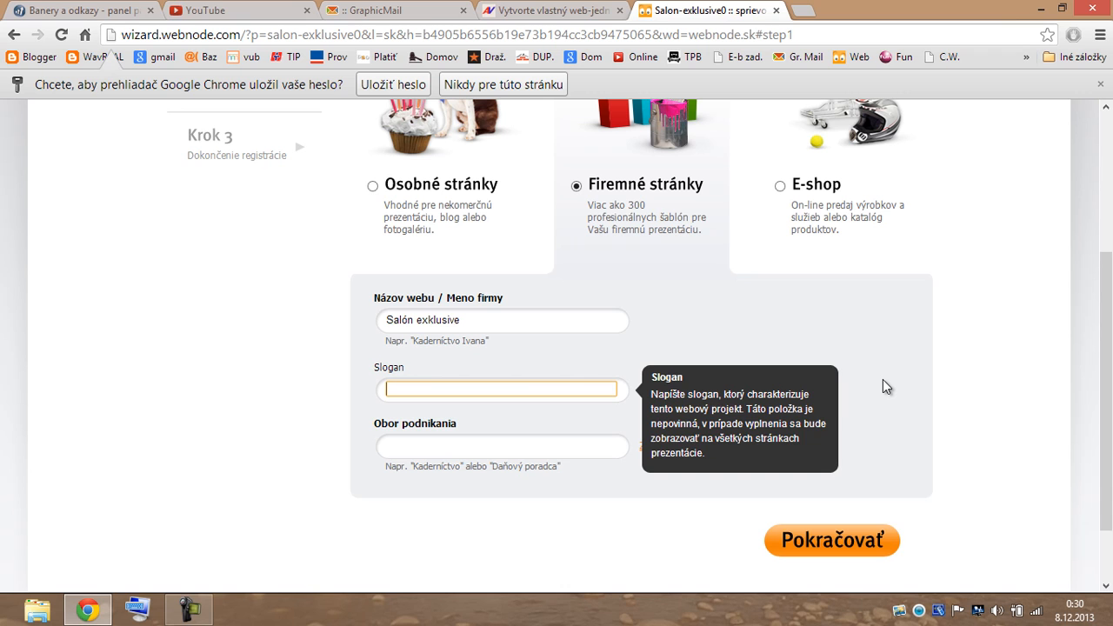
text(Vaša krása)
click(632, 461)
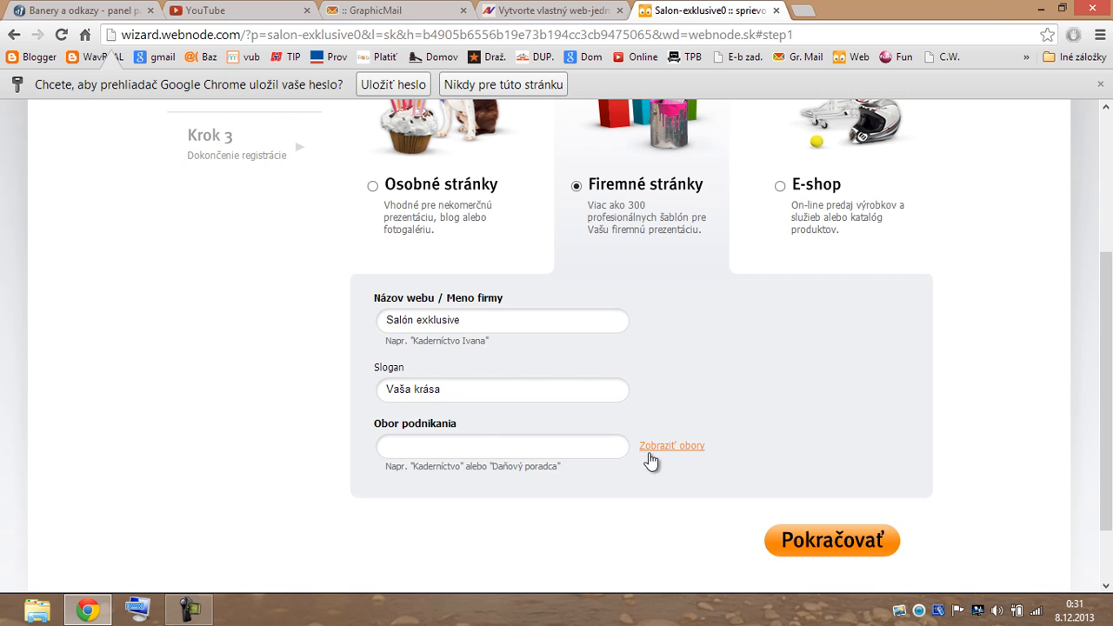
Pick Firma as the business field and continue to template selection.
click(653, 447)
scroll(729, 415, down, 1)
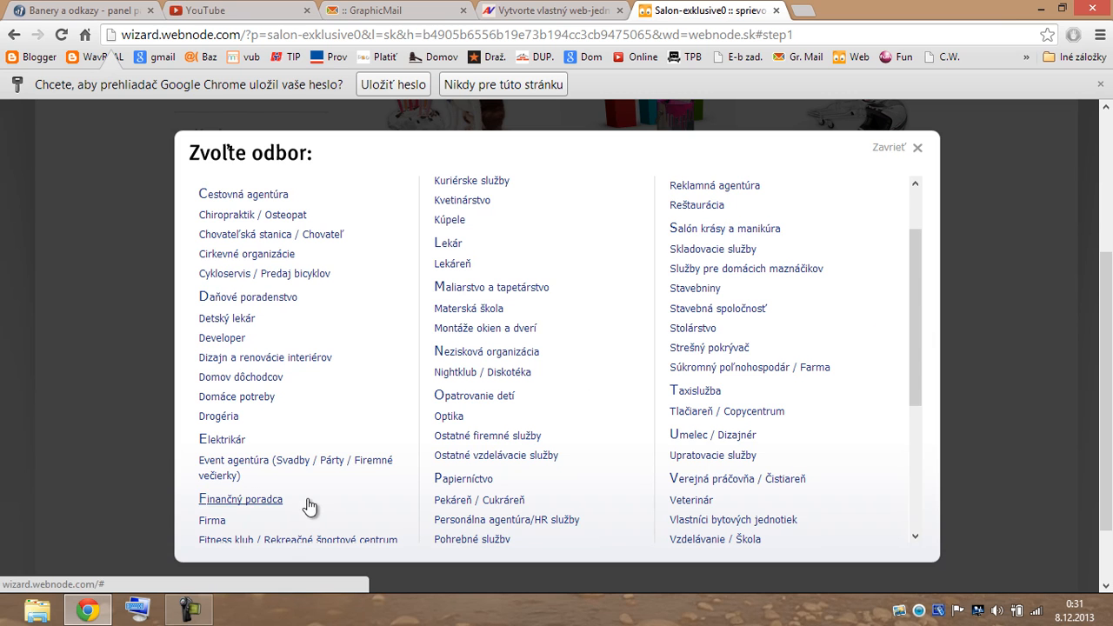
click(208, 520)
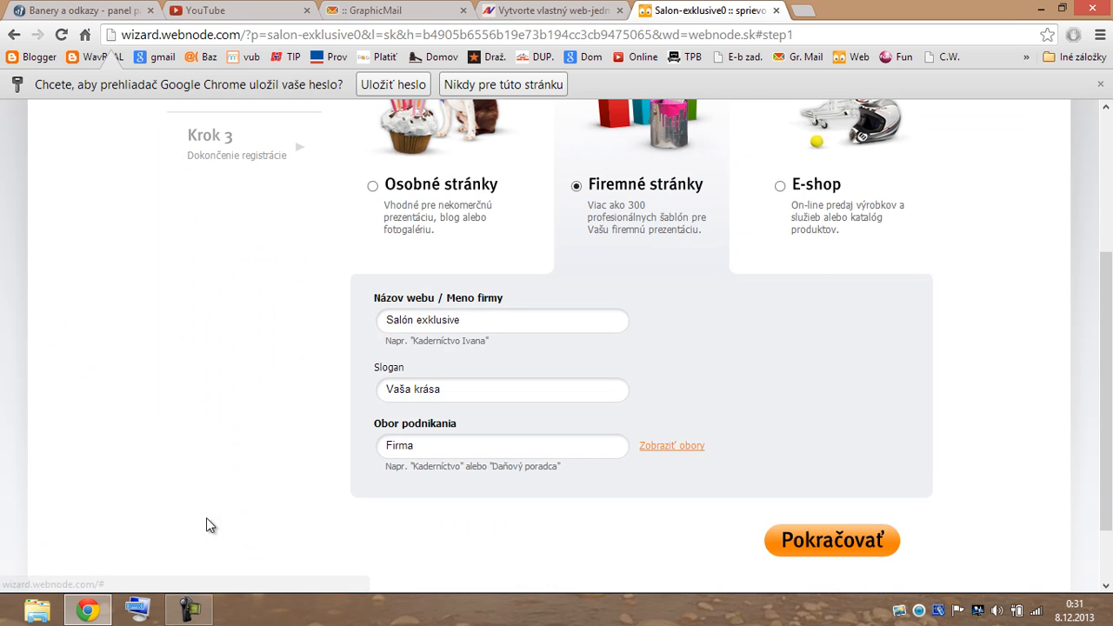
click(834, 541)
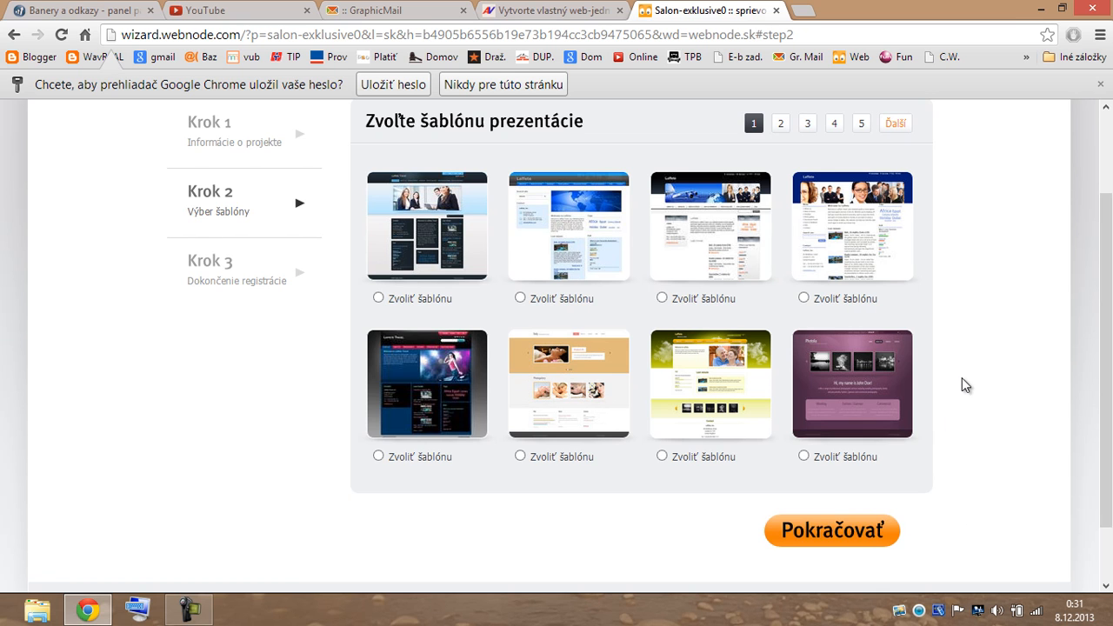
Page through the template gallery to page 16.
scroll(963, 383, down, 2)
scroll(962, 388, up, 4)
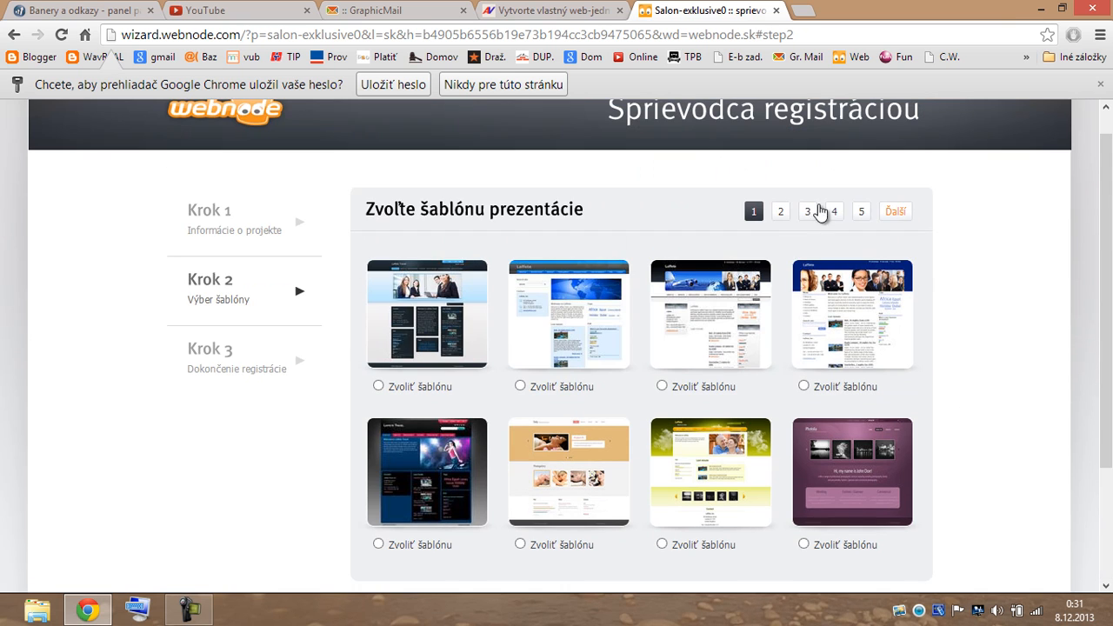
click(780, 214)
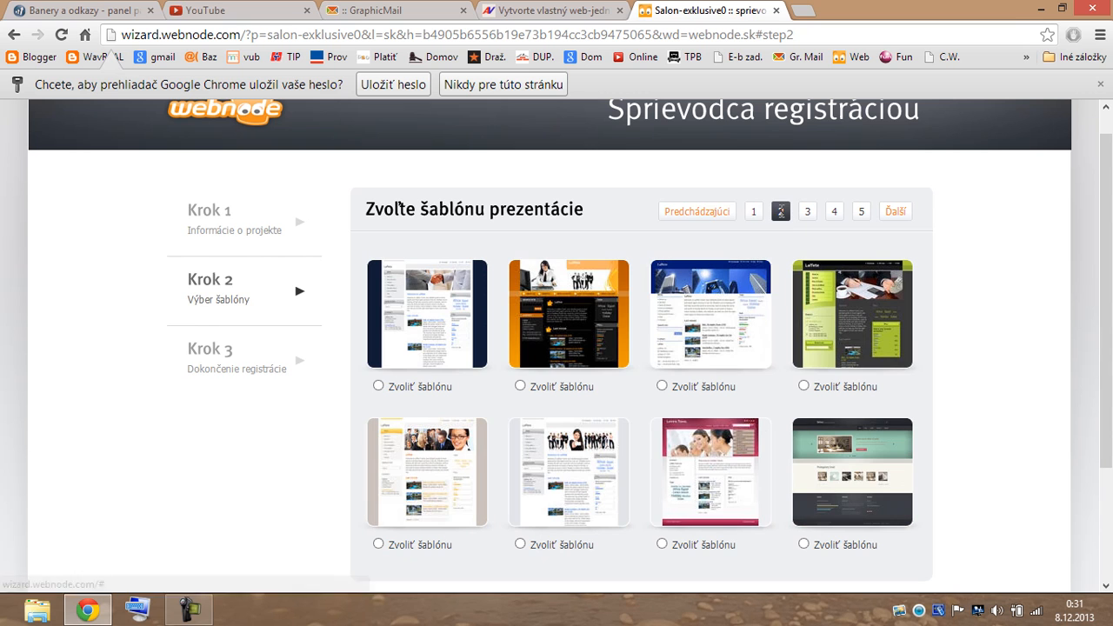
click(897, 214)
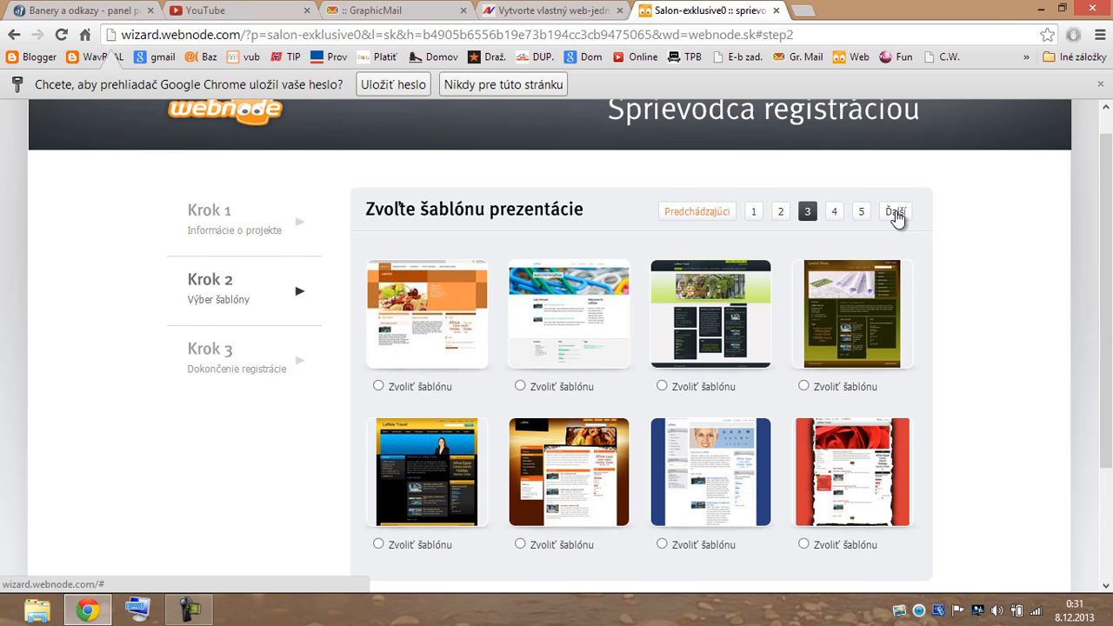
click(897, 214)
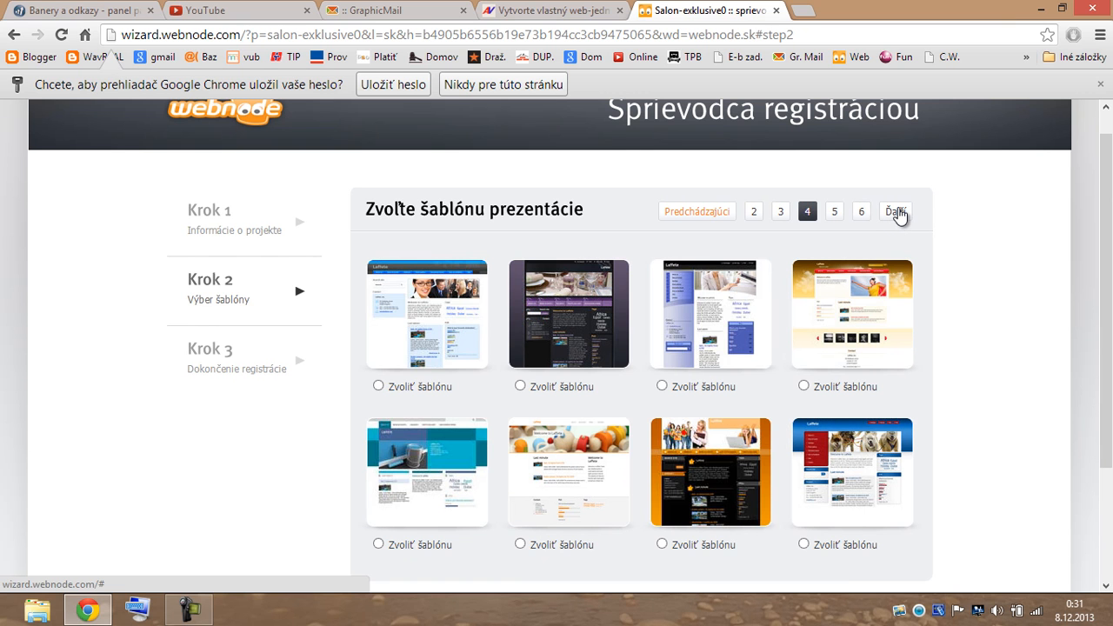
click(899, 215)
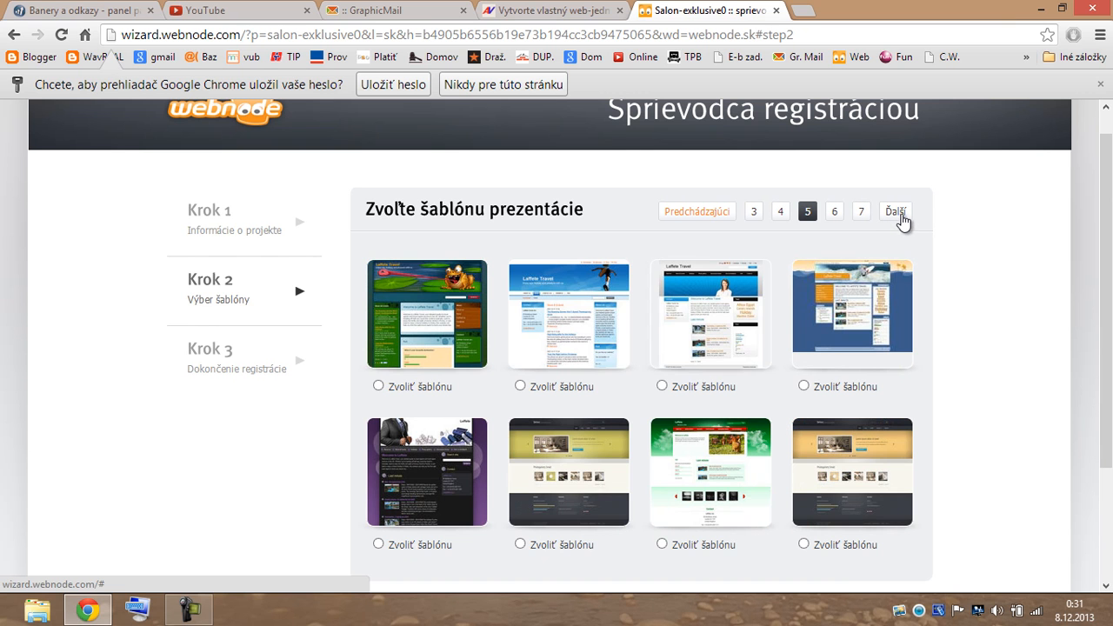
click(901, 218)
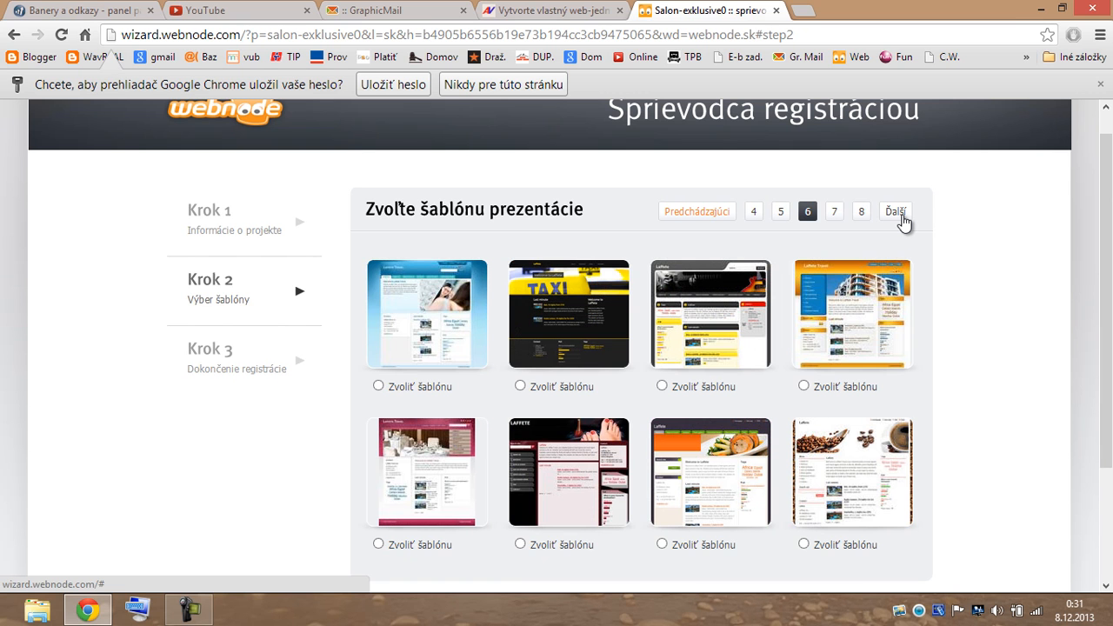
click(901, 217)
click(901, 217)
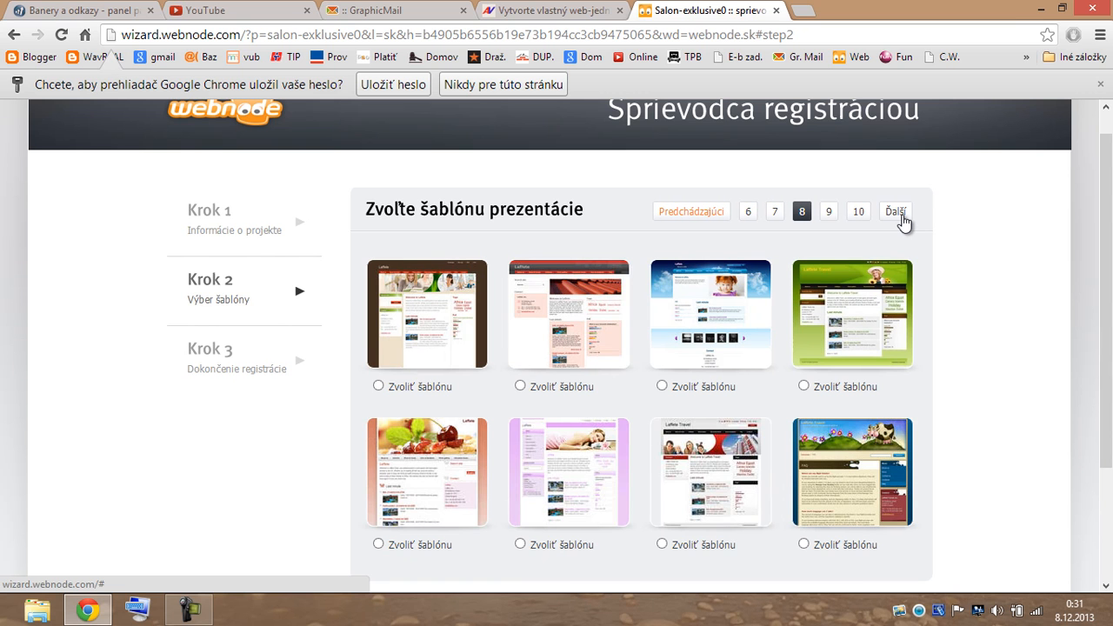
click(901, 218)
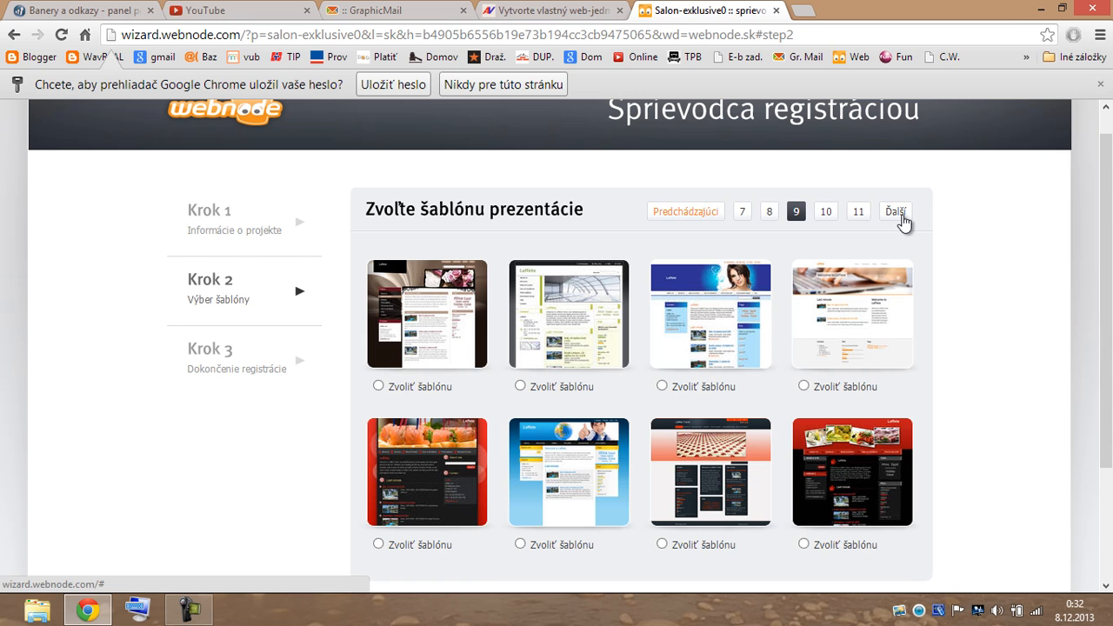
click(901, 217)
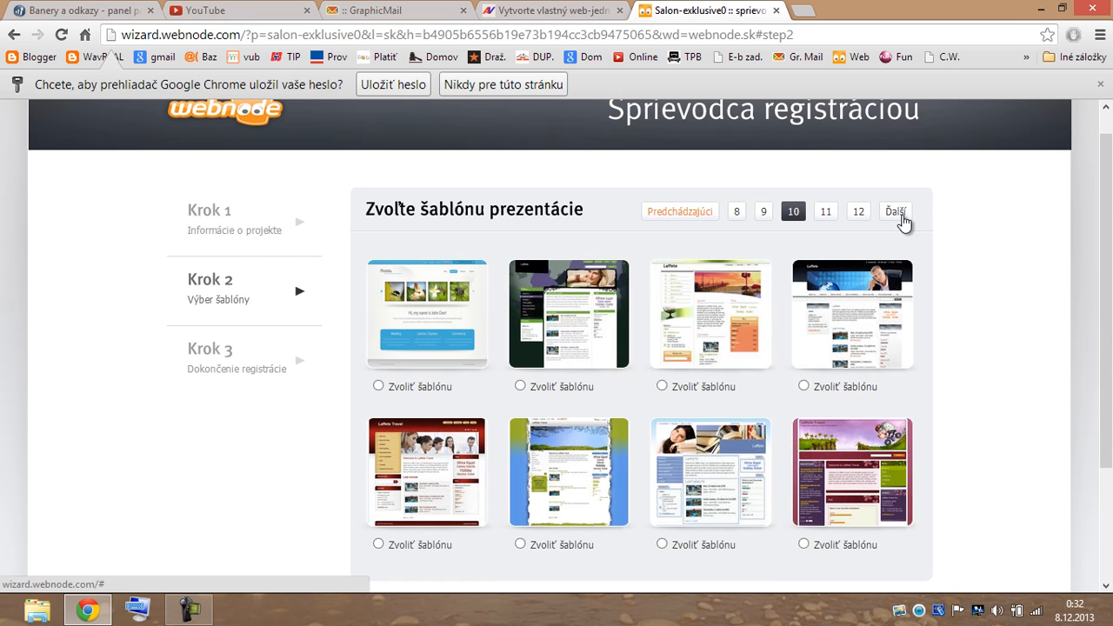
click(901, 217)
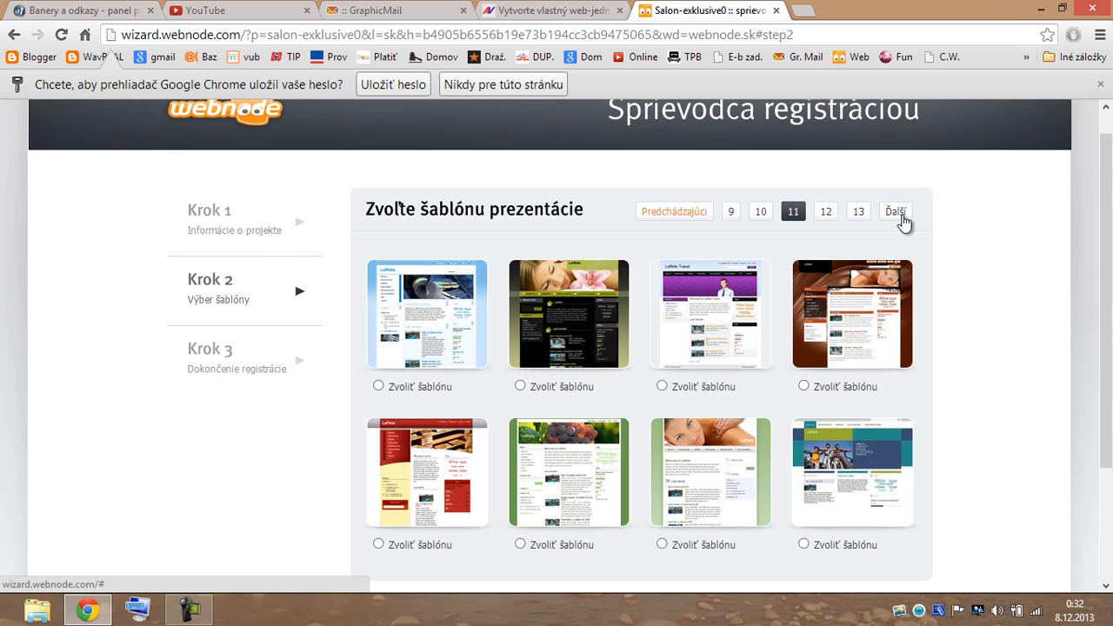
click(901, 217)
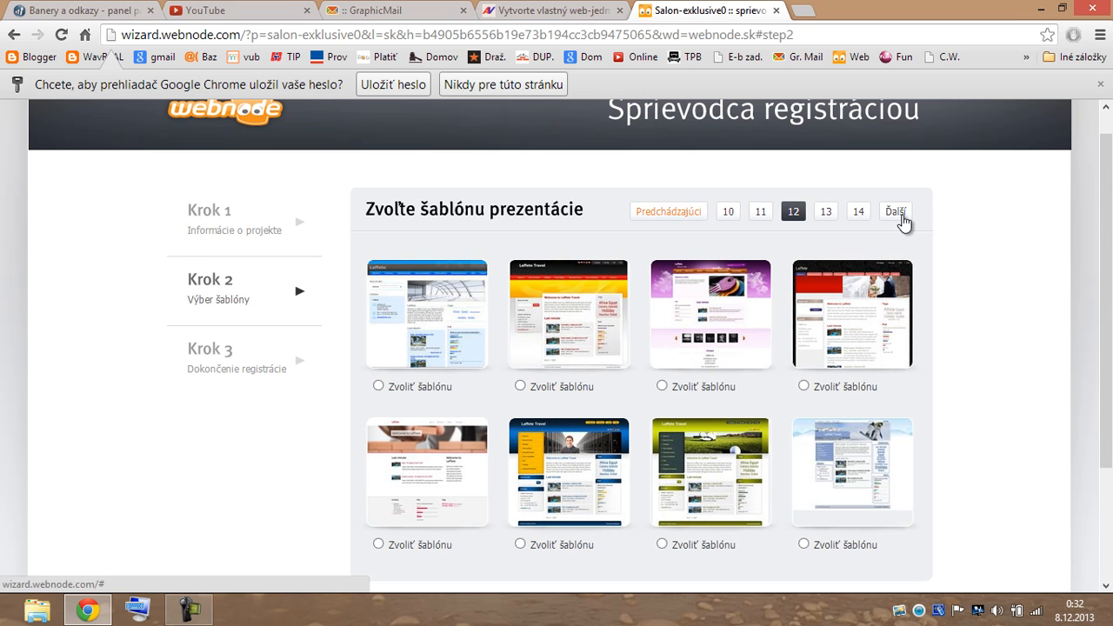
click(901, 217)
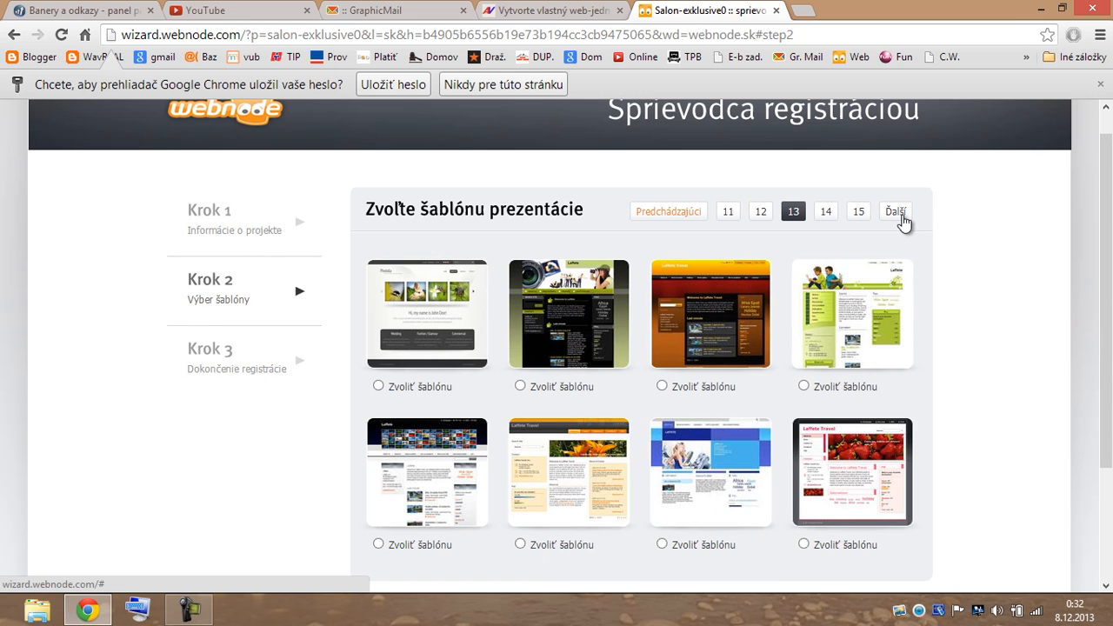
click(901, 217)
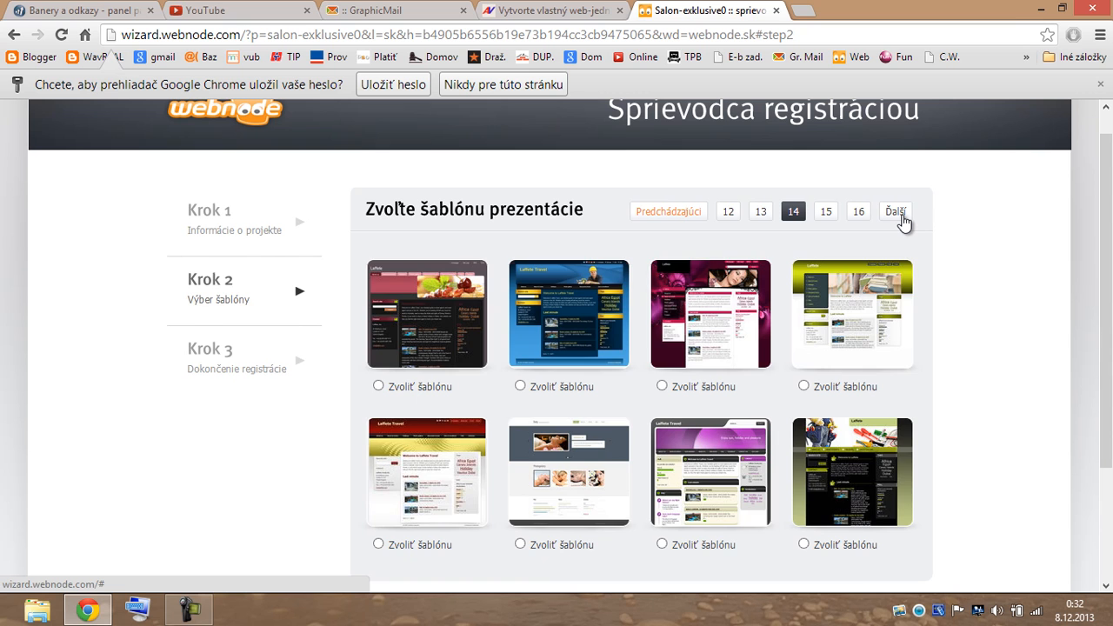
click(902, 217)
click(902, 218)
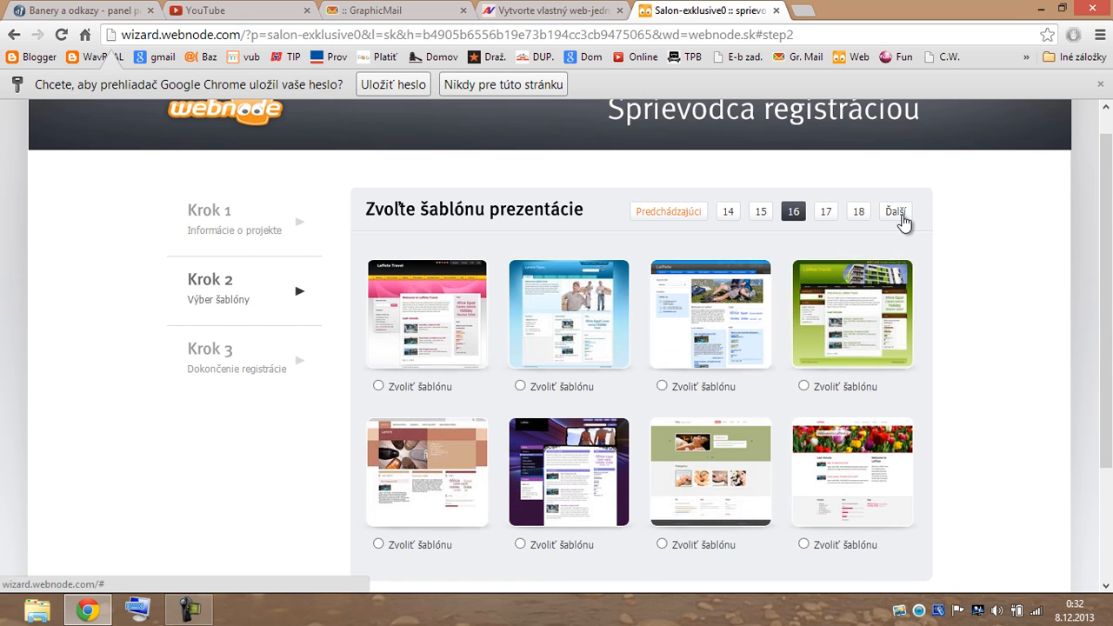
Select the tulip-photo template and continue to the contact-details step.
click(856, 478)
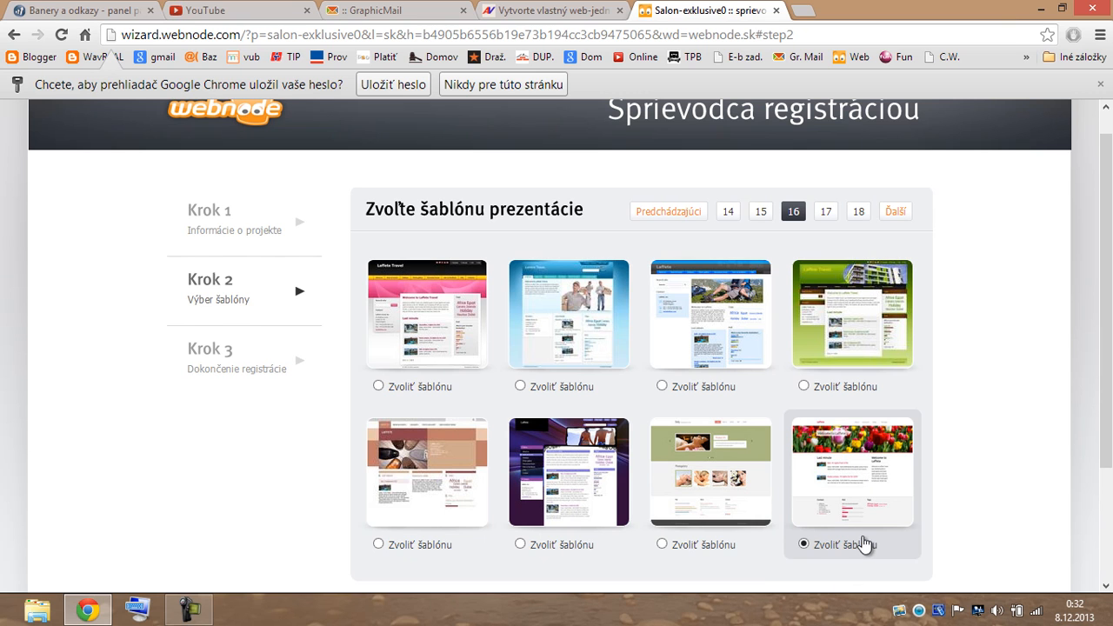
scroll(896, 446, down, 2)
click(854, 461)
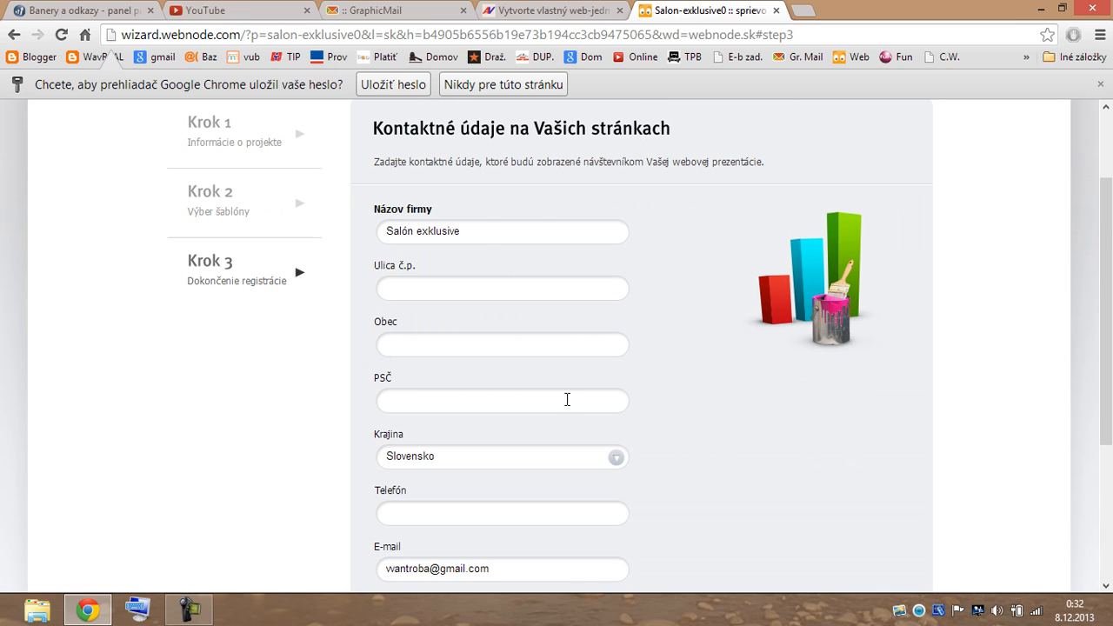
Complete the registration with Dokončiť registráciu on the contact-details form.
scroll(532, 220, down, 3)
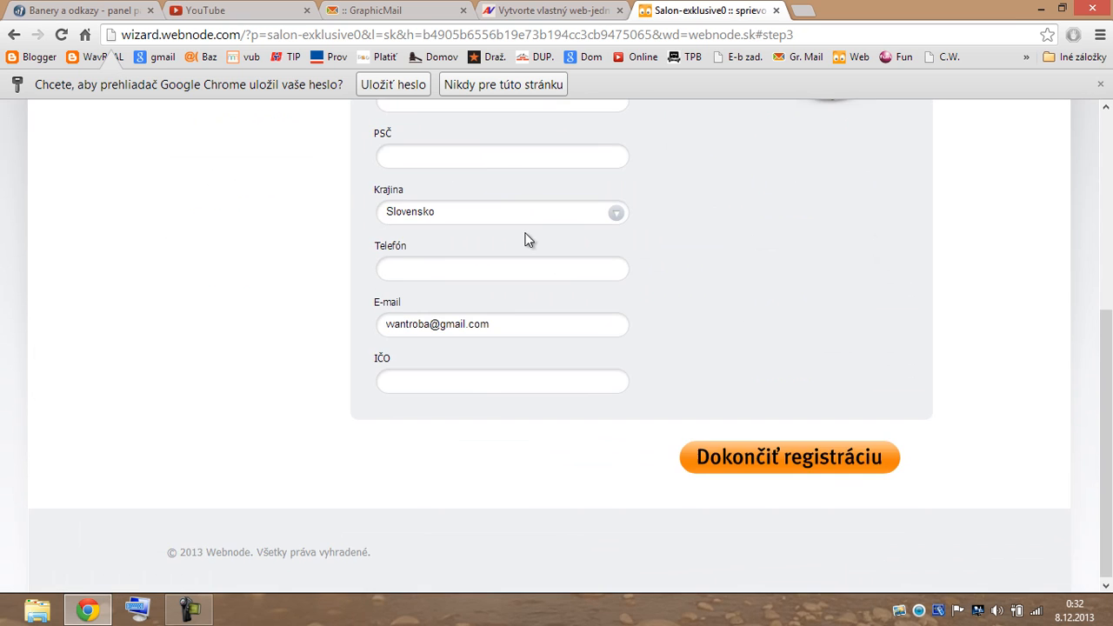
click(807, 458)
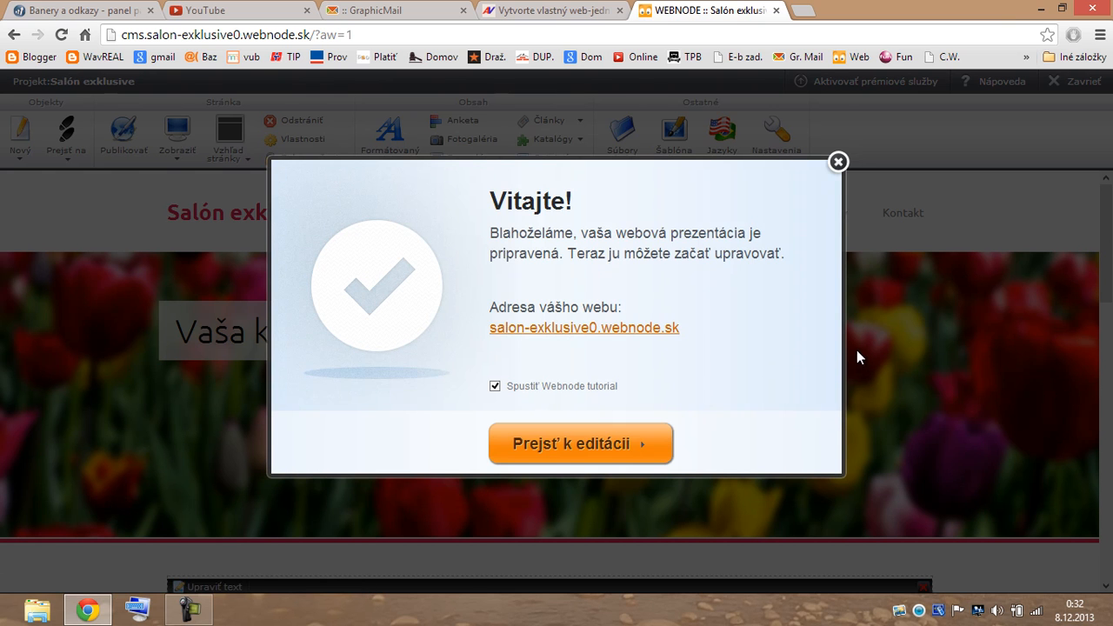
Dismiss the welcome message via Prejsť k editácii and open the menu editor from Upraviť menu.
click(607, 445)
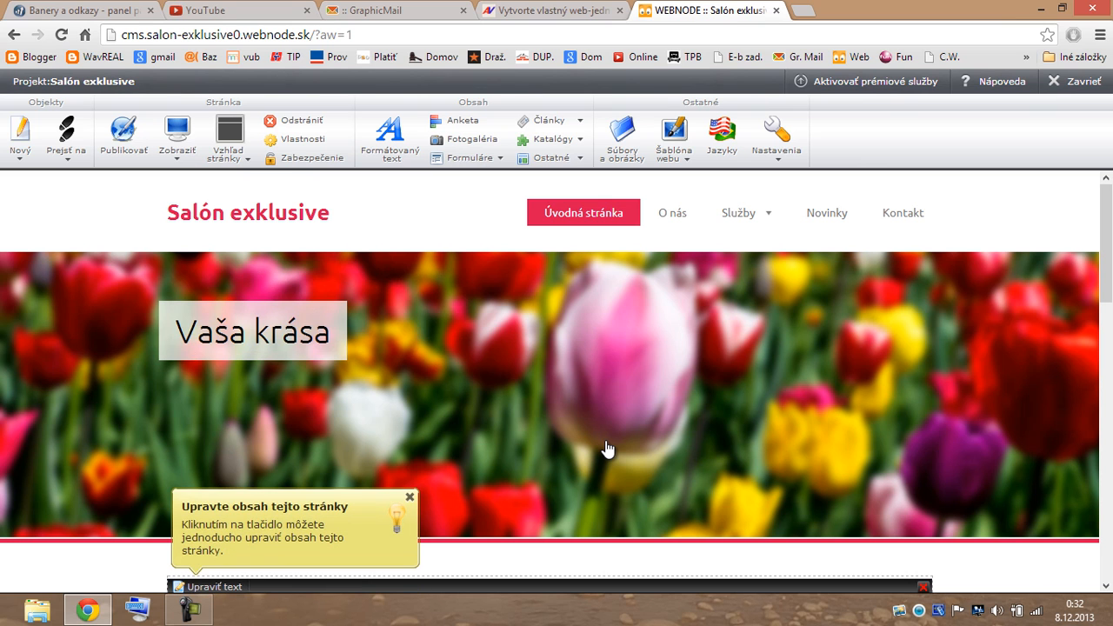
mouse_move(609, 438)
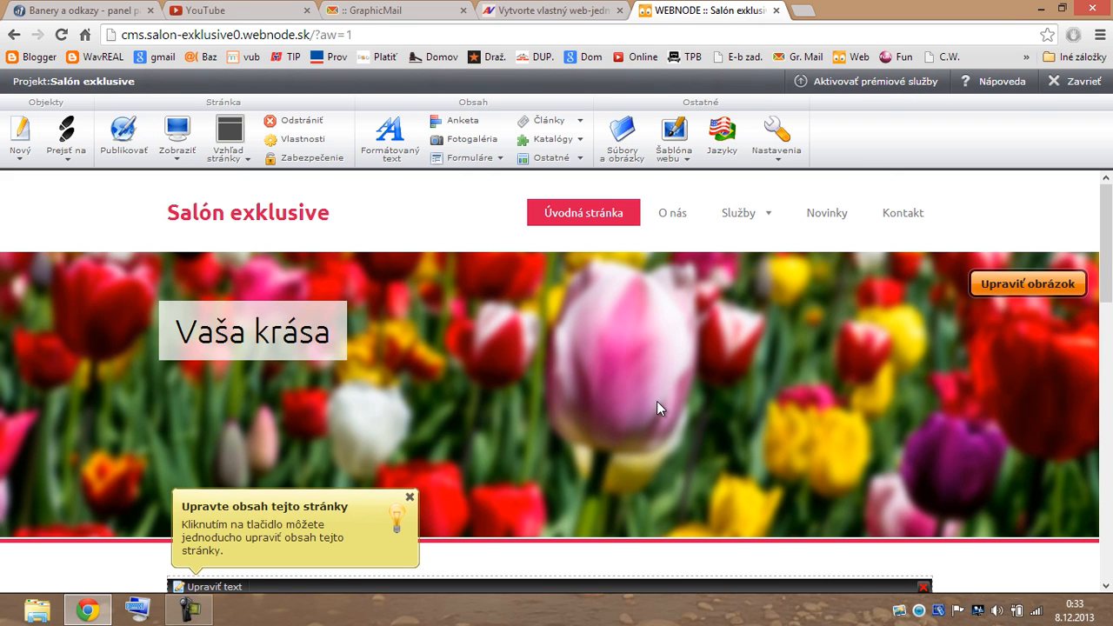
mouse_move(490, 186)
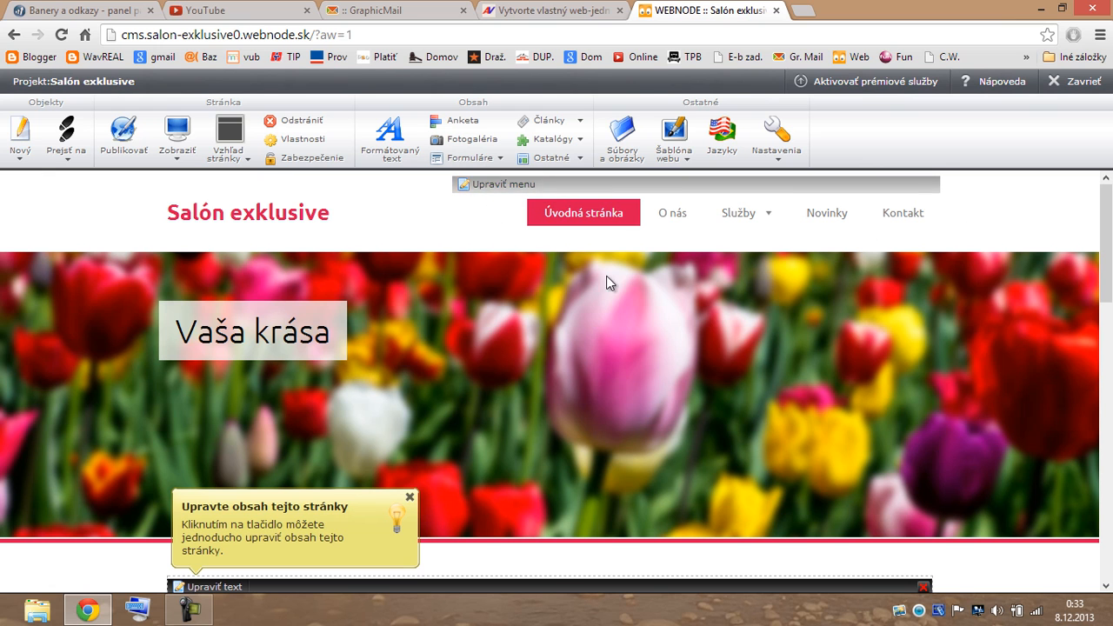
click(487, 185)
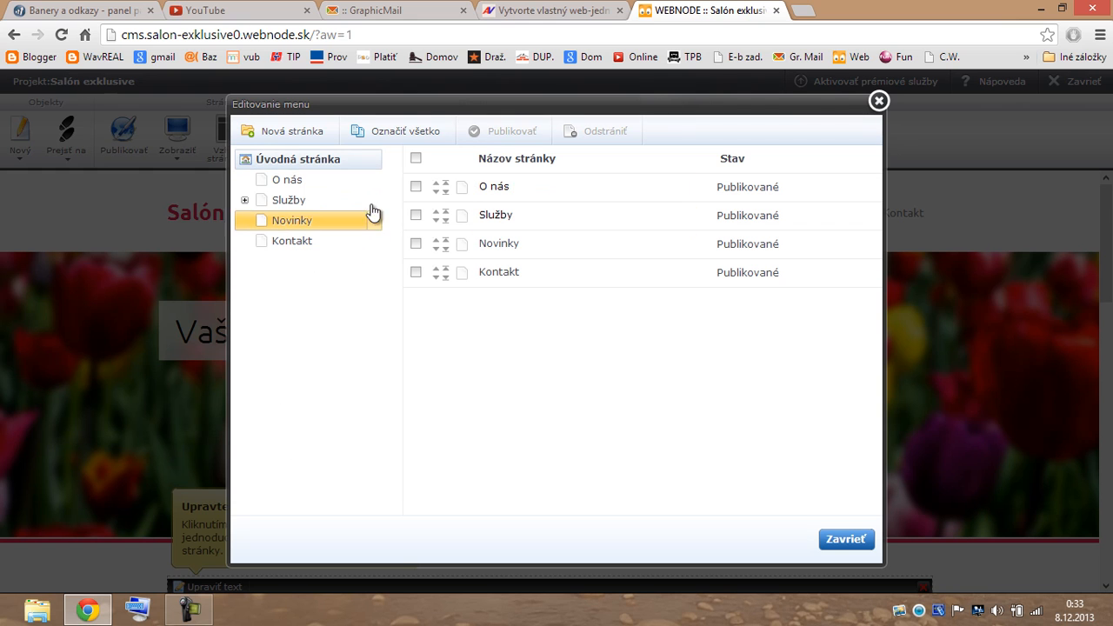
In the home page's Vlastnosti, shorten the name from Úvodná stránka to Úvod.
click(375, 162)
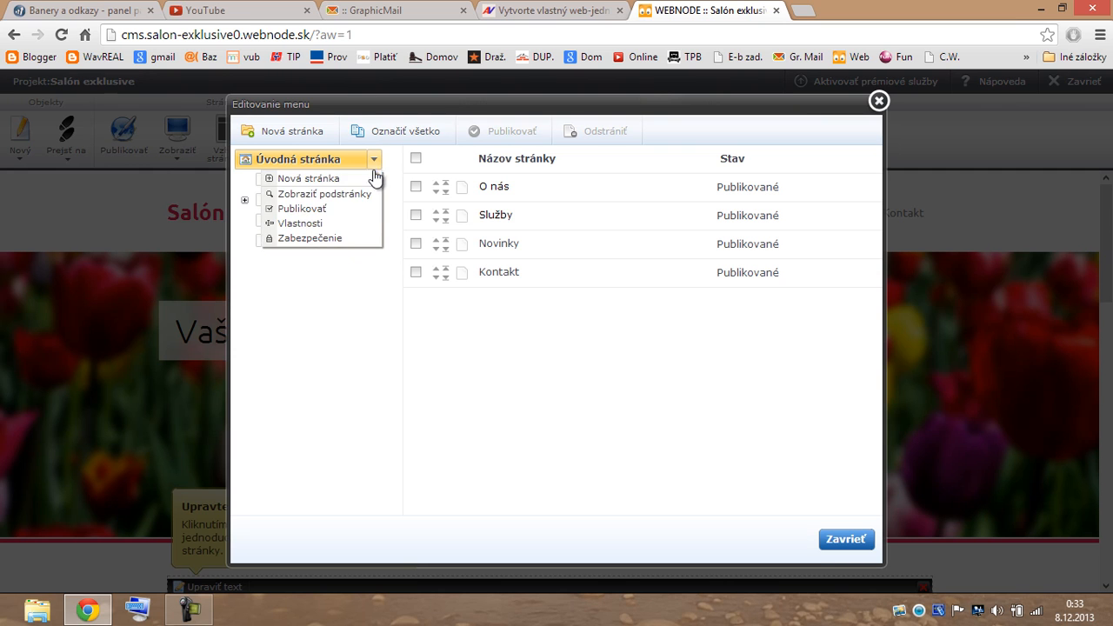
click(364, 225)
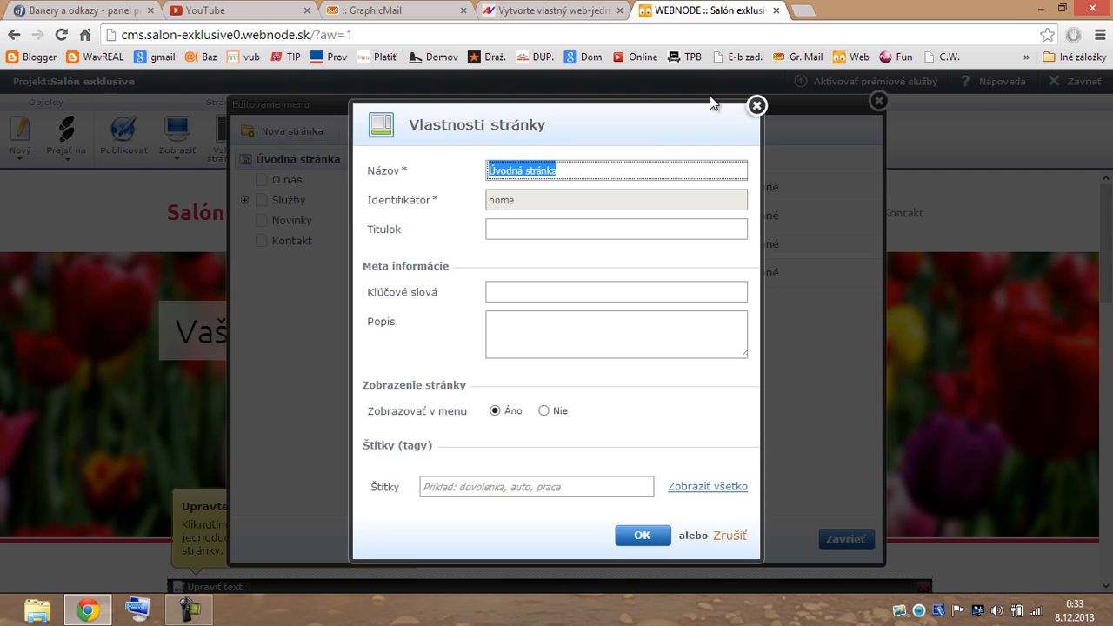
click(583, 170)
key(BackSpace)
key(BackSpace)
key(BackSpace)
key(BackSpace)
key(BackSpace)
key(BackSpace)
key(BackSpace)
key(BackSpace)
key(BackSpace)
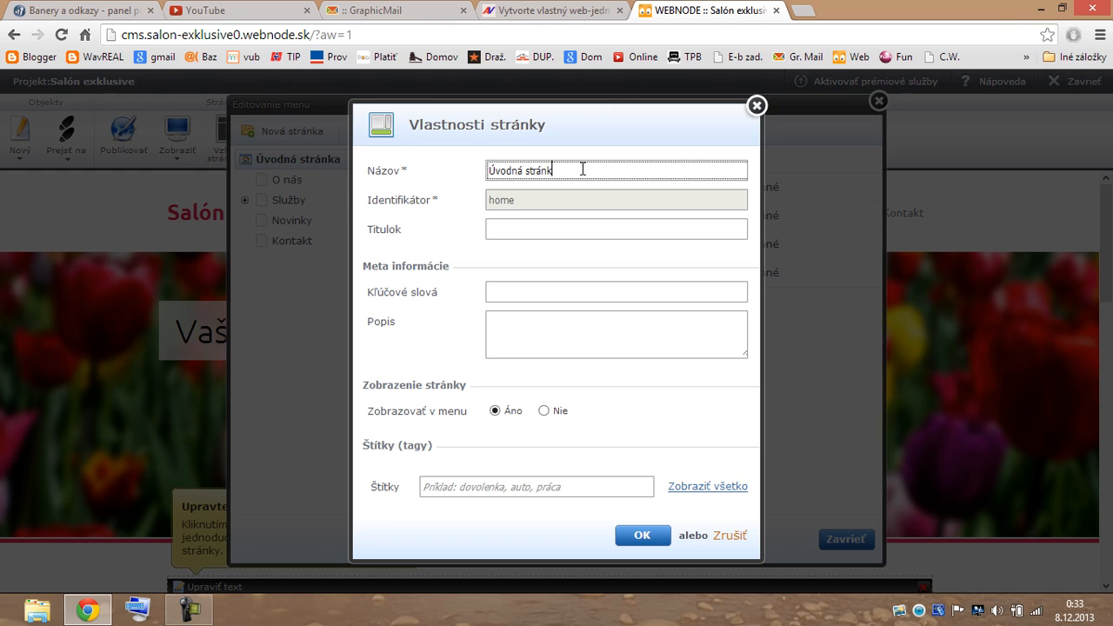
key(BackSpace)
click(498, 231)
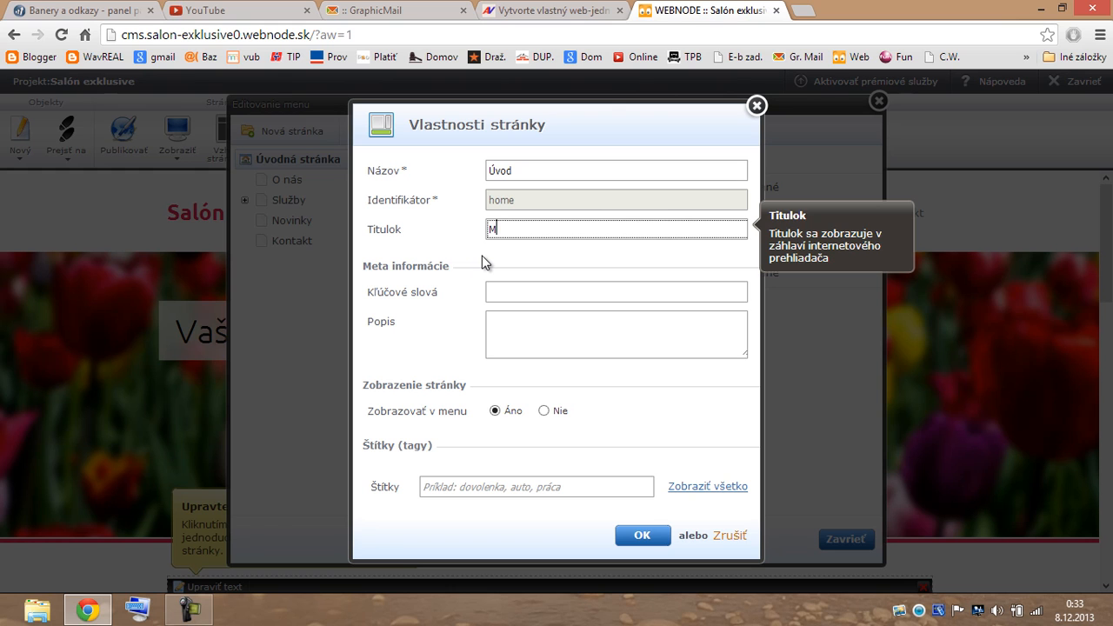
Enter the home page title 'Móda a elegancia' and the keyword 'móda'.
text(a a elegancia)
click(493, 292)
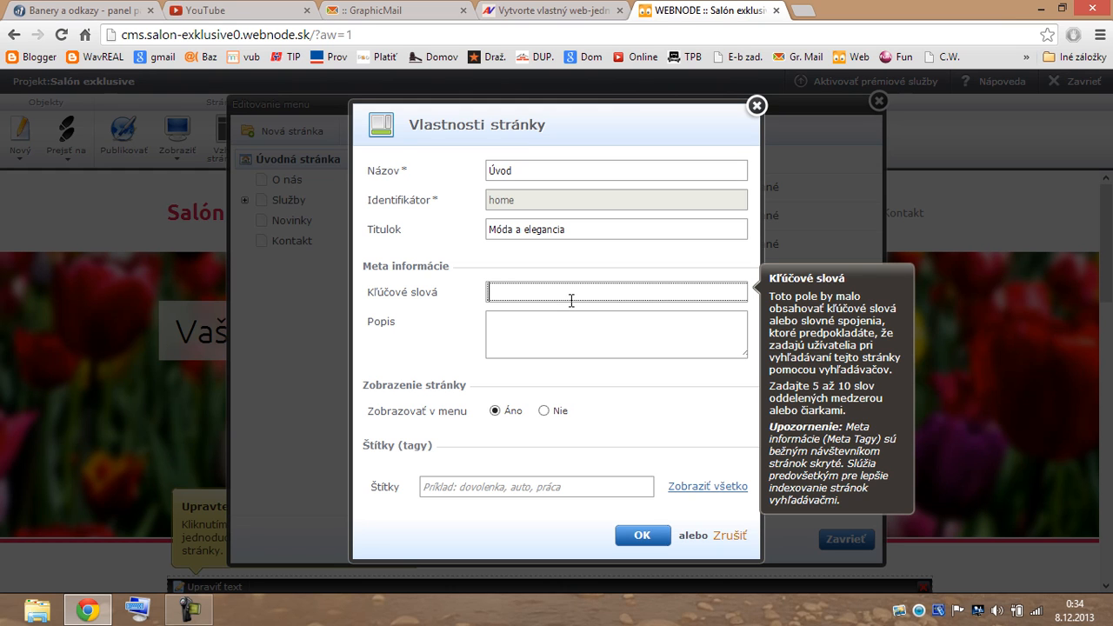
text(móda)
Add description 'Blabla' and tag 'móda', then save the home page properties.
click(499, 320)
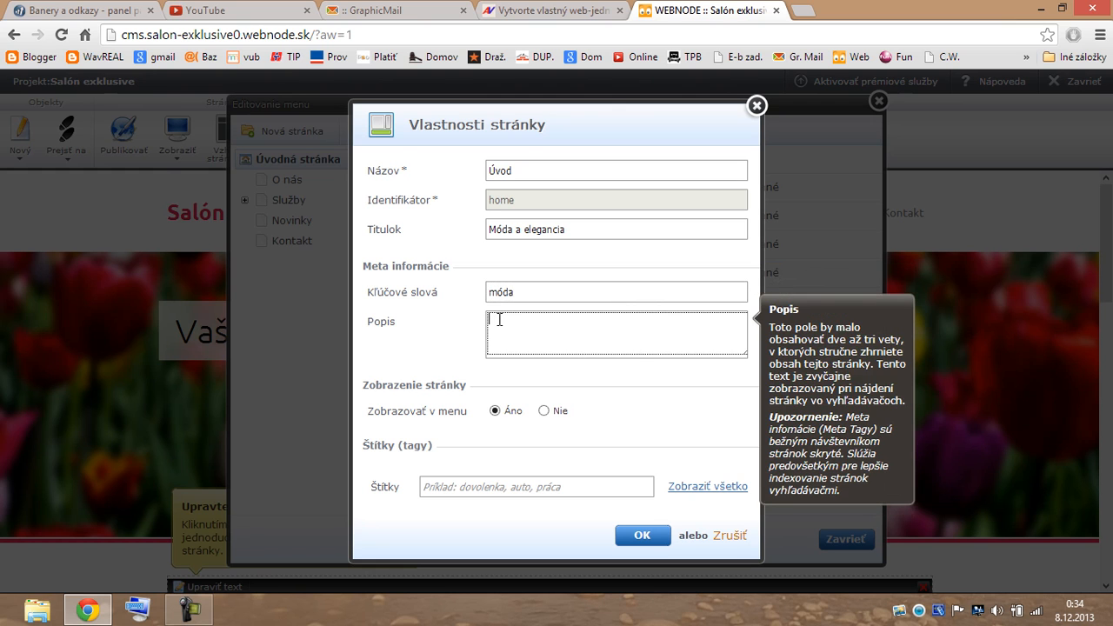
text(Blabla)
click(431, 487)
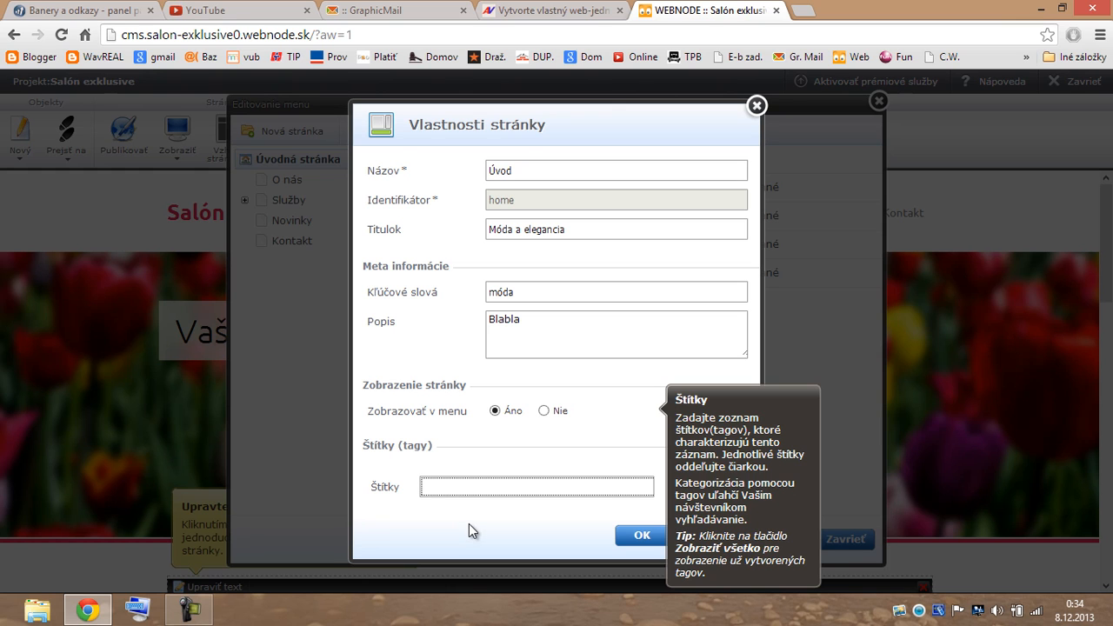
text(m)
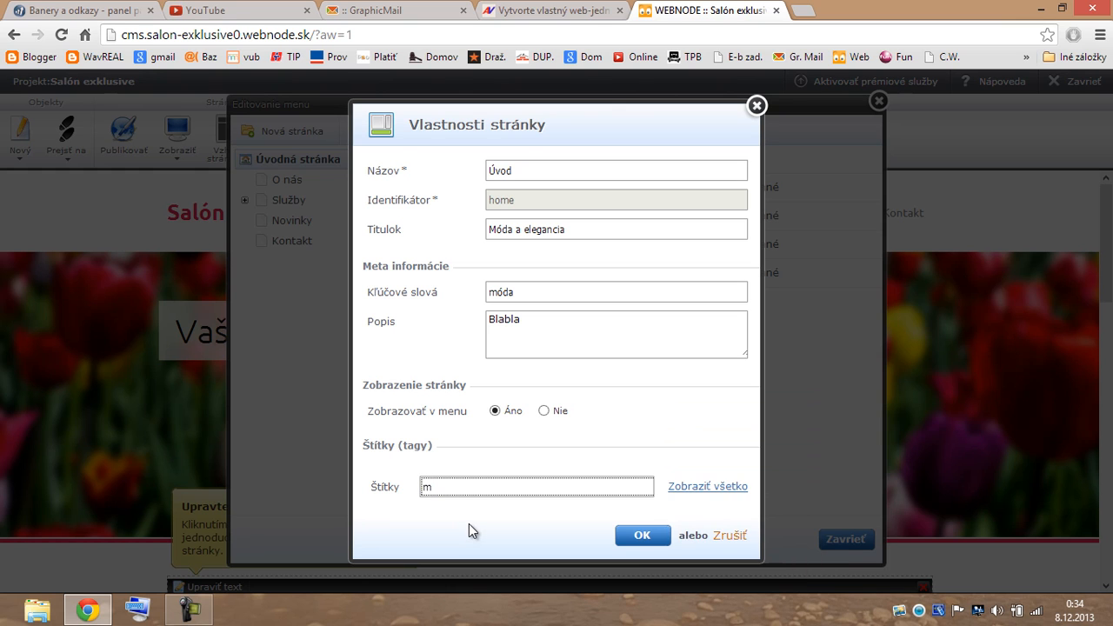
text(´da)
key(BackSpace)
key(BackSpace)
key(BackSpace)
text(óda)
click(643, 537)
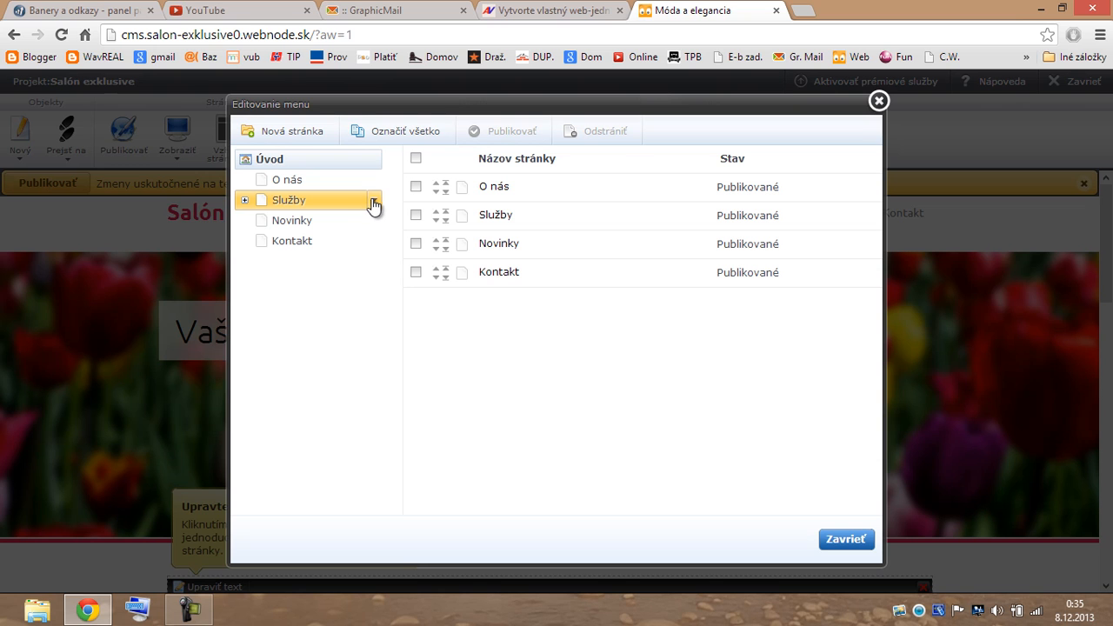
Rename the Služby page to Bielizeň and change its identifier from sluzby to bielizen.
click(375, 202)
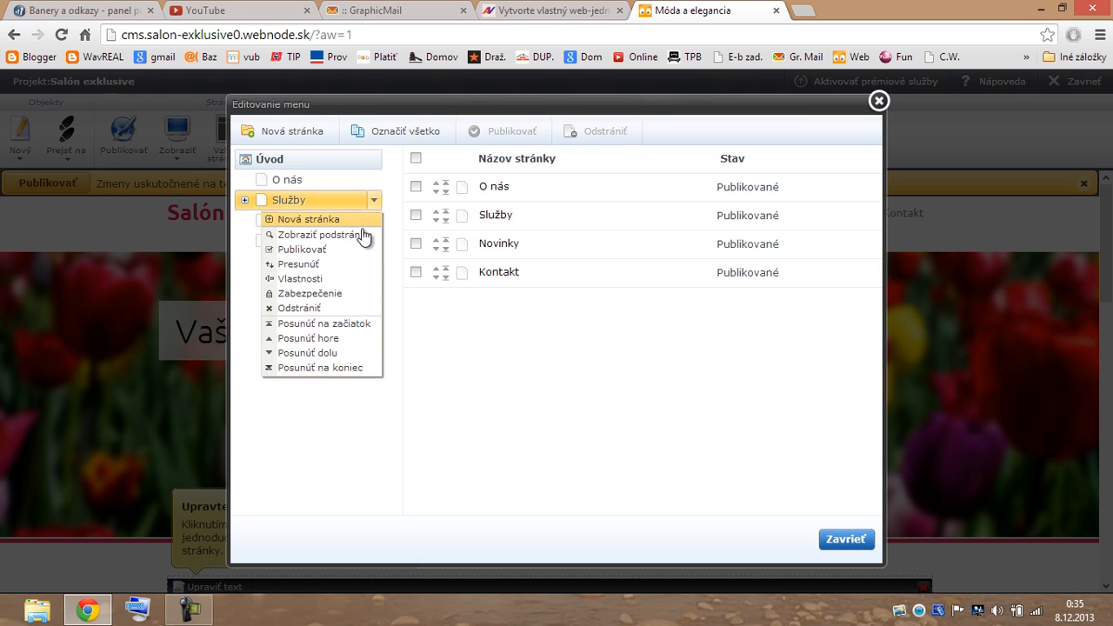
click(355, 277)
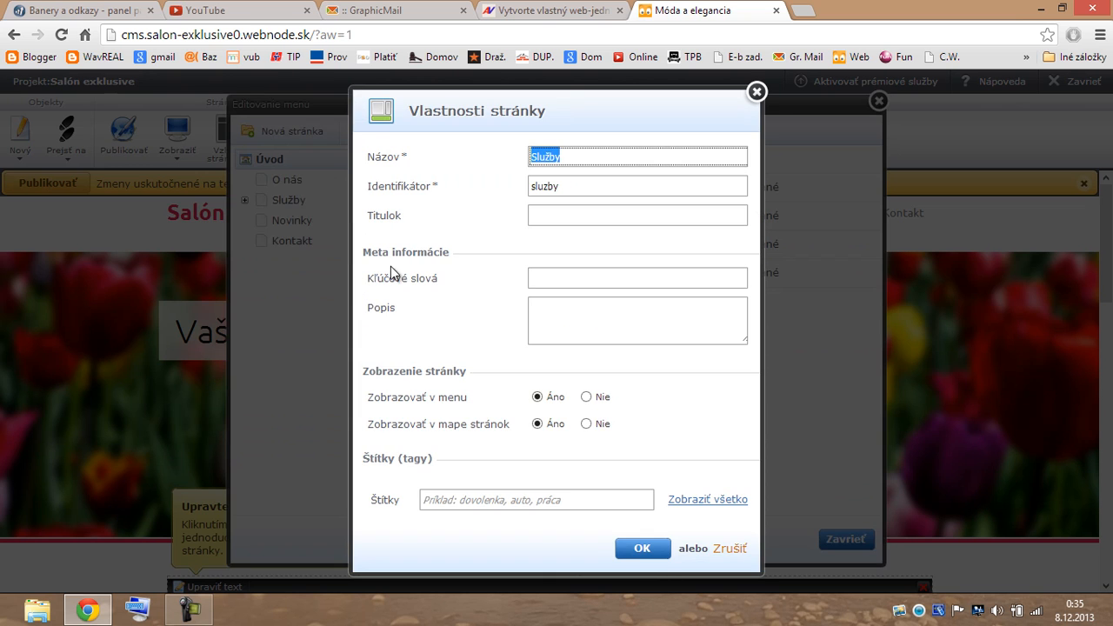
text(Bielizeň)
drag(574, 184, 517, 186)
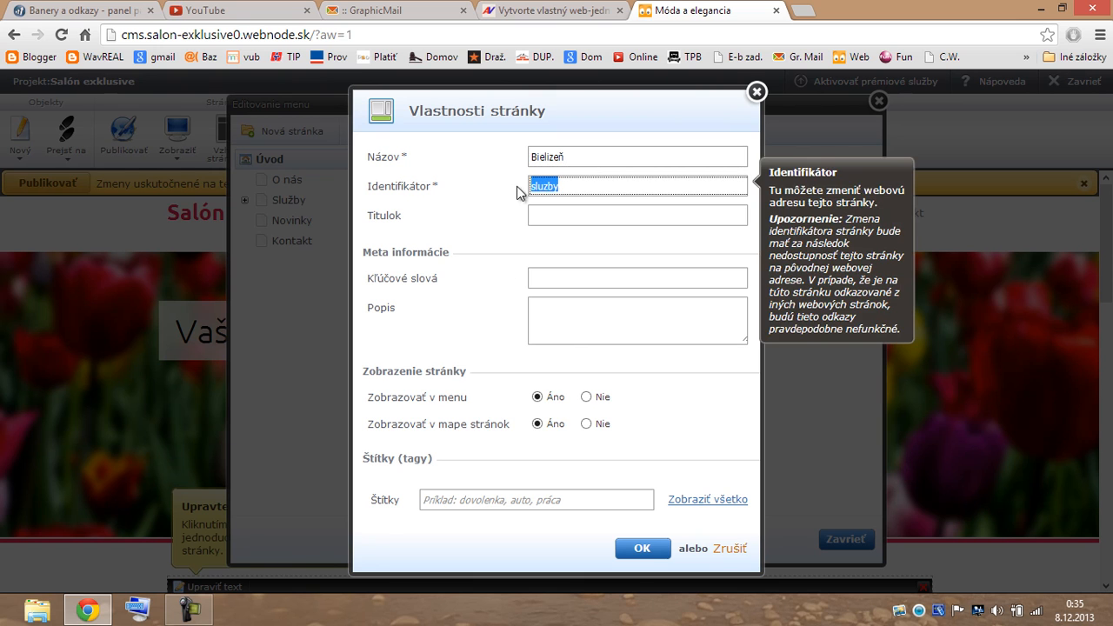
text(bielizen)
Save Bielizeň, then rename Novinky to Kabáty with identifier kabaty and save.
click(644, 549)
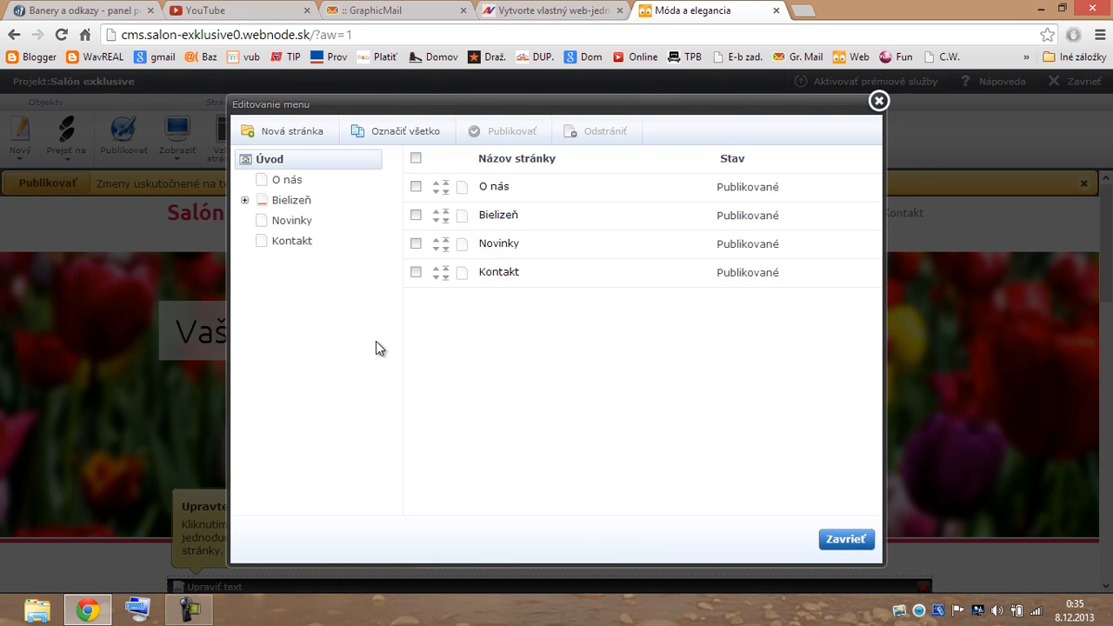
click(376, 223)
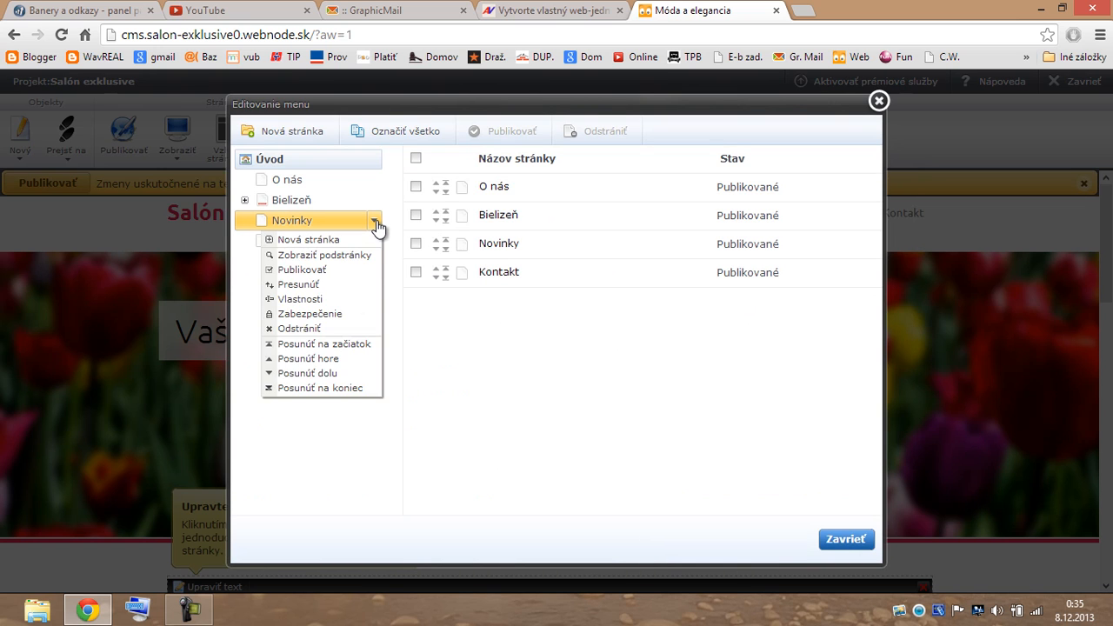
click(361, 300)
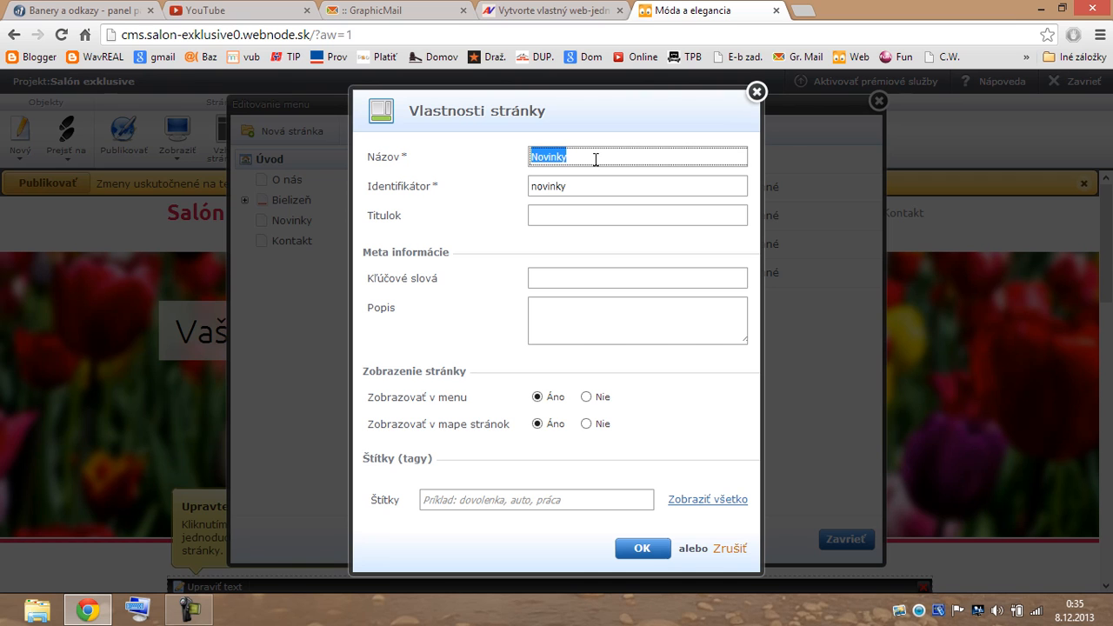
text(Kabáty)
drag(569, 184, 528, 193)
text(kab)
text(aty)
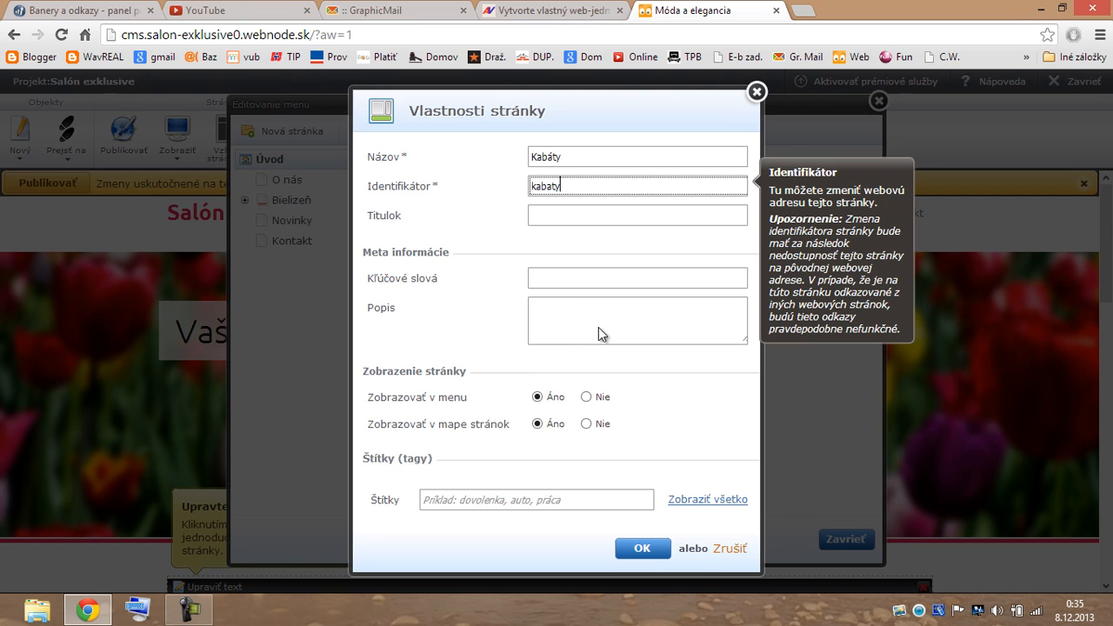
click(644, 551)
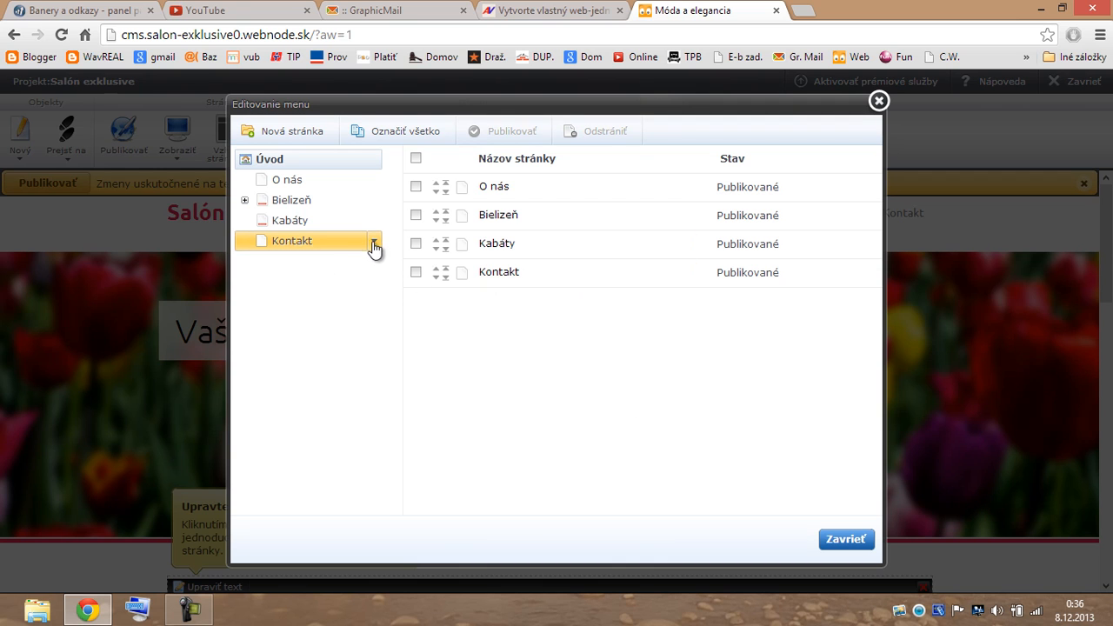
Rename the Kontakt page to 'Obuv' and replace its identifier kontakt with obuv.
click(375, 245)
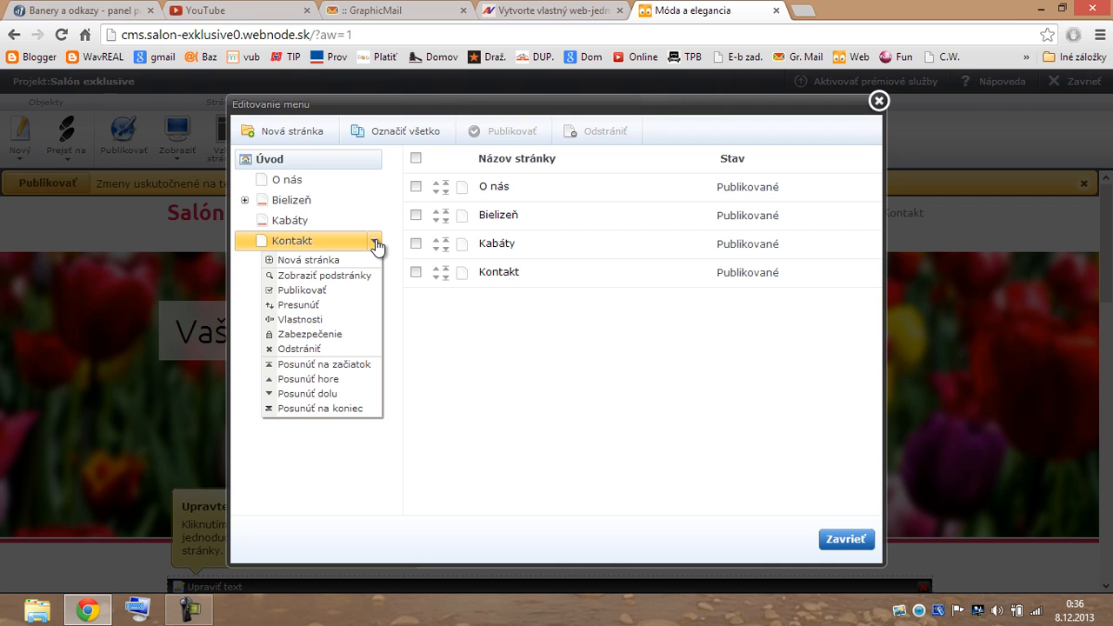
click(357, 320)
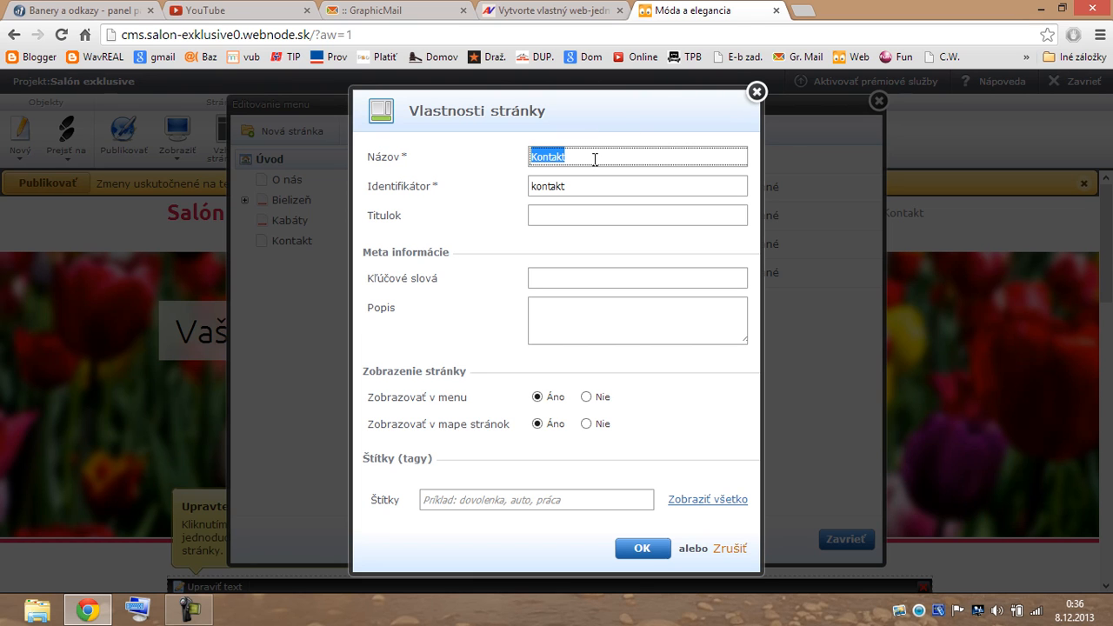
text(obuv)
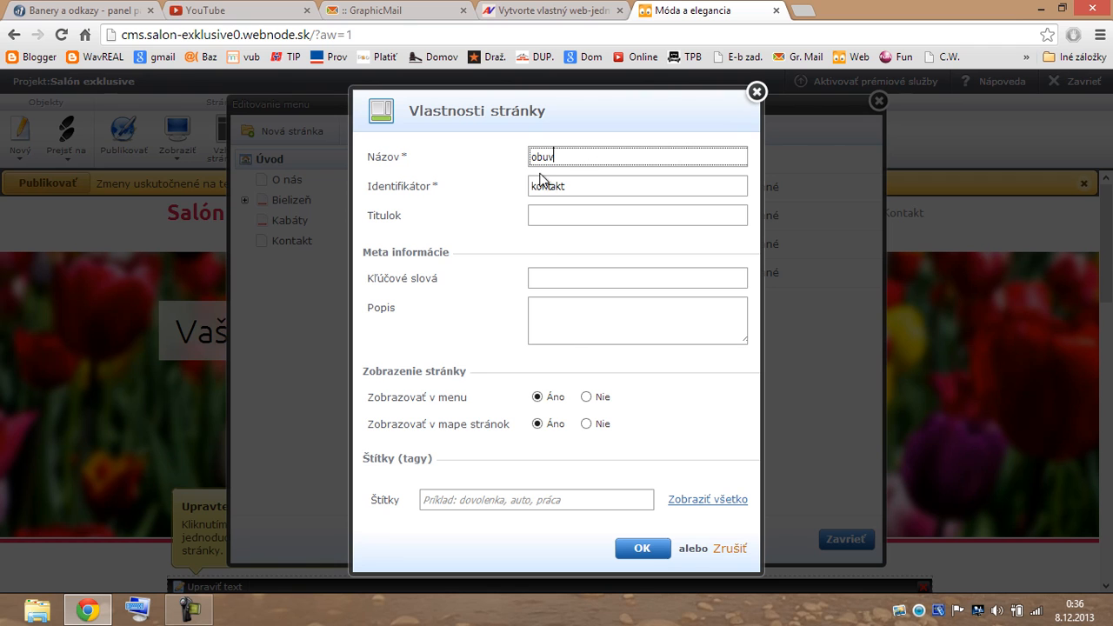
drag(538, 158, 535, 157)
text(O)
drag(581, 185, 514, 189)
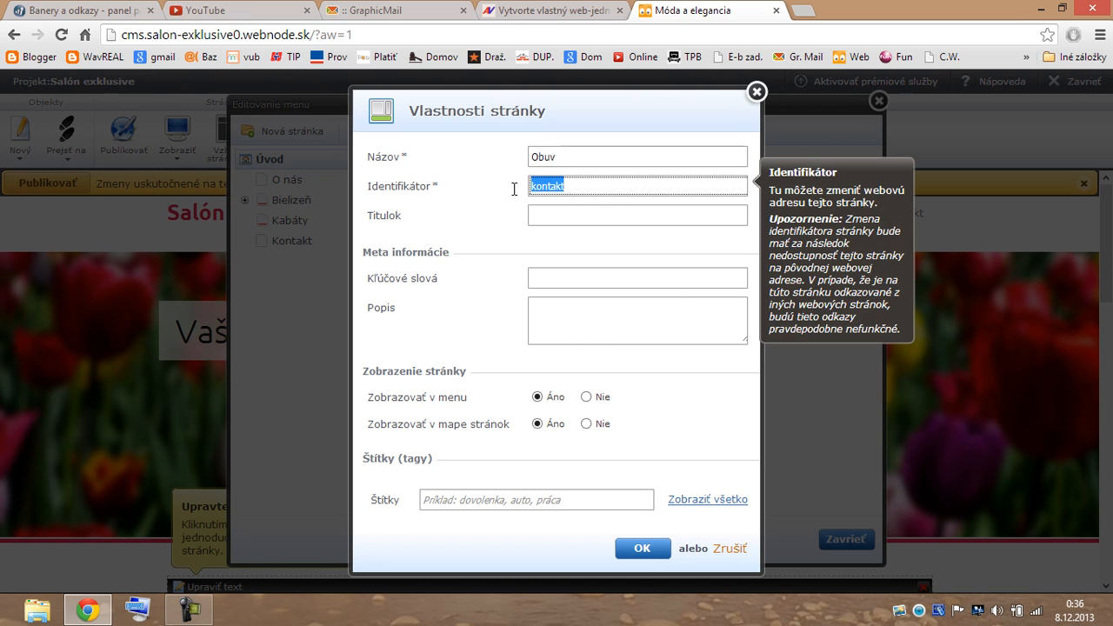
text(obuv)
Confirm the obuv identifier, publish O nás, Bielizeň, Kabáty and Obuv together, then close the menu editor.
click(645, 550)
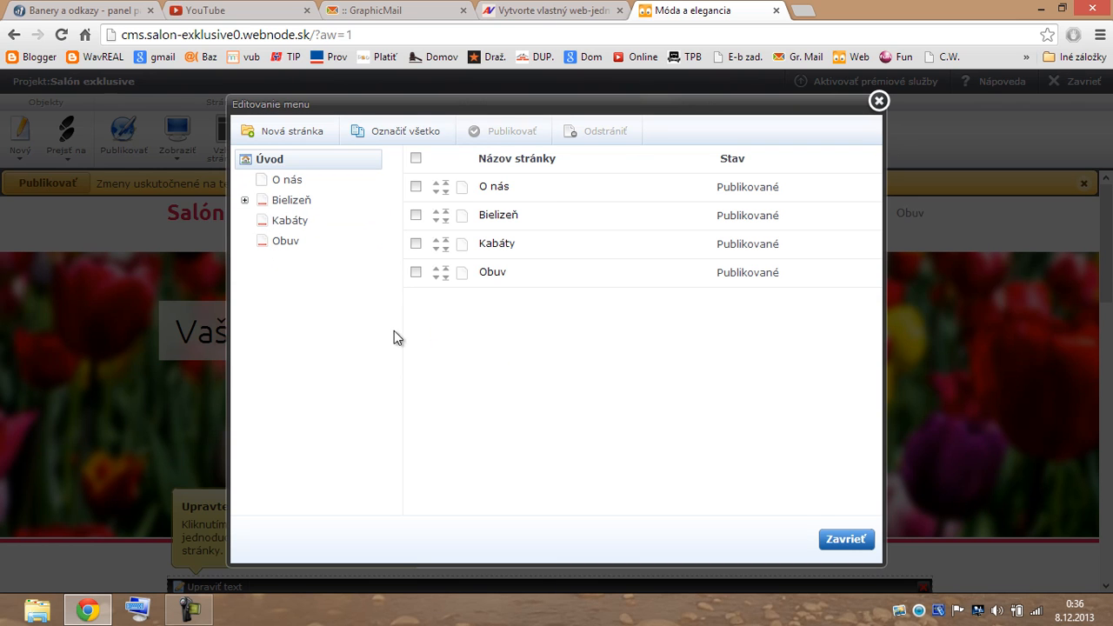
click(392, 142)
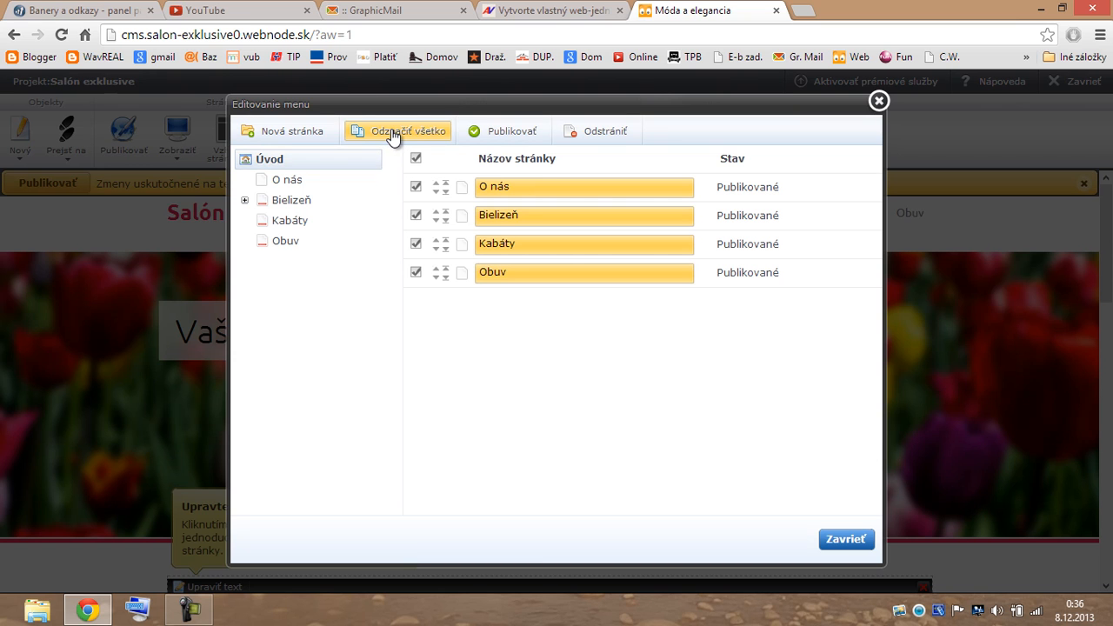
click(505, 131)
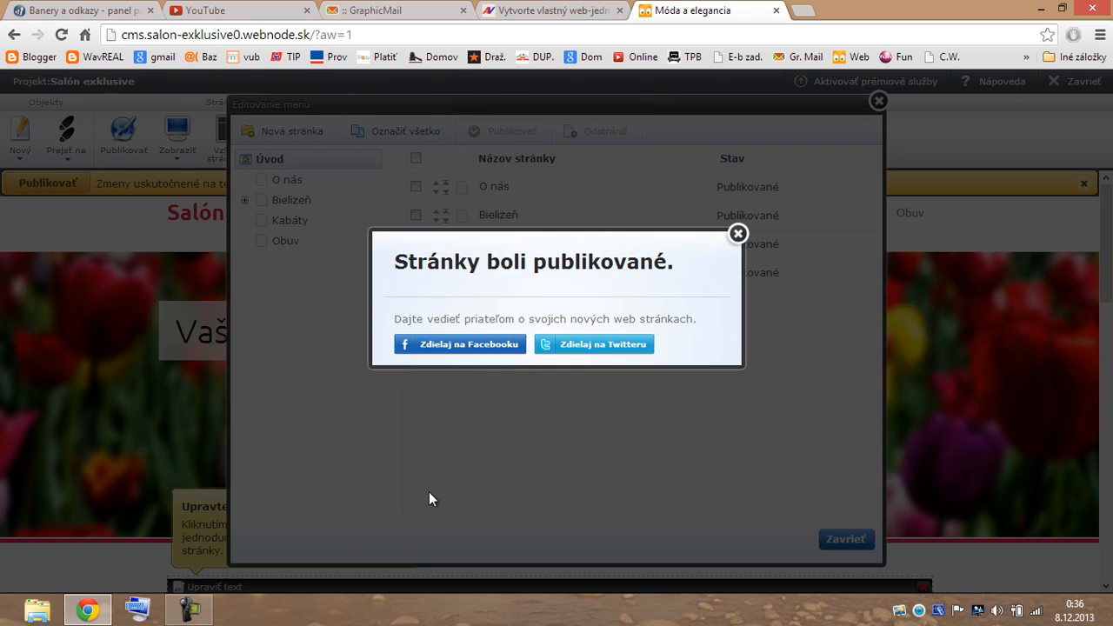
click(738, 234)
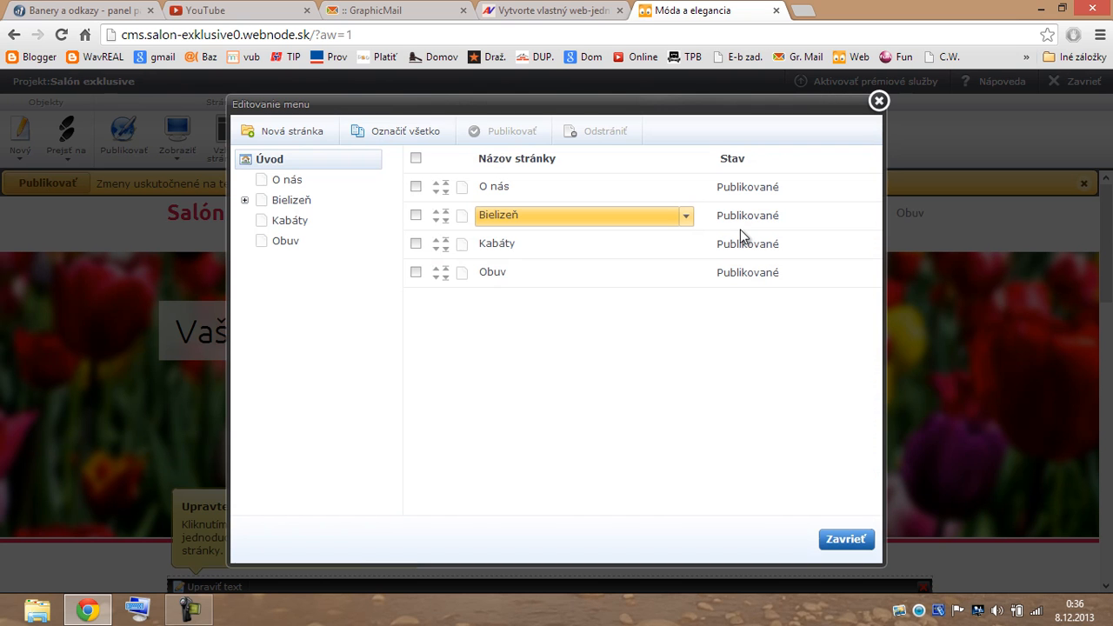
click(879, 101)
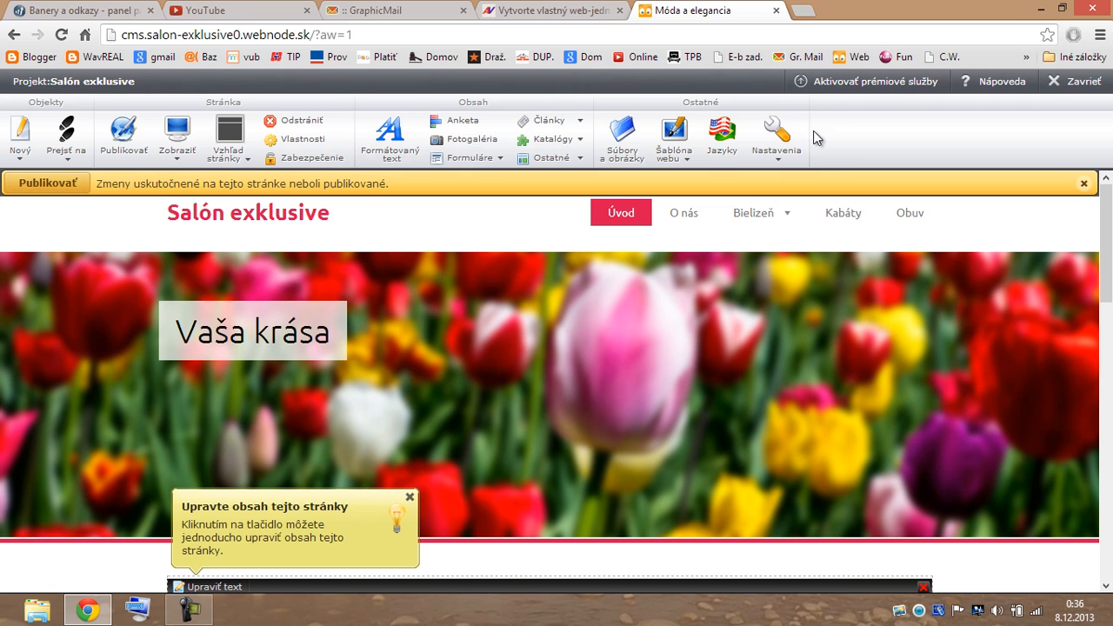
Upload AV-Email 100x100 as the logo in the Hlavička webu settings and save it.
click(779, 162)
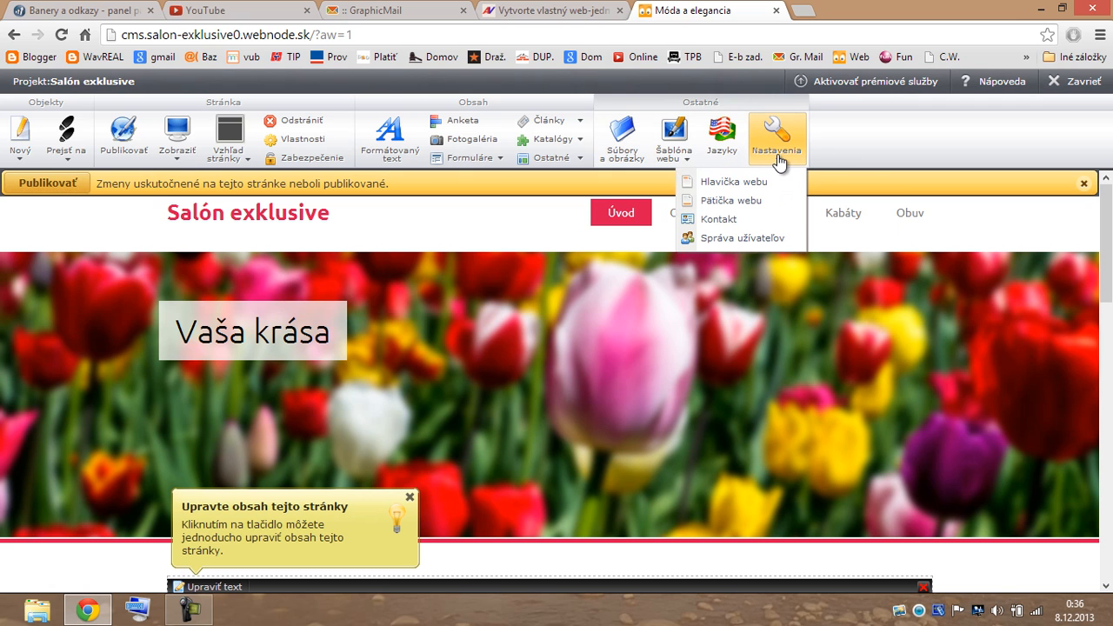
click(736, 182)
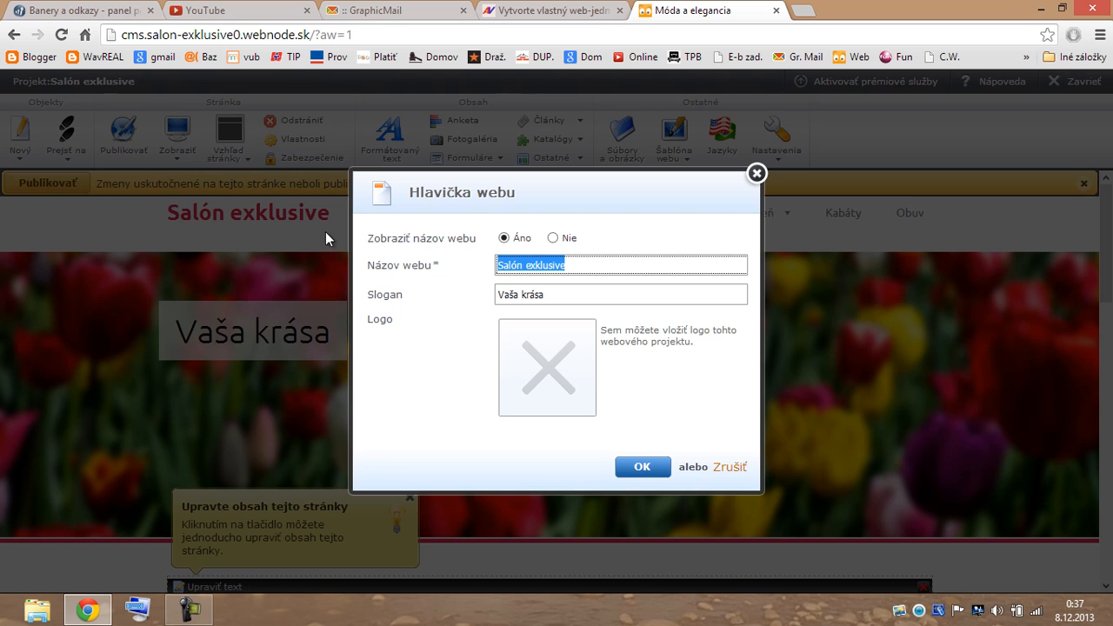
click(543, 375)
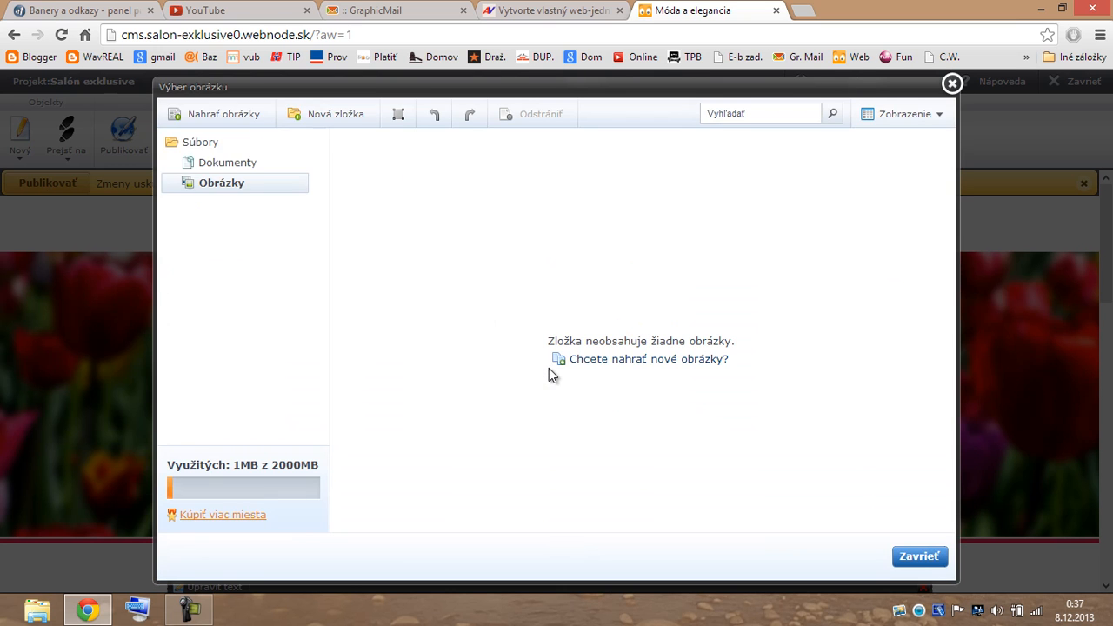
click(241, 118)
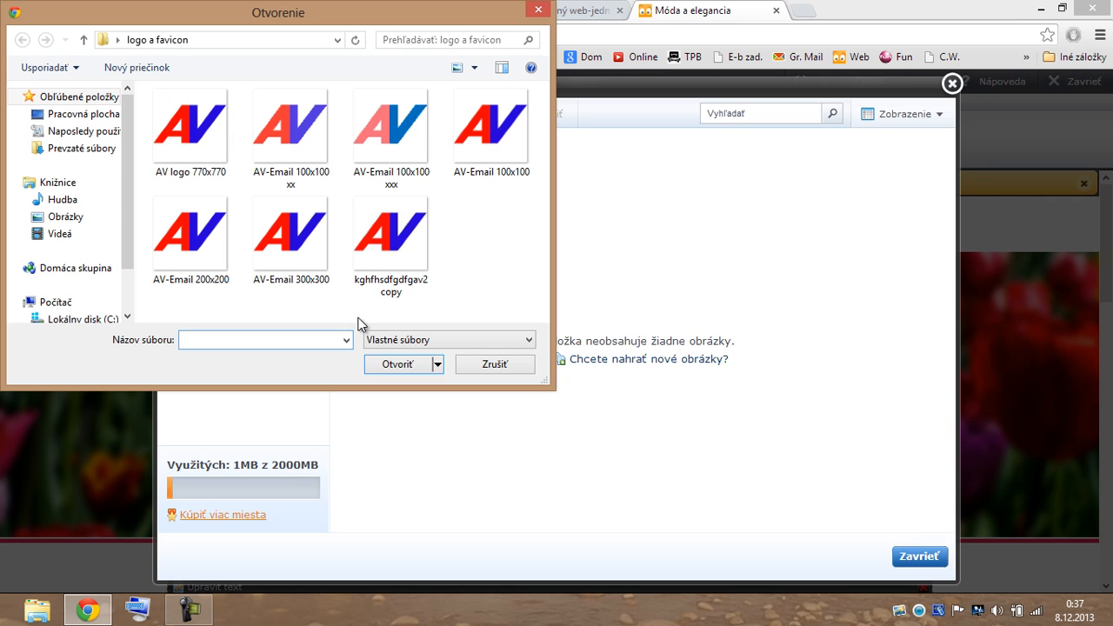
click(496, 141)
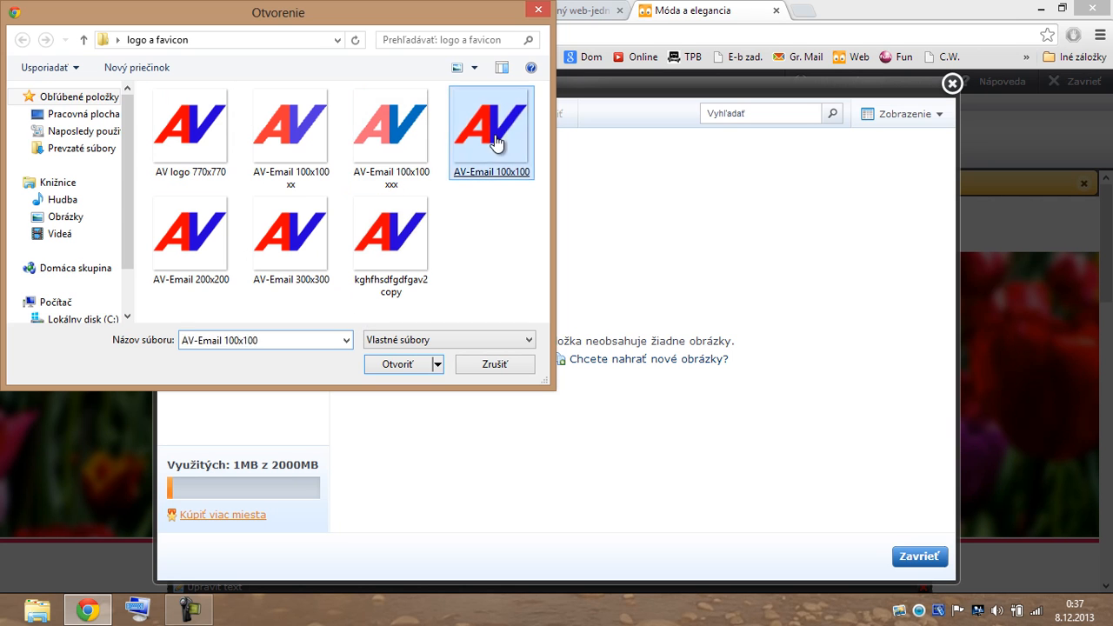
double_click(495, 141)
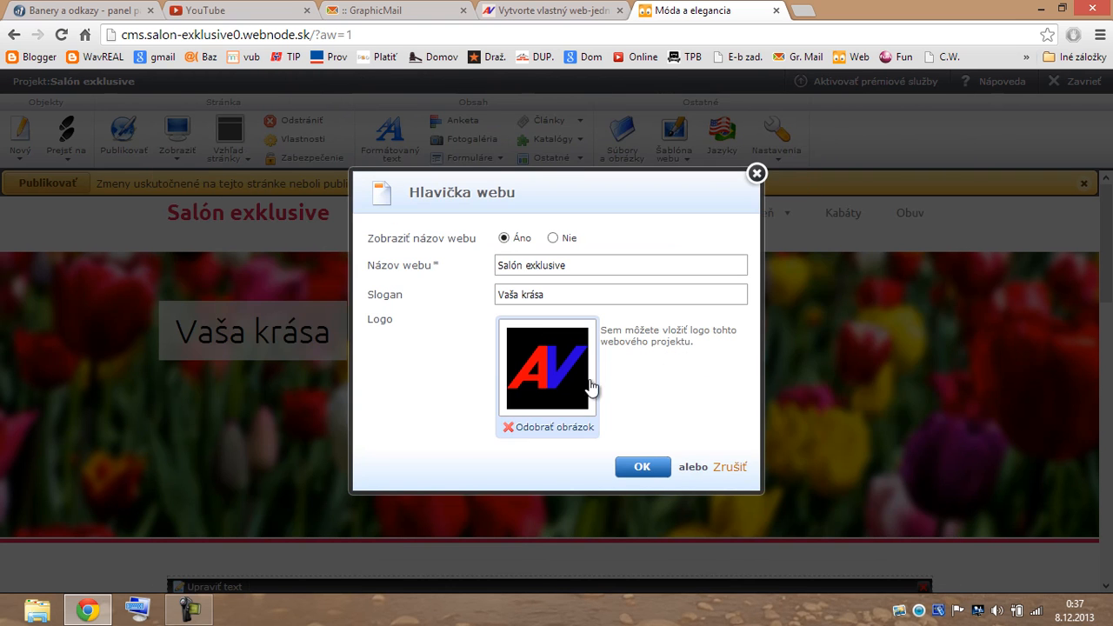
click(657, 467)
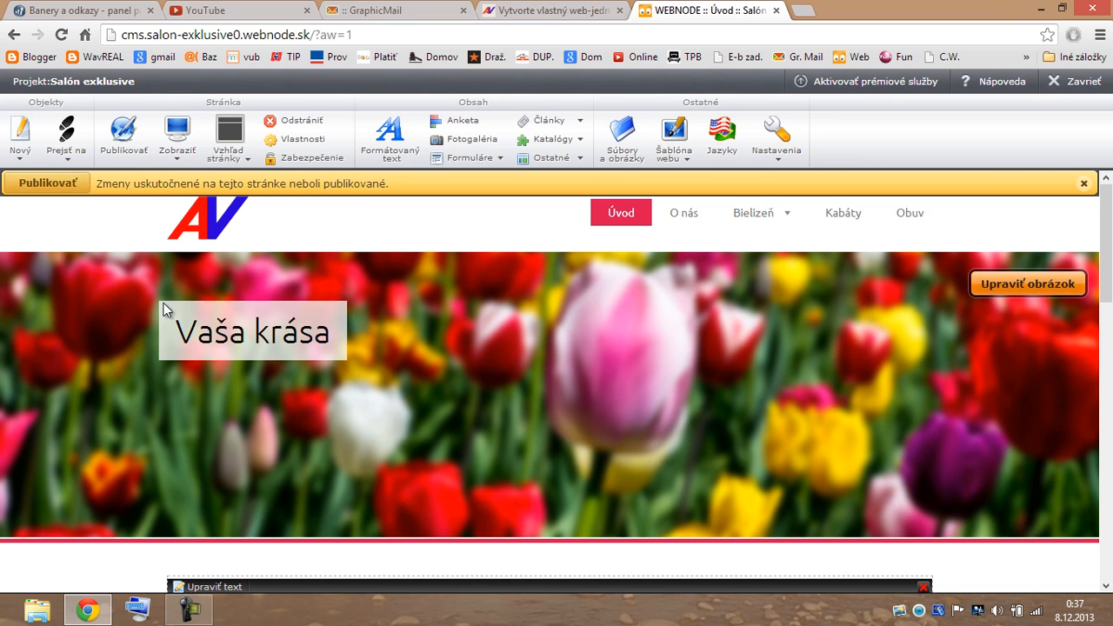
Append ' a móda' to the header slogan so it reads 'Vaša krása a móda'.
click(785, 158)
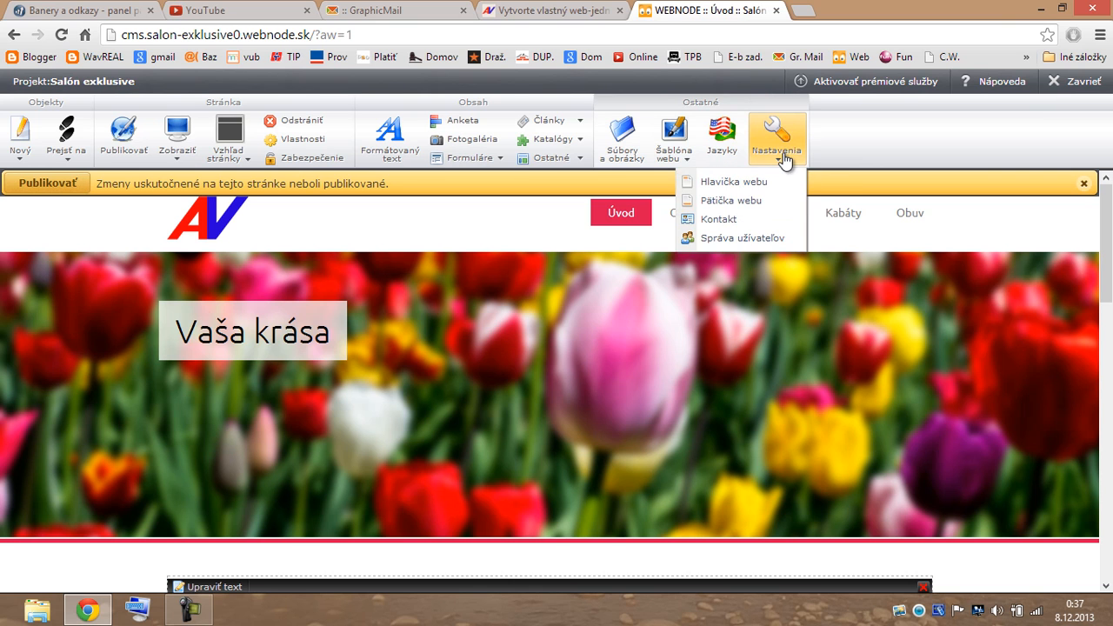
click(738, 184)
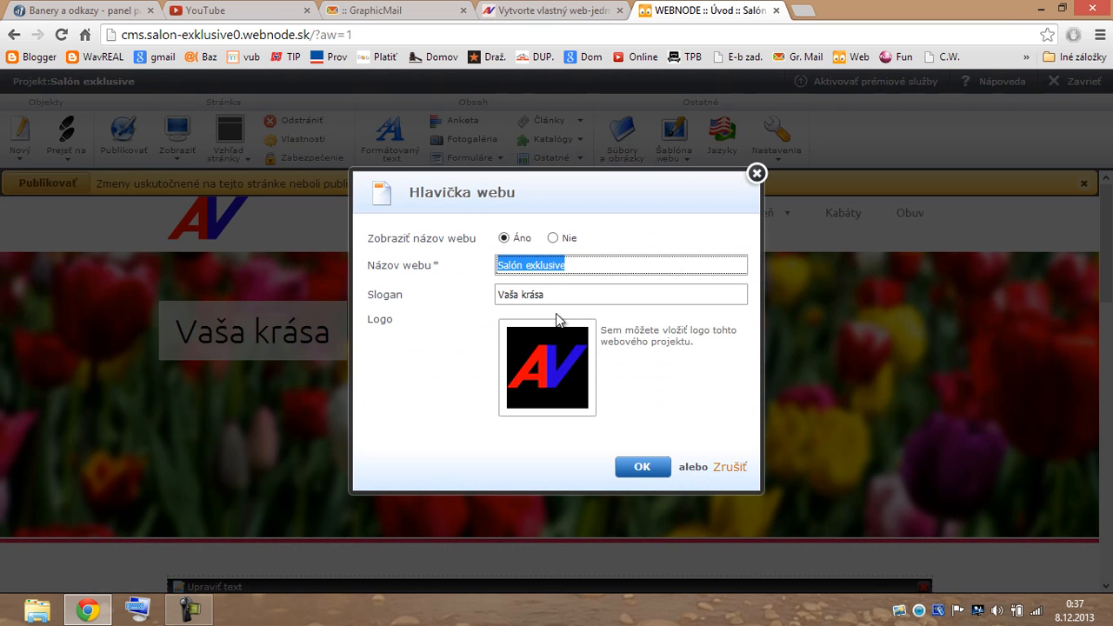
click(555, 295)
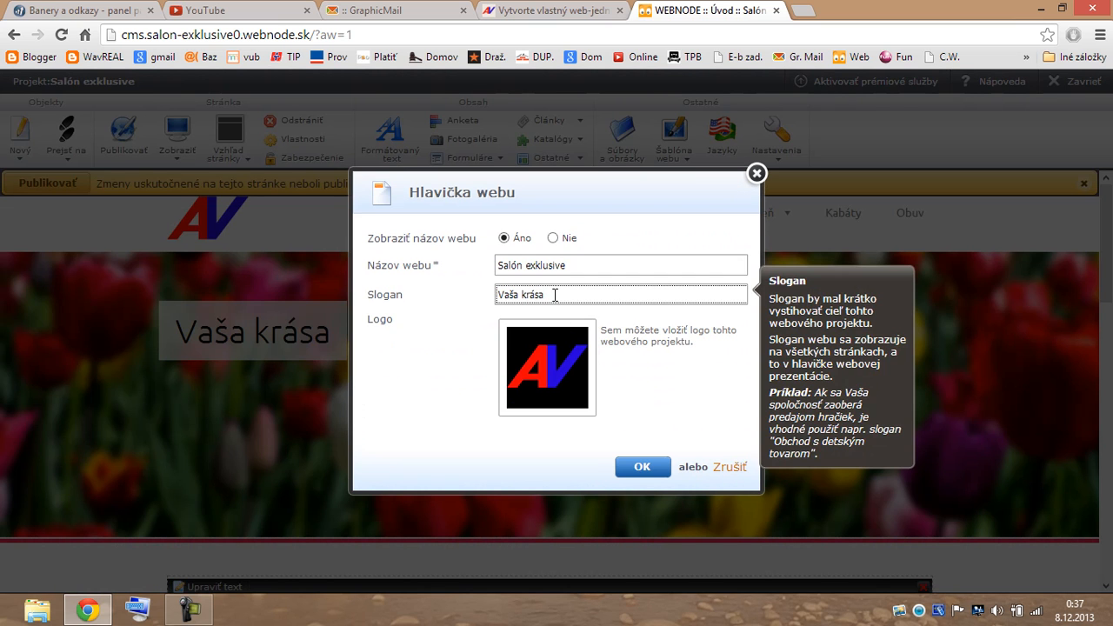
text(a móda)
key(BackSpace)
key(BackSpace)
key(BackSpace)
text(óda)
click(645, 469)
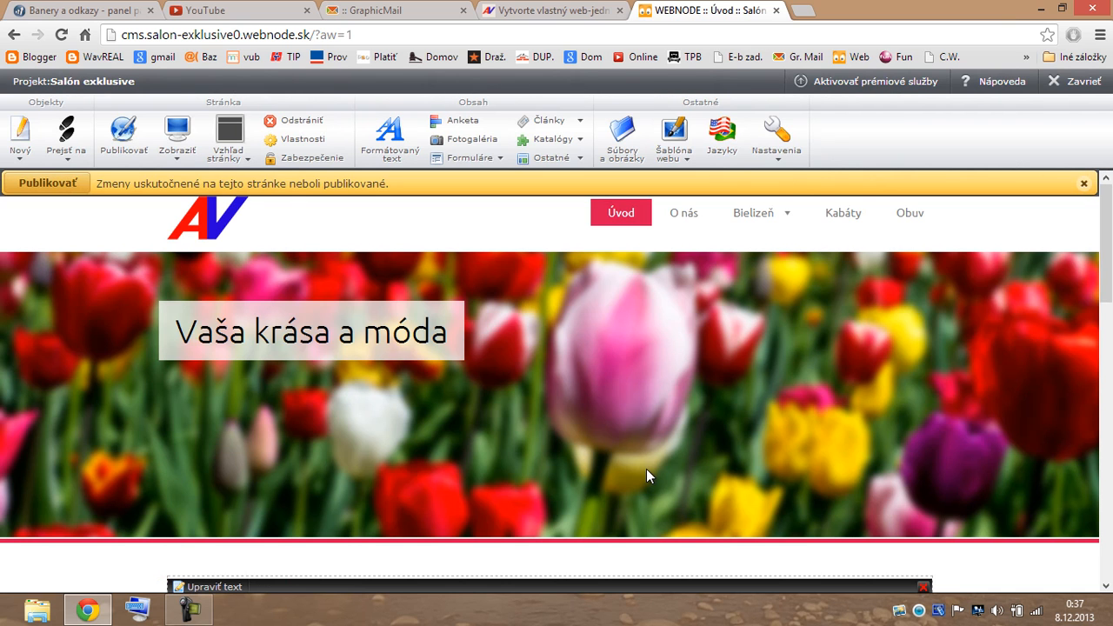
click(777, 156)
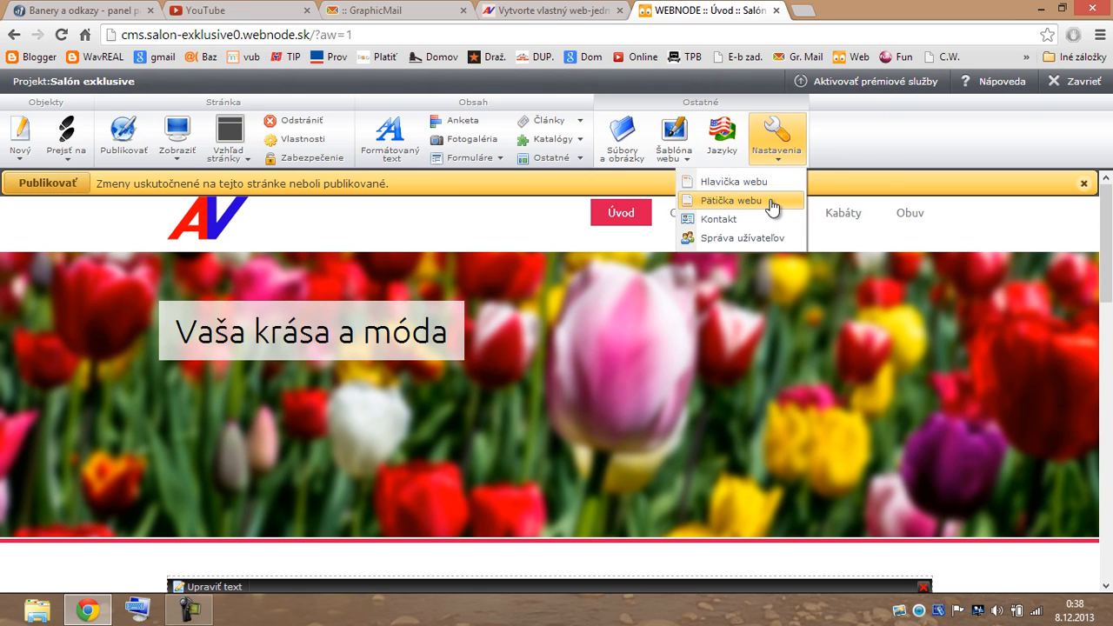
Add 'Salón exklusive' before '© 2013 Všetky práva vyhradené.' in the Pätička webu text.
click(731, 201)
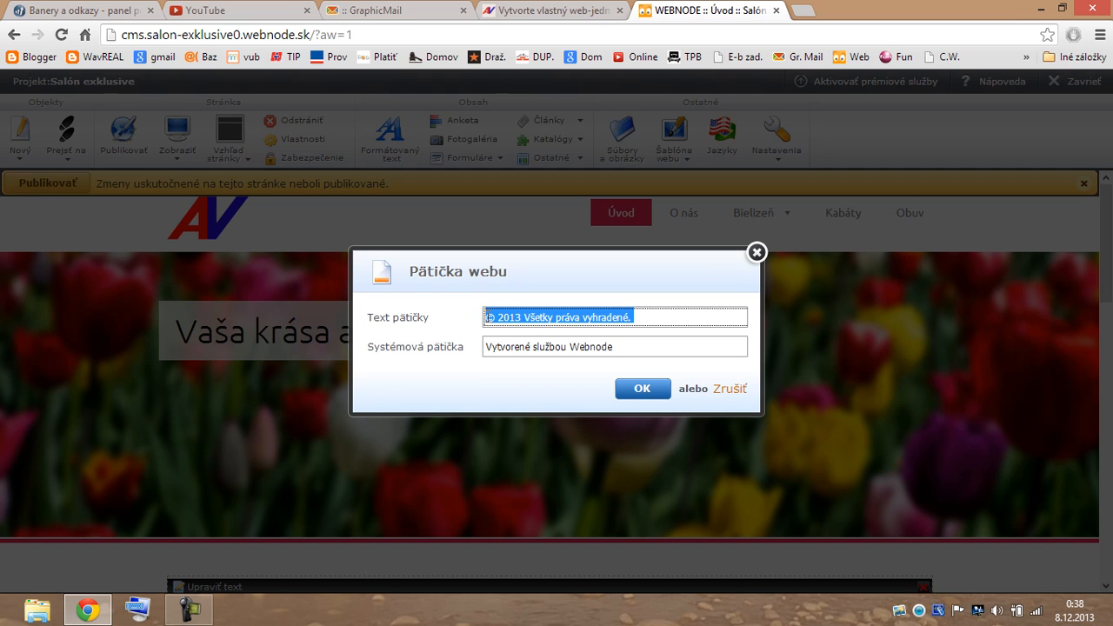
click(485, 317)
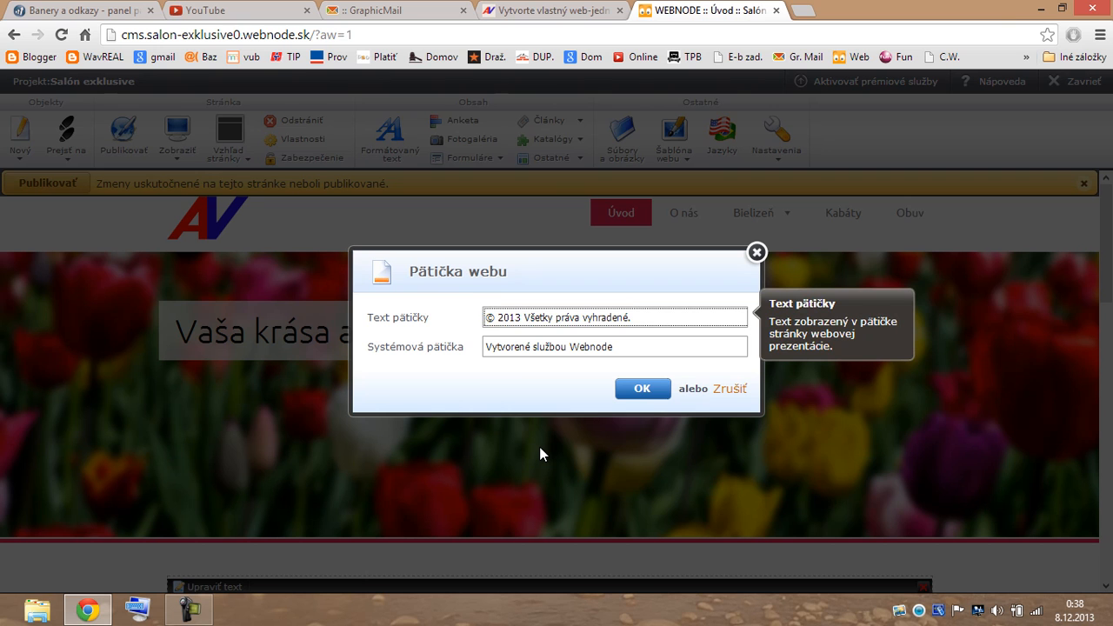
text(Sal)
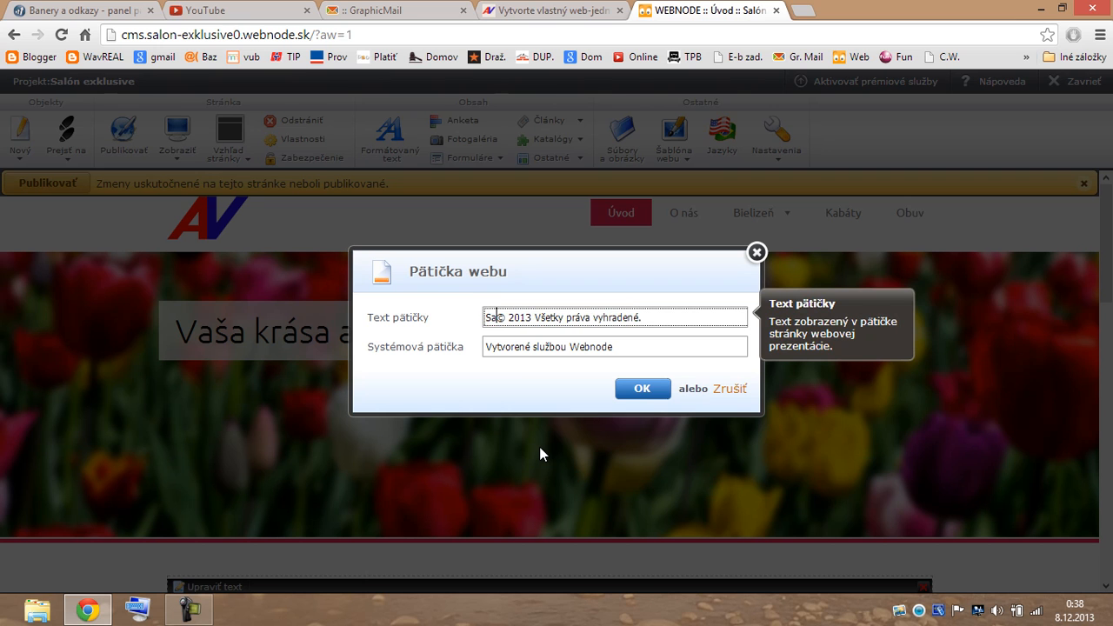
text(ón)
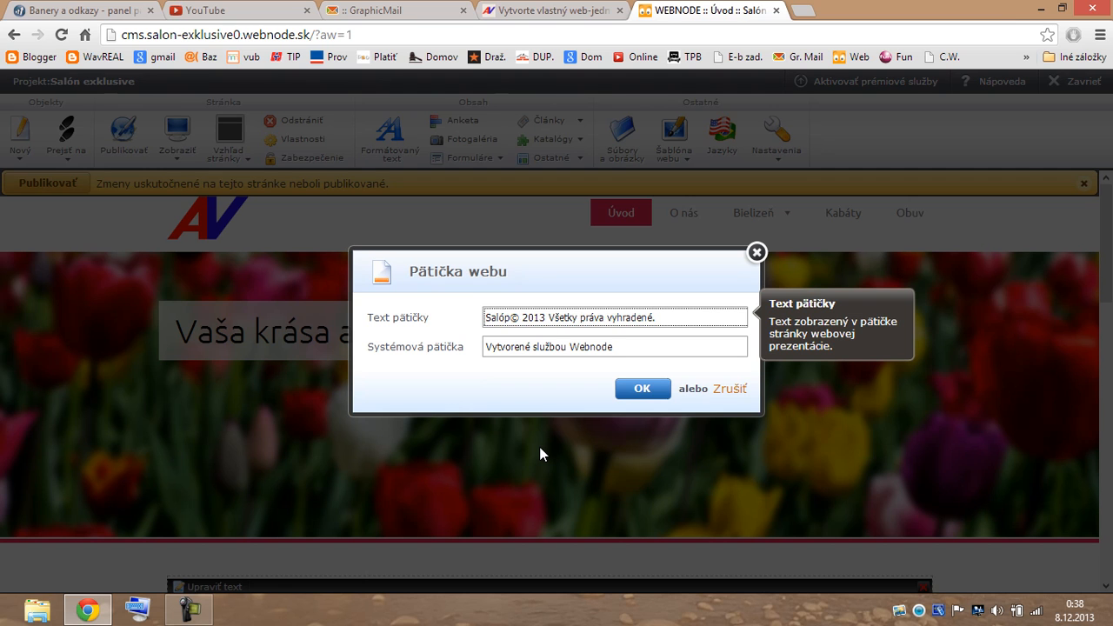
text( e)
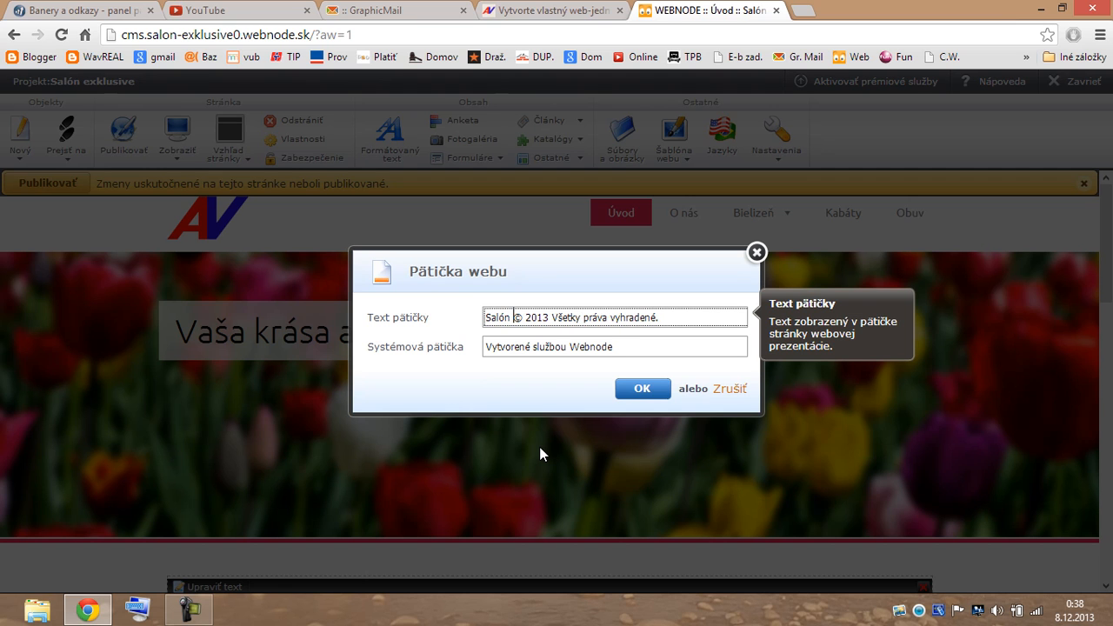
text(xklus)
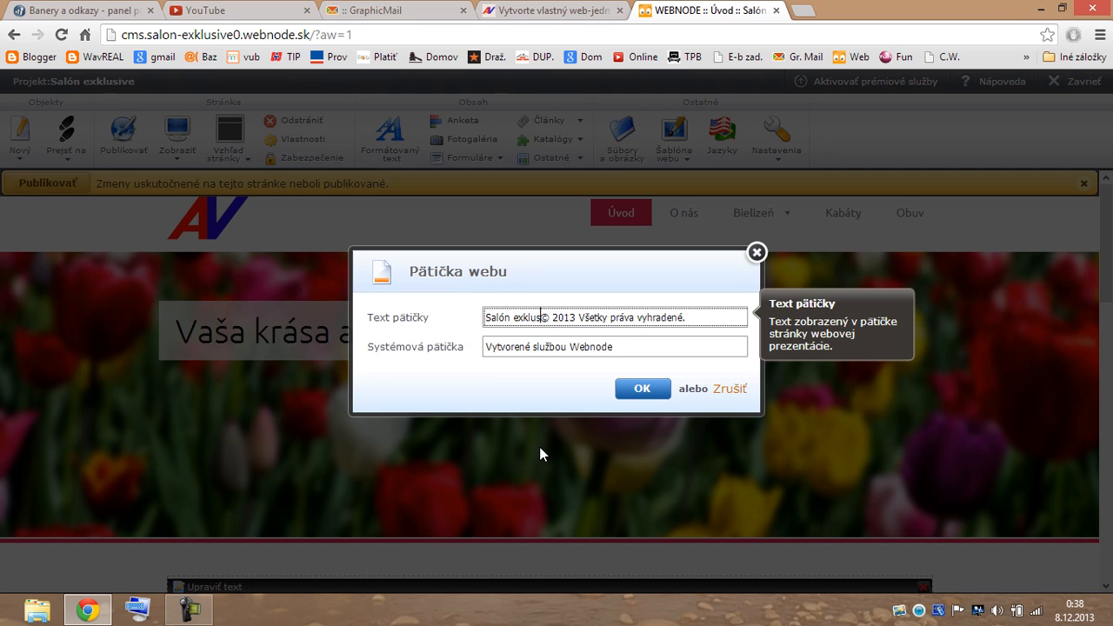
text(ive)
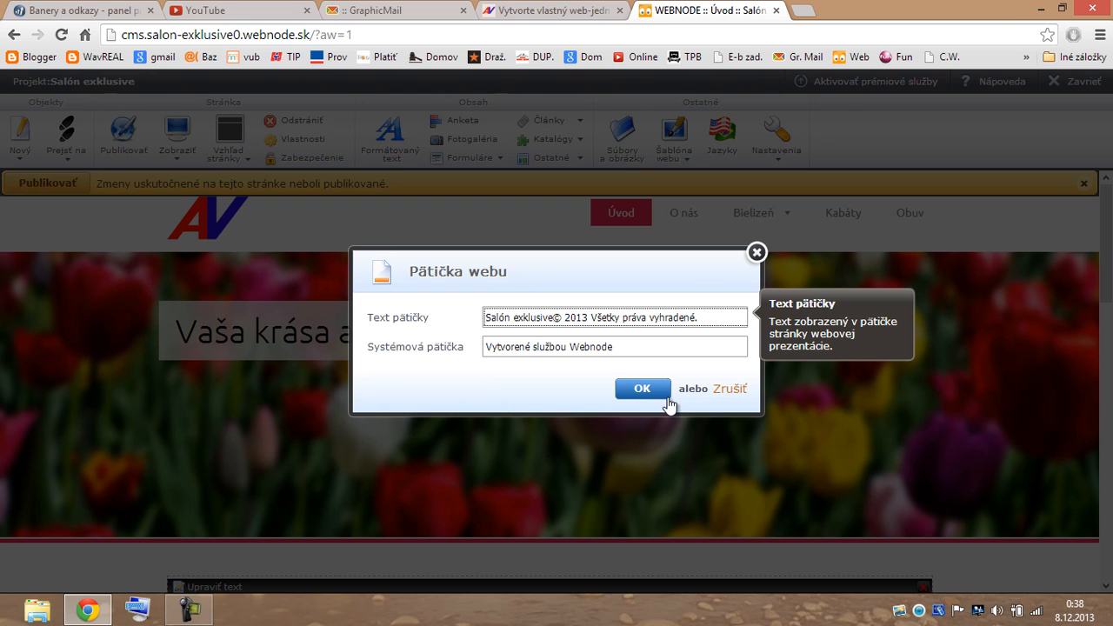
click(655, 388)
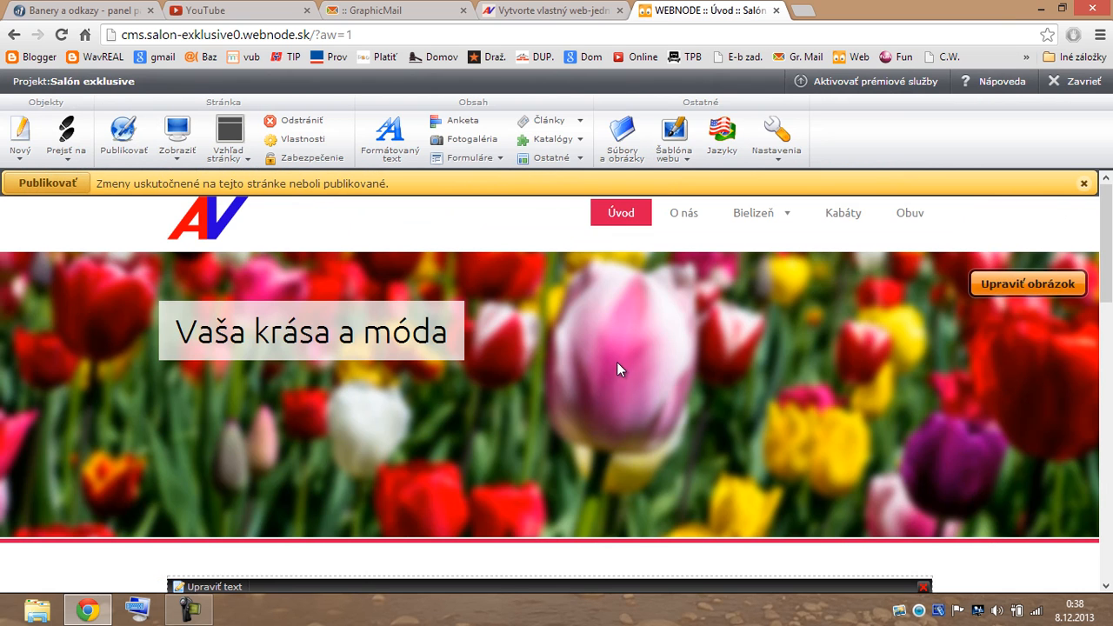
Scroll down to check the new footer text, then back up to the Anketa poll.
scroll(617, 362, down, 2)
scroll(566, 326, down, 10)
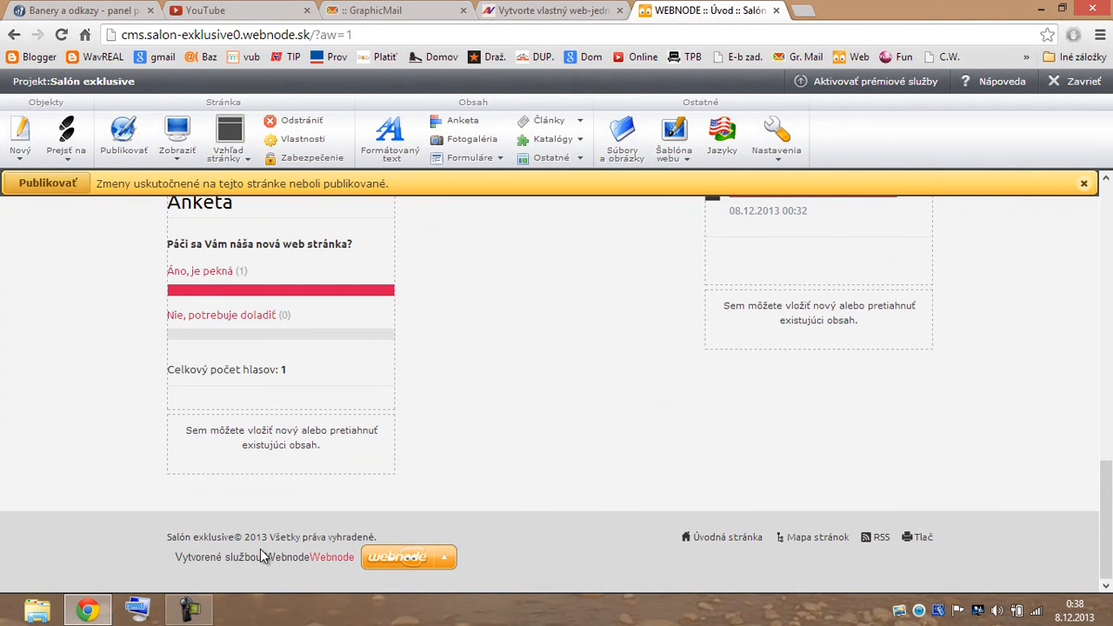
mouse_move(404, 560)
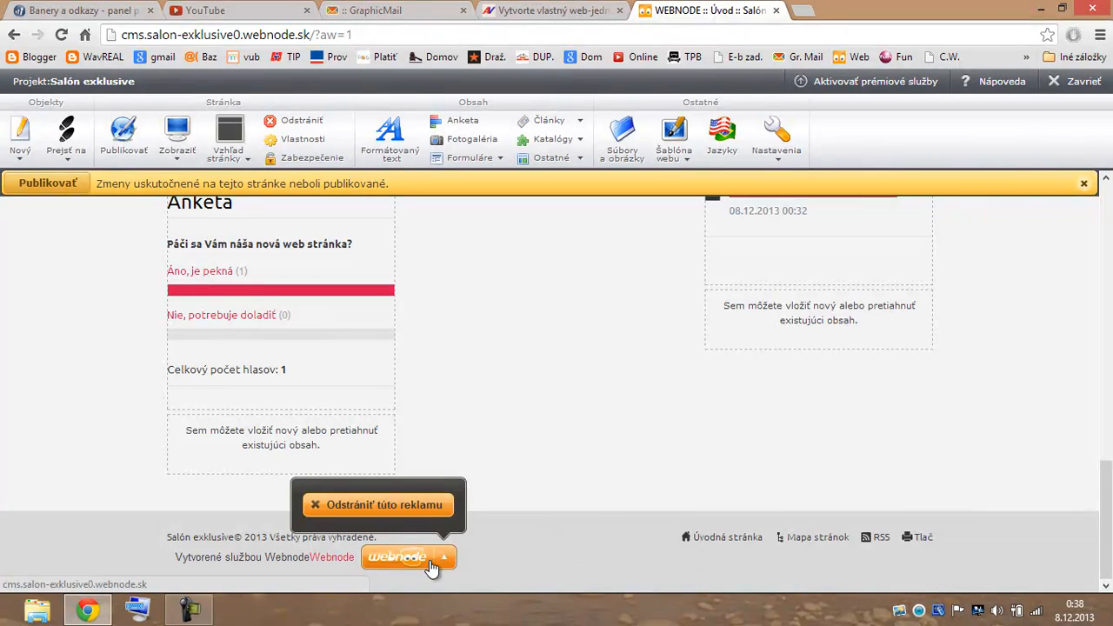
scroll(579, 433, up, 1)
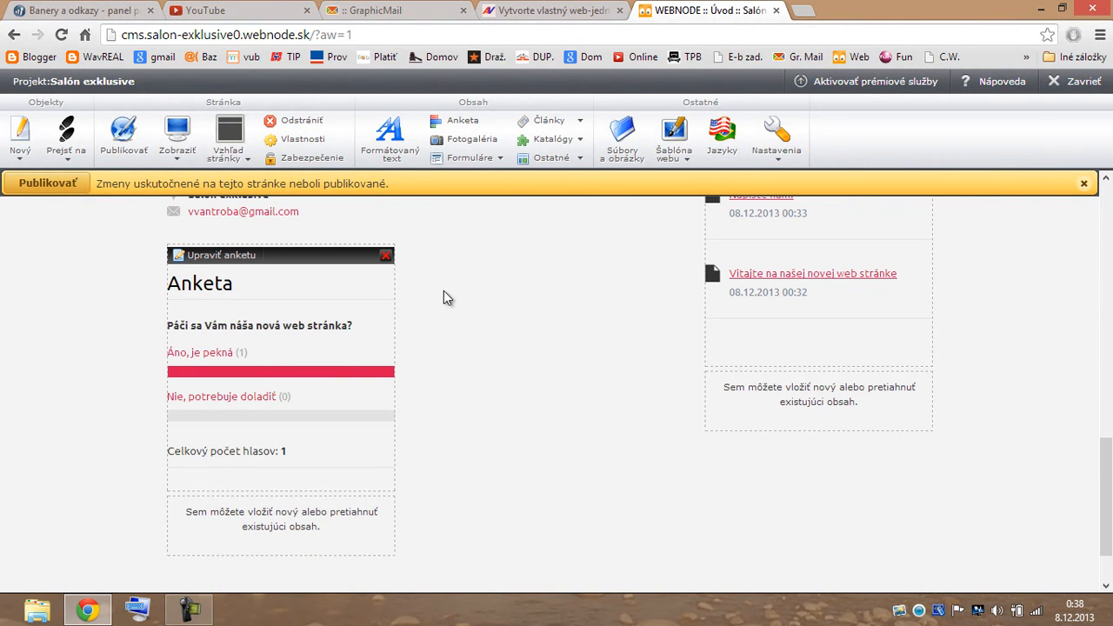
Add 'Nič krajšie sme nevideli' as a third answer to the Anketa poll.
click(216, 262)
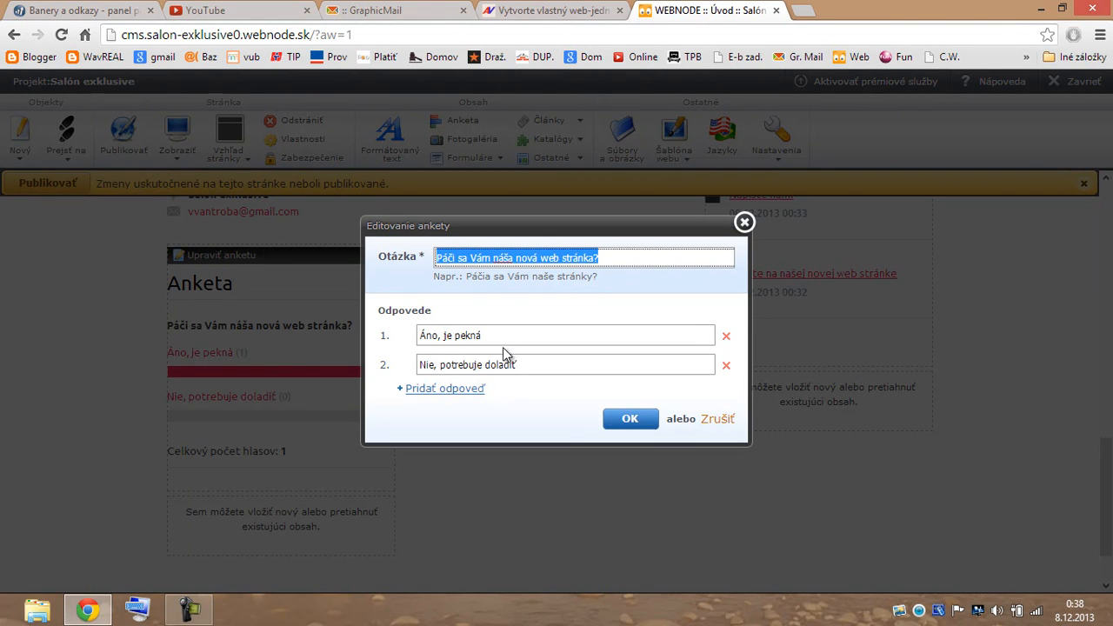
click(446, 390)
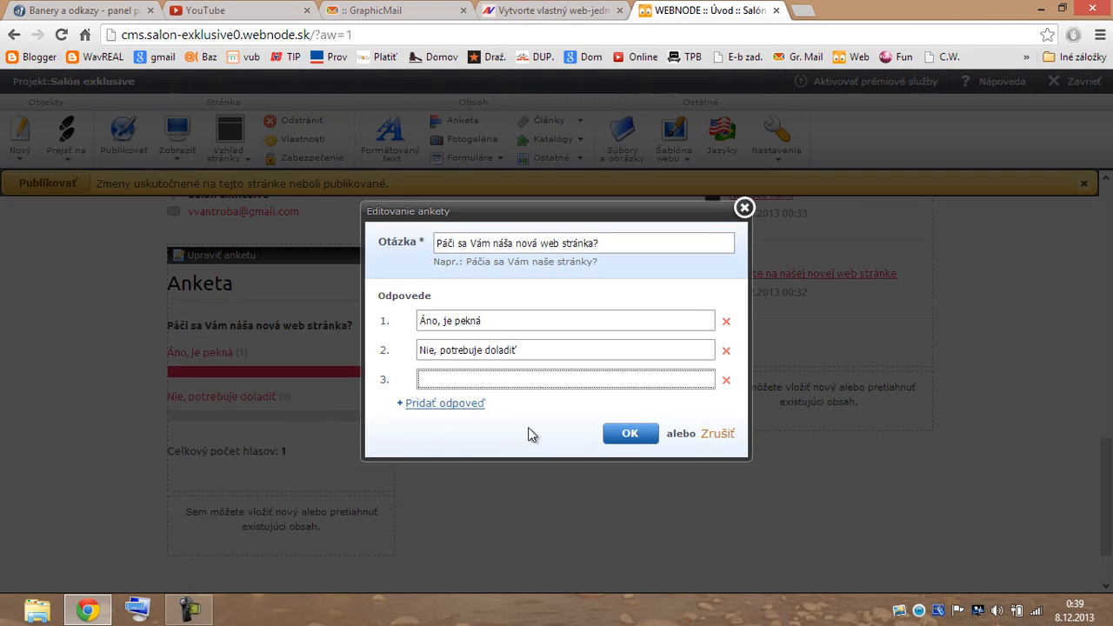
text(Nič krajšie)
text(sme nevideli)
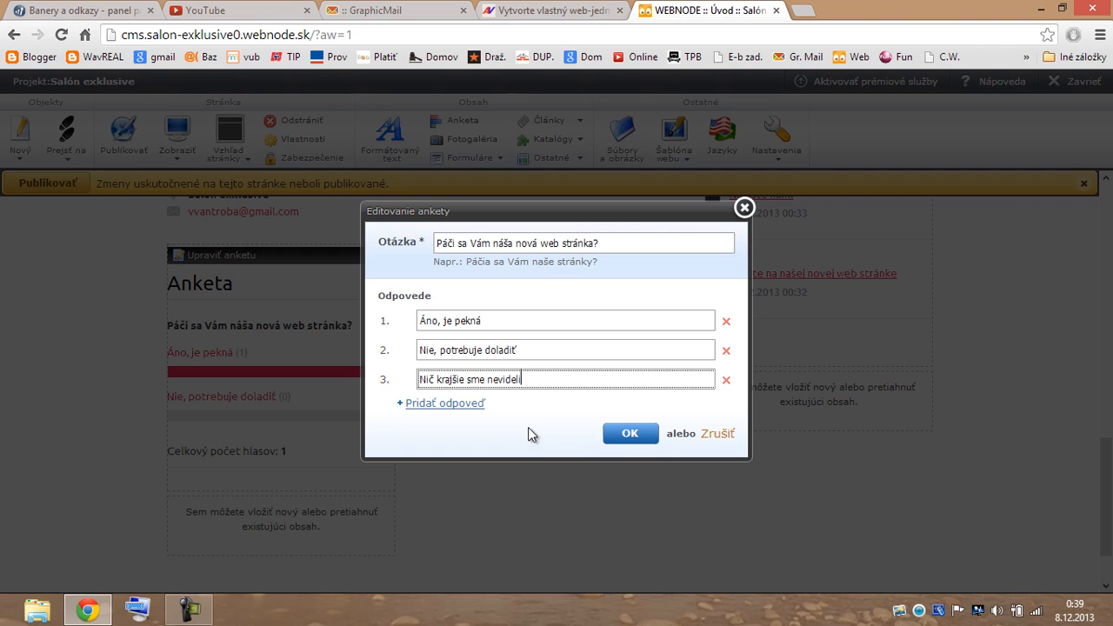
click(636, 438)
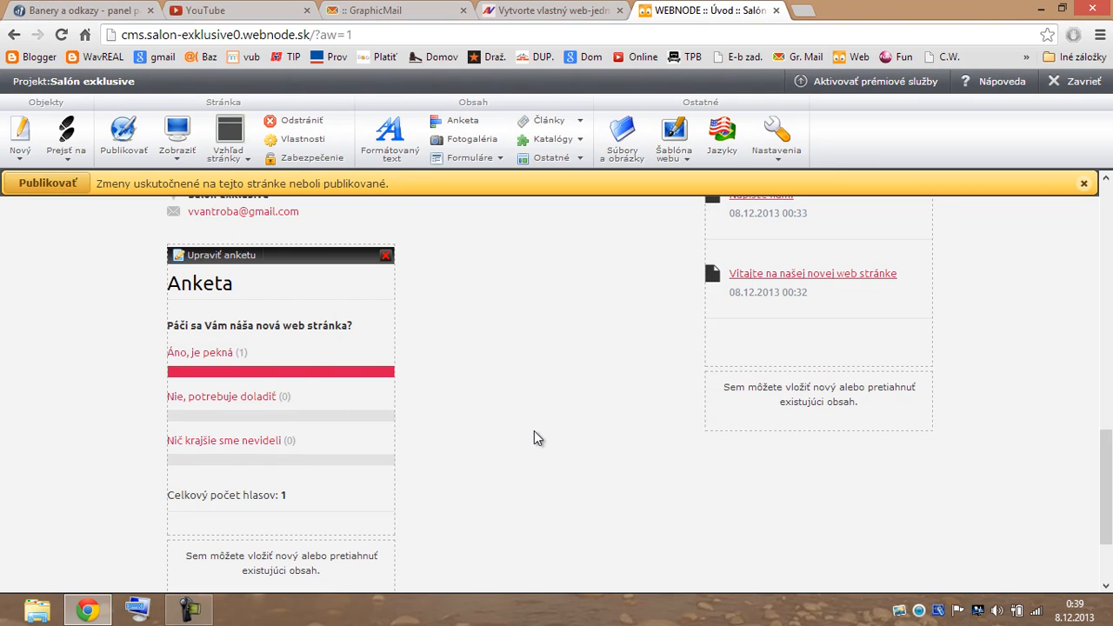
Enter the salon's phone number and street address in the contact details, correcting the misspelled town.
scroll(514, 427, up, 1)
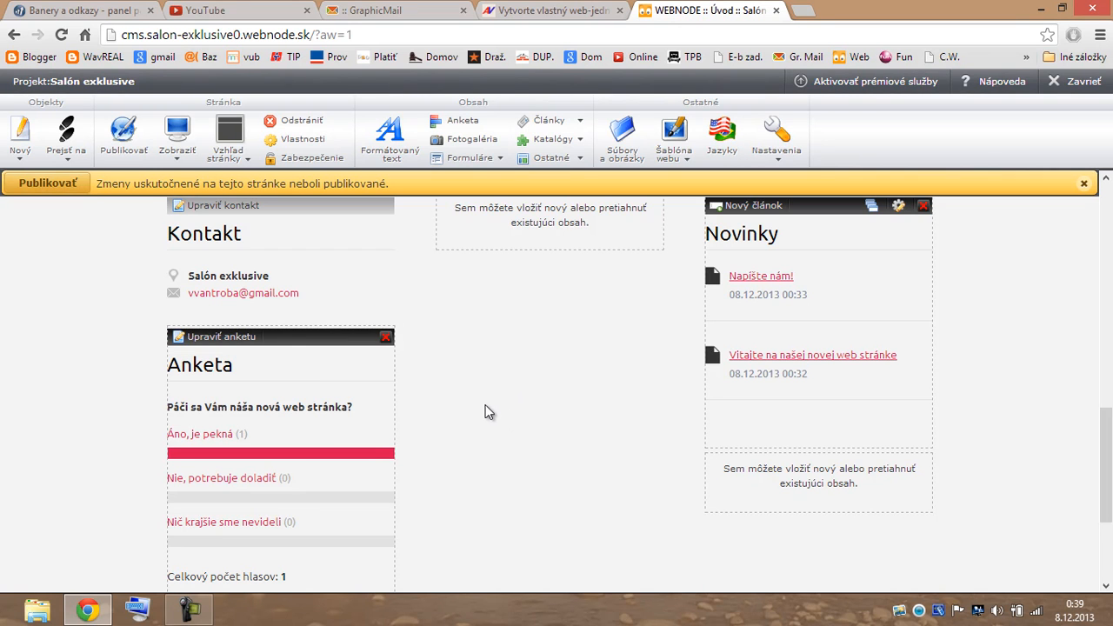
scroll(482, 395, up, 1)
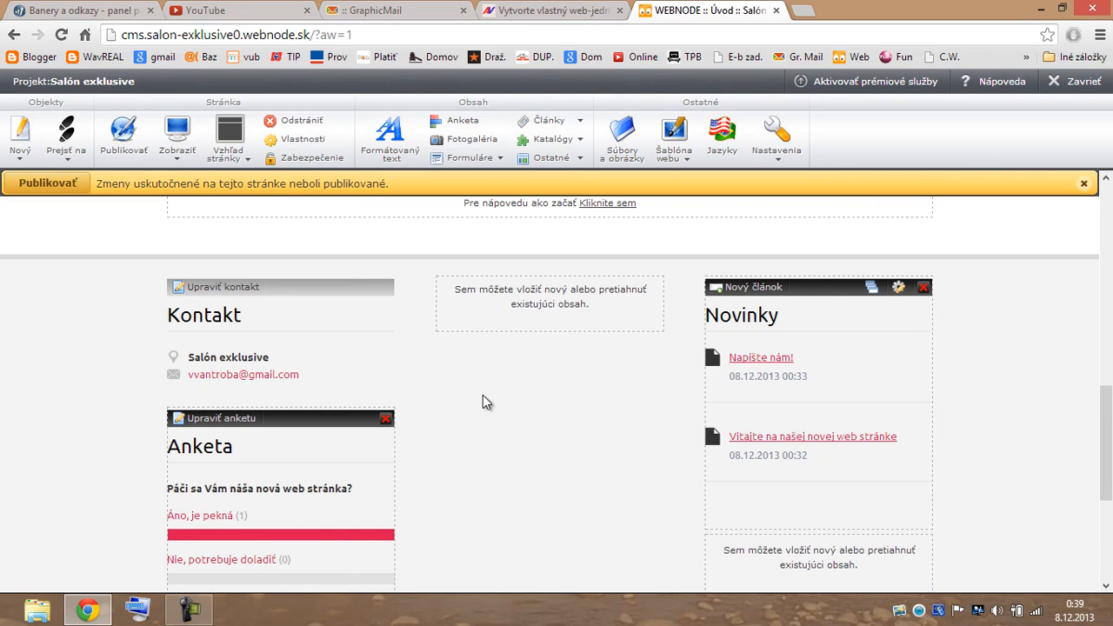
click(206, 287)
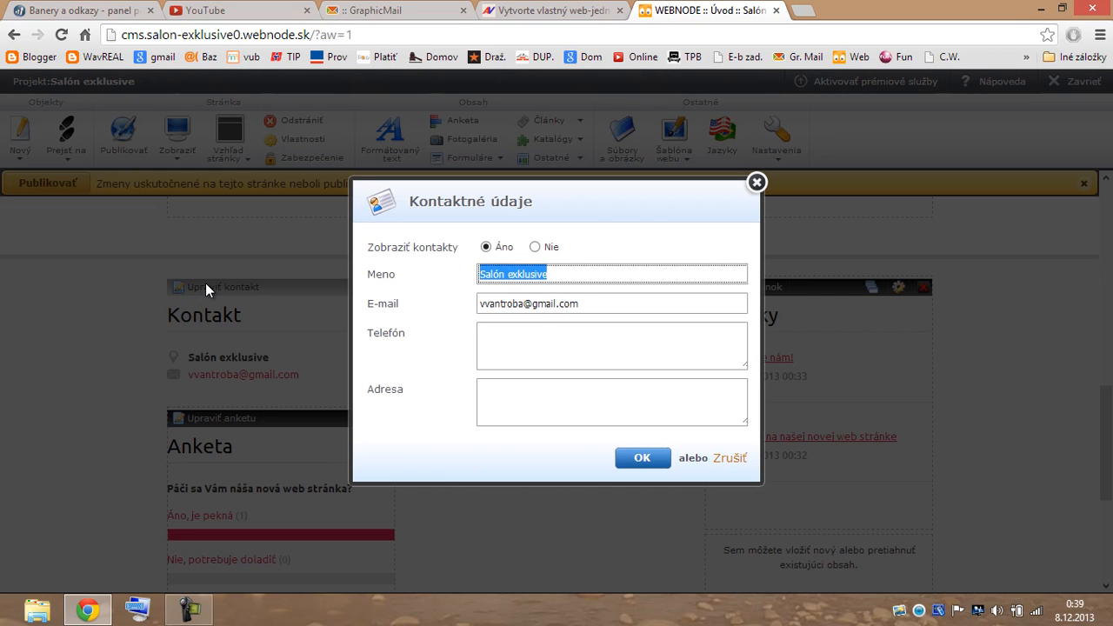
click(566, 274)
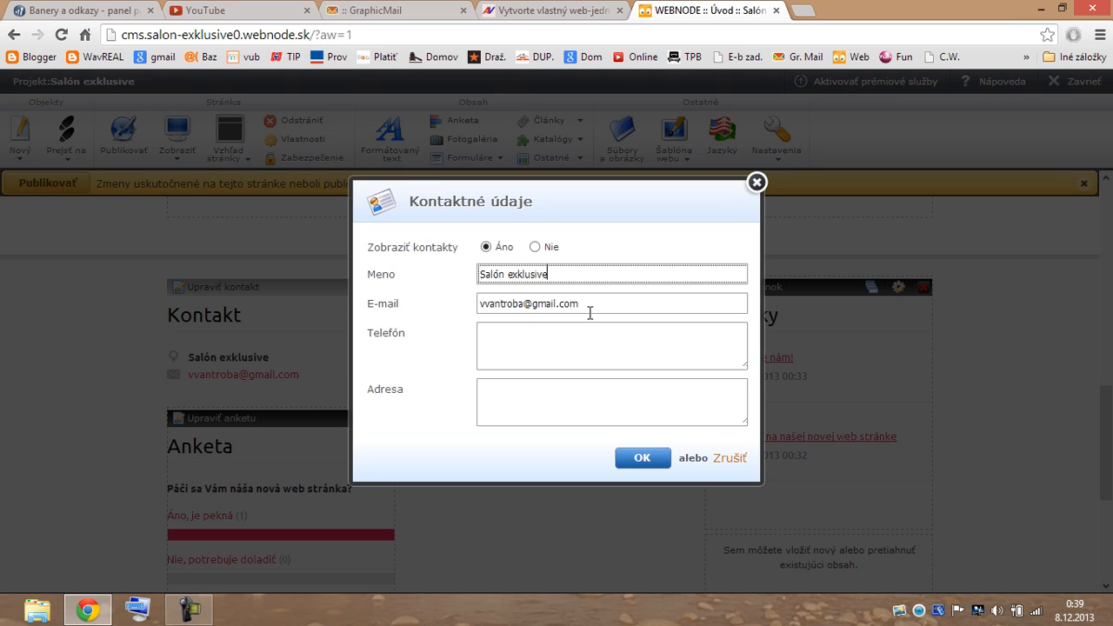
click(485, 346)
text(0999 999 999)
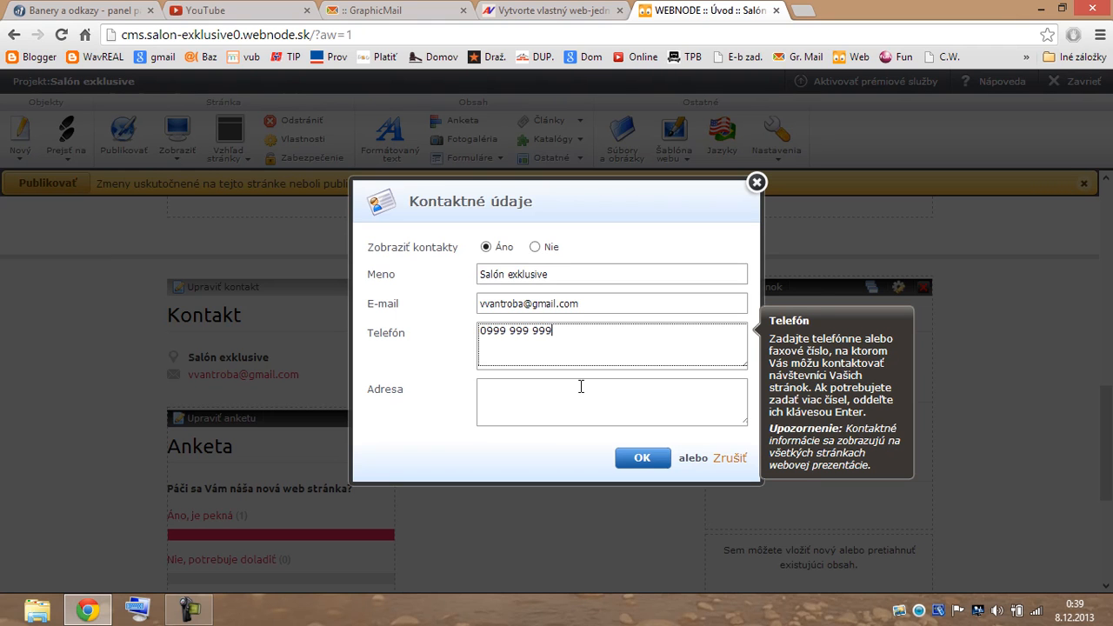
click(487, 388)
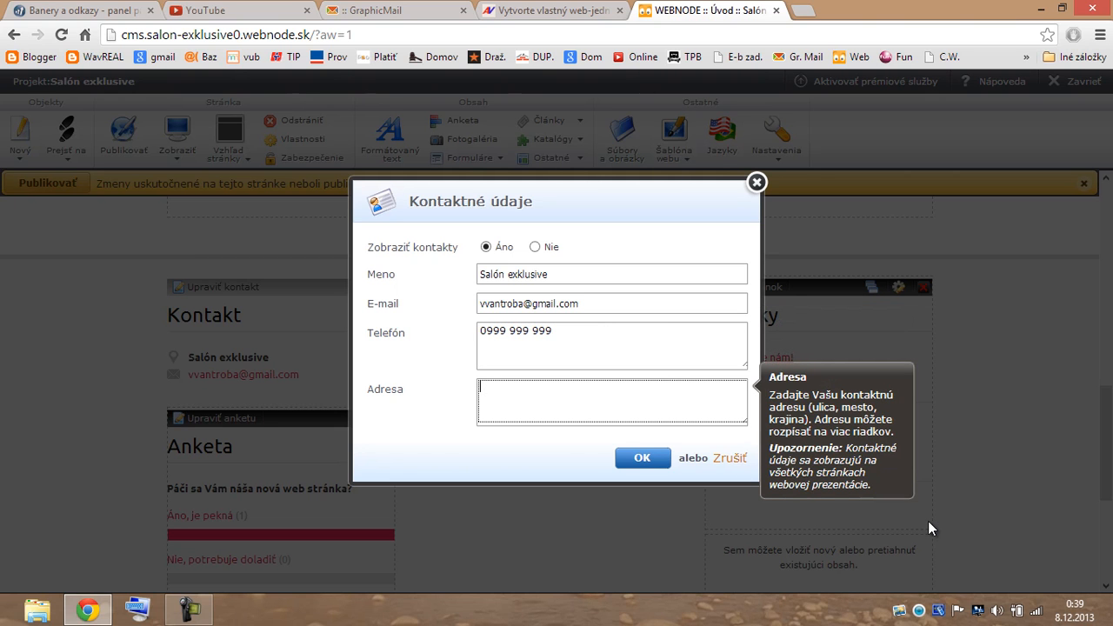
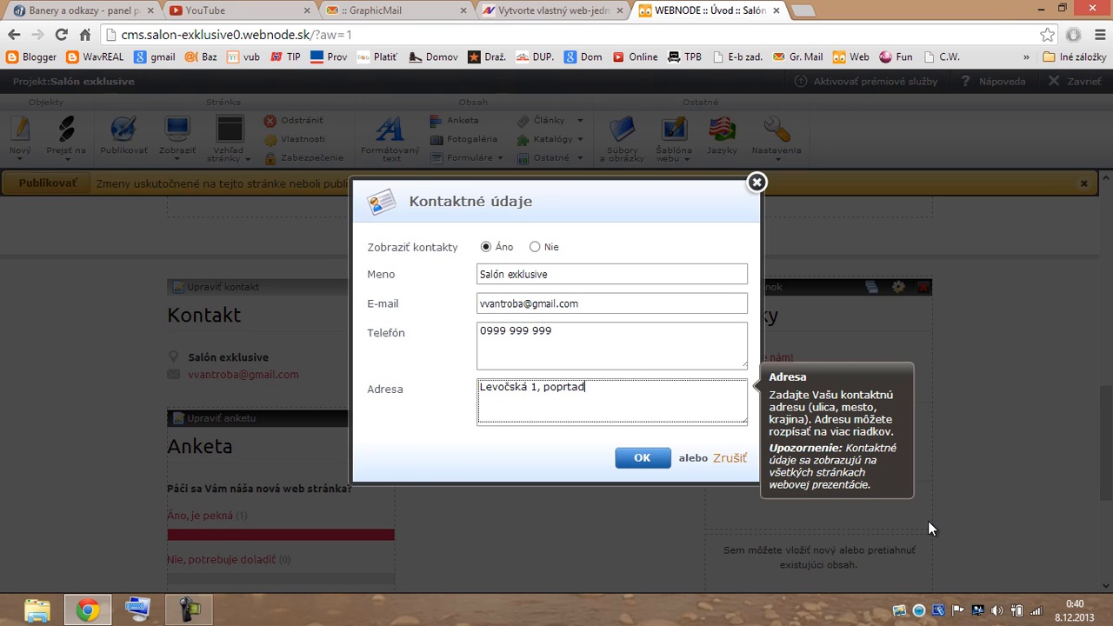
click(642, 461)
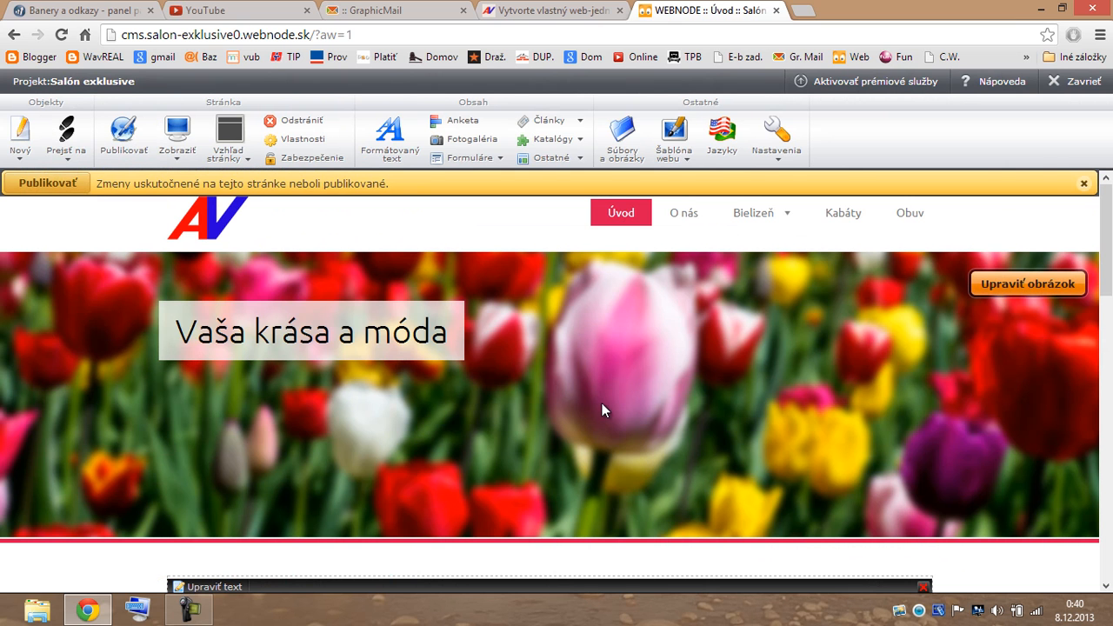
scroll(588, 387, down, 10)
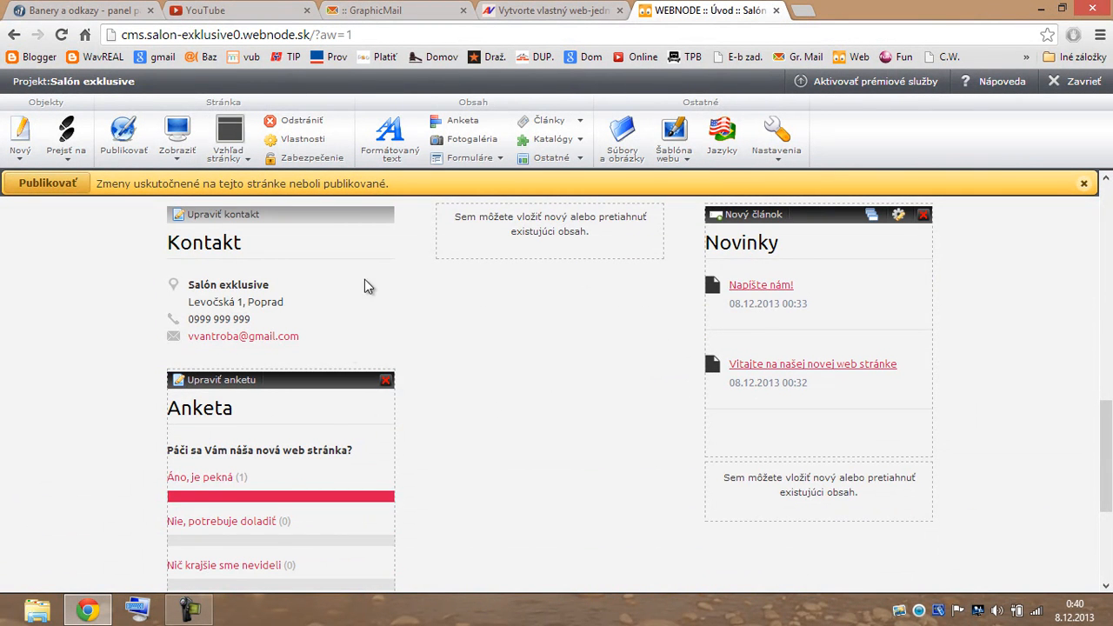
scroll(582, 355, up, 1)
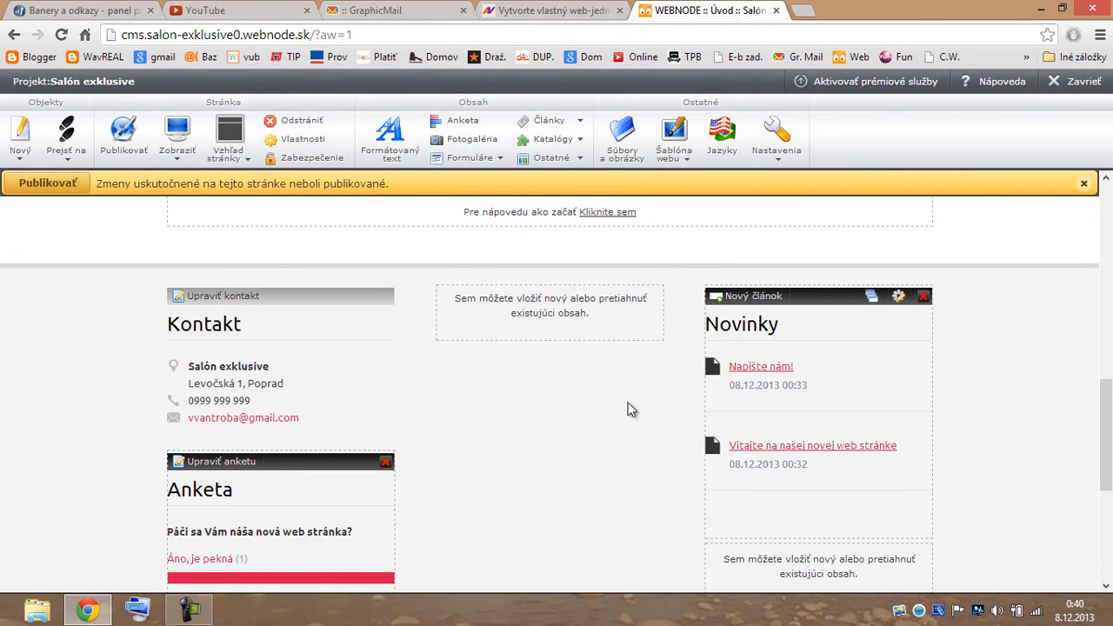
scroll(665, 396, up, 3)
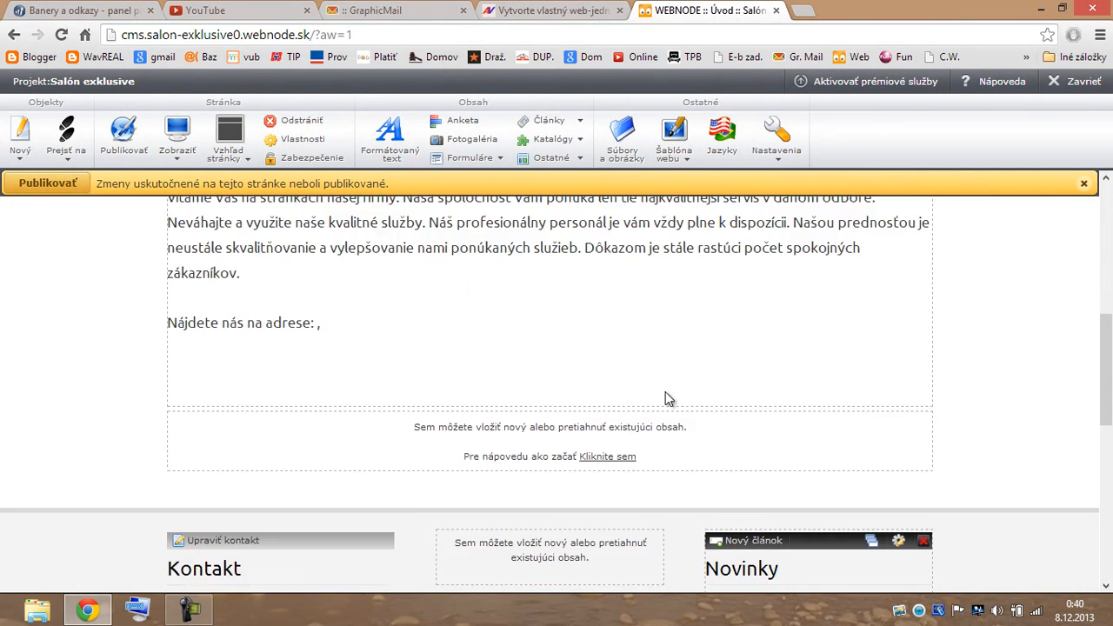
scroll(666, 392, down, 3)
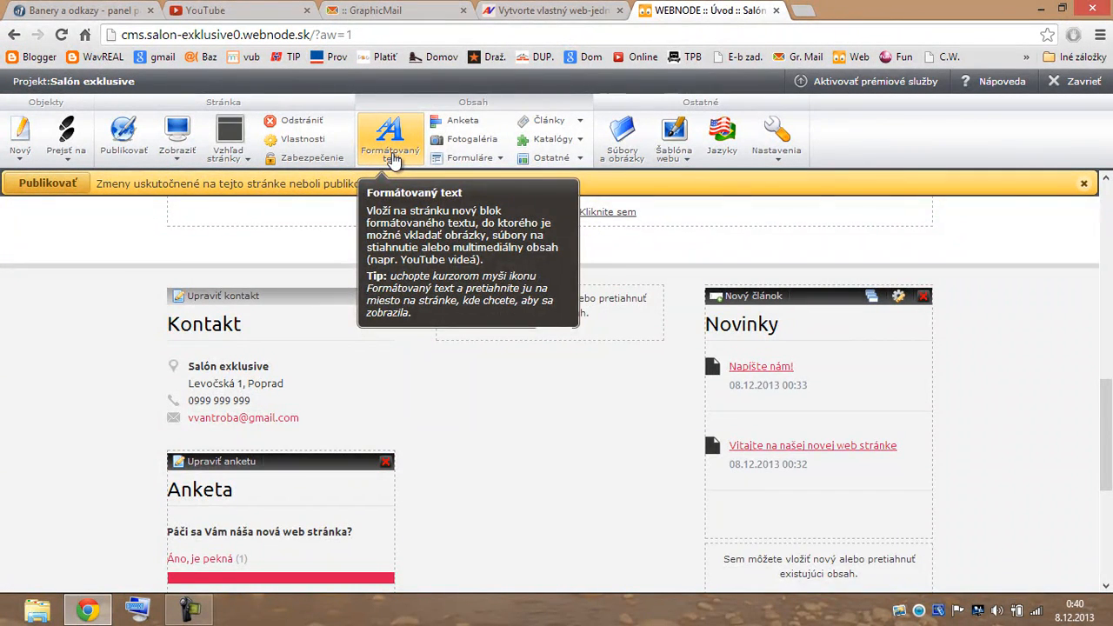
Drop a Formátovaný text block into the middle column and open Ostatné > Miniaplikácie.
drag(393, 159, 534, 478)
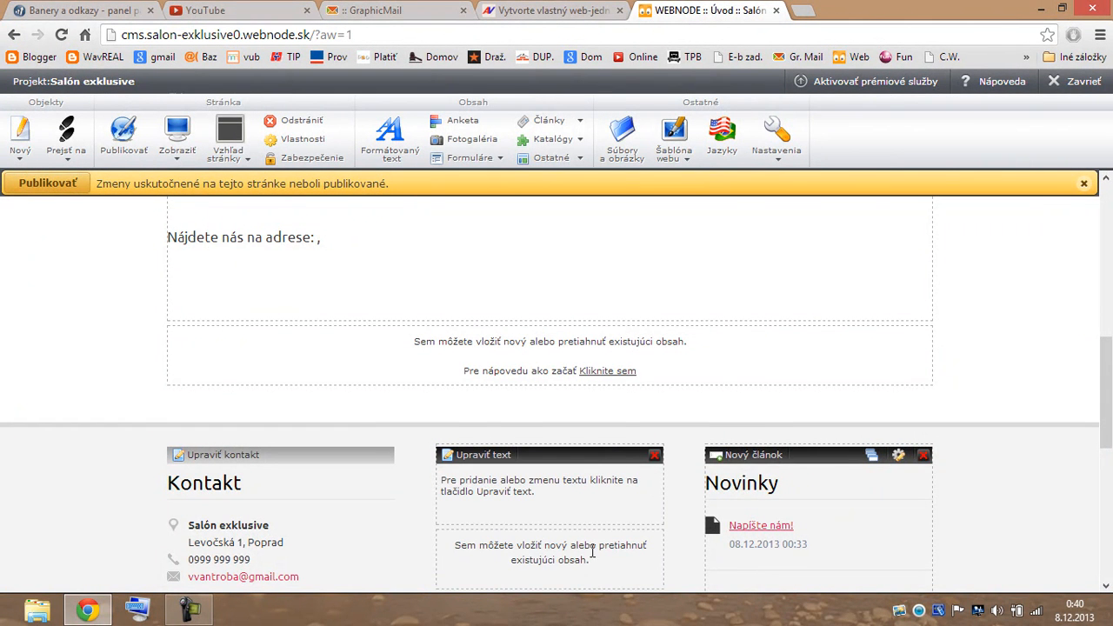
scroll(602, 540, down, 1)
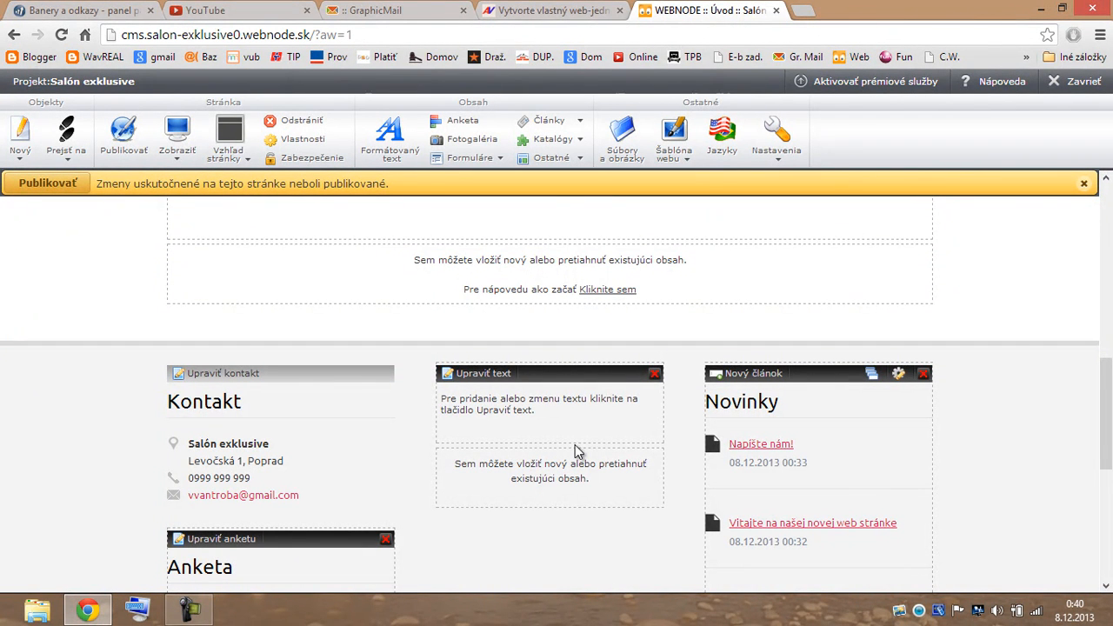
click(565, 164)
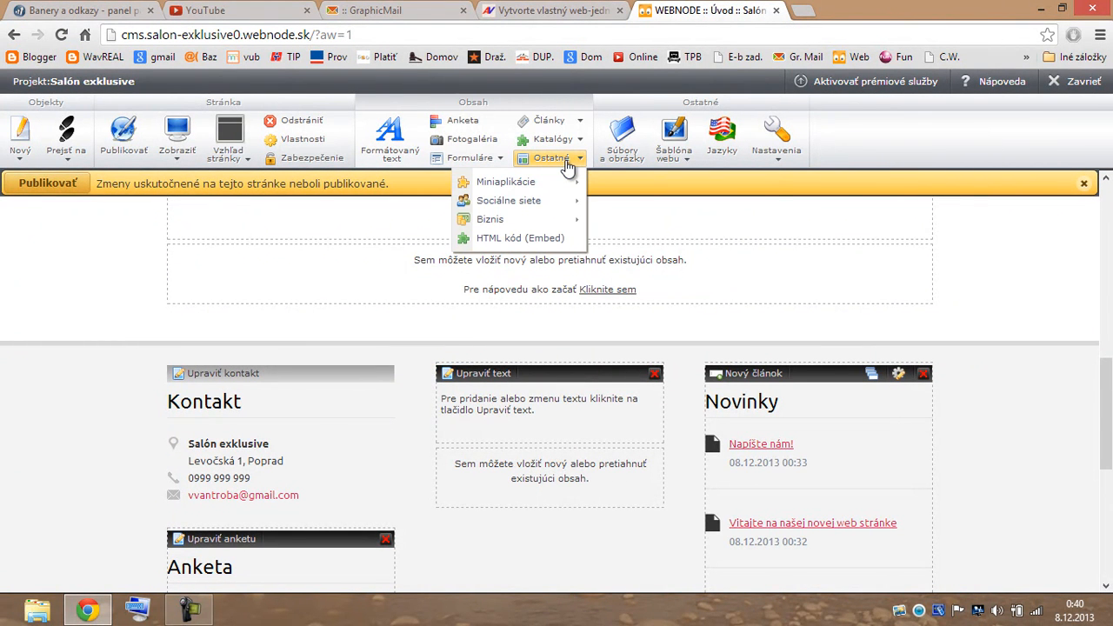
mouse_move(569, 186)
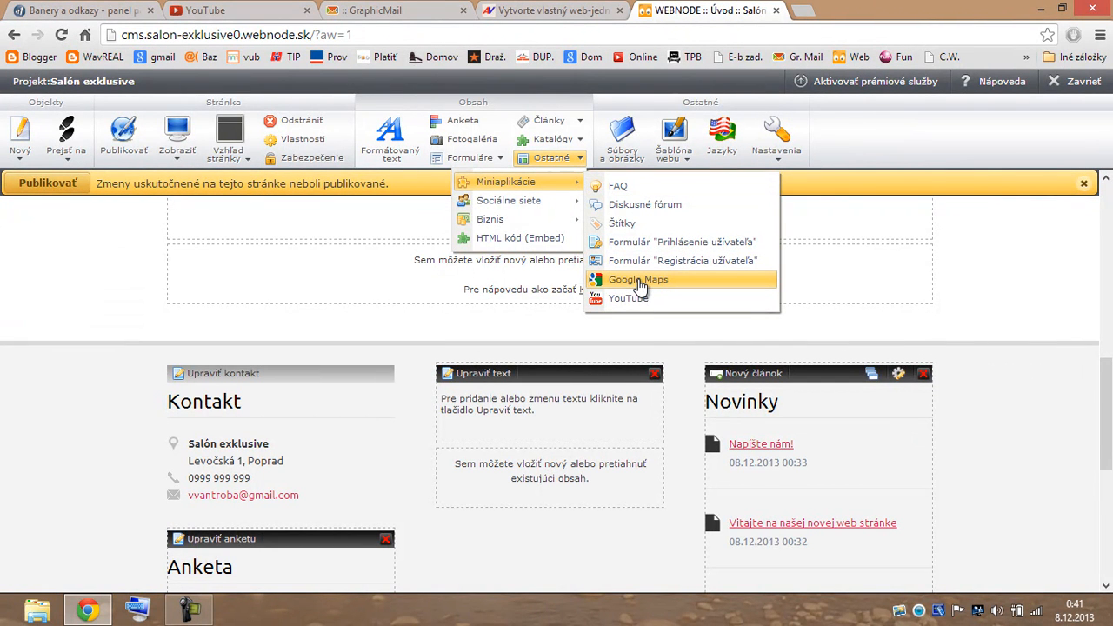
Insert a Google Maps widget showing the salon's street address at Stredná size.
drag(639, 283, 533, 399)
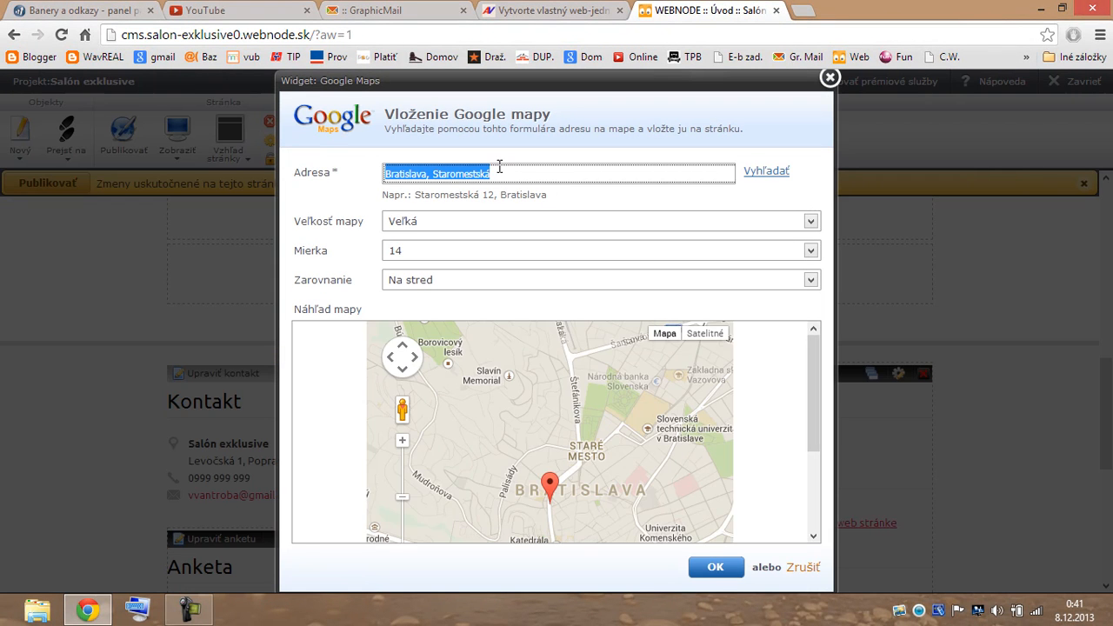
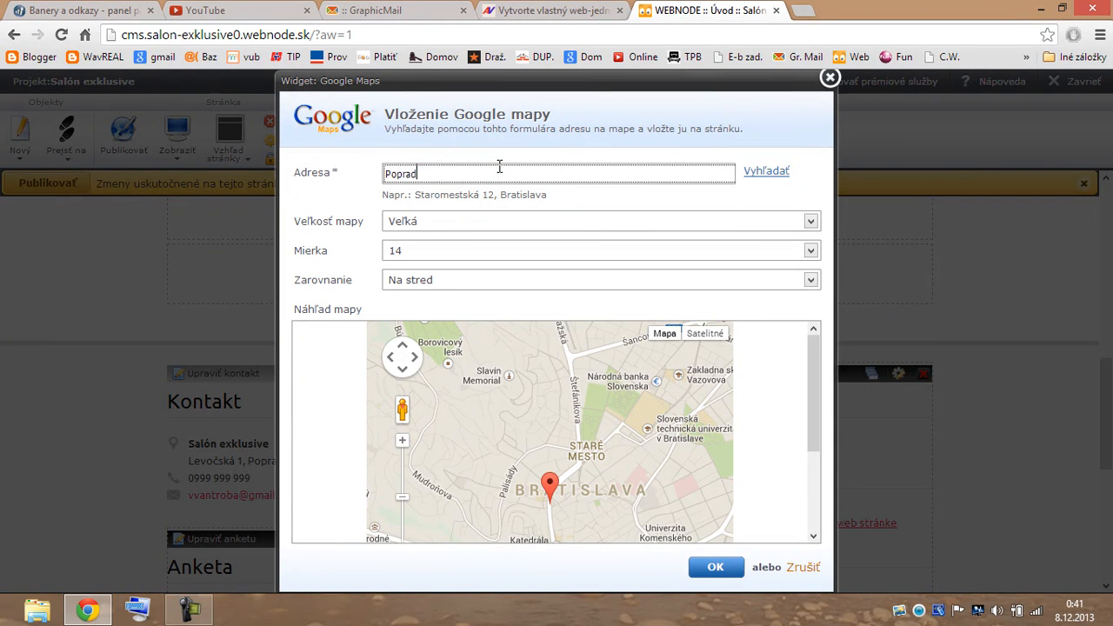
click(811, 221)
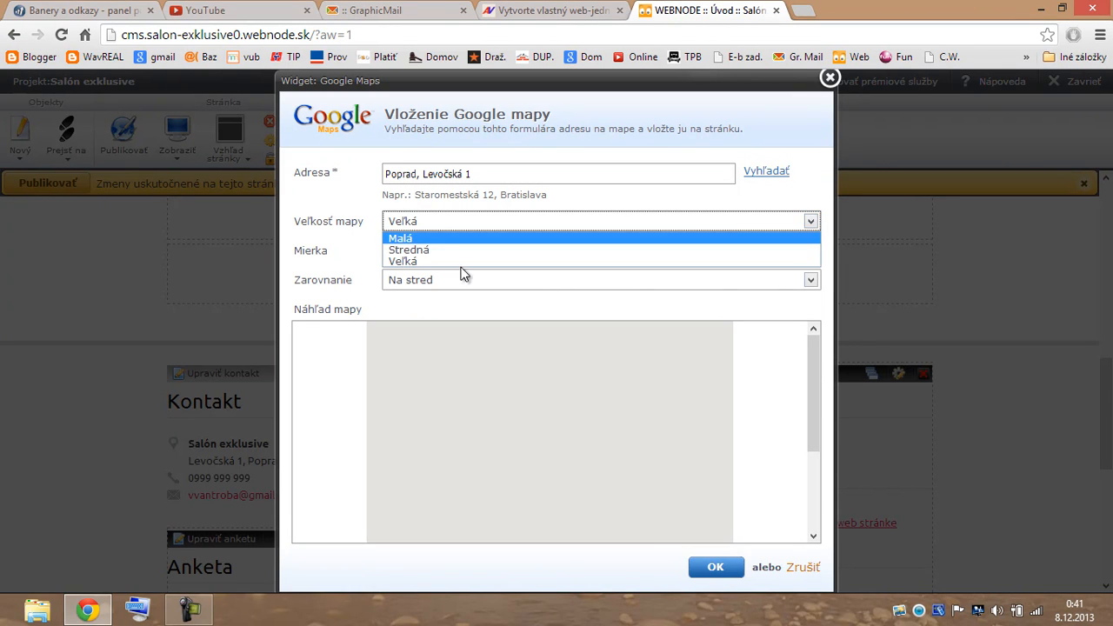
click(462, 253)
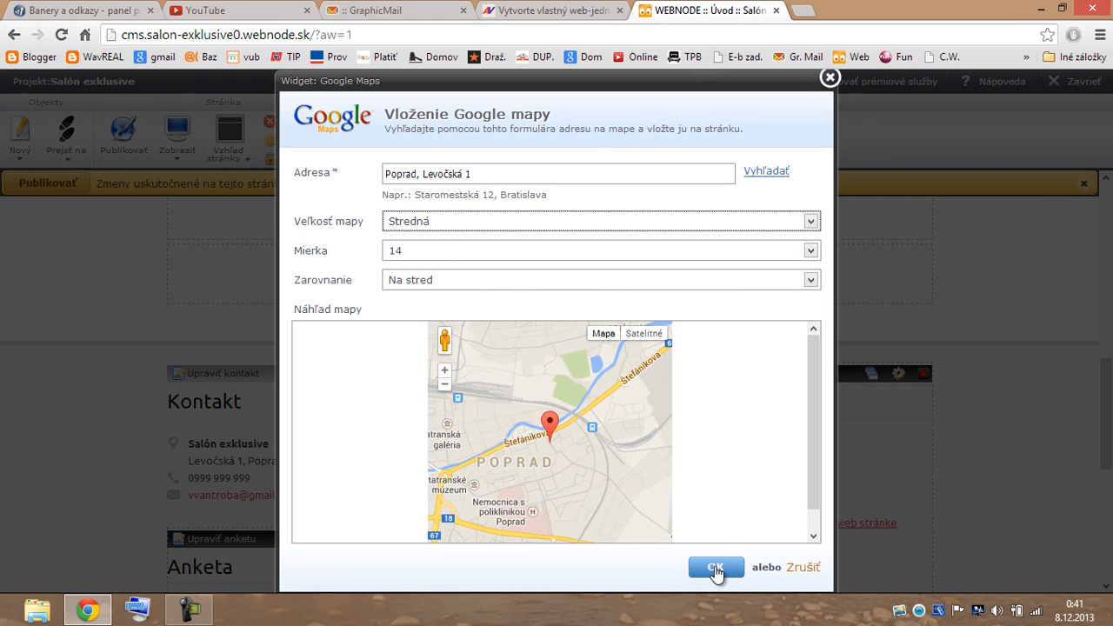
click(716, 566)
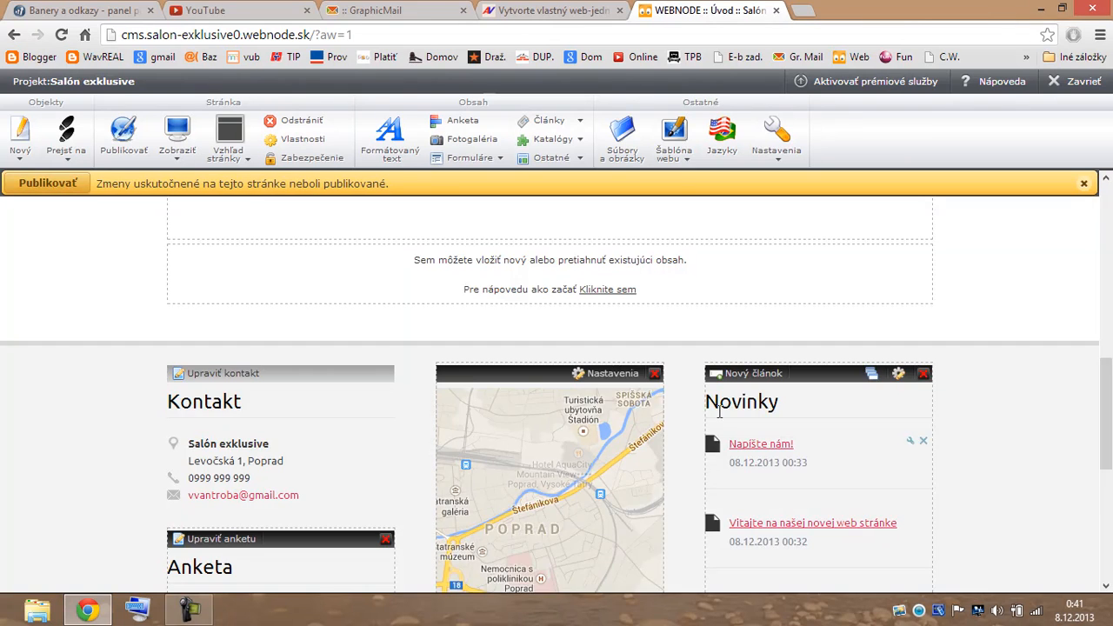
scroll(709, 348, down, 2)
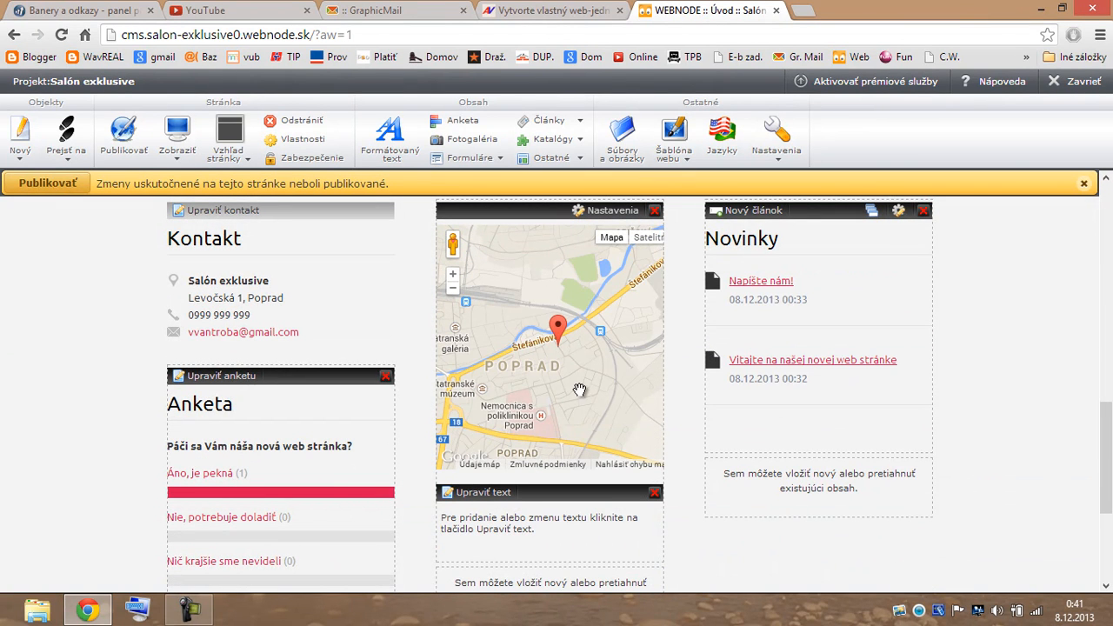
scroll(555, 384, up, 1)
scroll(555, 383, up, 1)
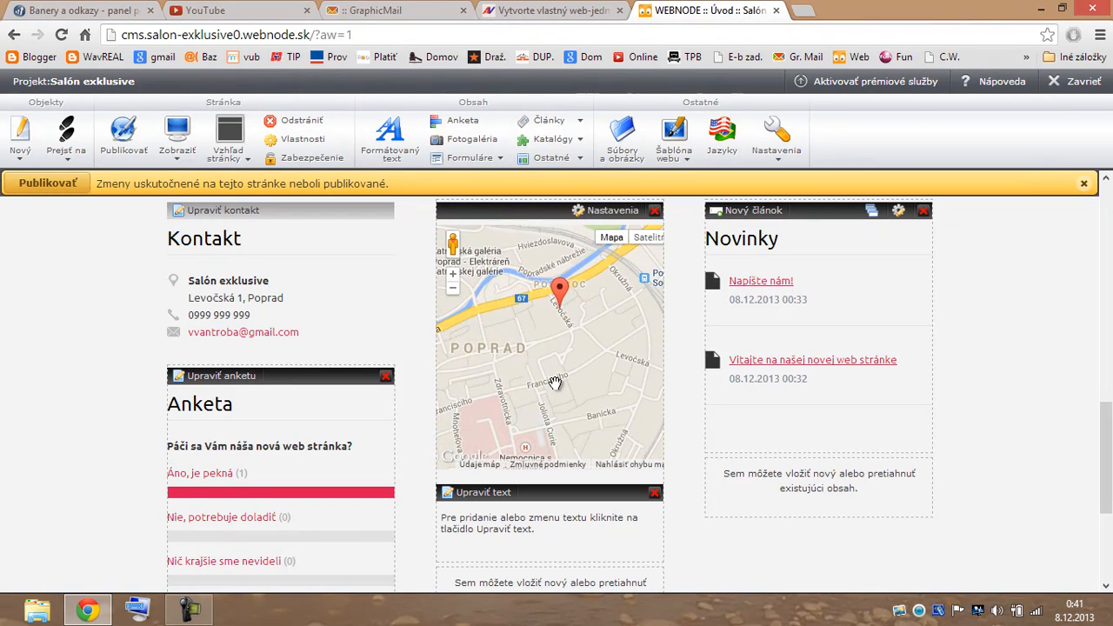
scroll(555, 384, up, 1)
scroll(555, 383, down, 1)
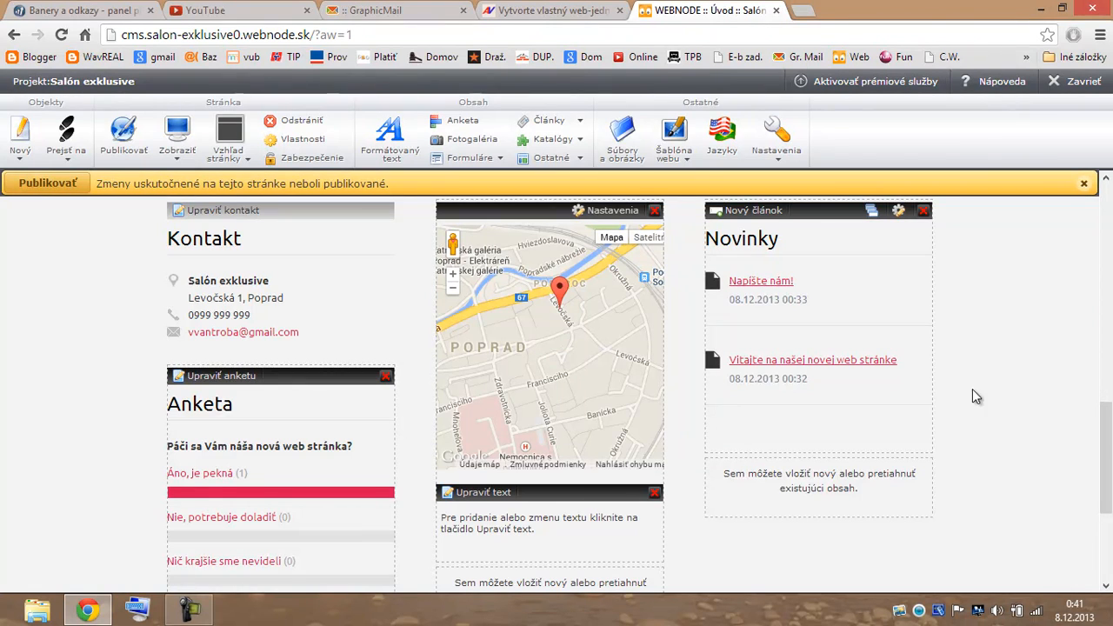
scroll(997, 347, up, 8)
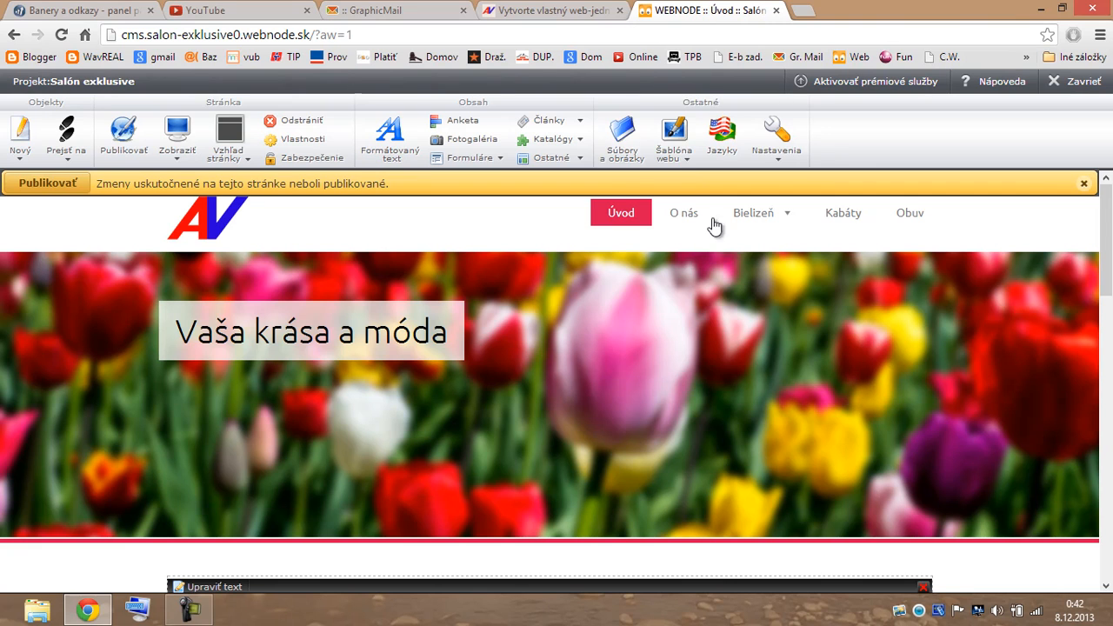
Upload AV favicon.ico as the site icon through the template's advanced settings.
click(677, 161)
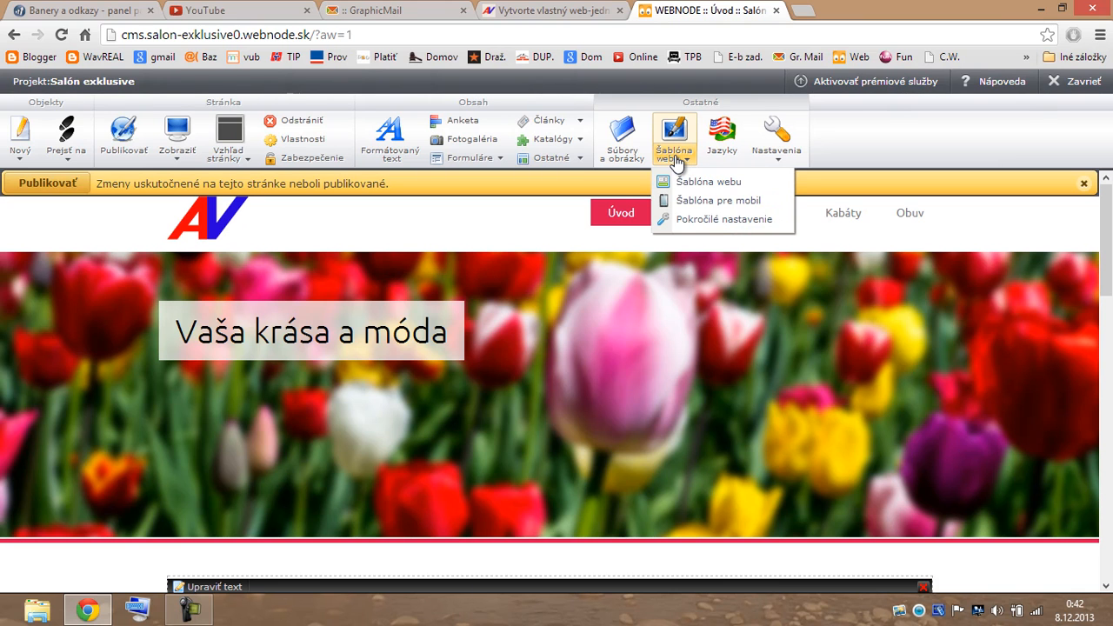
click(711, 220)
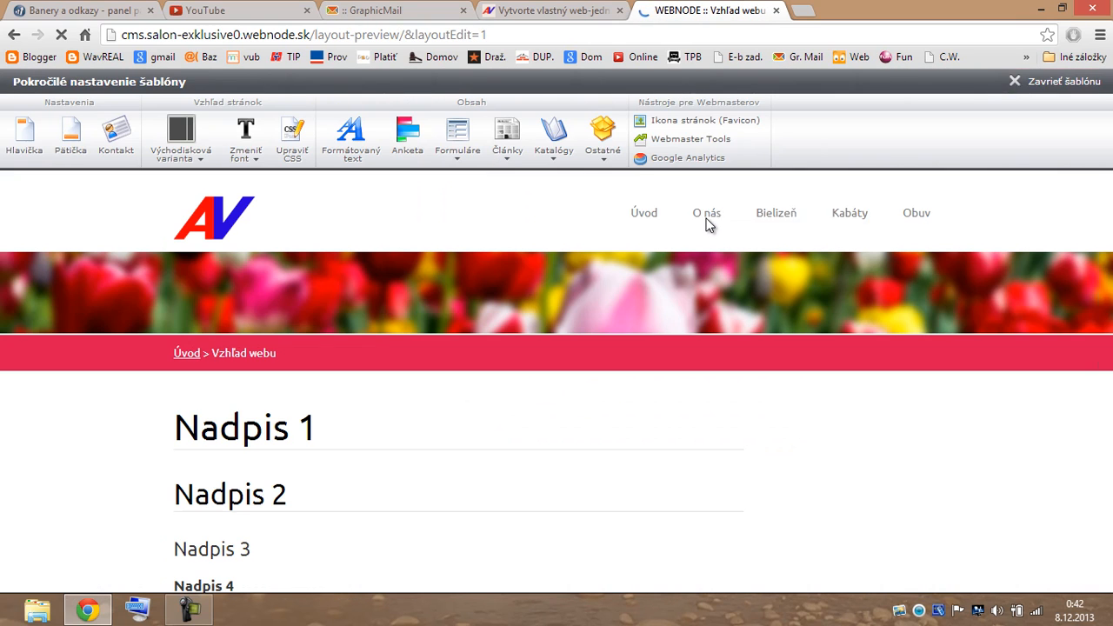
click(683, 122)
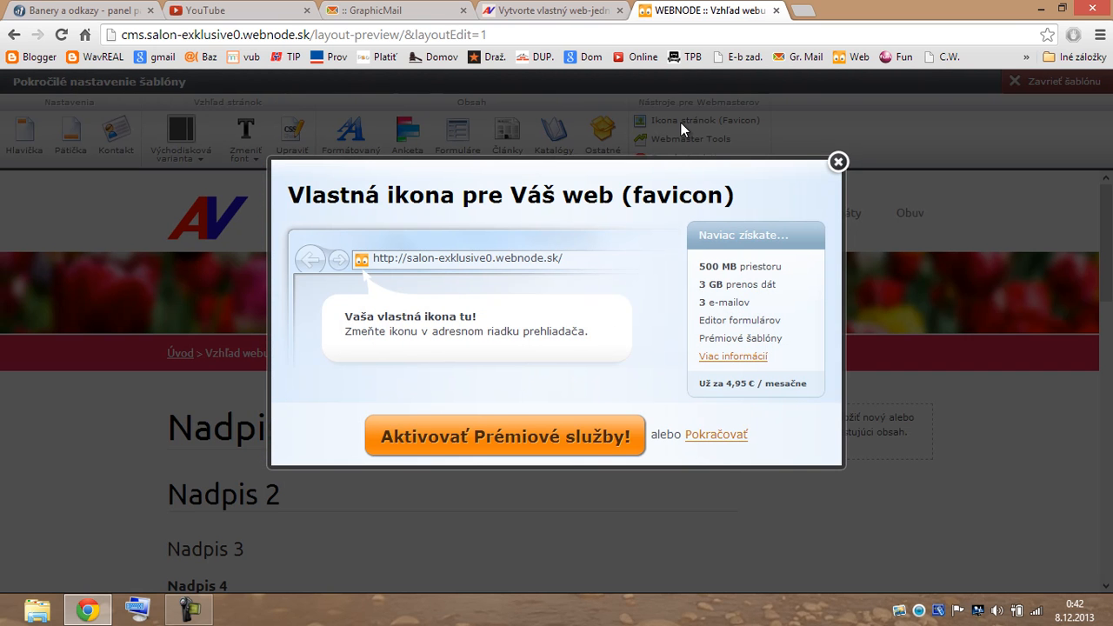
click(732, 437)
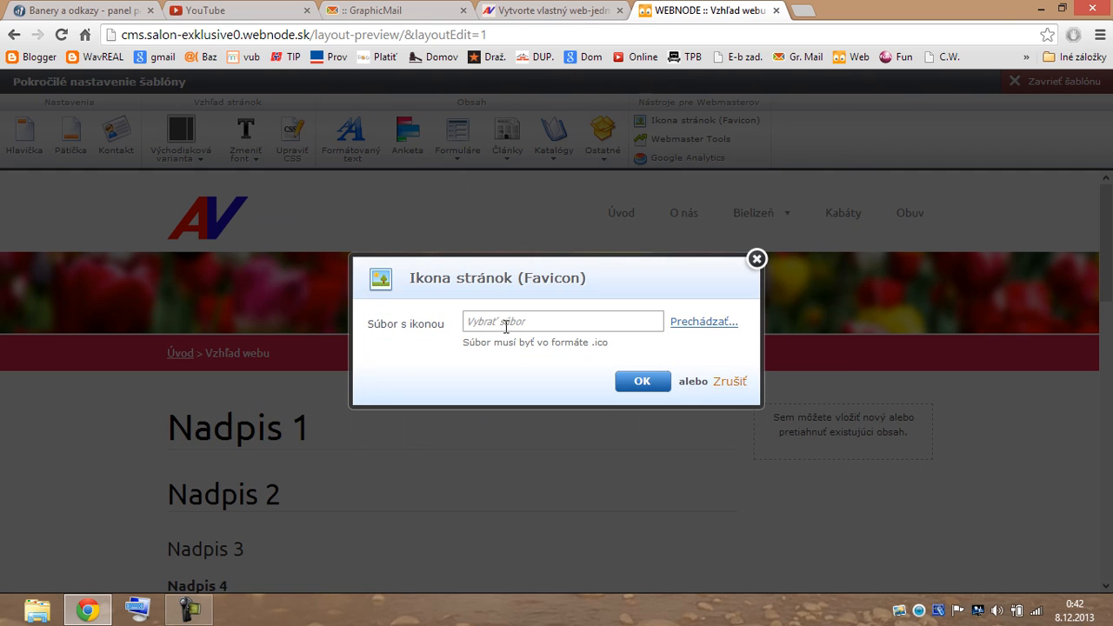
click(695, 322)
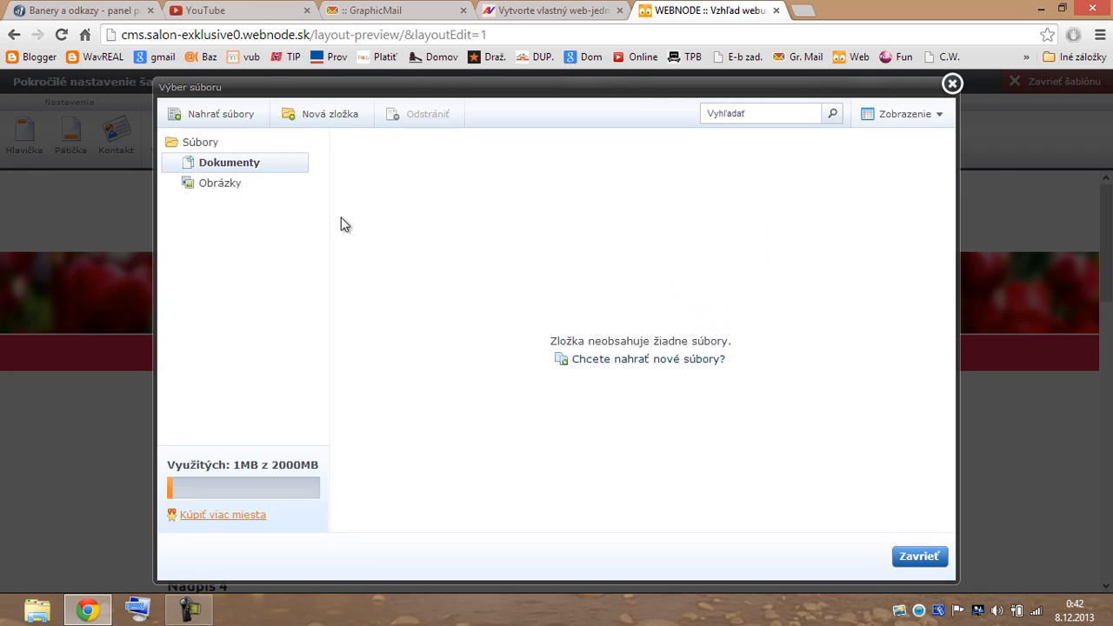
click(228, 116)
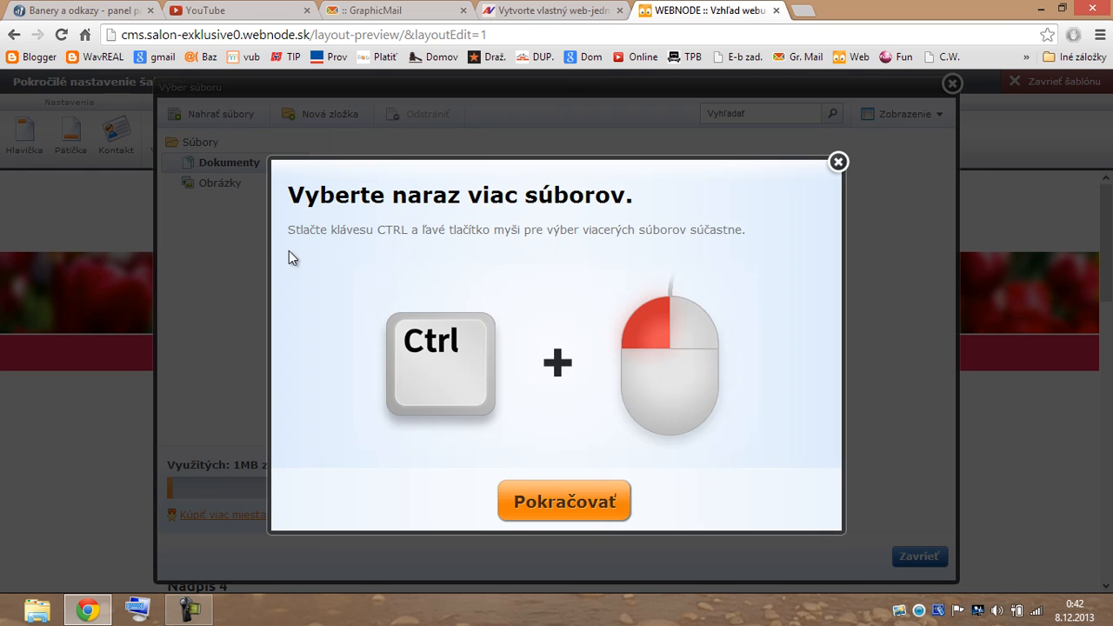
click(557, 504)
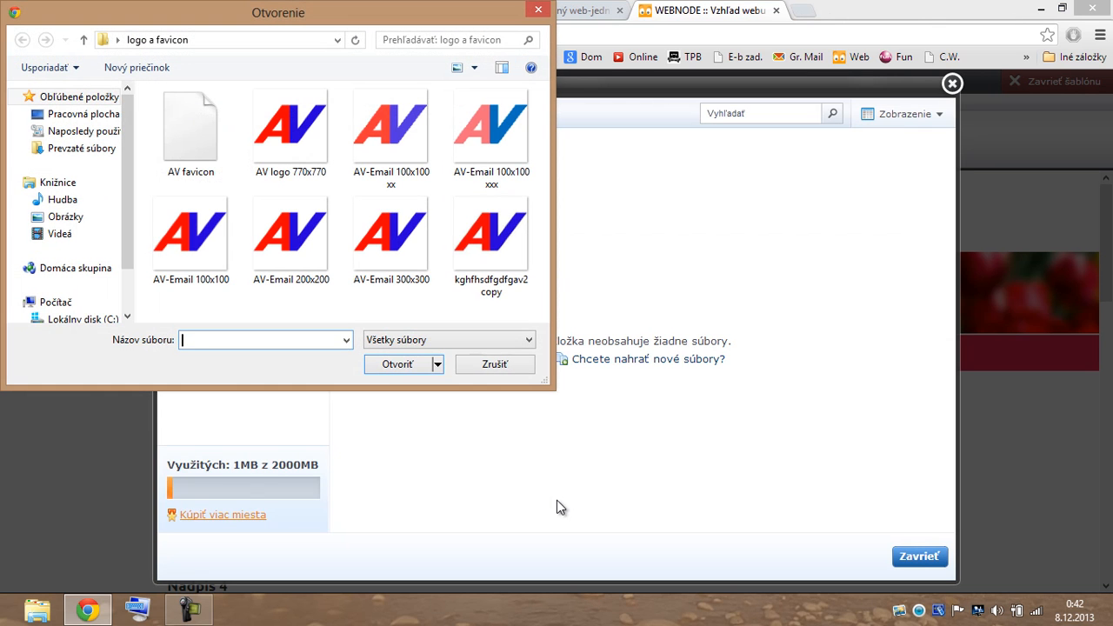
double_click(190, 127)
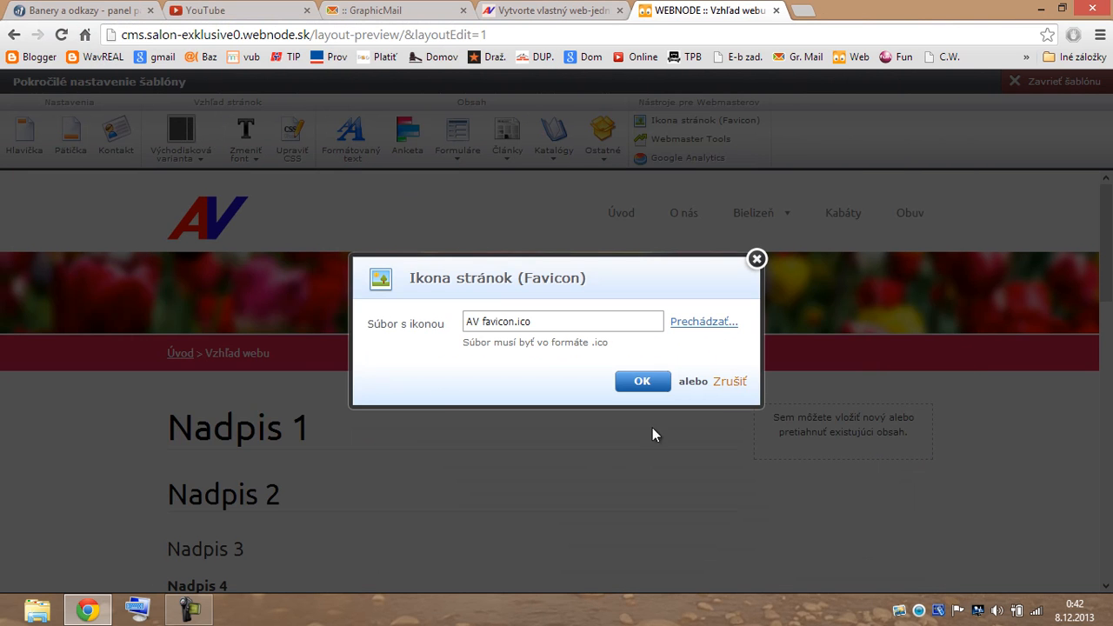
click(643, 382)
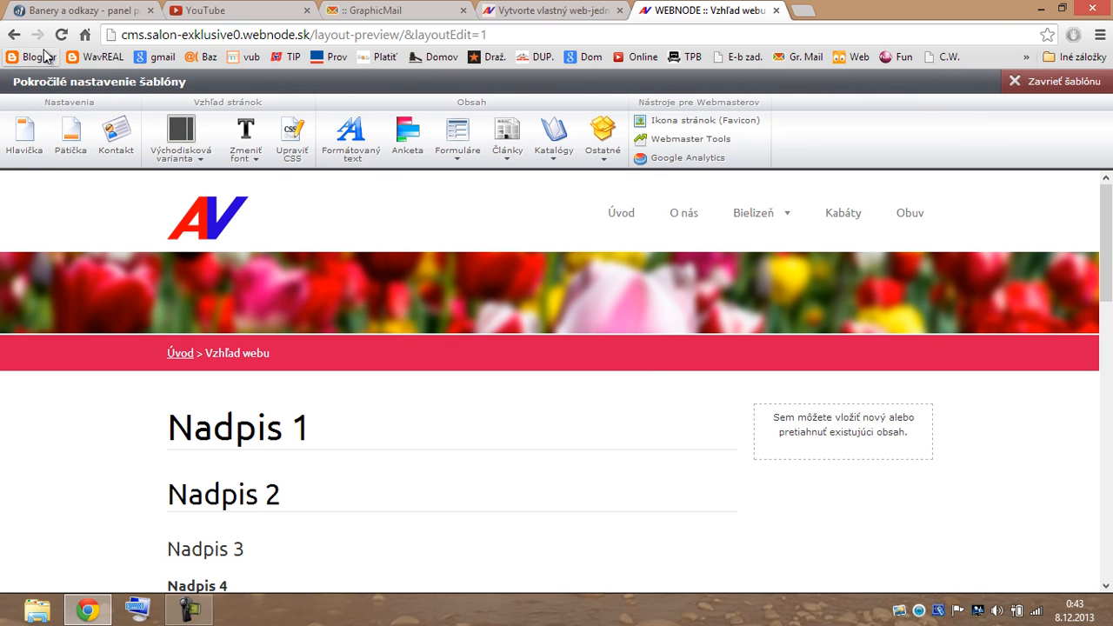
Back in the homepage editor, apply the second page layout, which has a side column.
click(13, 37)
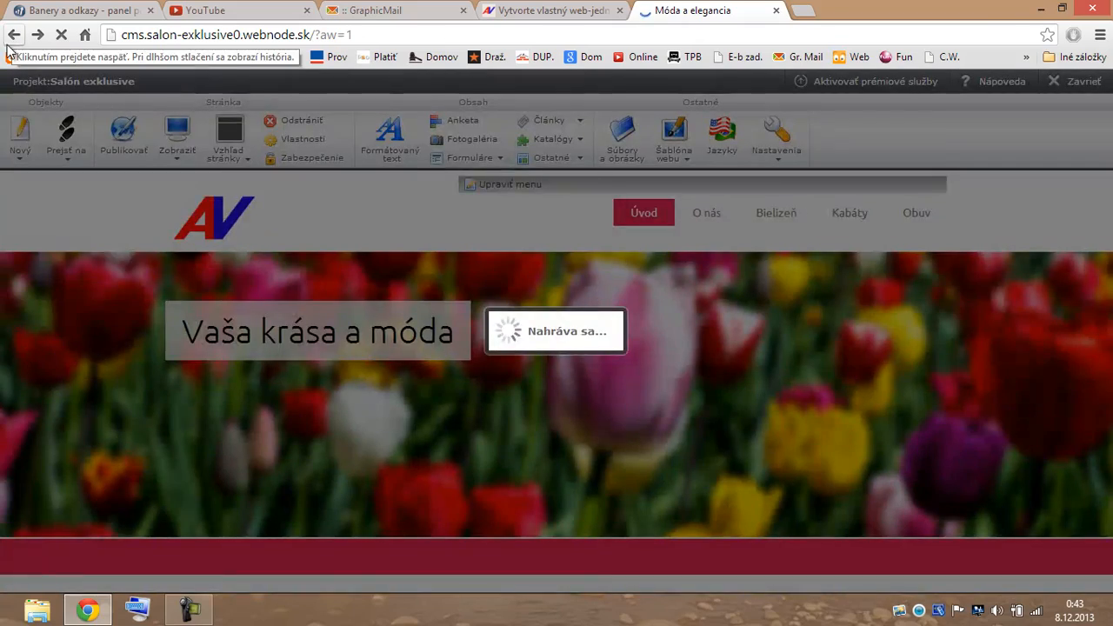
scroll(684, 369, down, 2)
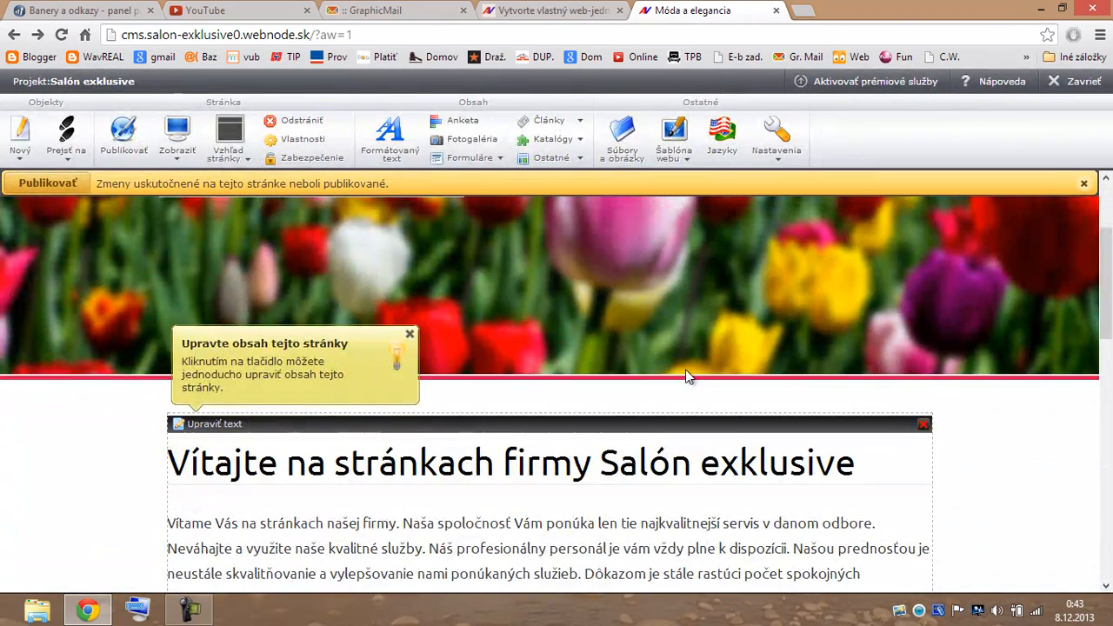
scroll(603, 322, up, 1)
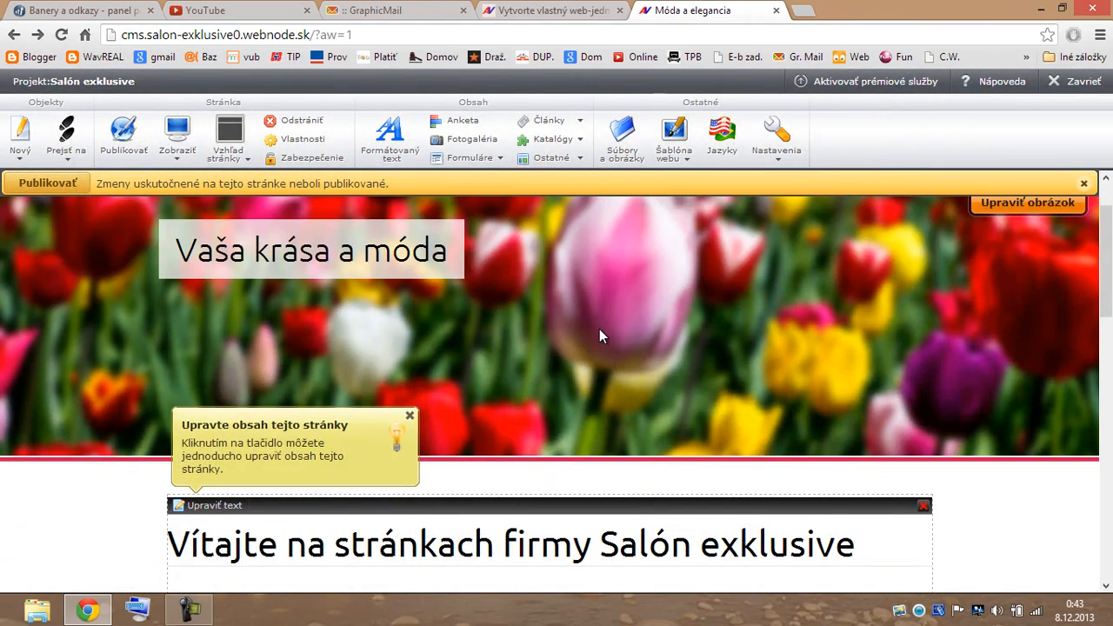
click(232, 144)
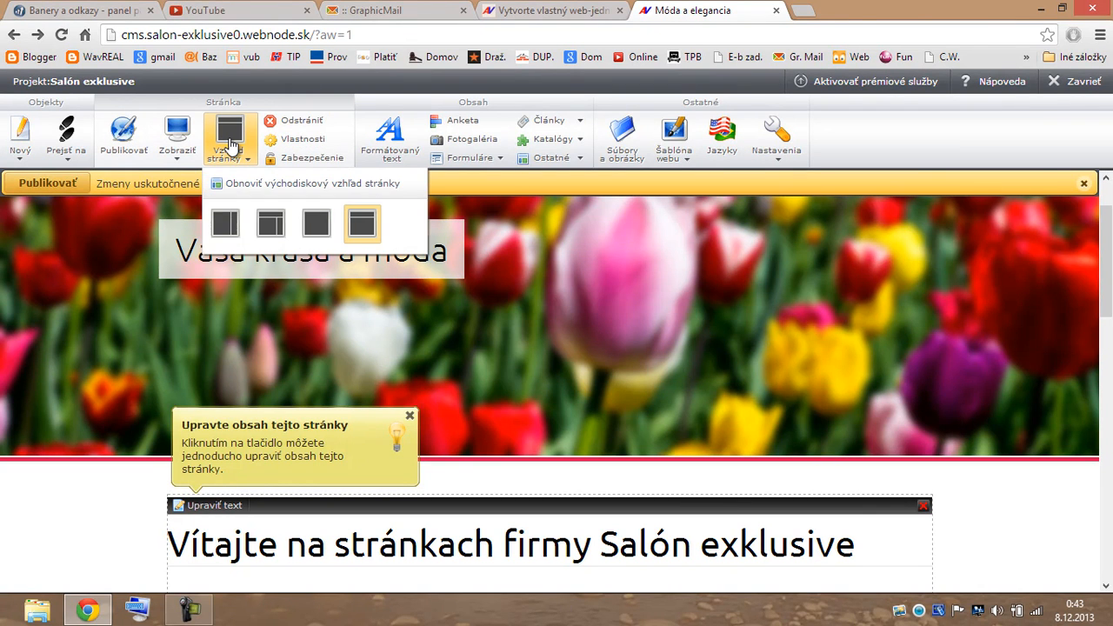
click(269, 225)
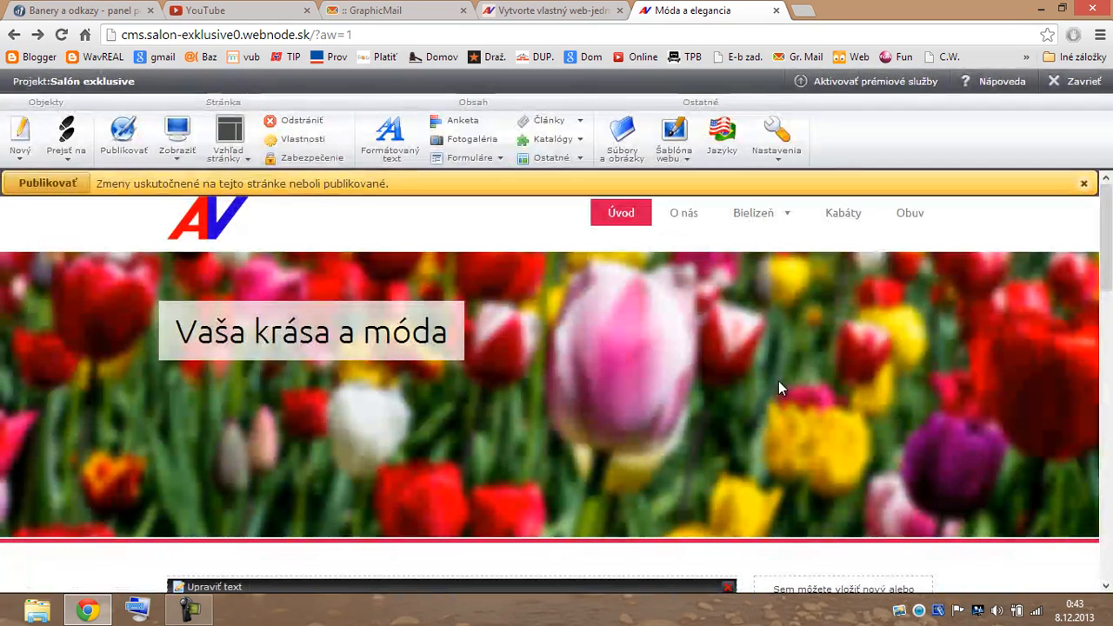
scroll(779, 381, down, 2)
scroll(794, 349, down, 2)
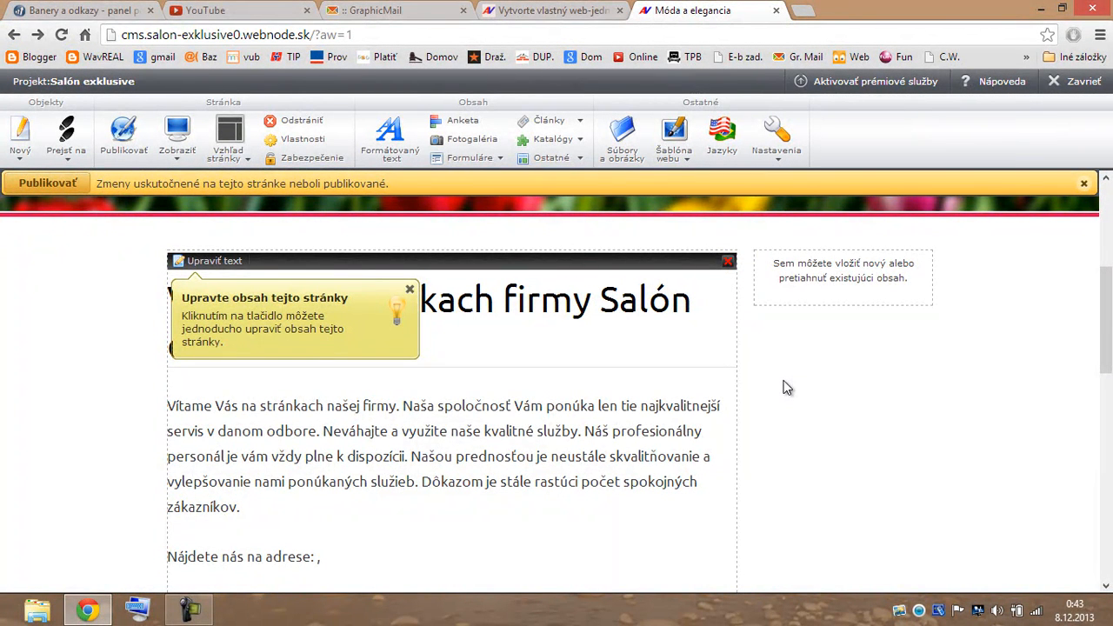
Delete both body paragraphs below the welcome heading, then switch to the Dognet panel.
click(211, 258)
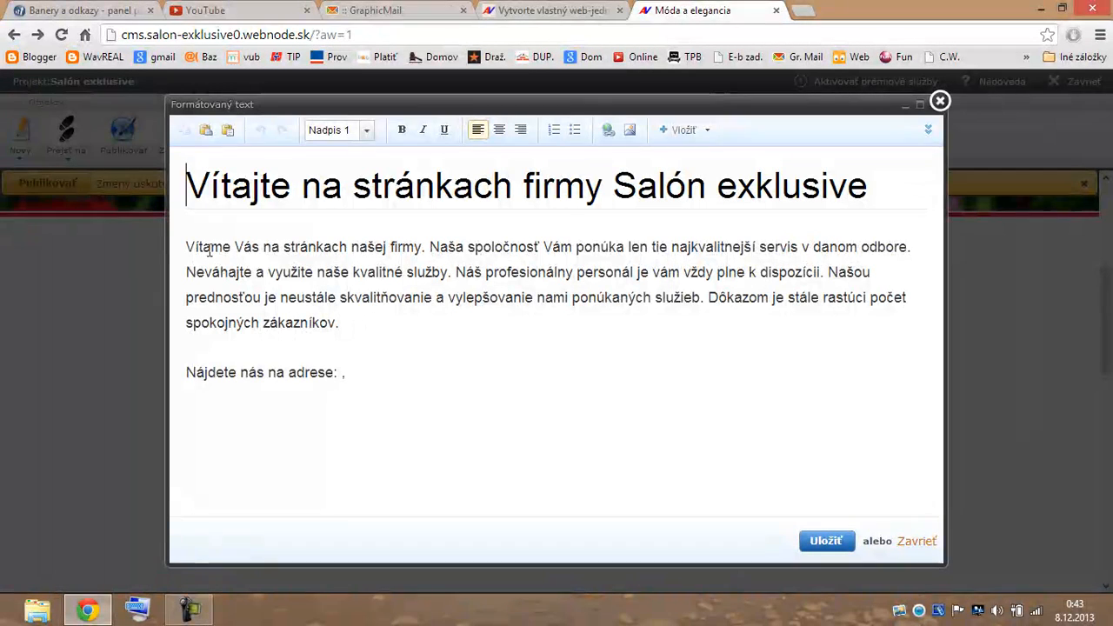
drag(180, 249, 452, 364)
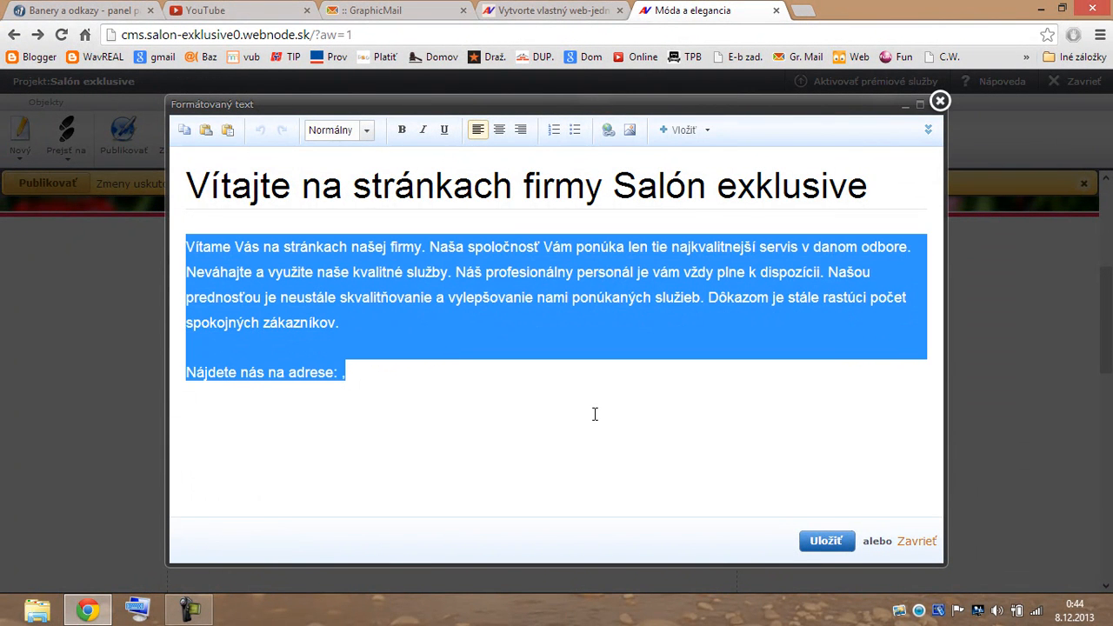
key(Delete)
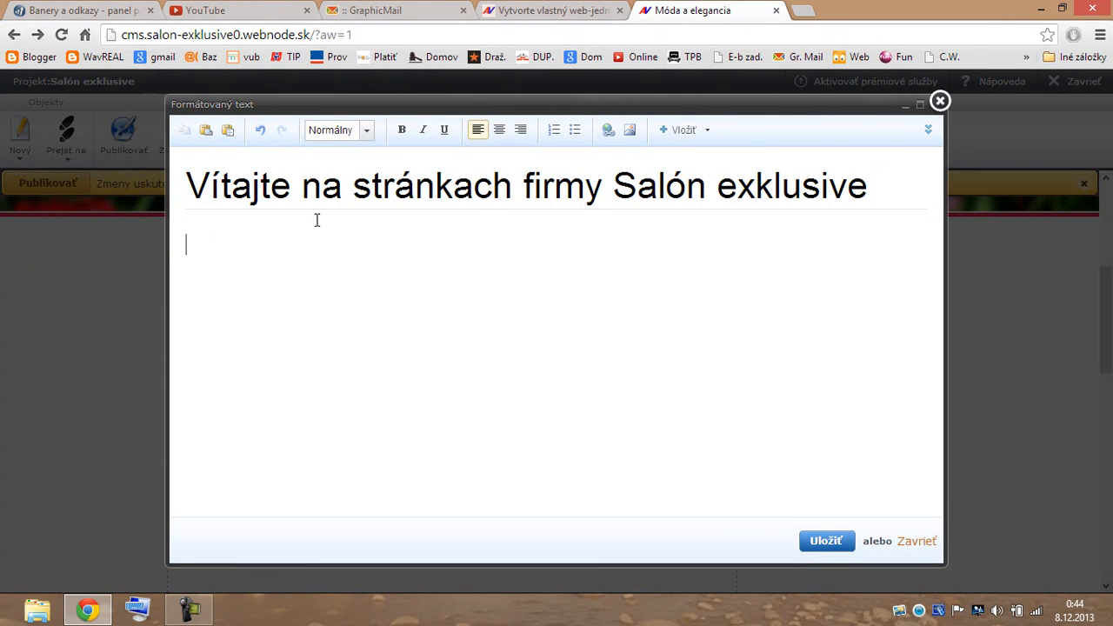
click(65, 15)
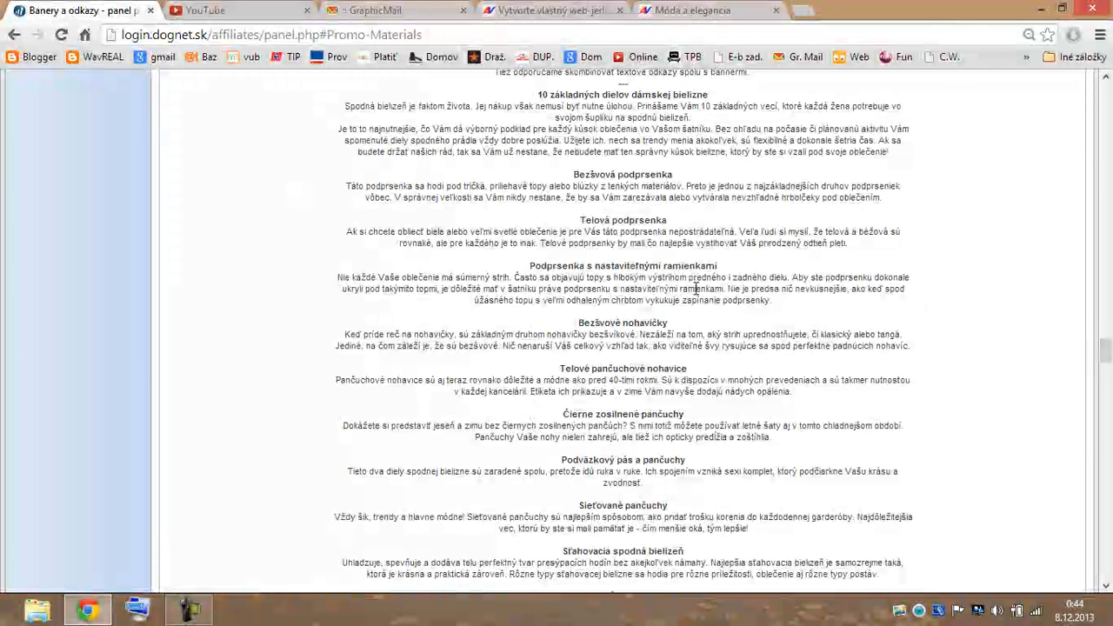
Copy the article from '10 základných dielov dámskej bielizne' to Bezšvové nohavičky, then return to Webnode.
drag(412, 94, 924, 342)
key(ctrl+c)
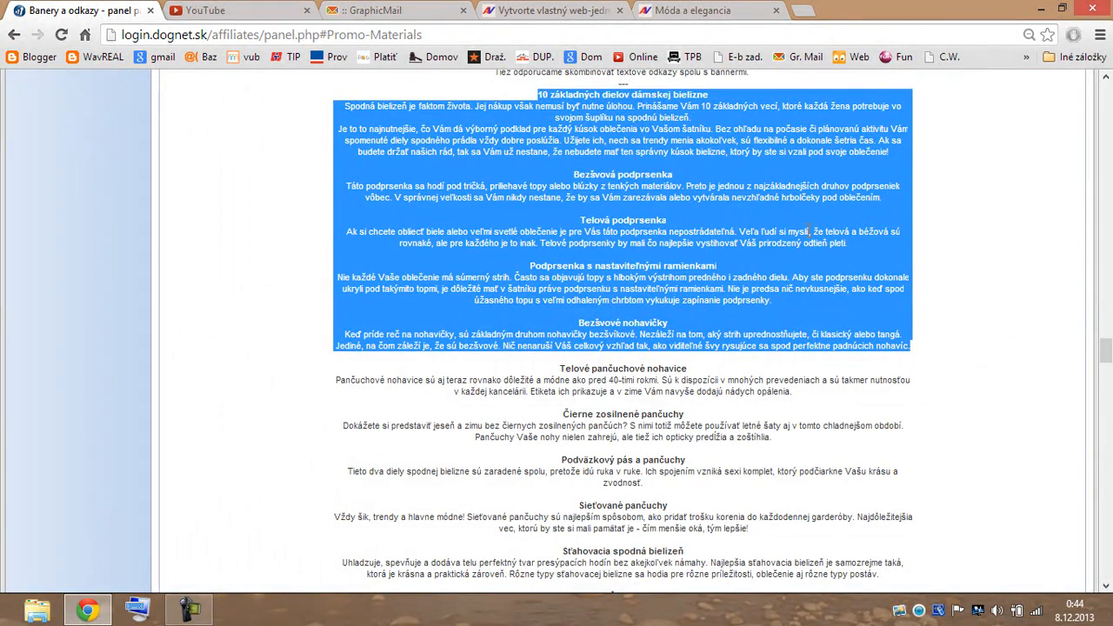
click(563, 14)
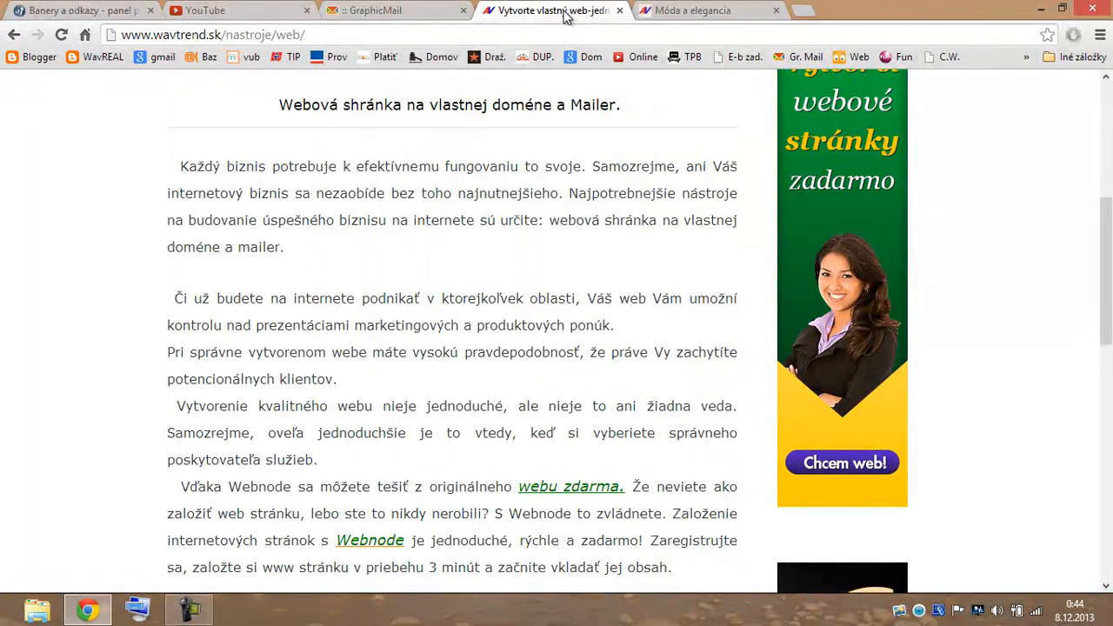
click(760, 16)
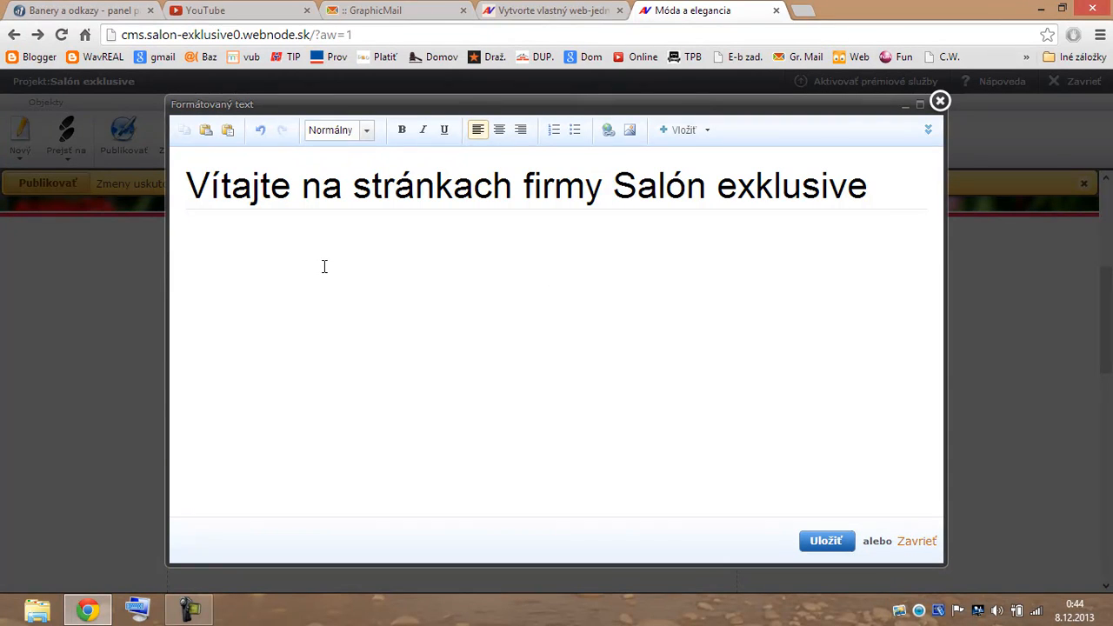
Paste the article into the text block, then select and delete the formatted paste.
key(ctrl+v)
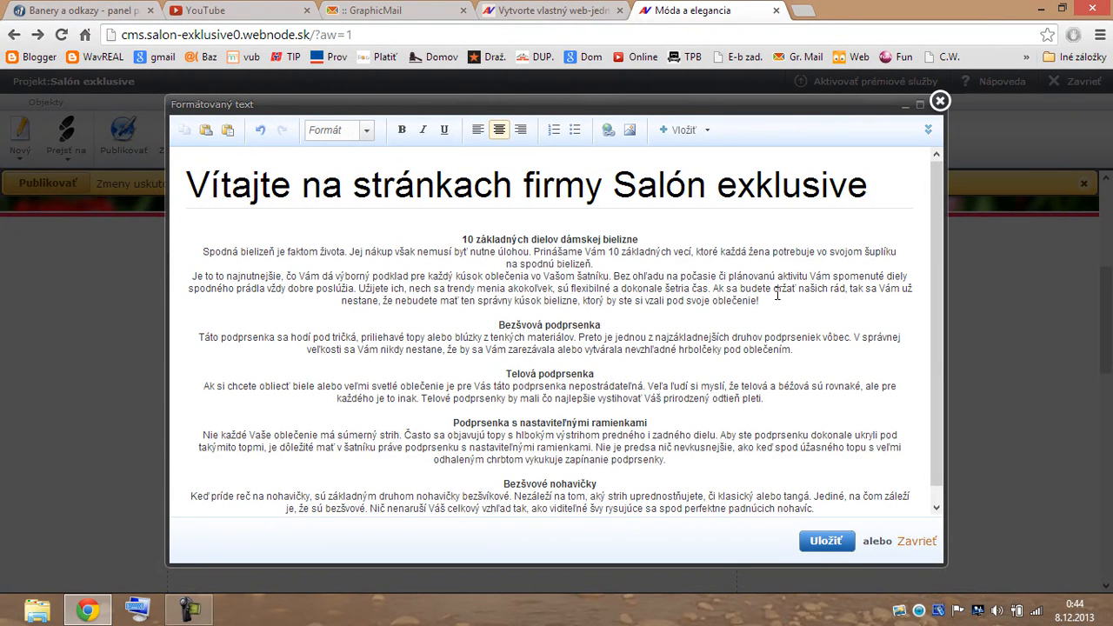
mouse_move(936, 323)
mouse_down()
mouse_move(936, 343)
mouse_move(934, 310)
mouse_up()
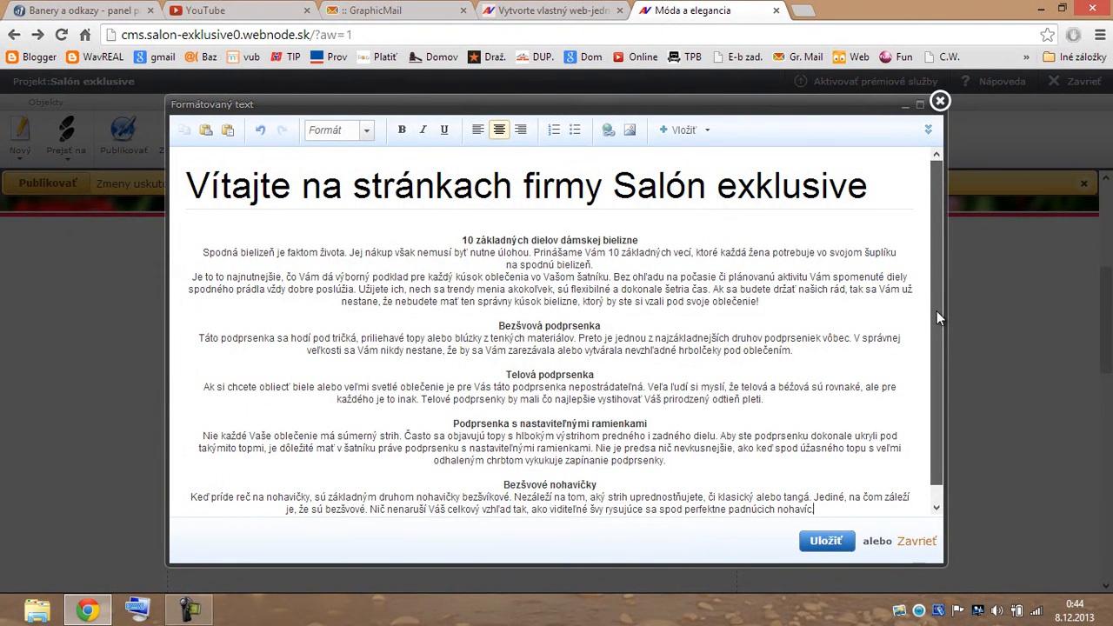
drag(936, 310, 936, 330)
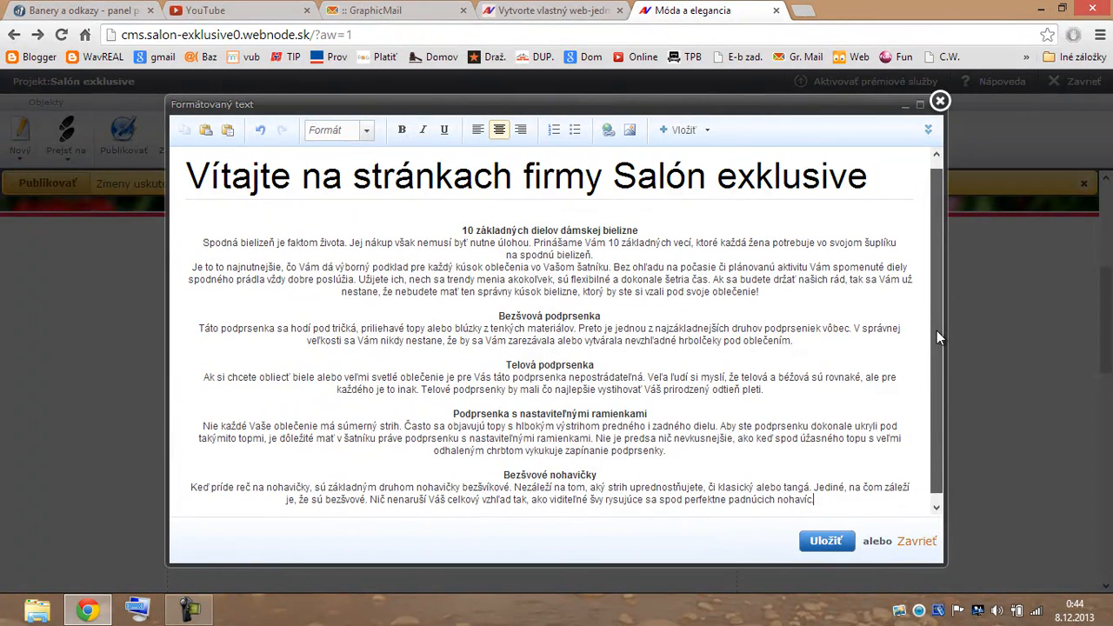
drag(841, 505, 206, 229)
key(ctrl+c)
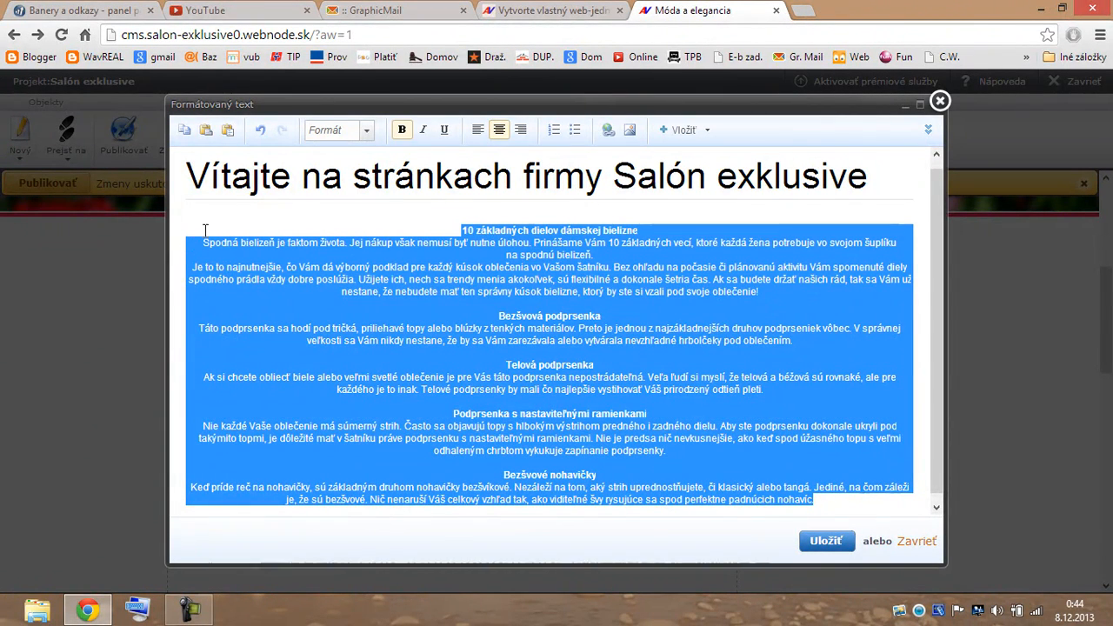
key(Delete)
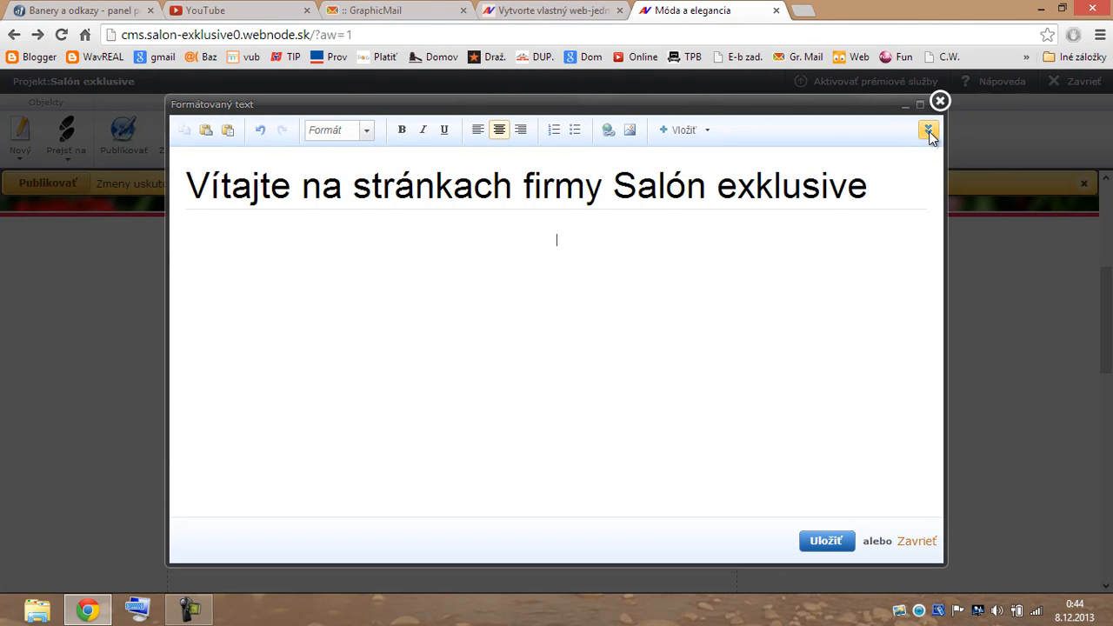
Paste the article as plain text into the editor's HTML source view.
click(928, 131)
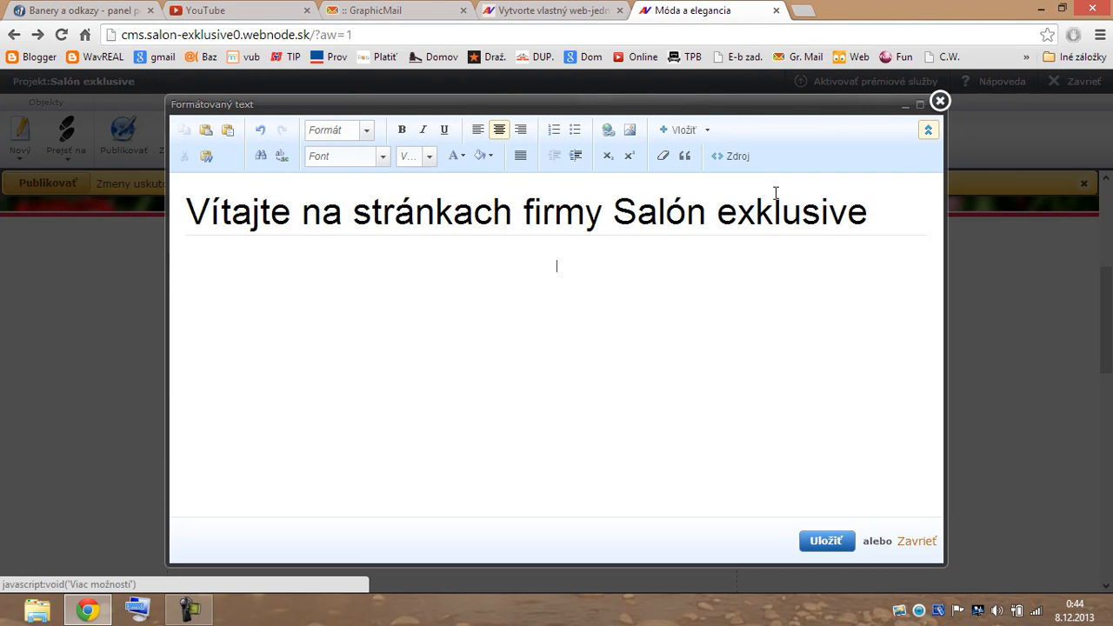
click(736, 159)
click(322, 228)
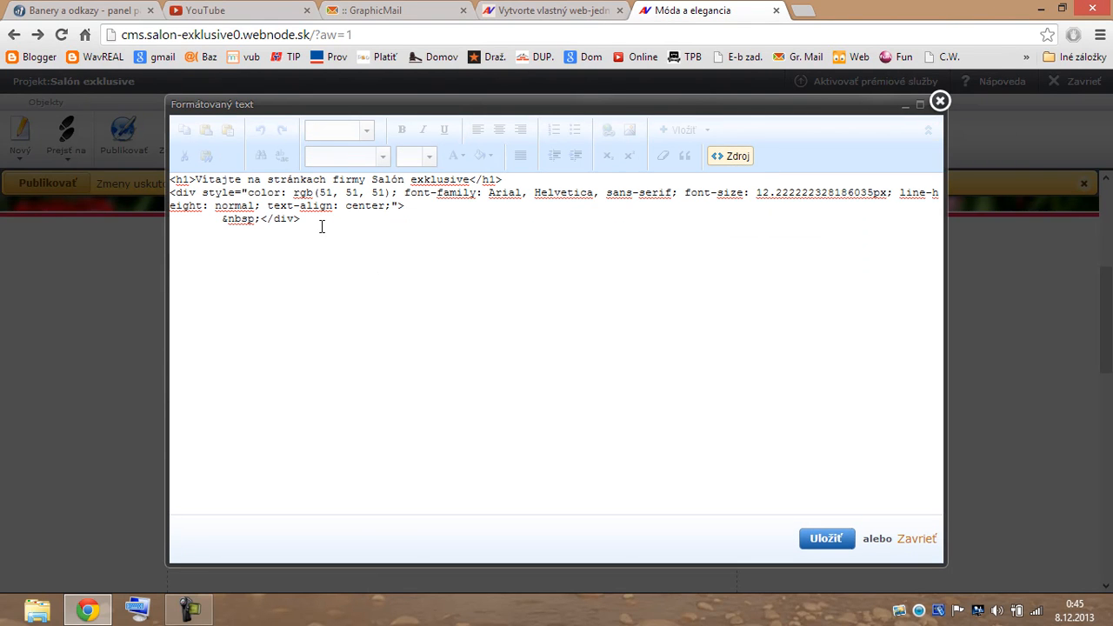
key(ctrl+v)
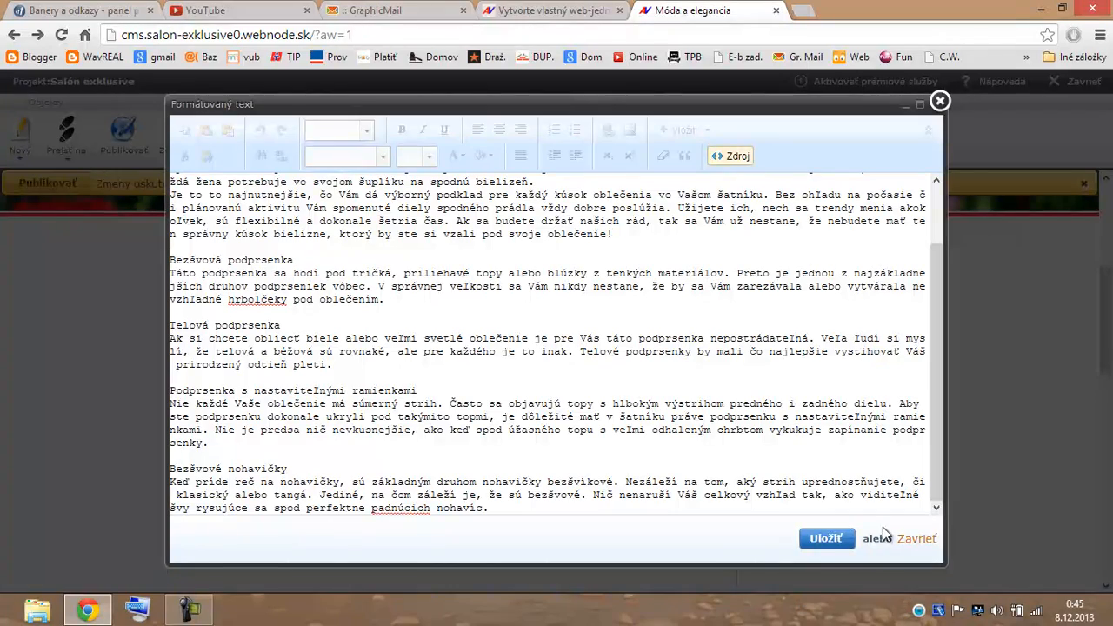
Save the text block, reopen it, and change the welcome heading to normal text.
click(826, 539)
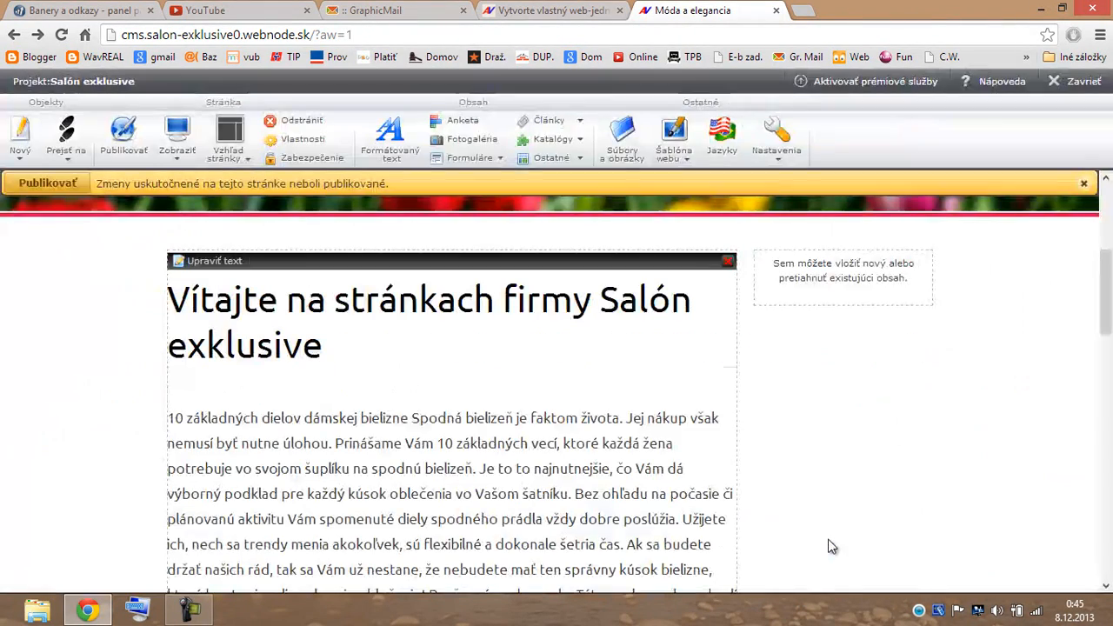
scroll(791, 430, down, 2)
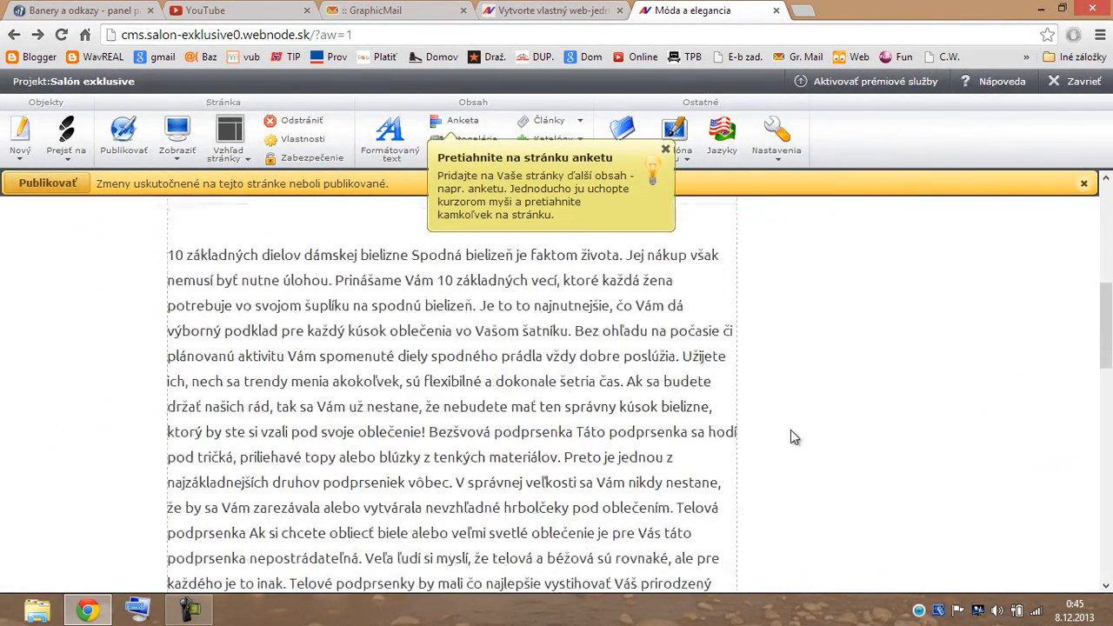
scroll(789, 439, up, 1)
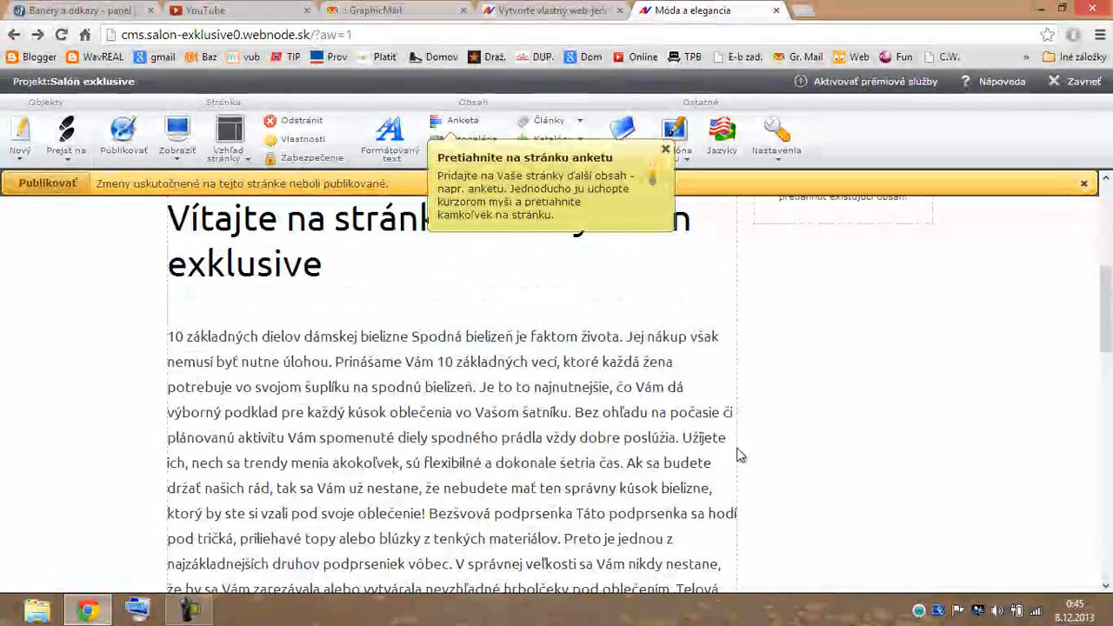
scroll(744, 455, up, 2)
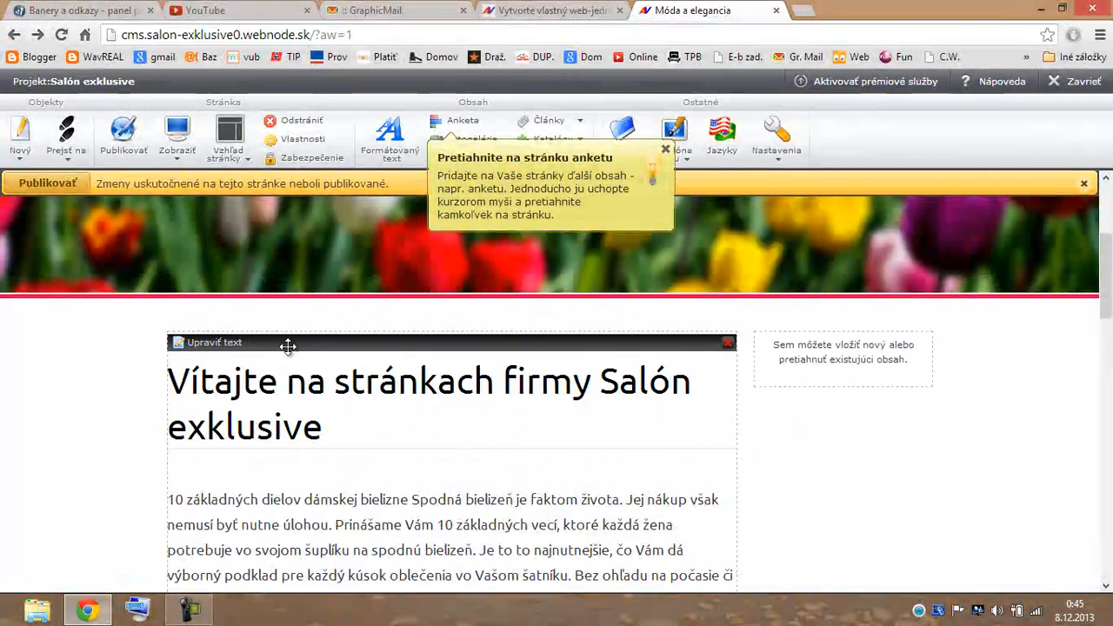
click(218, 344)
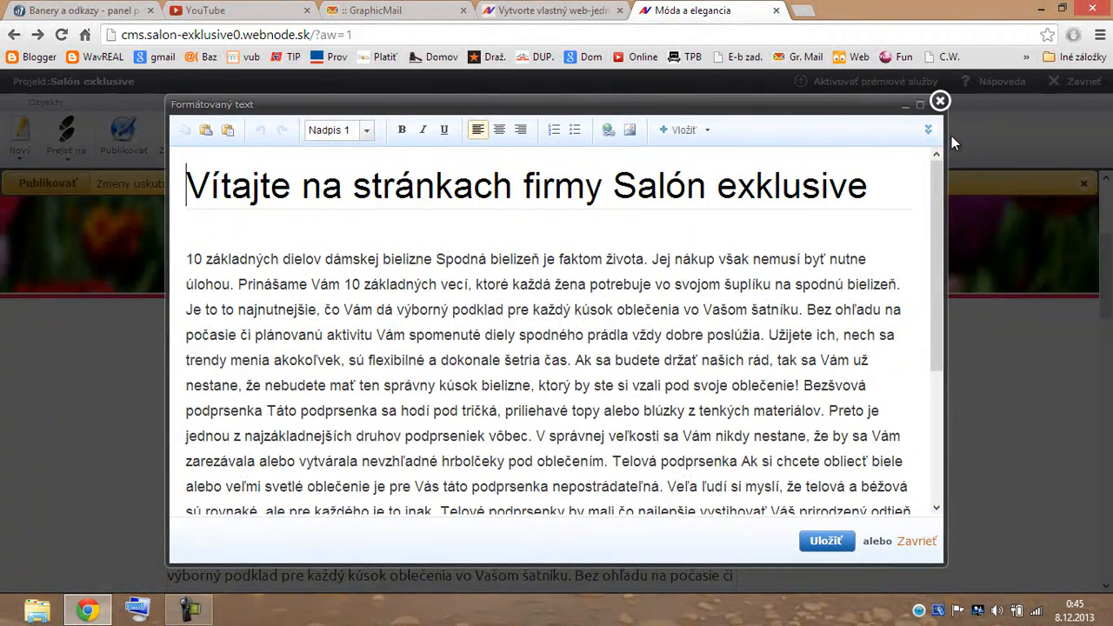
click(928, 131)
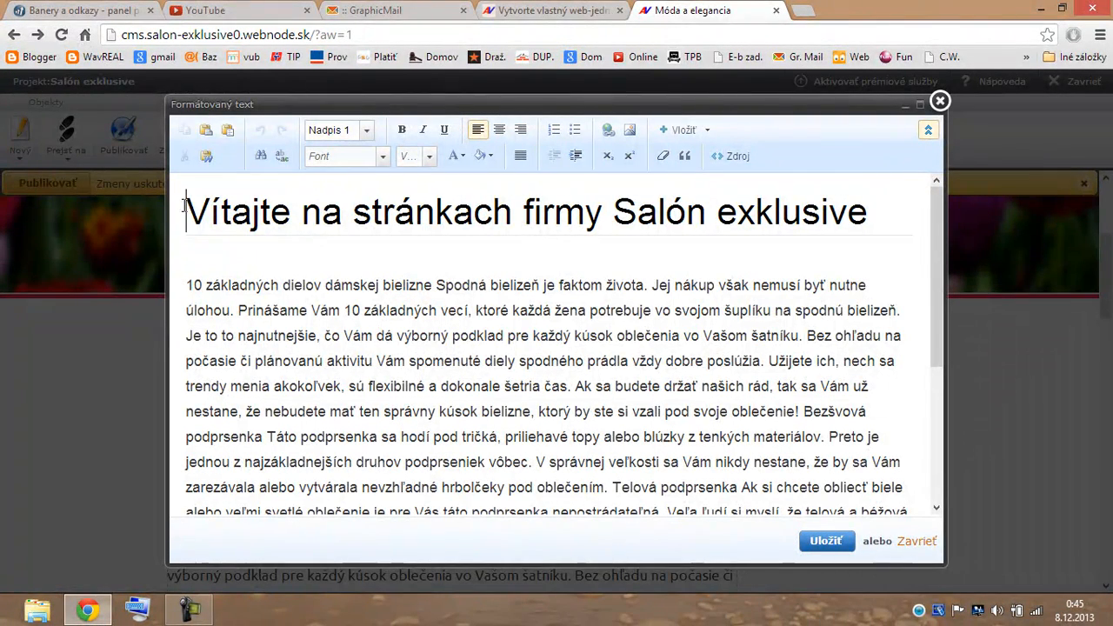
click(368, 132)
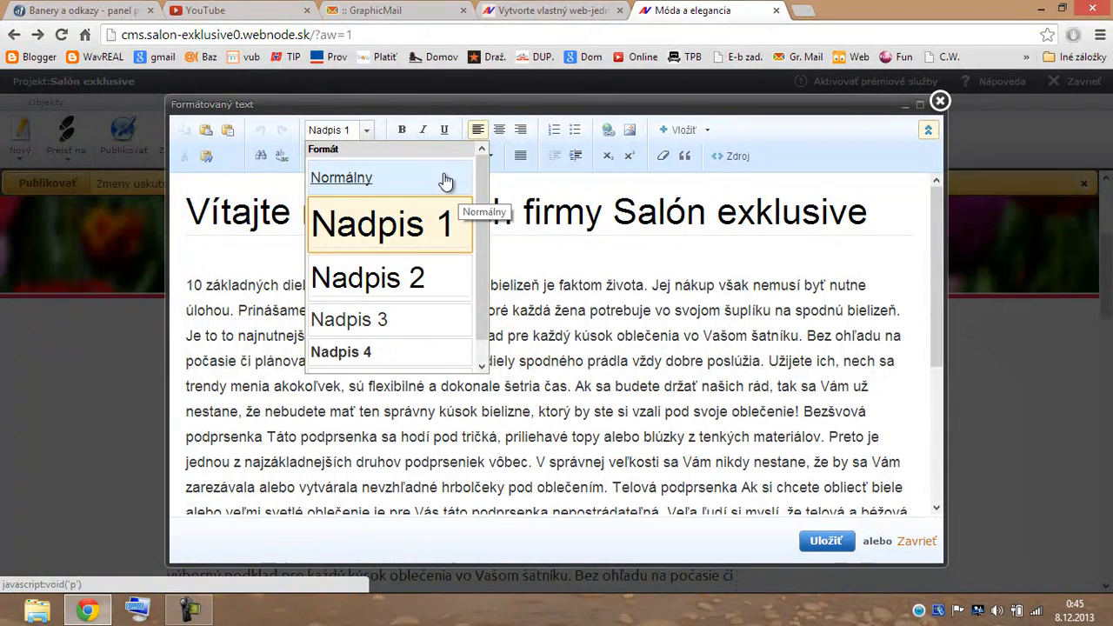
click(416, 233)
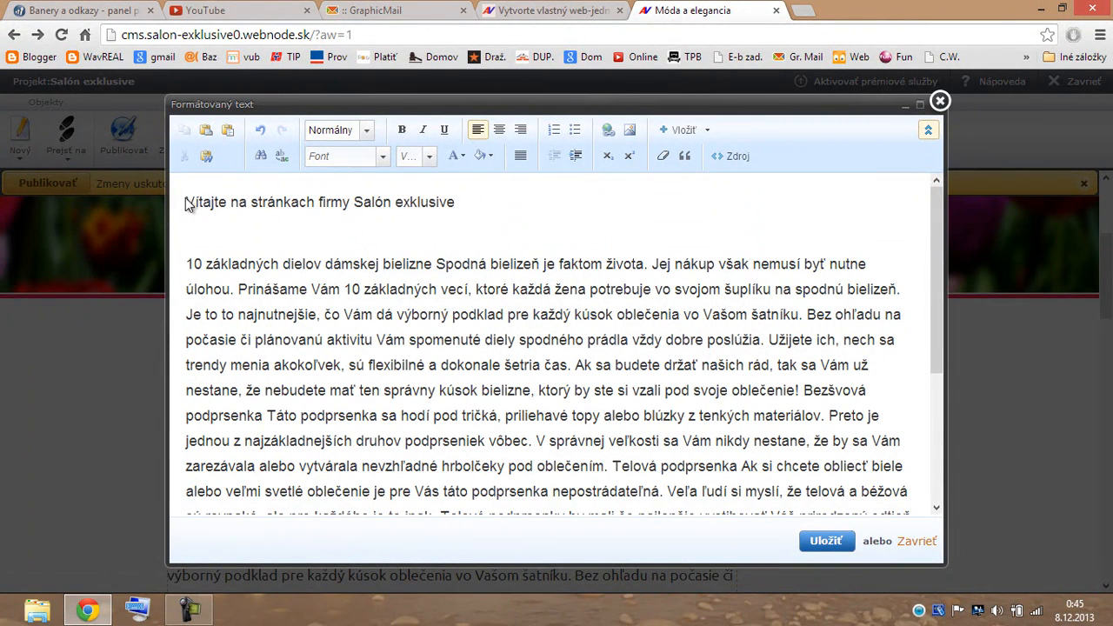
Centre the welcome line and make it Verdana, size 20, dark purple.
drag(185, 202, 457, 202)
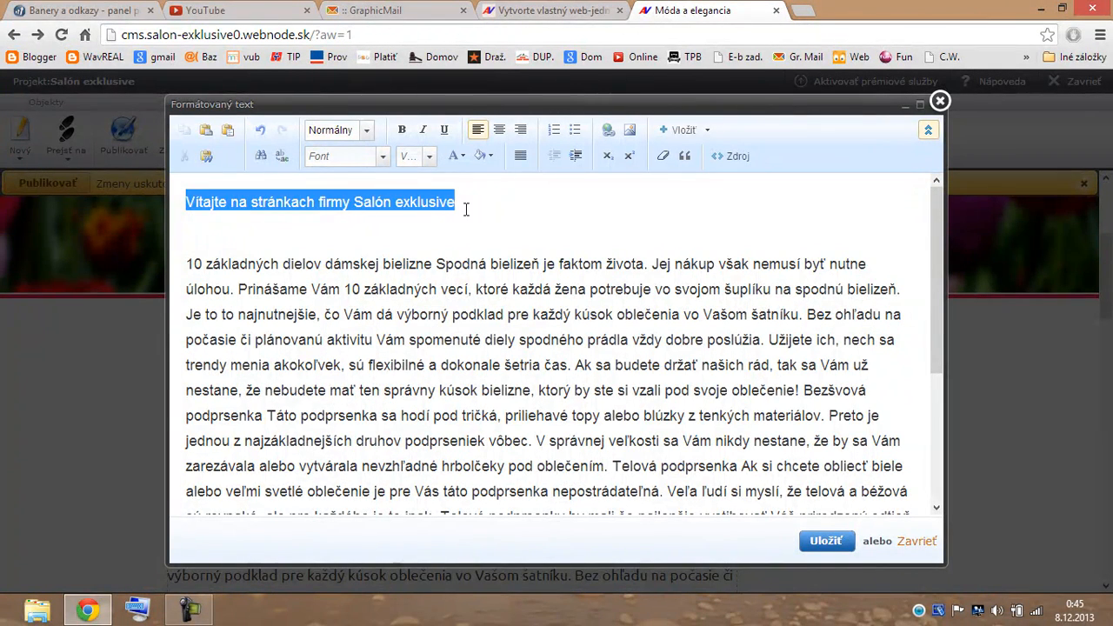
click(500, 133)
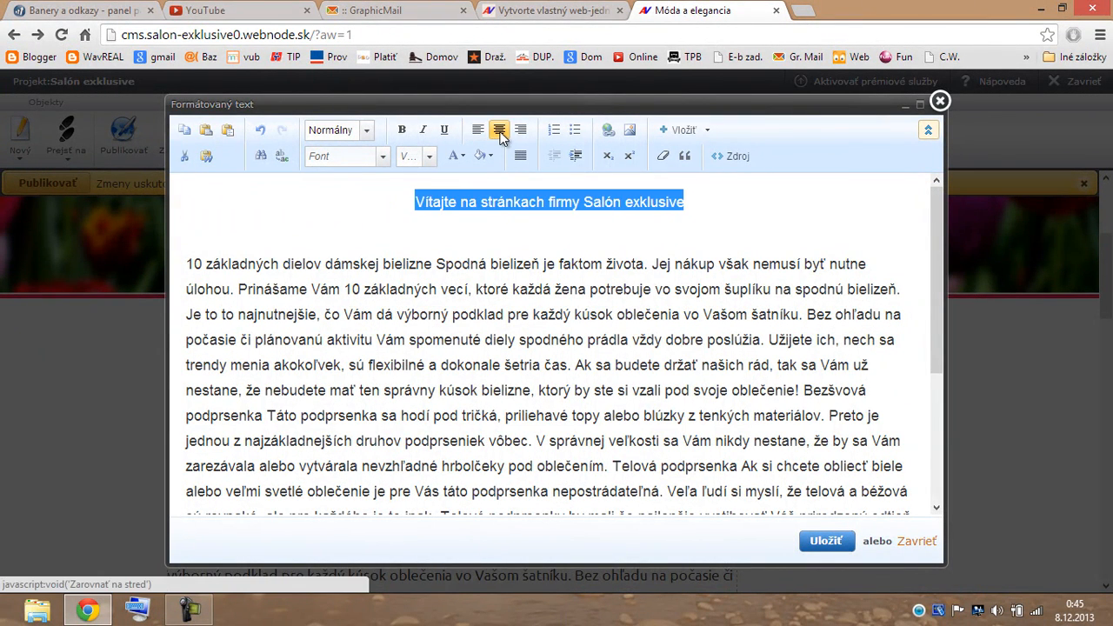
click(383, 157)
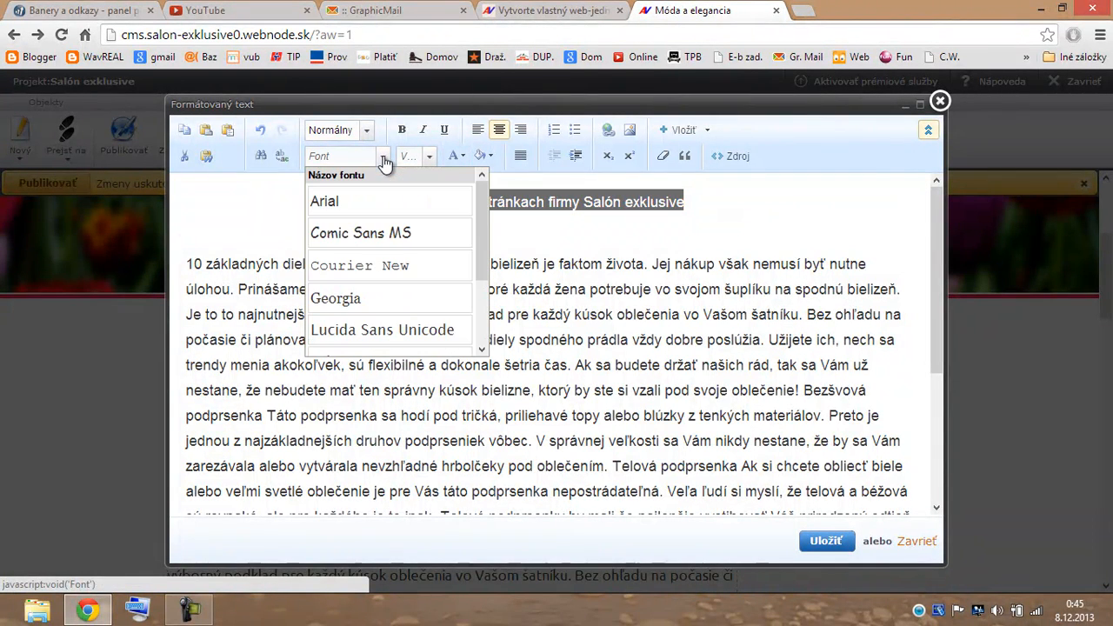
drag(477, 264, 477, 335)
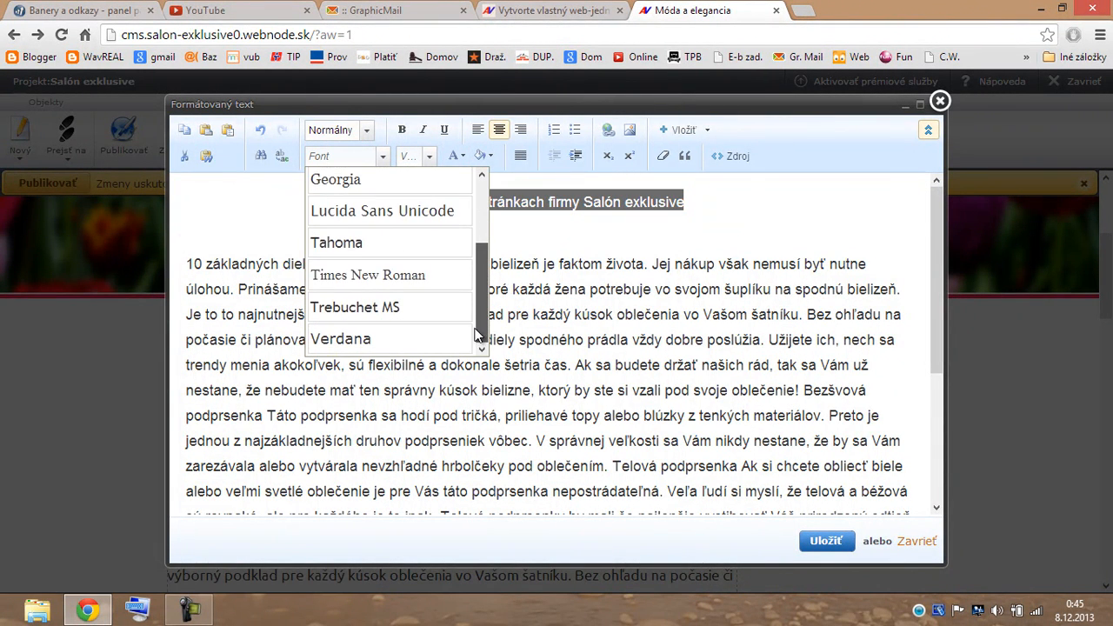
click(399, 341)
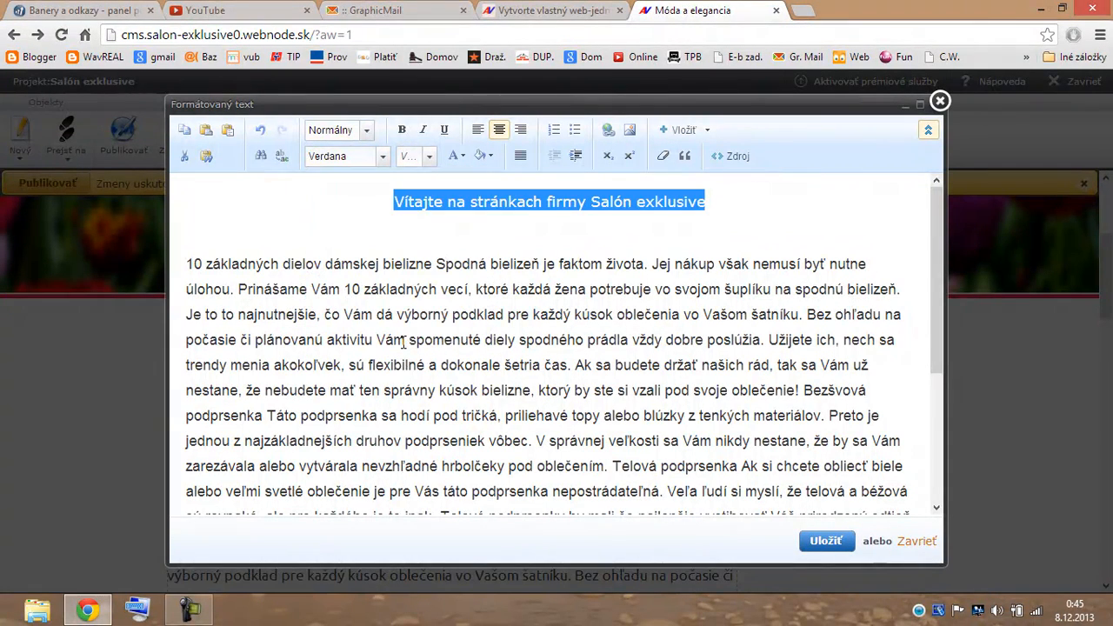
click(433, 157)
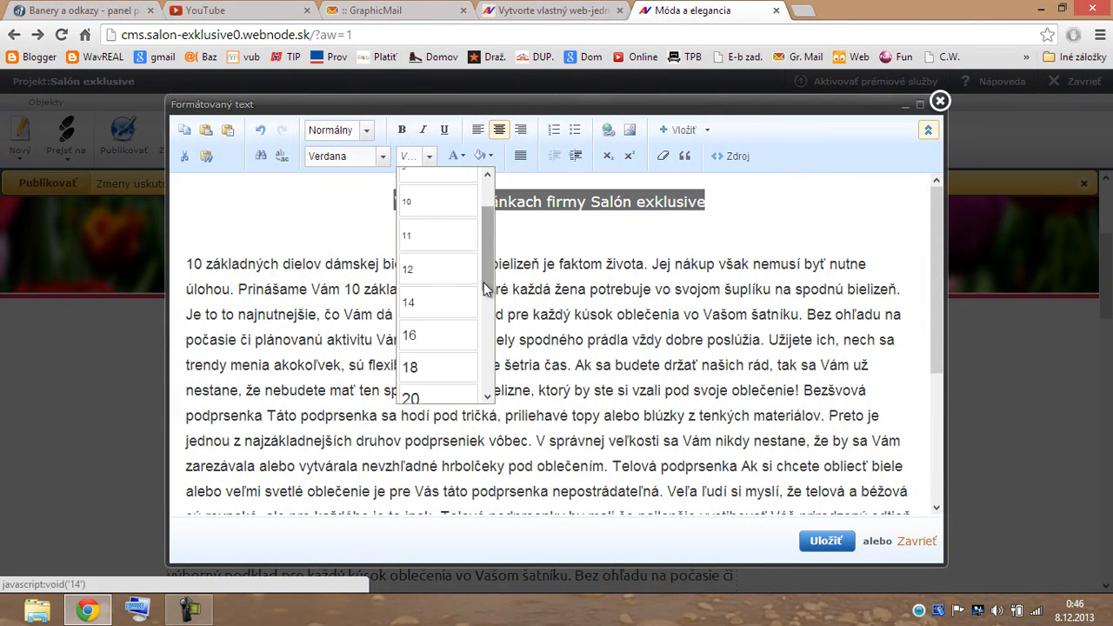
scroll(485, 290, down, 2)
click(437, 346)
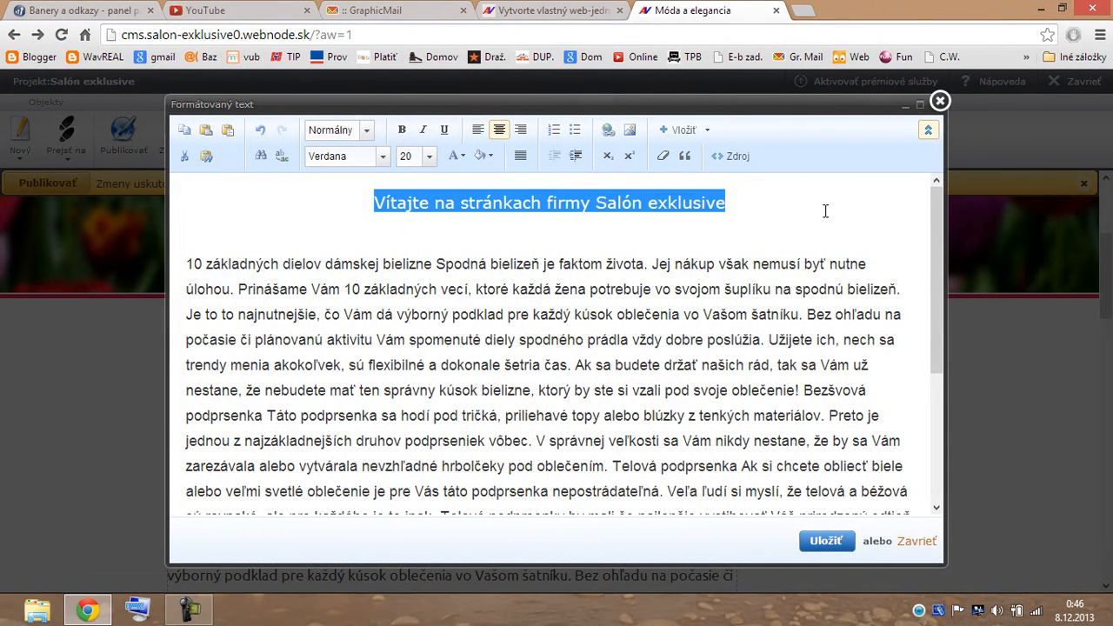
click(458, 158)
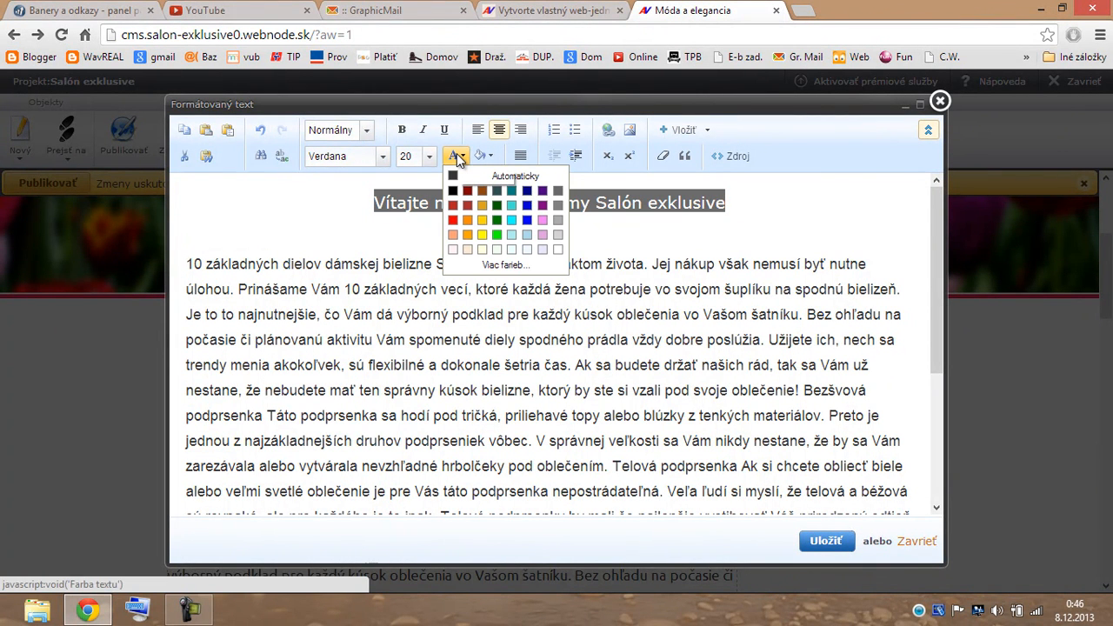
click(541, 191)
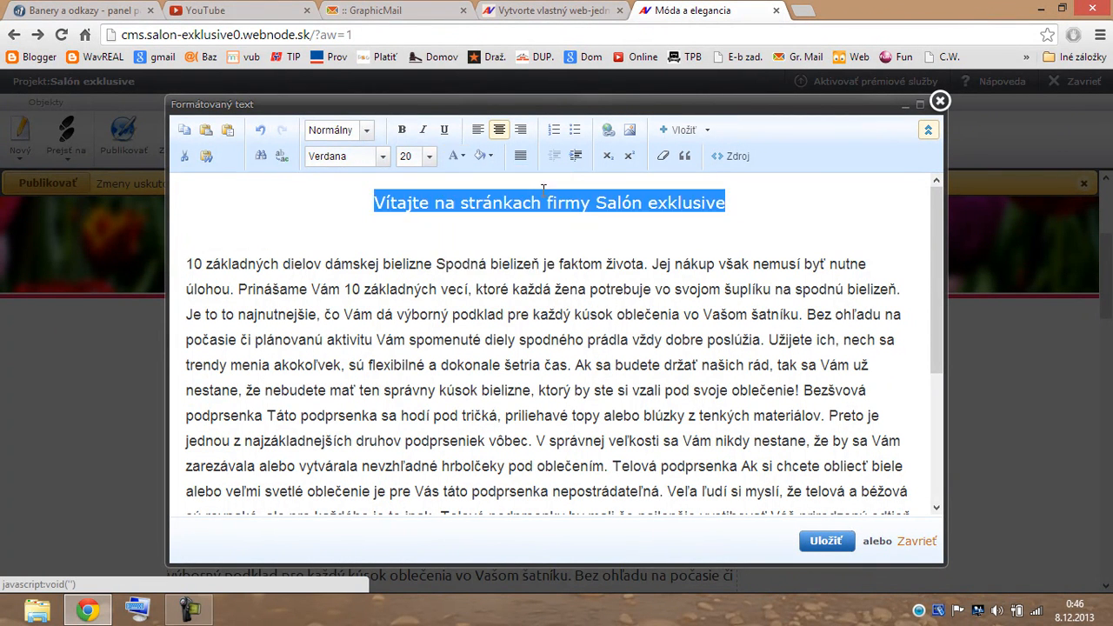
click(762, 227)
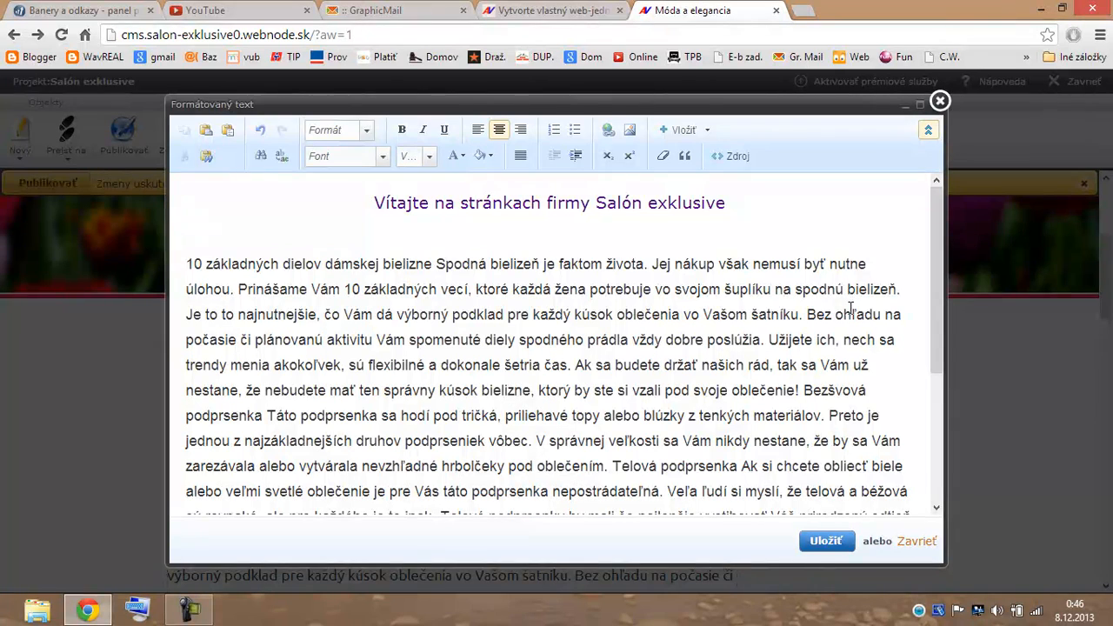
drag(932, 293, 935, 309)
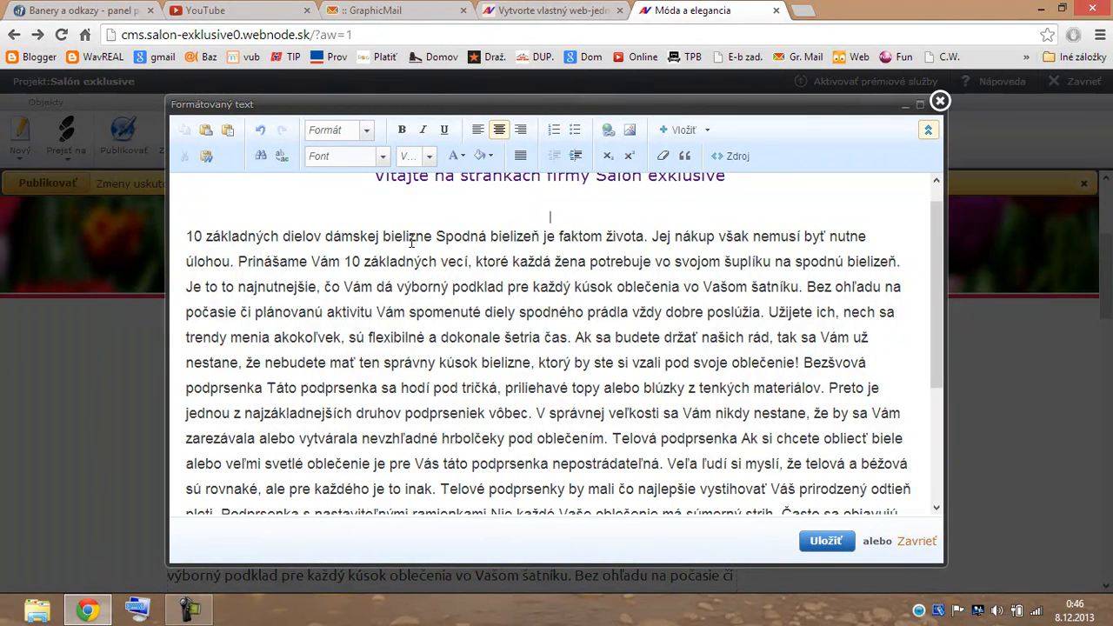
Put '10 základných dielov dámskej bielizne' and Bezšvová podprsenka each on their own line.
click(434, 236)
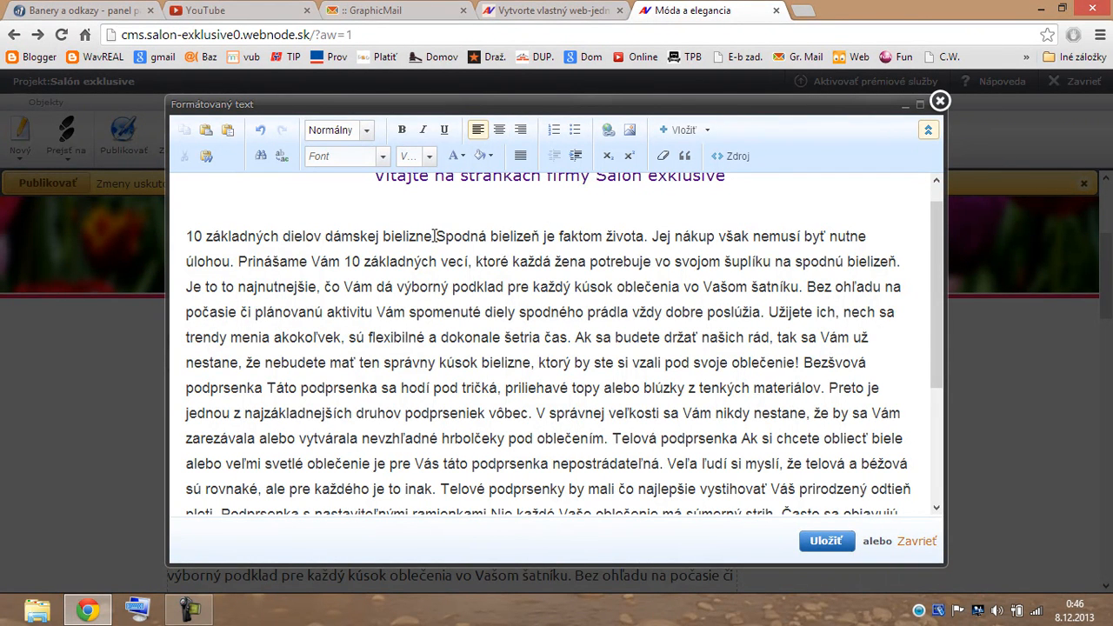
key(Return)
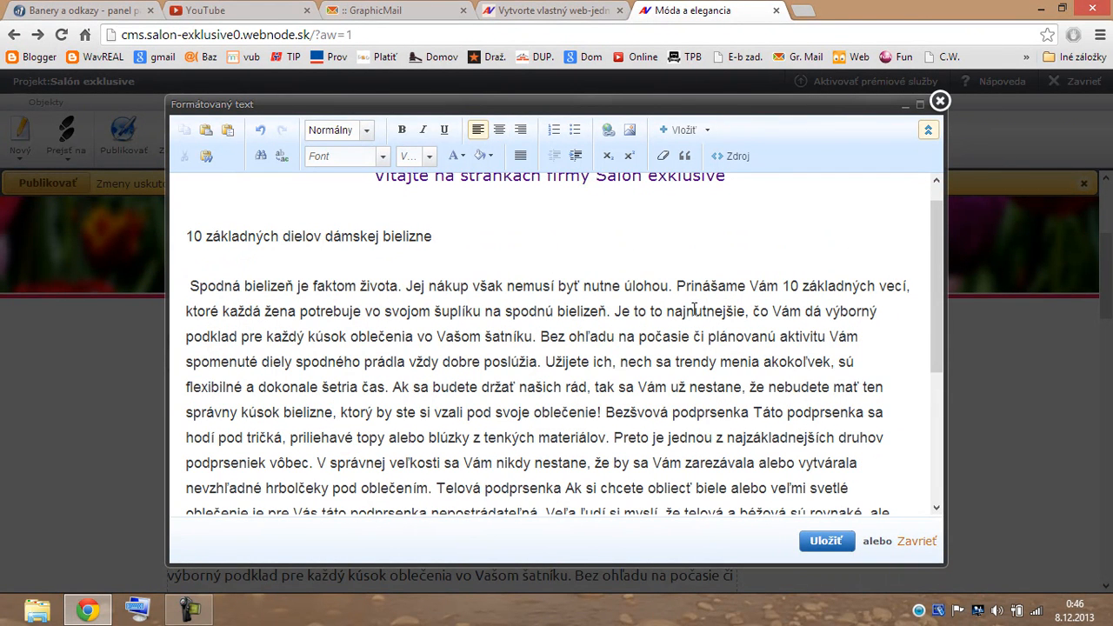
drag(934, 297, 934, 333)
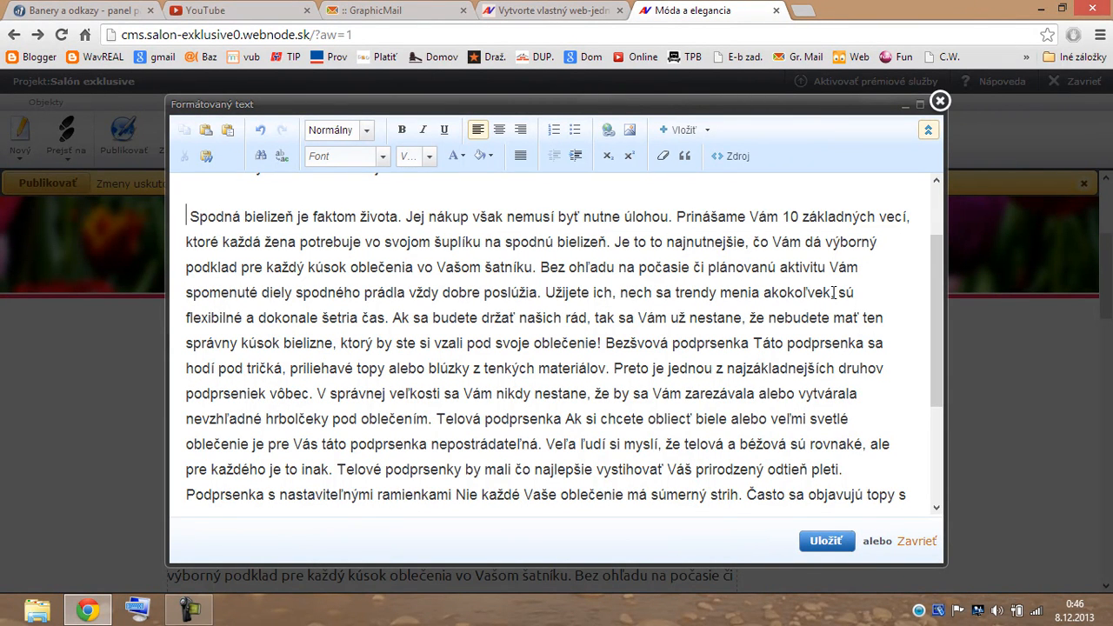
click(603, 342)
key(Return)
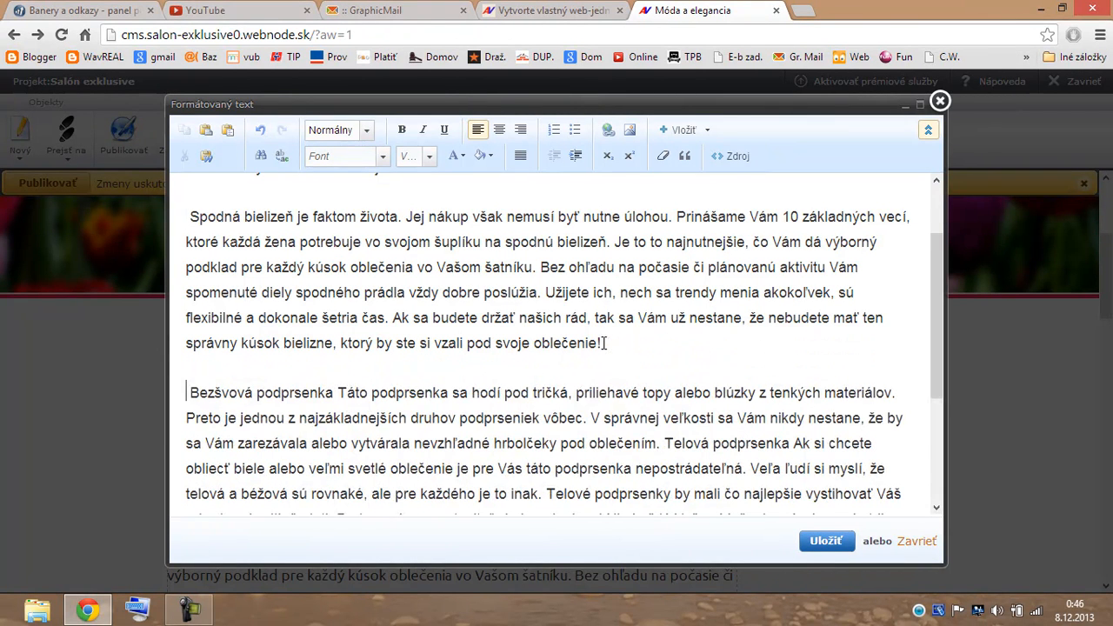
click(333, 393)
key(Return)
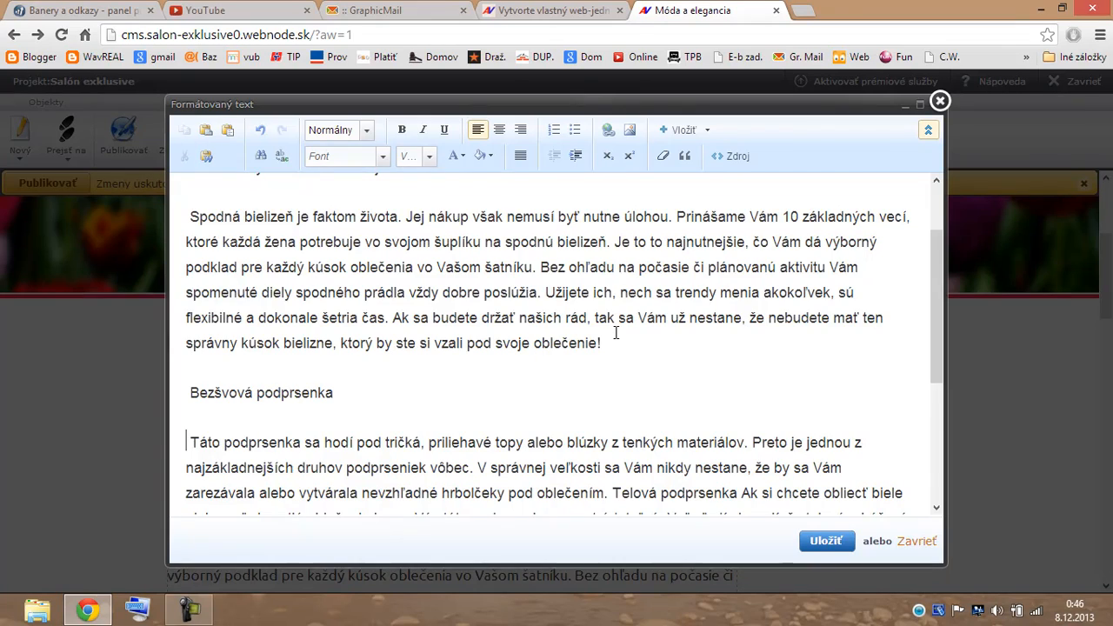
scroll(616, 333, down, 4)
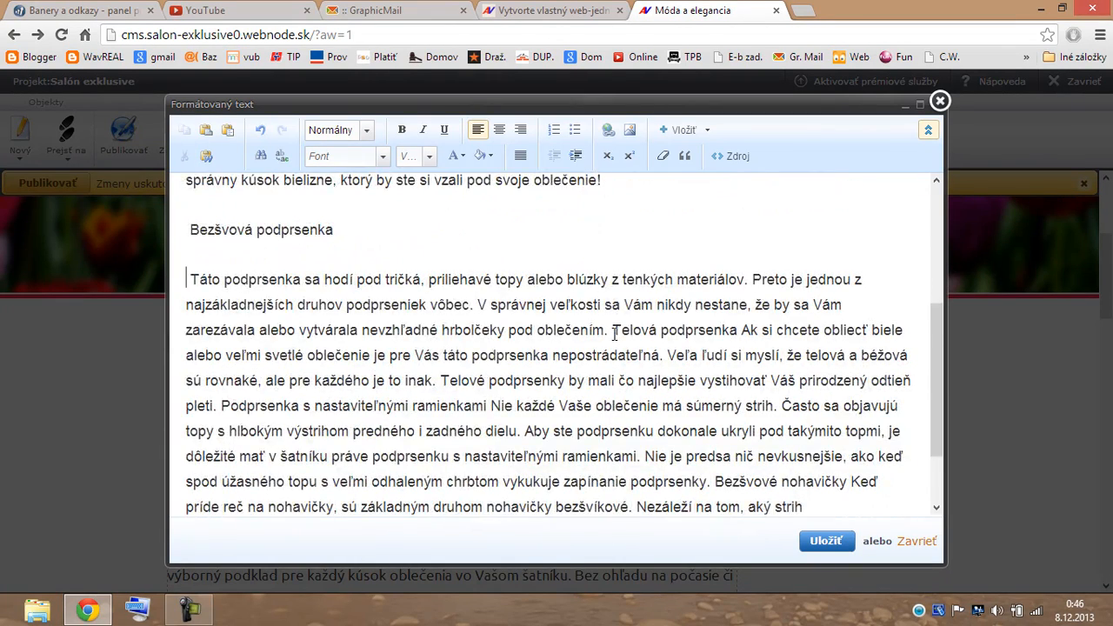
scroll(616, 333, down, 2)
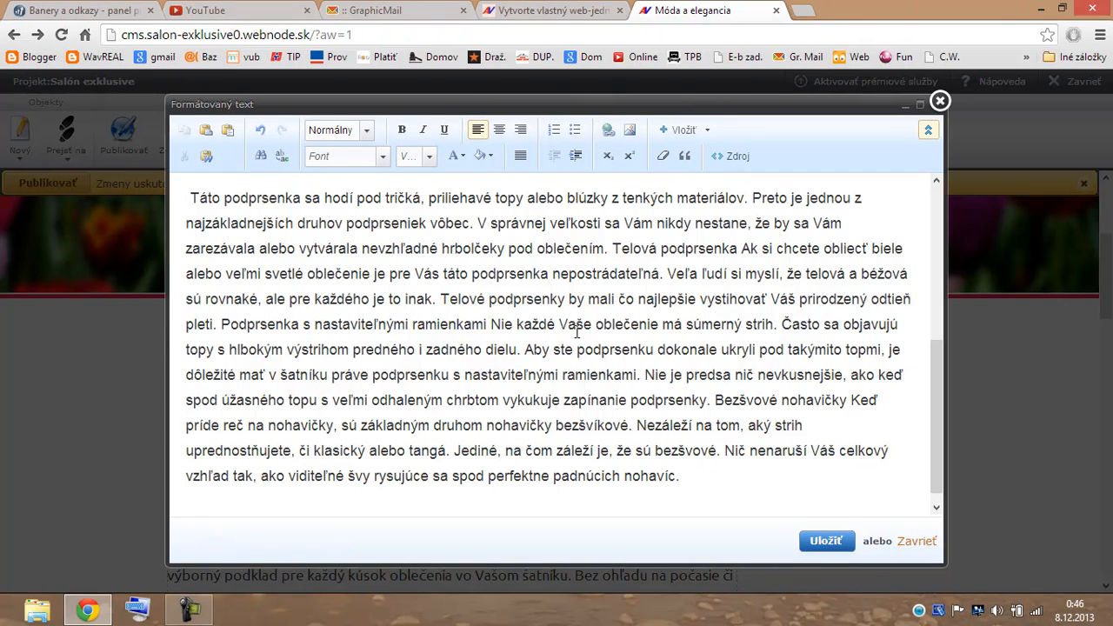
Put the Telová podprsenka and Bezšvové nohavičky subheadings each on their own line.
click(614, 248)
key(Return)
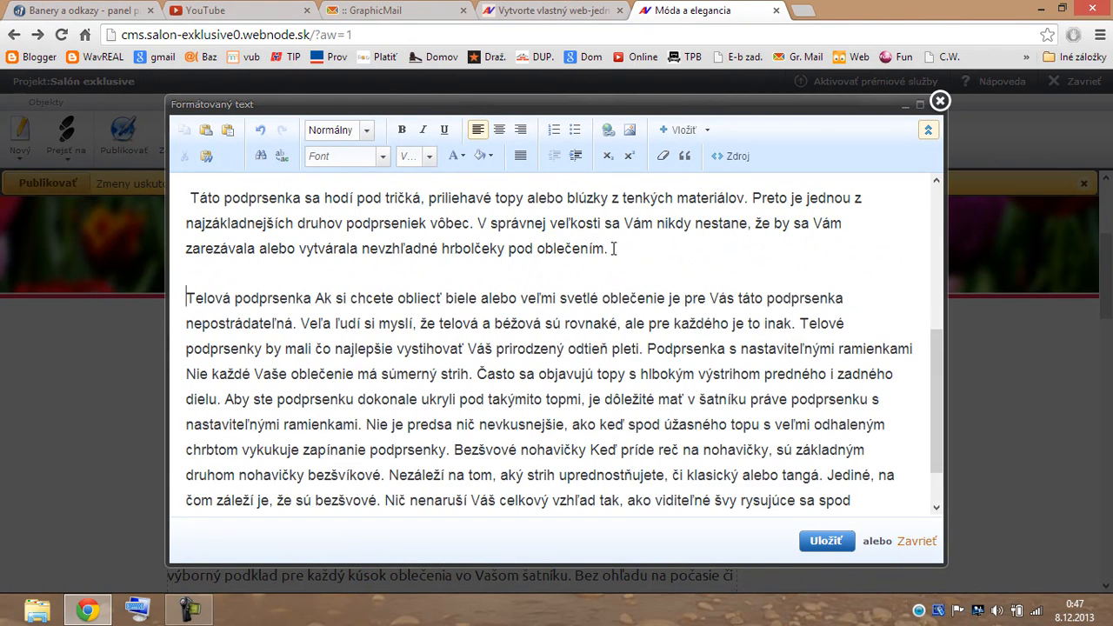
click(311, 297)
key(Return)
scroll(525, 295, down, 2)
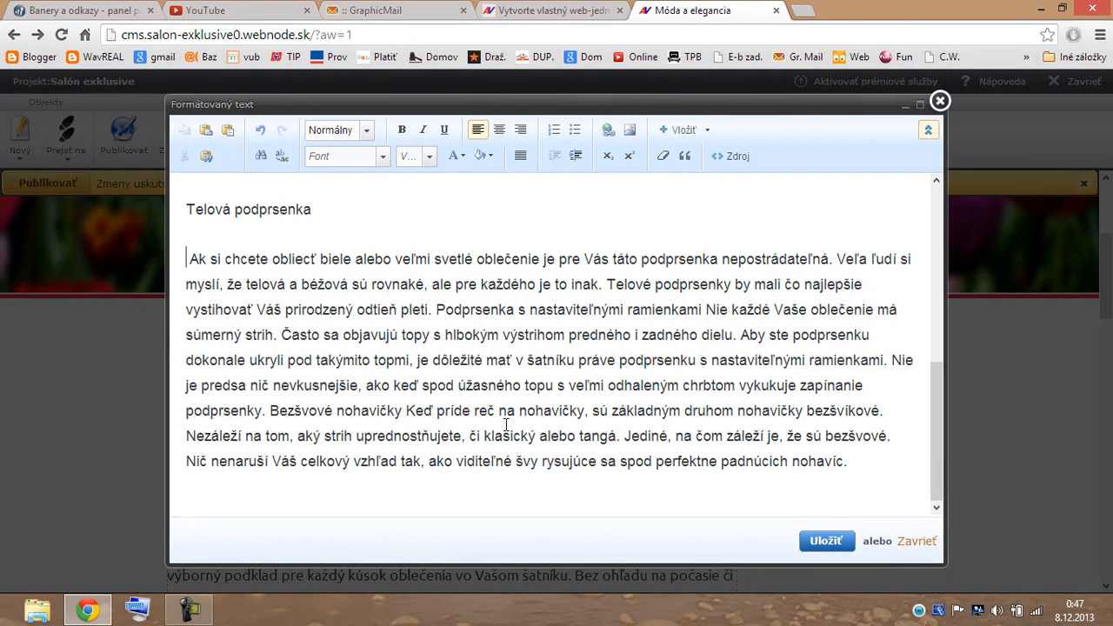
click(270, 410)
key(Return)
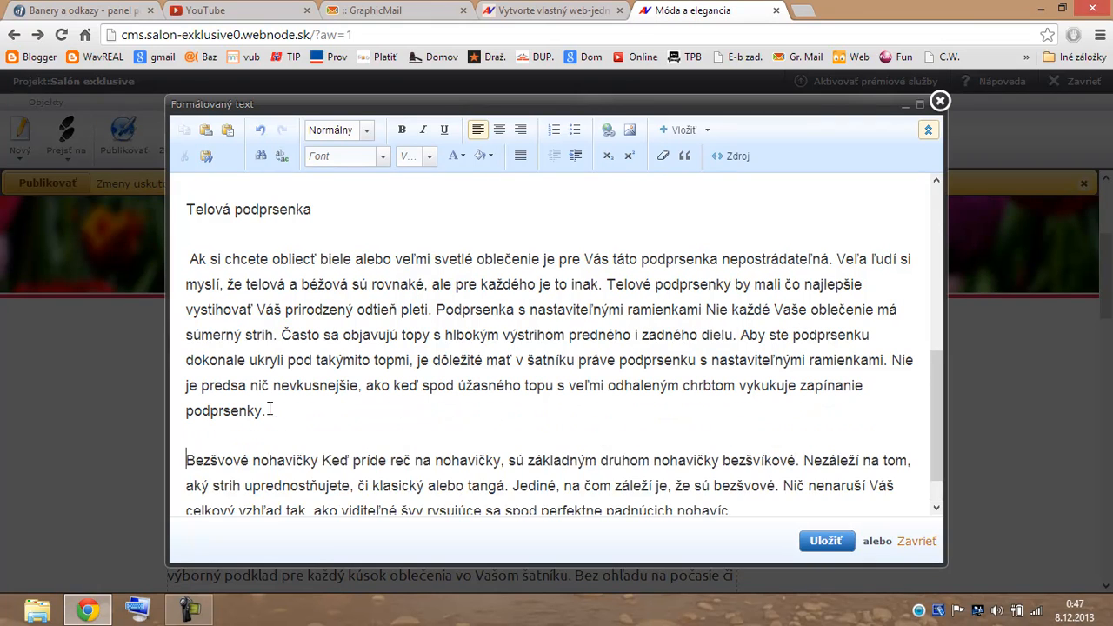
click(321, 460)
key(Return)
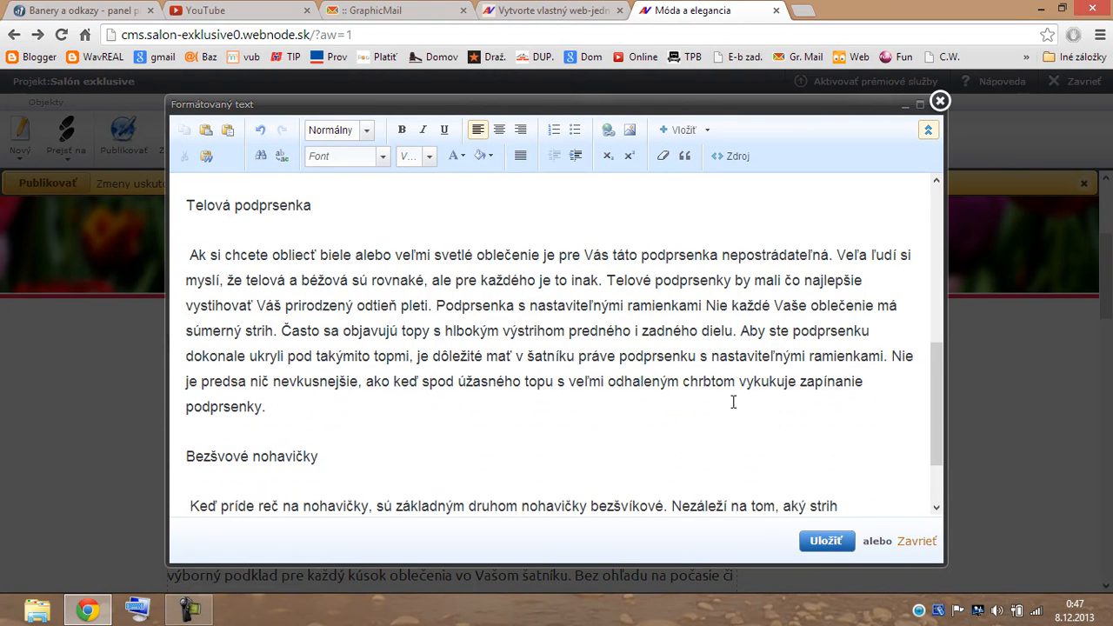
drag(936, 401, 899, 247)
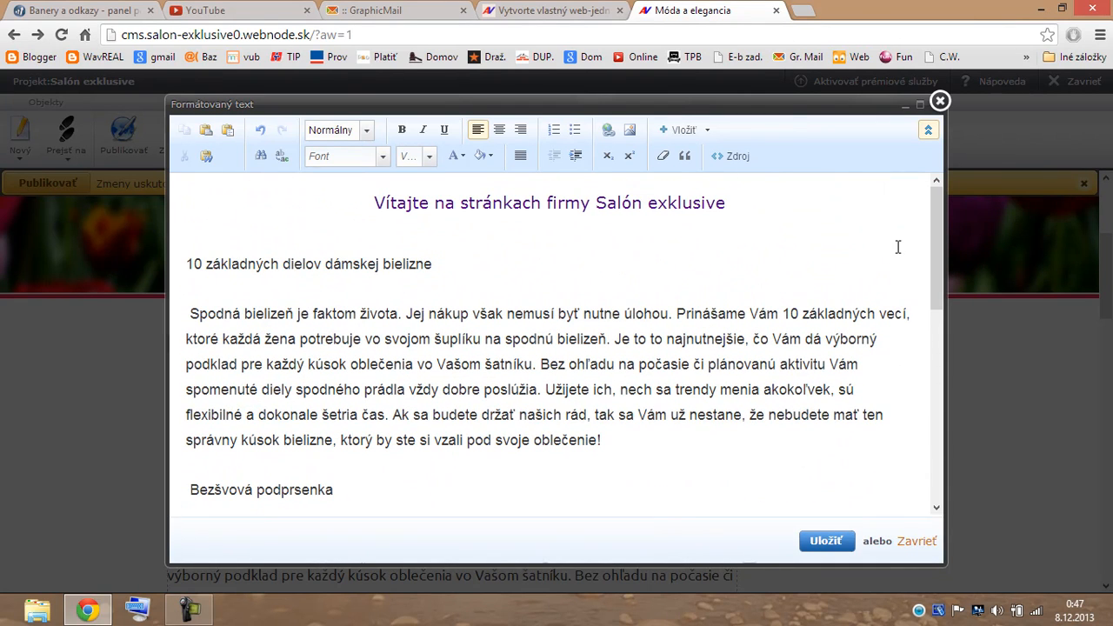
Centre the '10 základných dielov dámskej bielizne' subheading and justify the first body paragraph.
drag(433, 264, 186, 264)
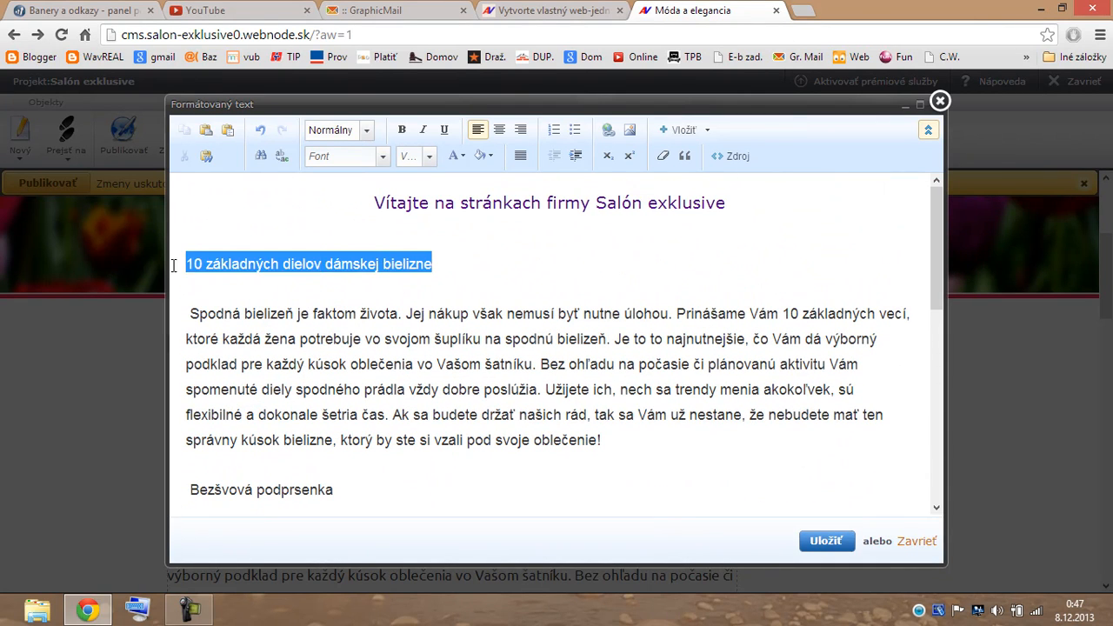
click(499, 130)
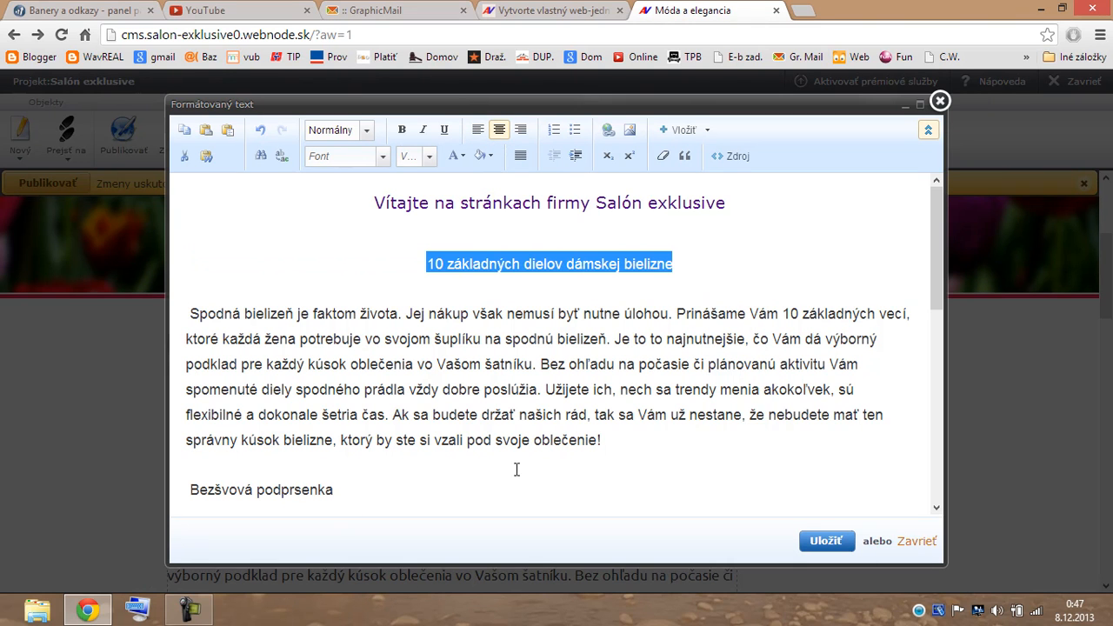
drag(623, 448, 172, 308)
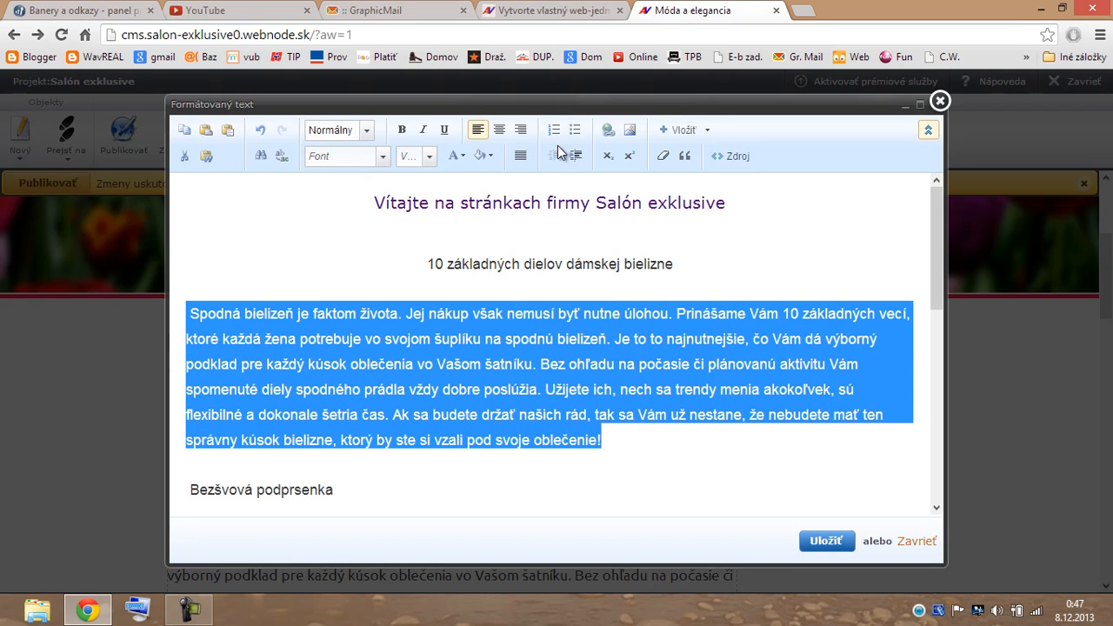
click(519, 157)
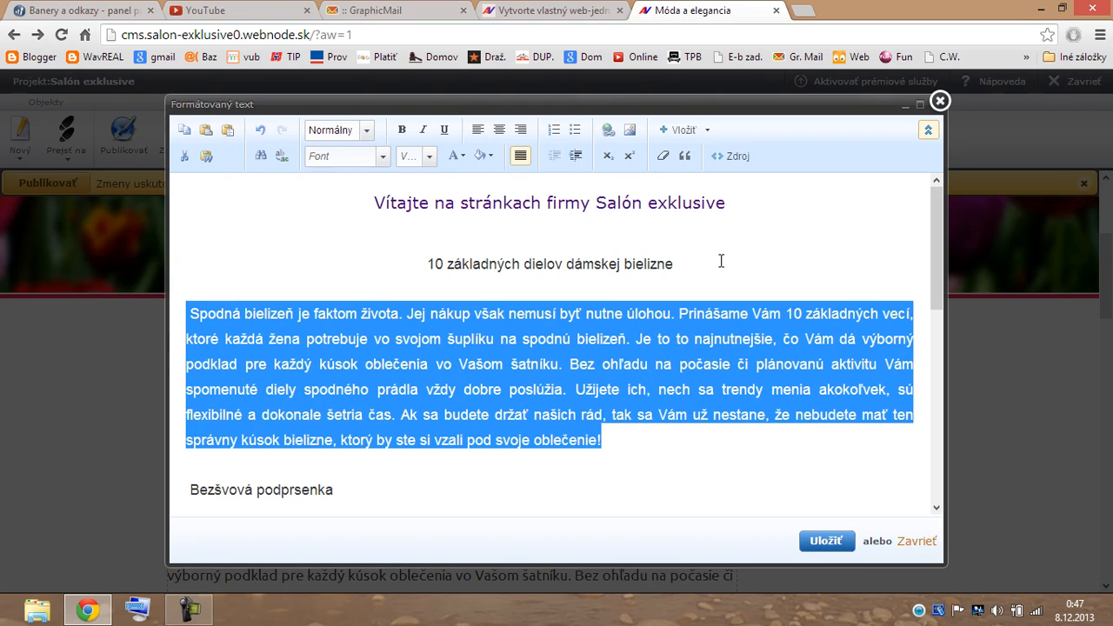
Set that subheading to size 18 and the first body paragraph to size 16.
drag(677, 263, 432, 262)
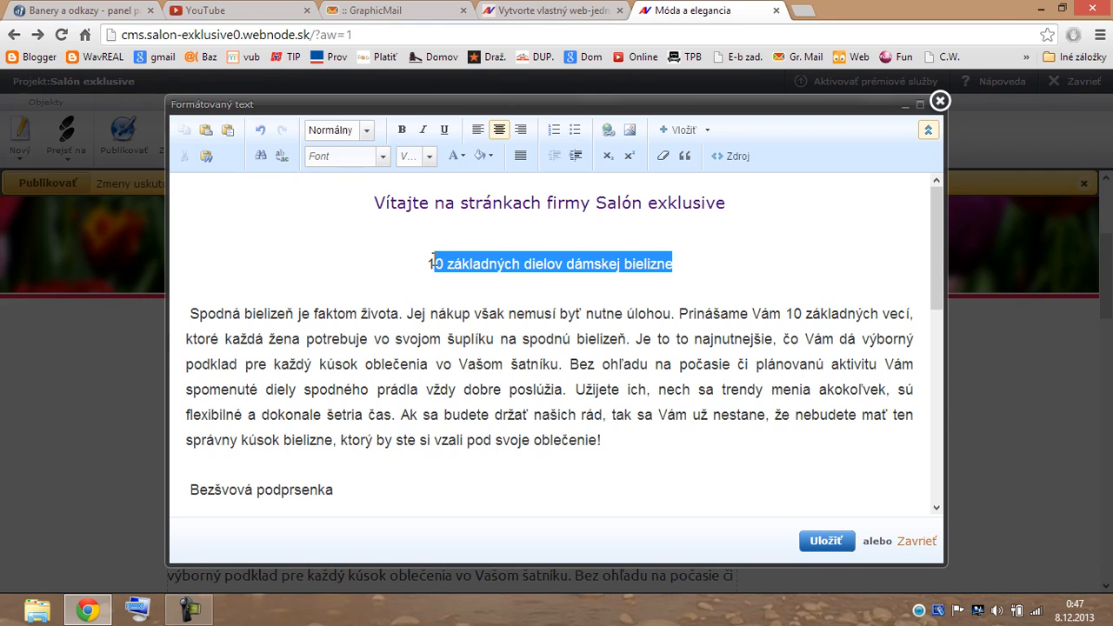
click(429, 157)
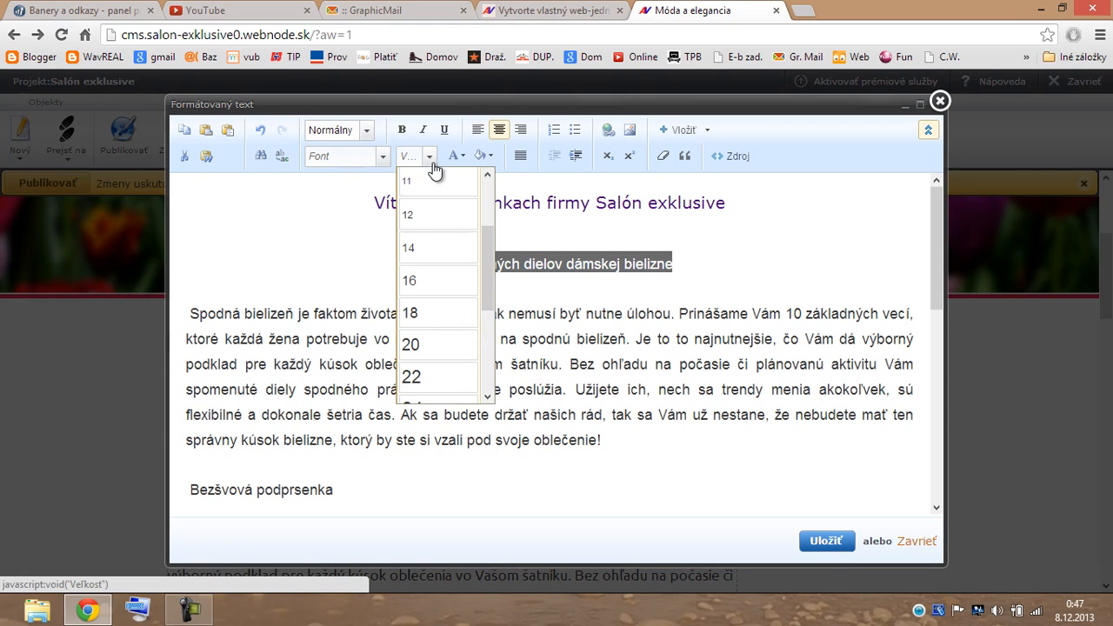
click(440, 311)
drag(620, 445, 193, 314)
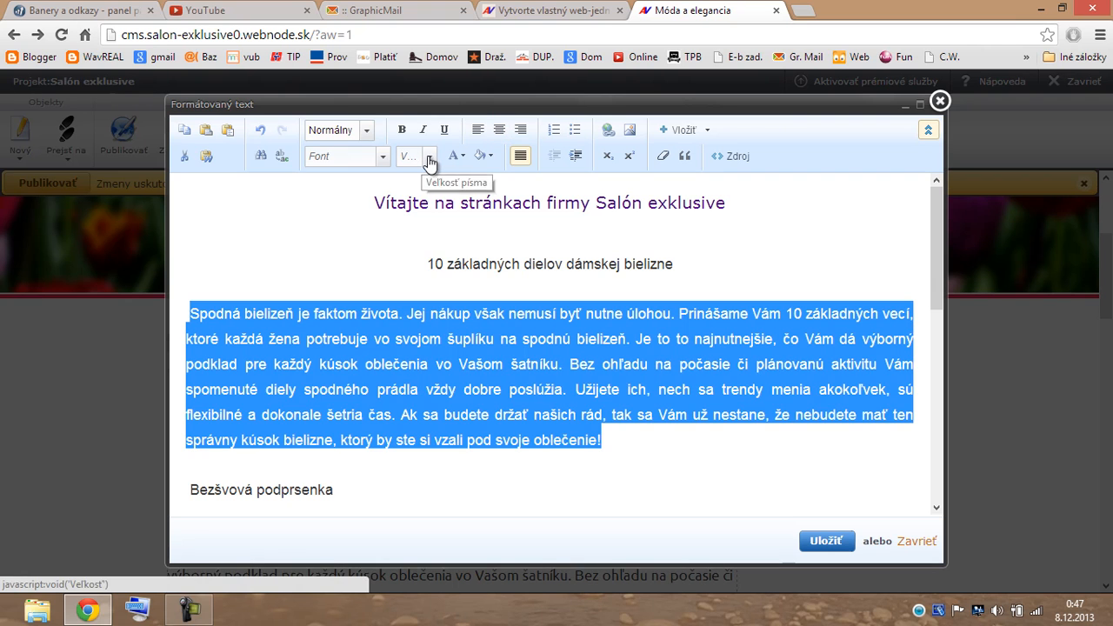
click(426, 156)
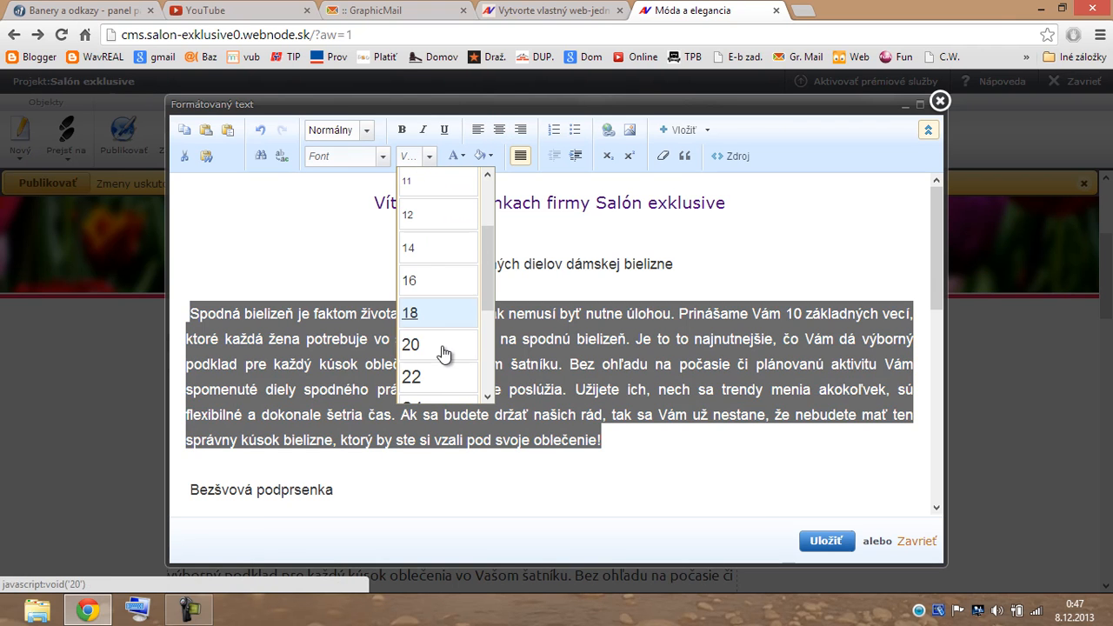
click(447, 280)
drag(938, 288, 938, 354)
drag(362, 311, 198, 300)
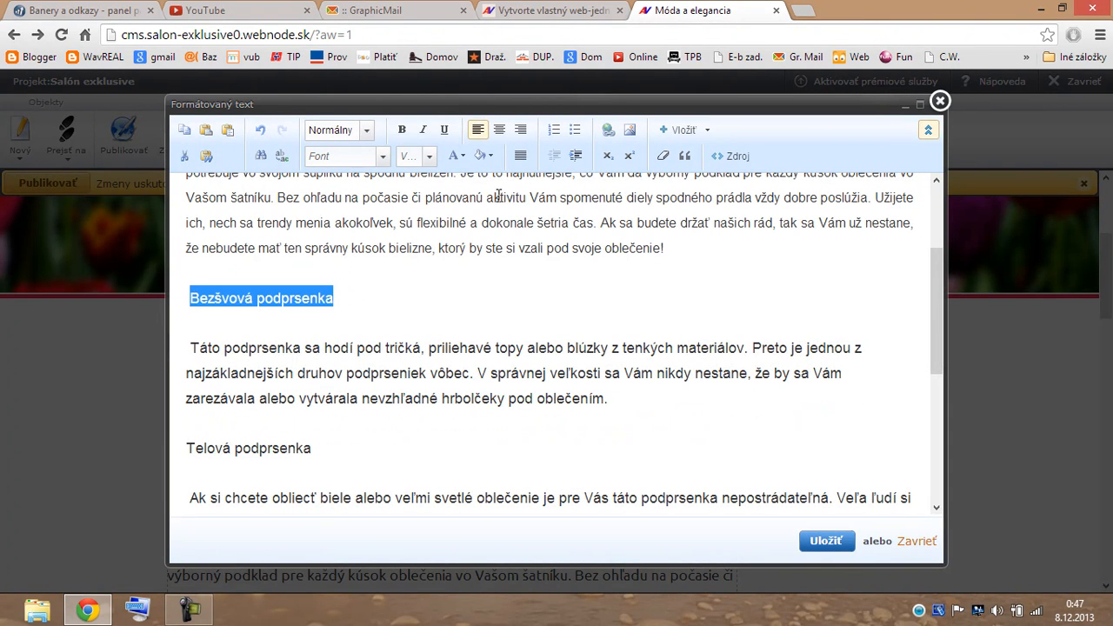
Make the Bezšvová podprsenka subheading centred, size 18 and dark blue.
click(501, 131)
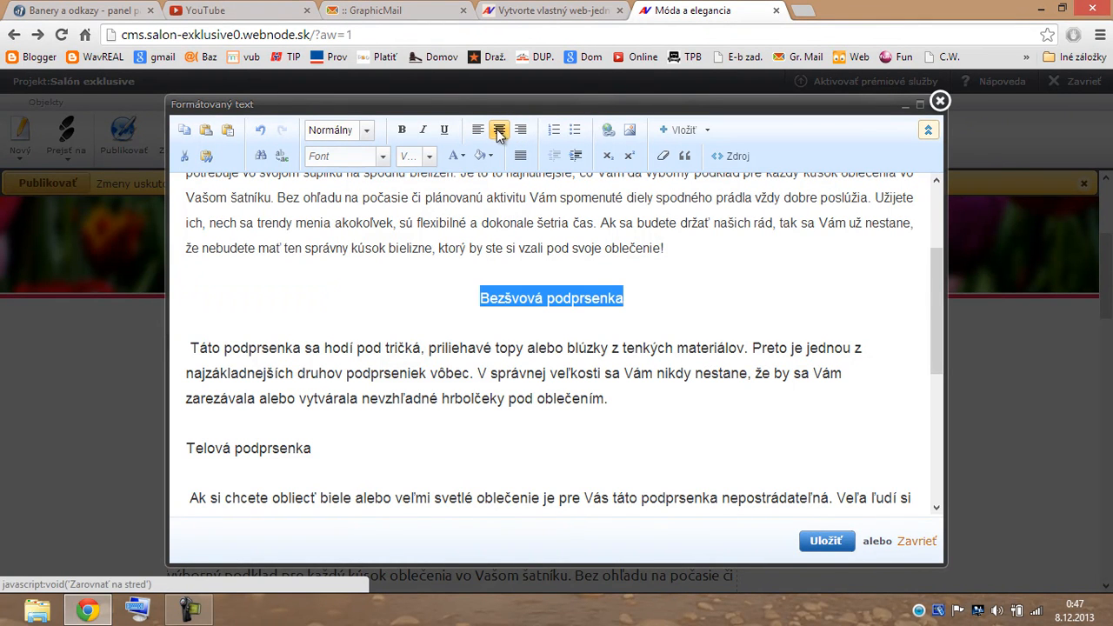
click(428, 156)
click(437, 314)
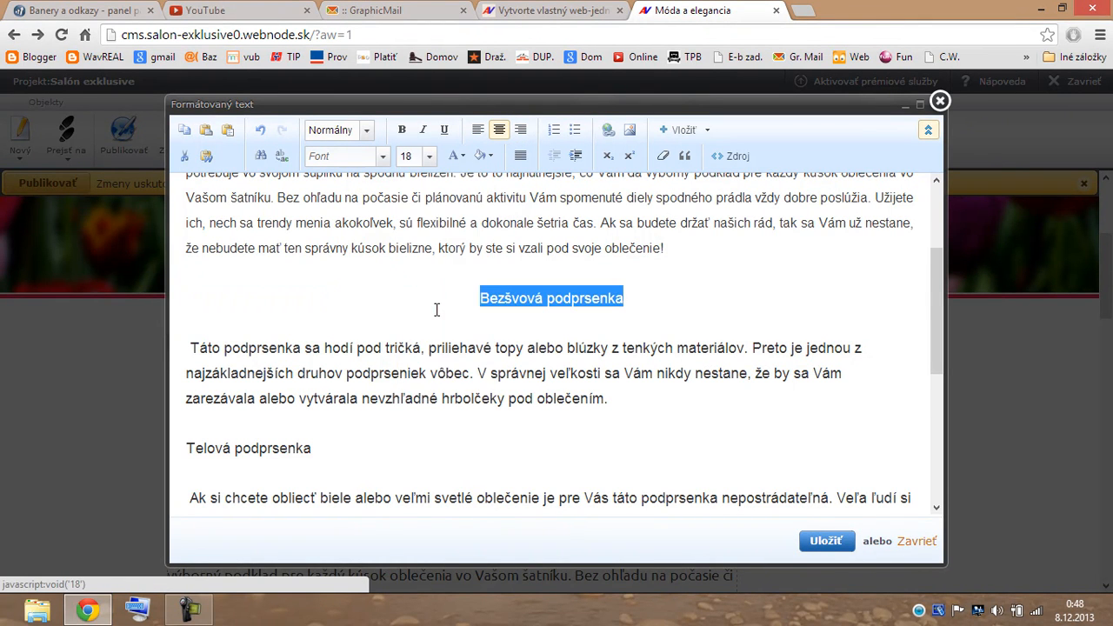
click(453, 158)
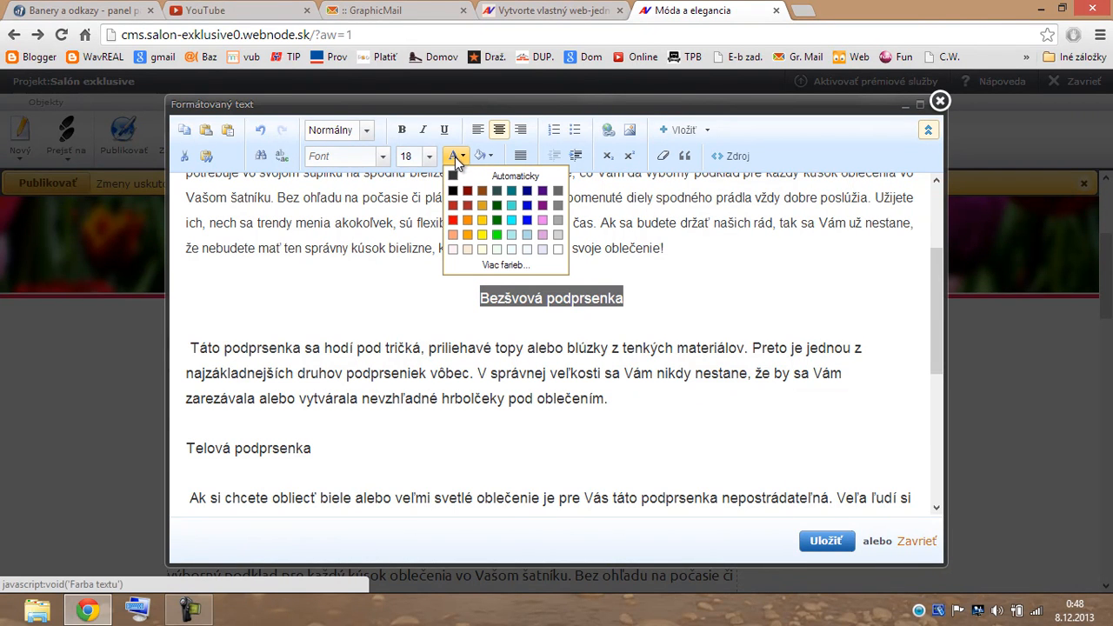
click(526, 191)
Justify the 'Táto podprsenka' paragraph beneath the Bezšvová podprsenka subheading.
drag(612, 400, 190, 348)
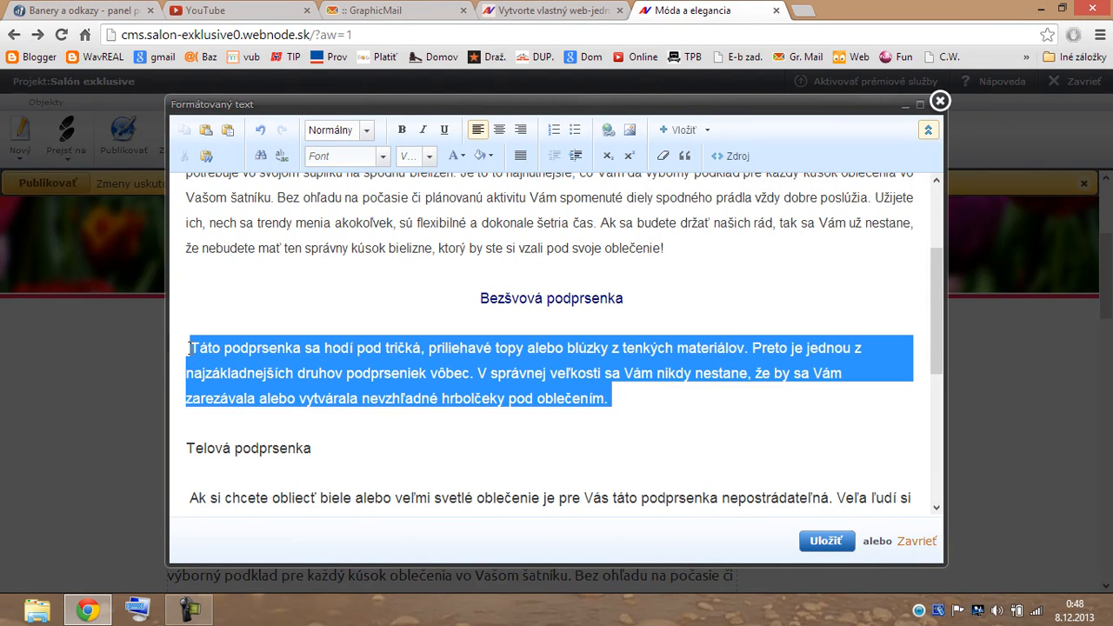
click(521, 157)
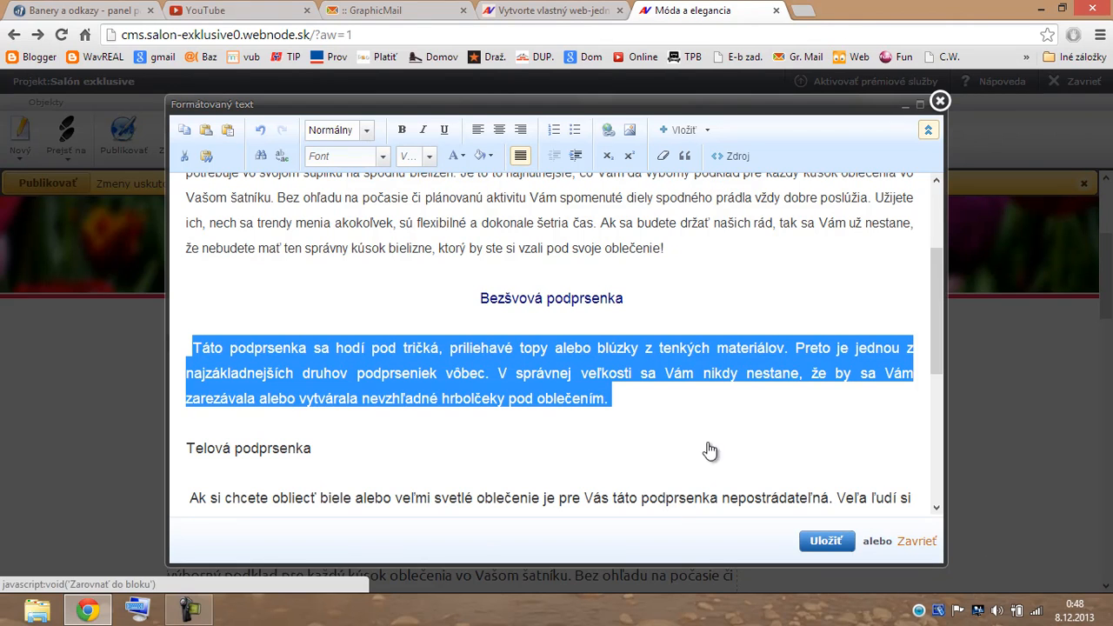
scroll(937, 346, down, 2)
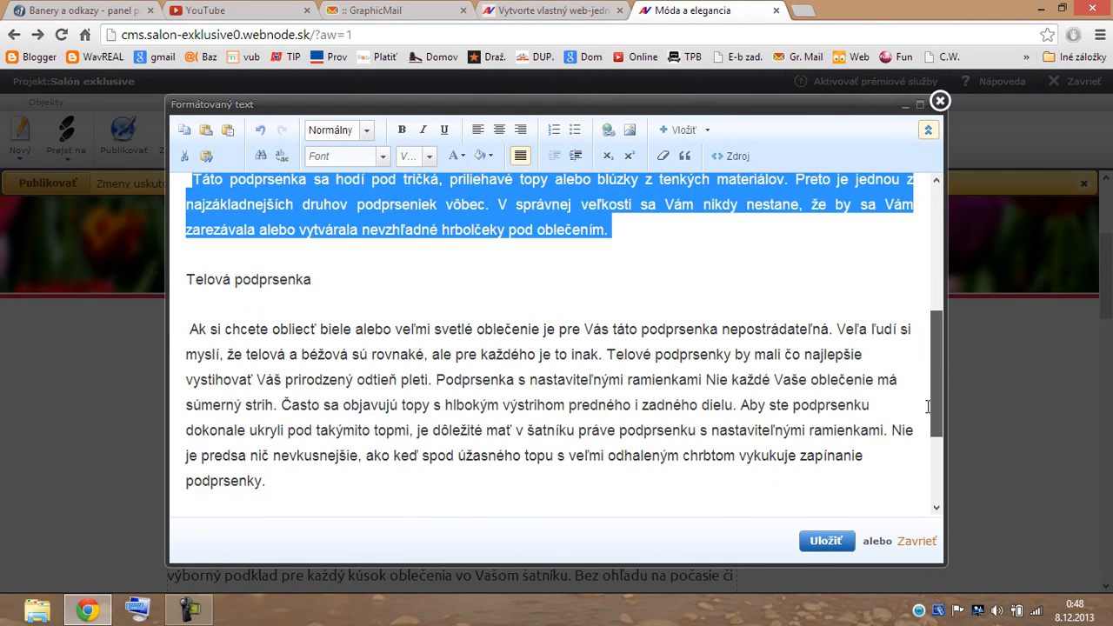
drag(312, 280, 188, 279)
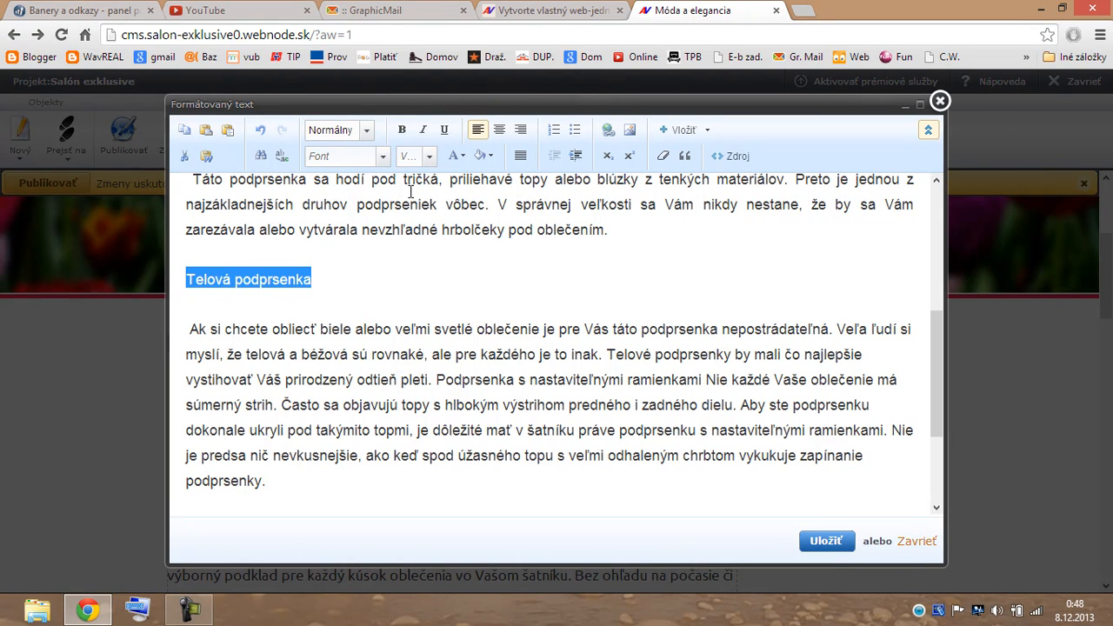
Make the Telová podprsenka subheading Verdana, centred, size 18.
click(383, 157)
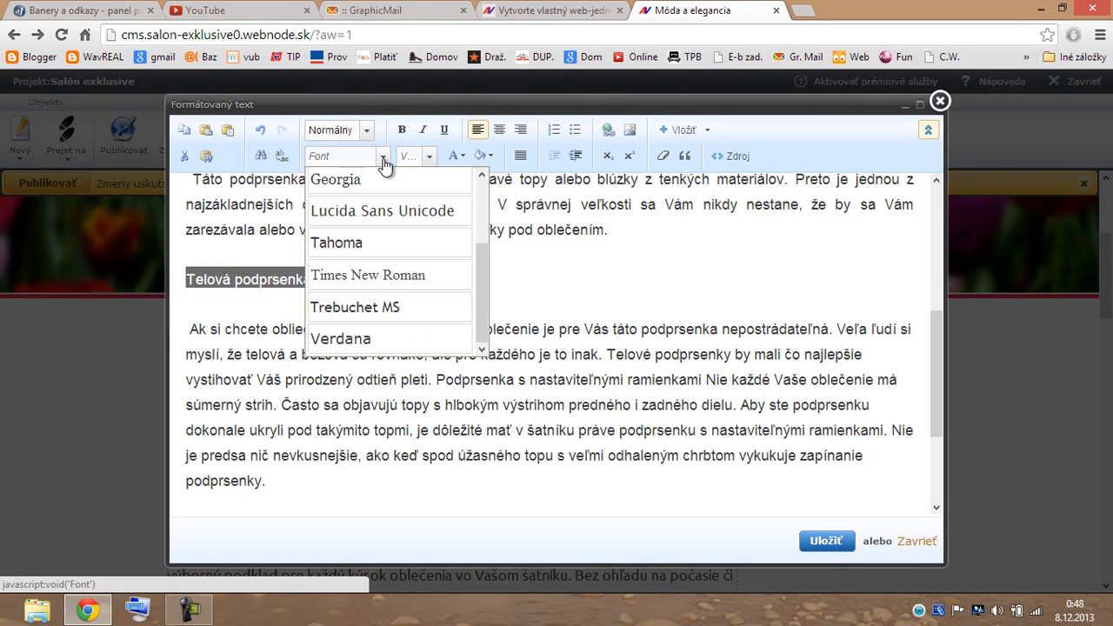
click(431, 339)
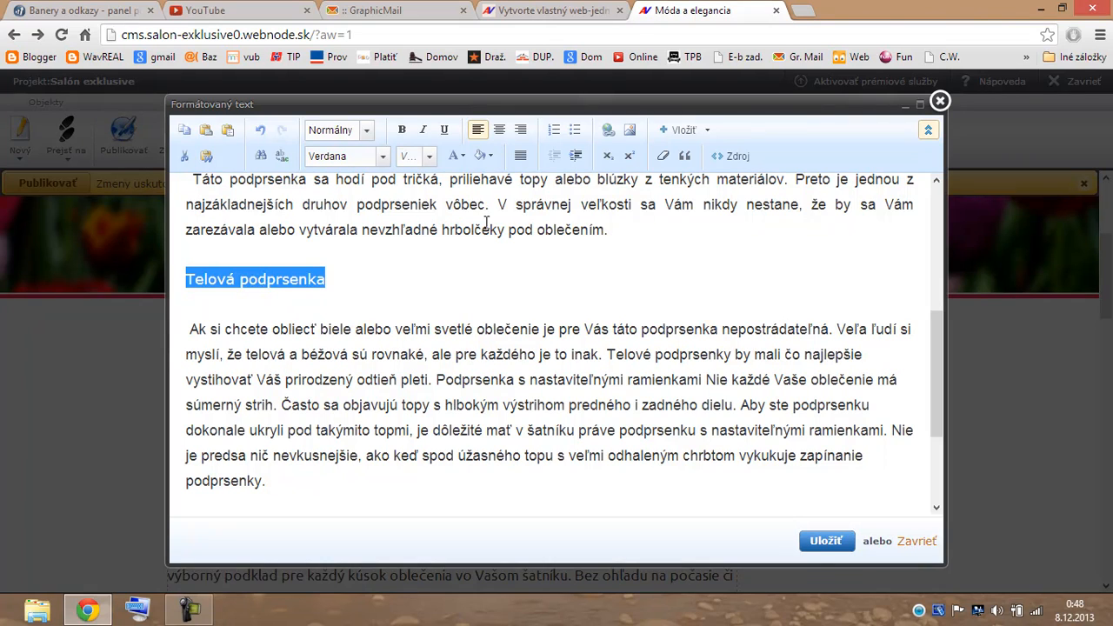
click(499, 131)
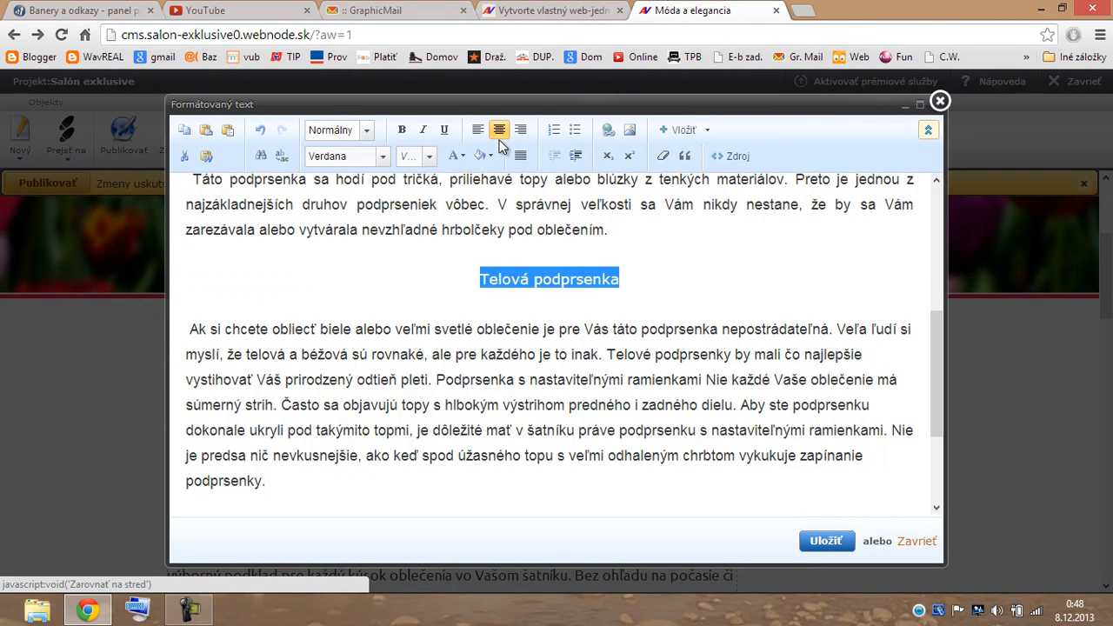
click(431, 158)
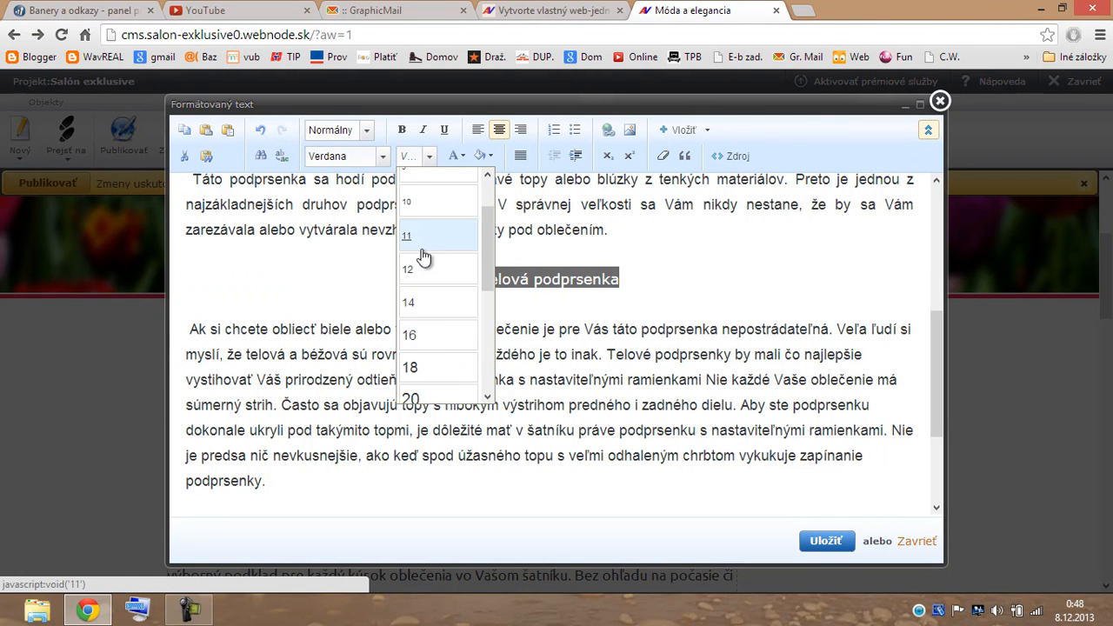
click(441, 366)
Set the 'Táto podprsenka' and 'Ak si chcete' paragraphs to size 16.
drag(612, 229, 190, 279)
click(429, 155)
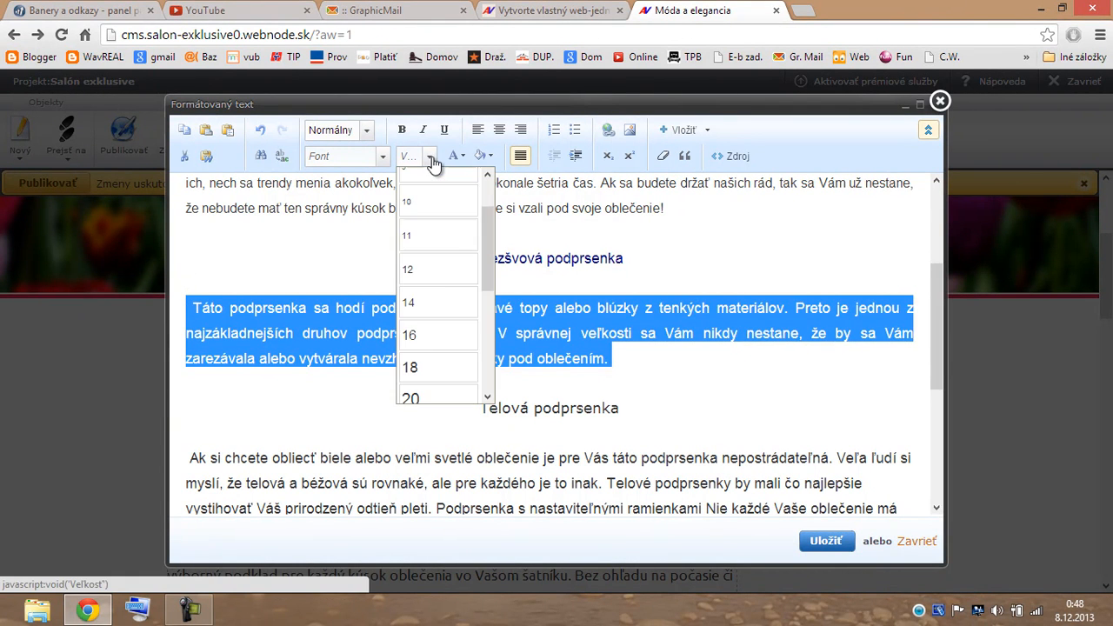
click(428, 335)
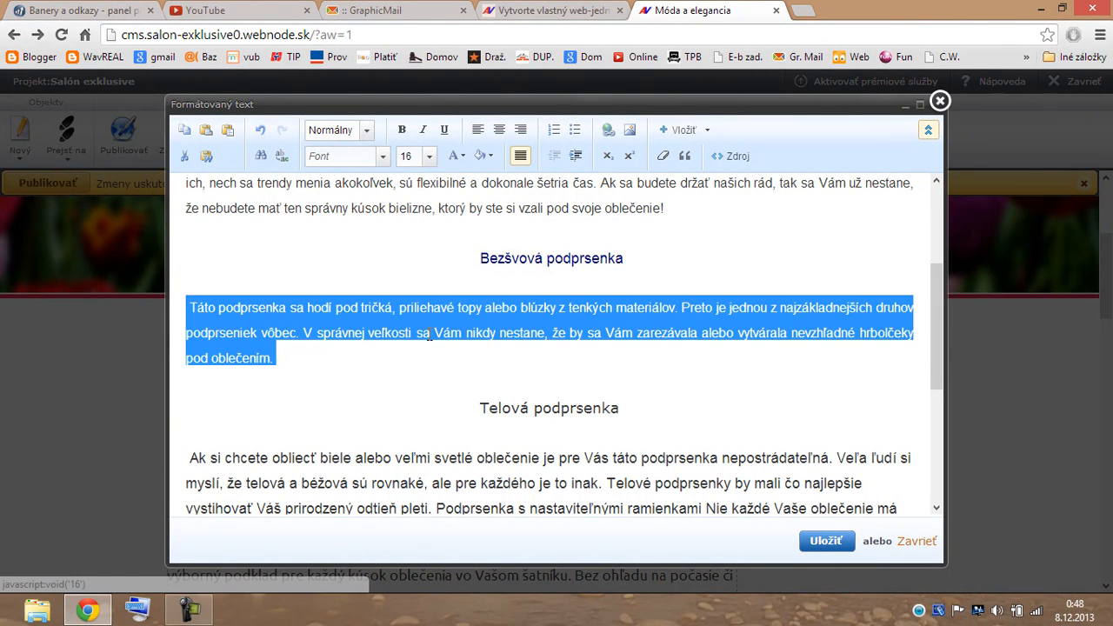
click(704, 408)
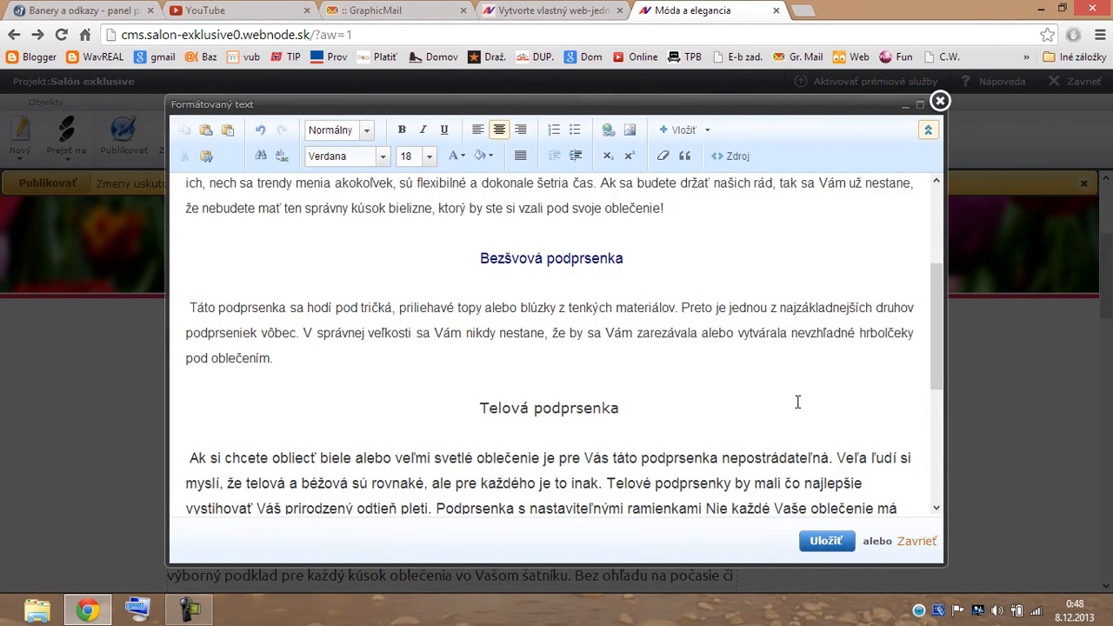
scroll(797, 402, down, 2)
scroll(819, 345, down, 2)
drag(875, 424, 811, 424)
drag(312, 469, 346, 513)
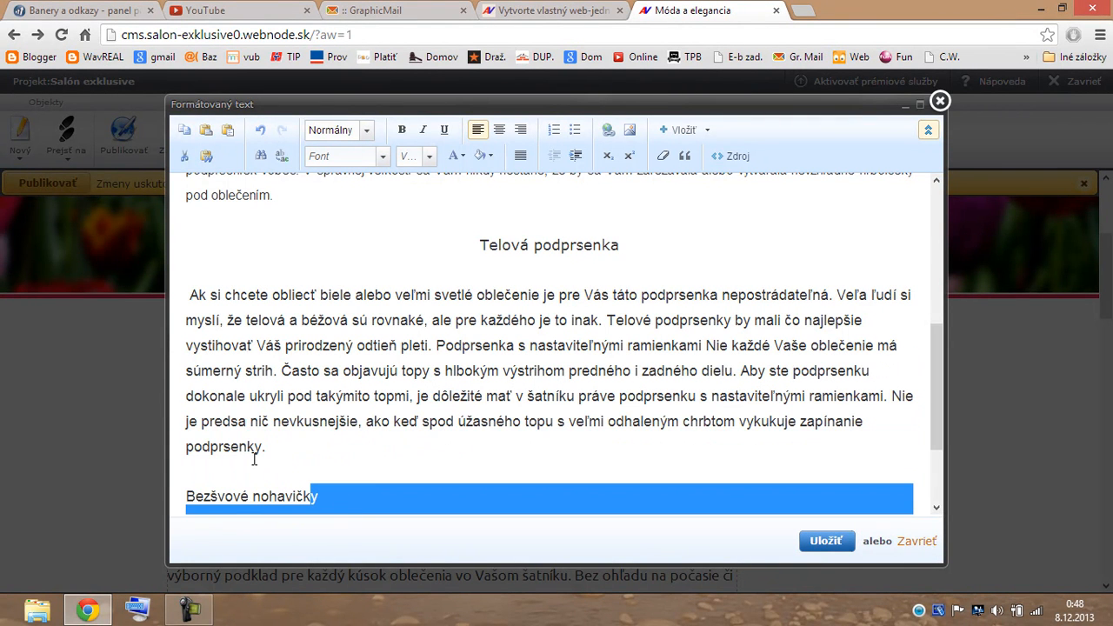
drag(291, 453, 188, 297)
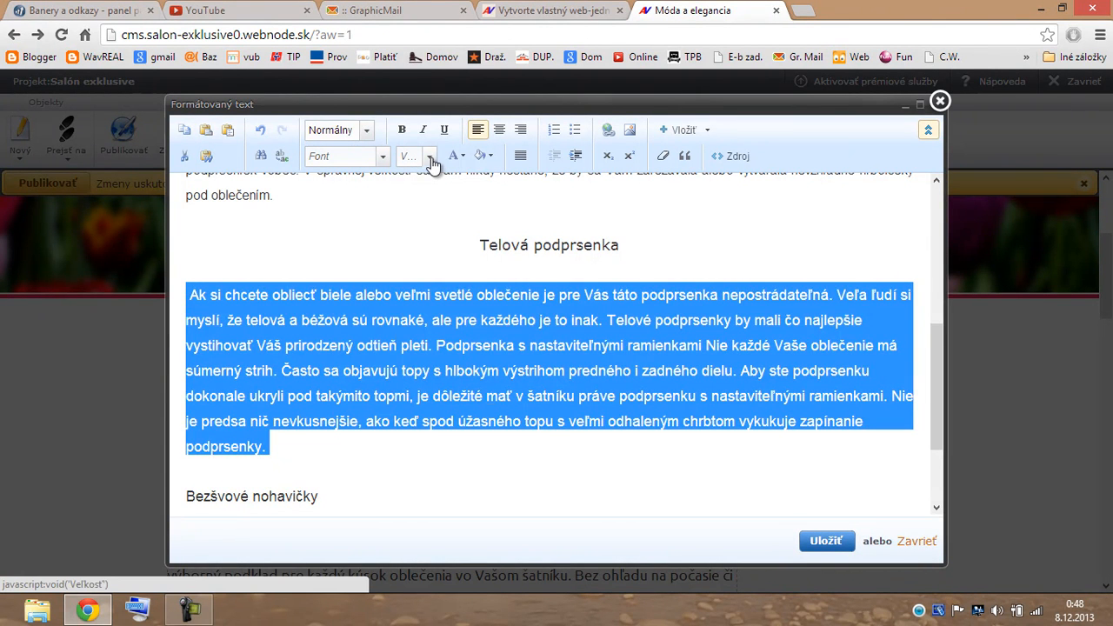
click(429, 158)
click(436, 339)
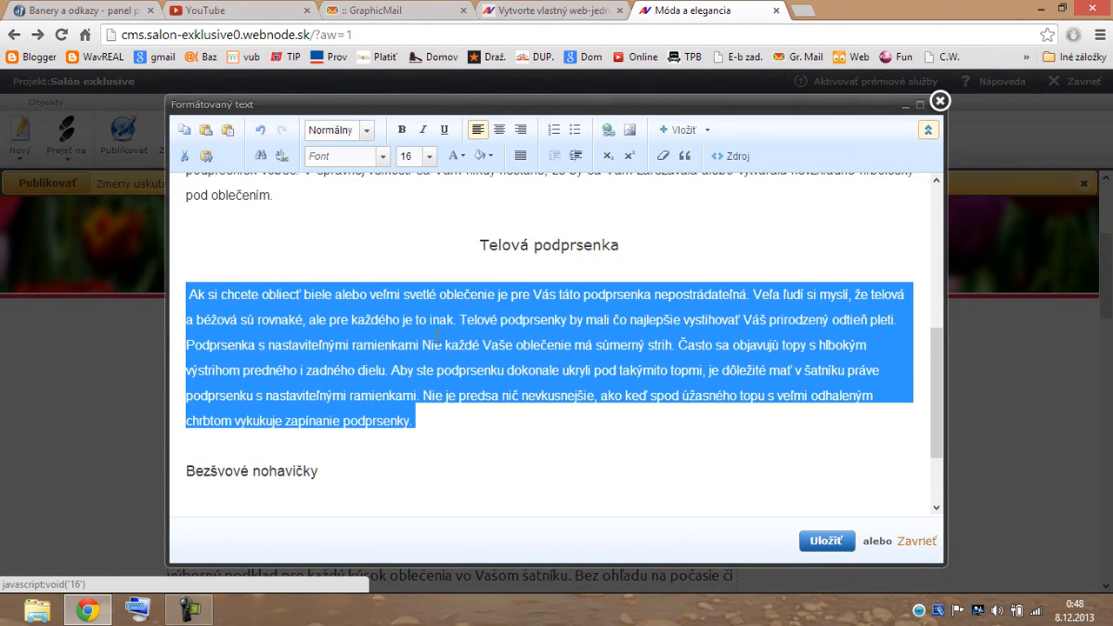
click(530, 443)
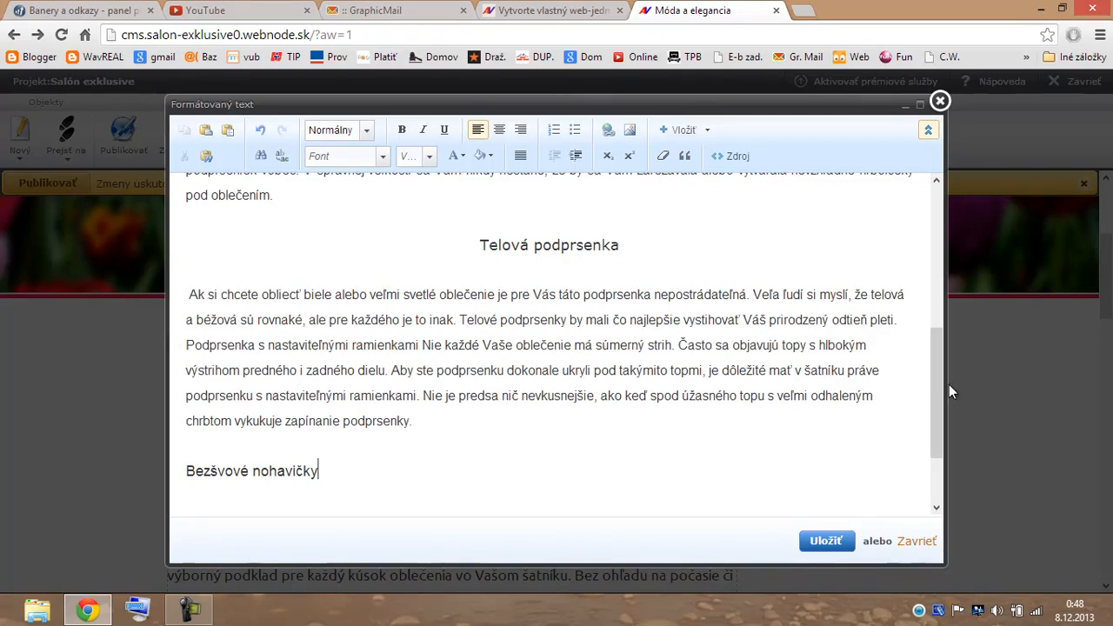
Colour the Telová podprsenka subheading dark blue.
drag(933, 383, 925, 238)
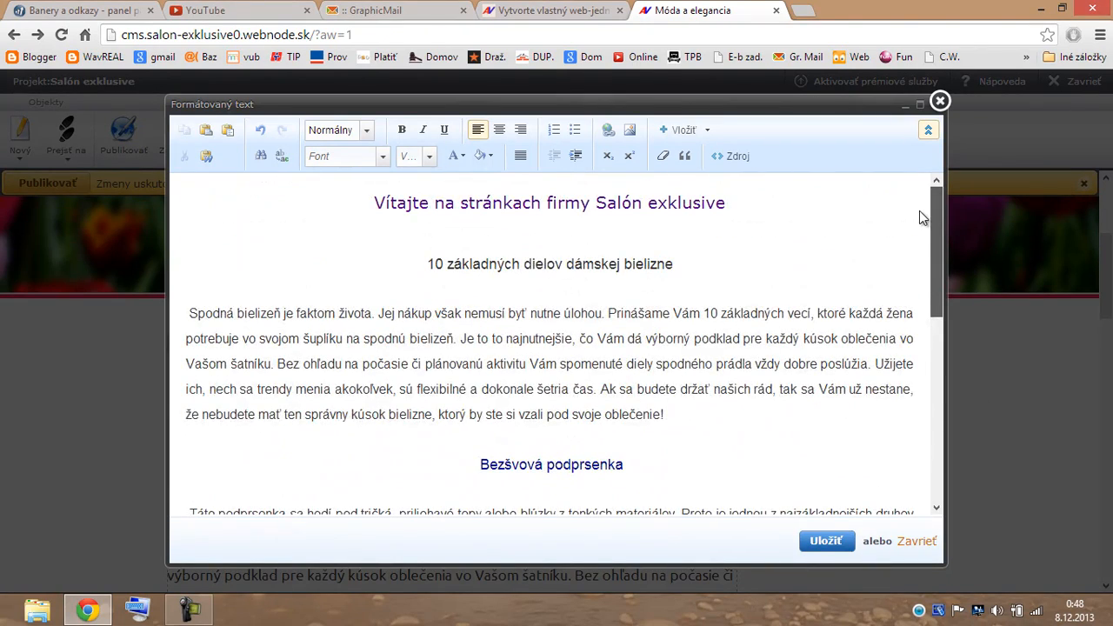
scroll(920, 290, down, 3)
scroll(916, 352, down, 2)
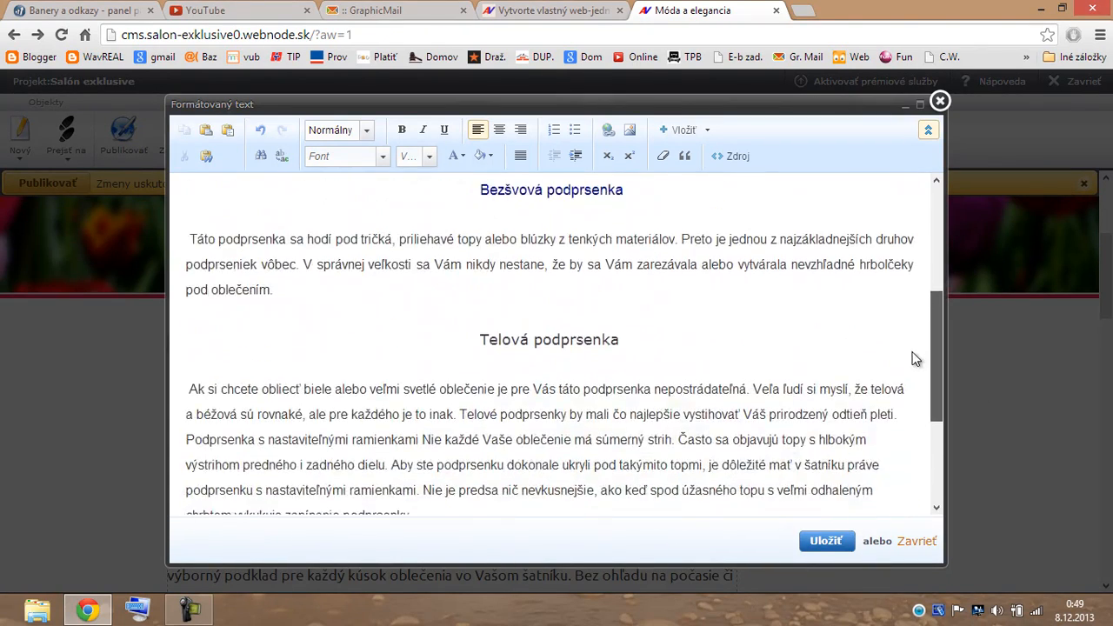
drag(626, 231, 471, 233)
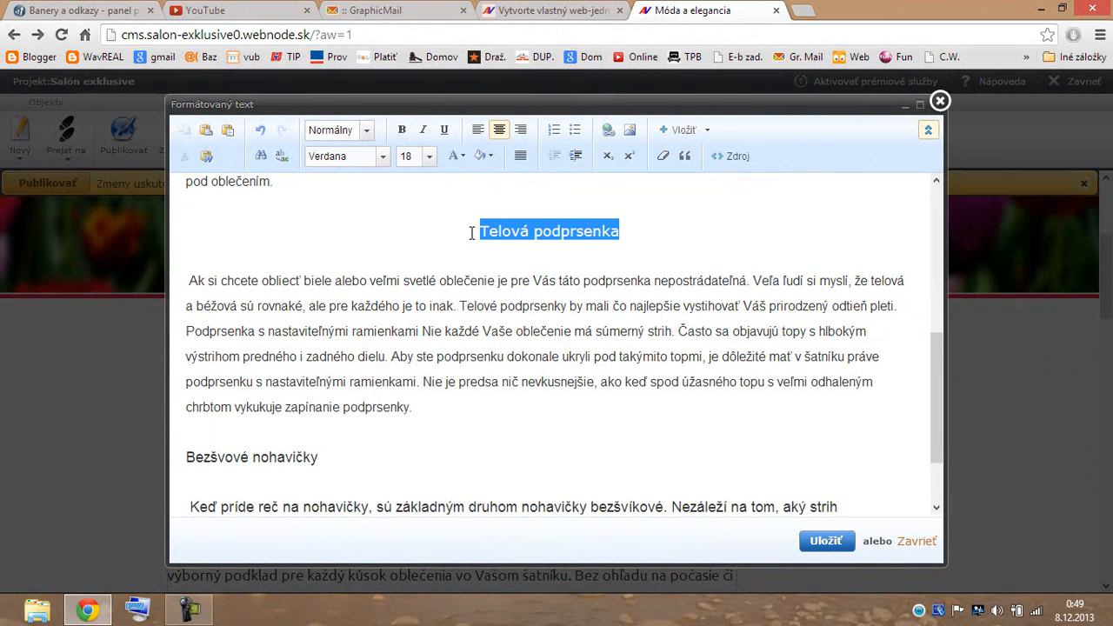
click(456, 156)
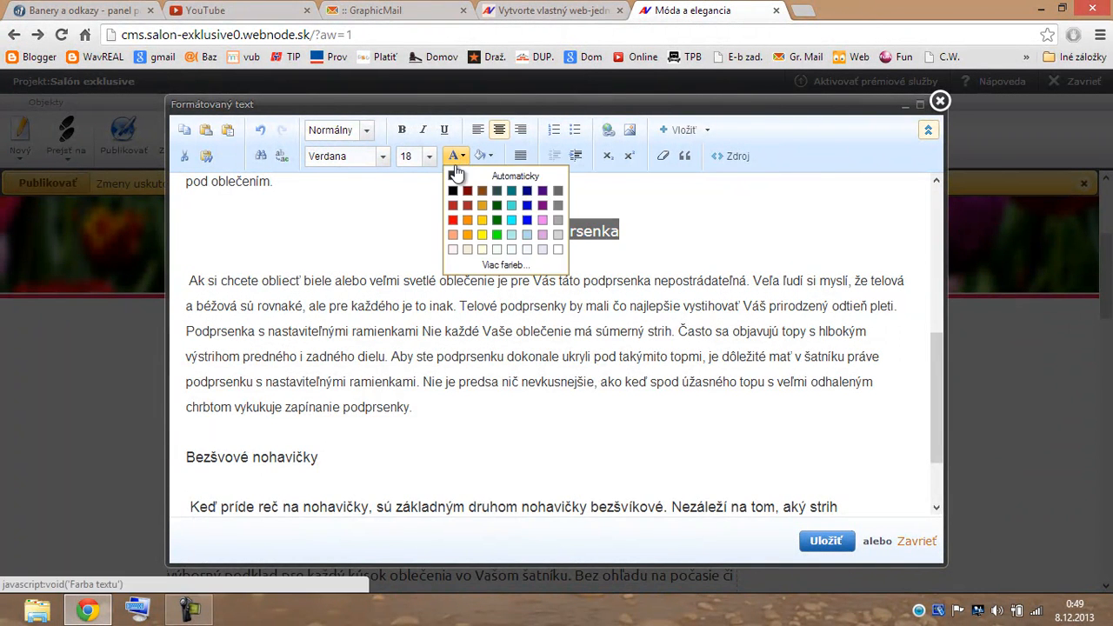
click(529, 192)
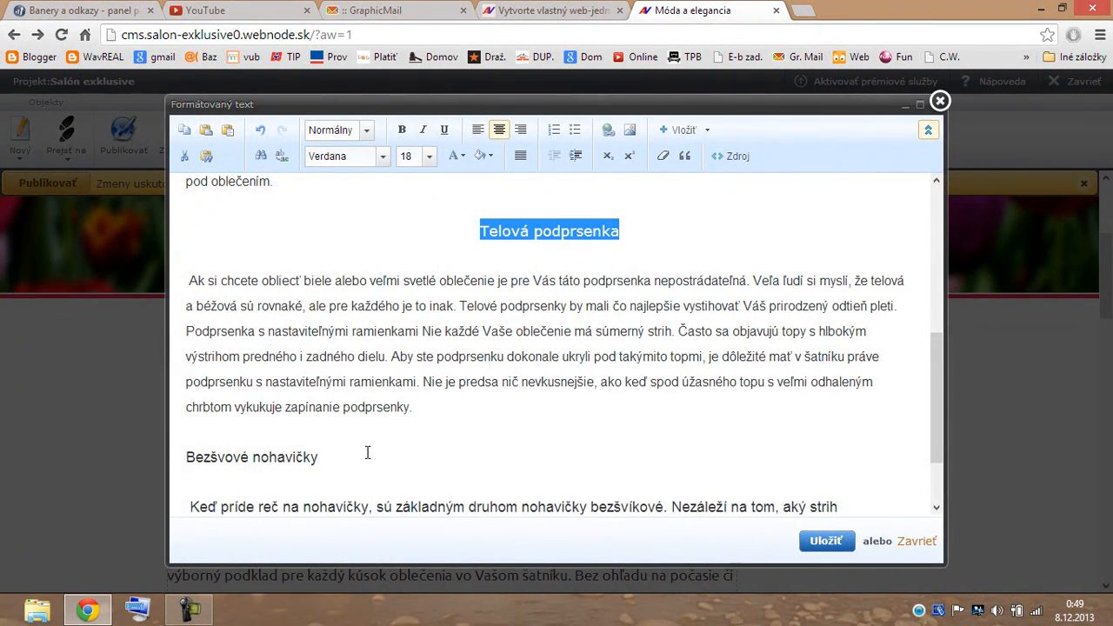
scroll(411, 446, down, 1)
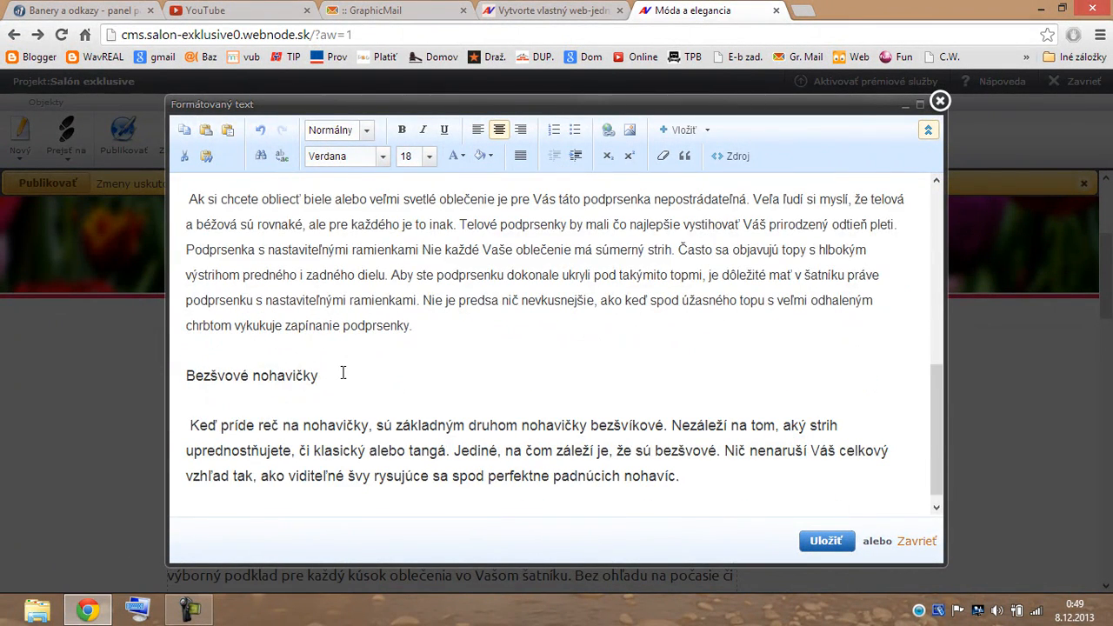
drag(932, 410, 936, 243)
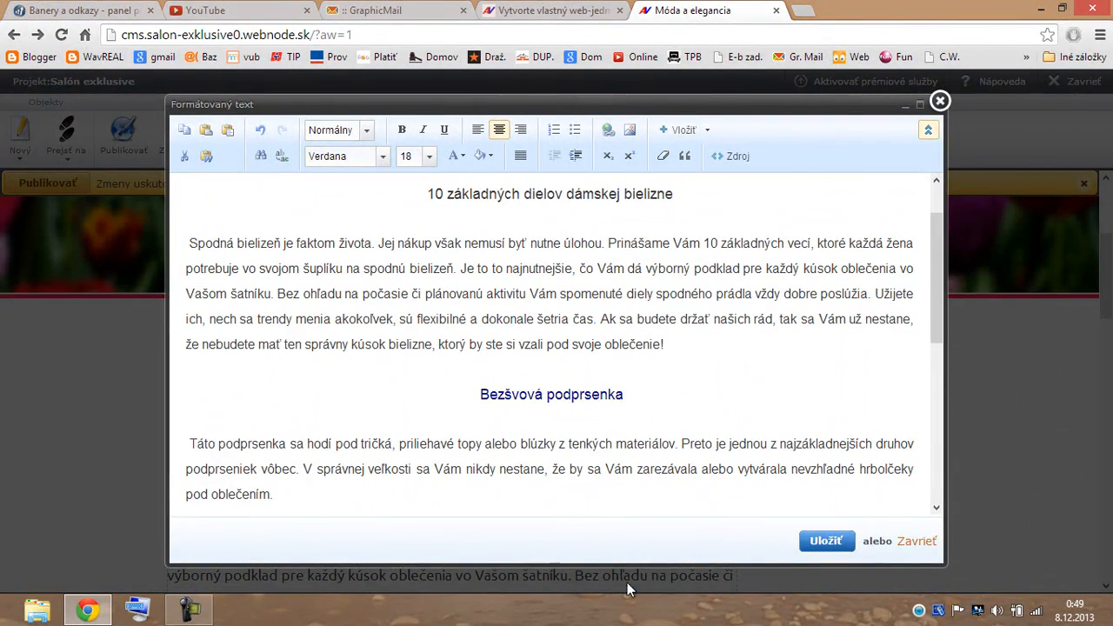
drag(937, 308, 905, 489)
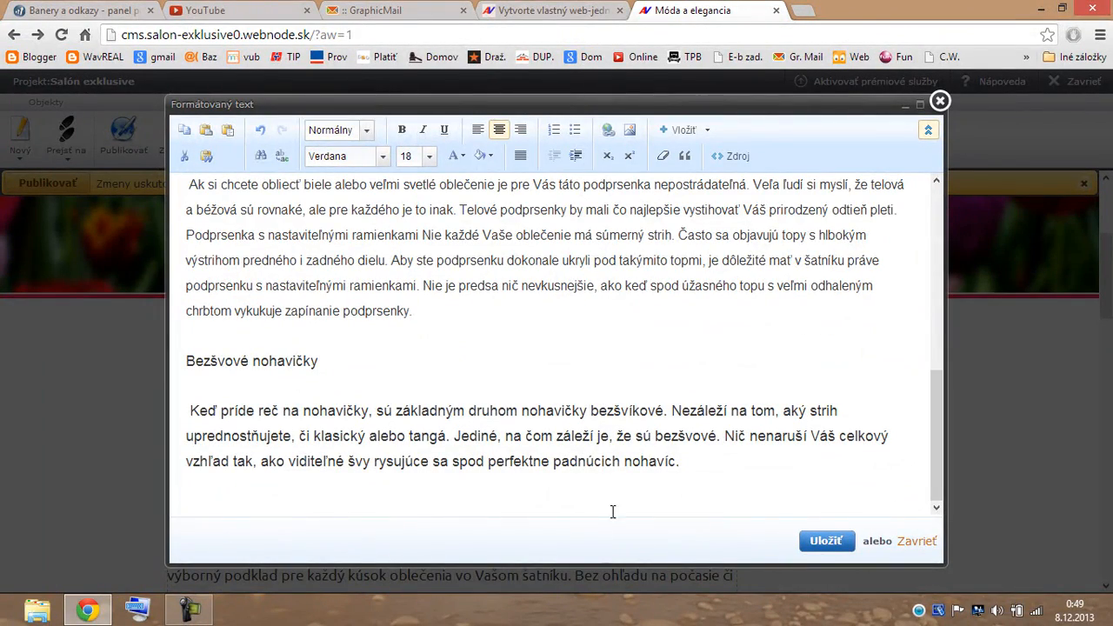
click(672, 407)
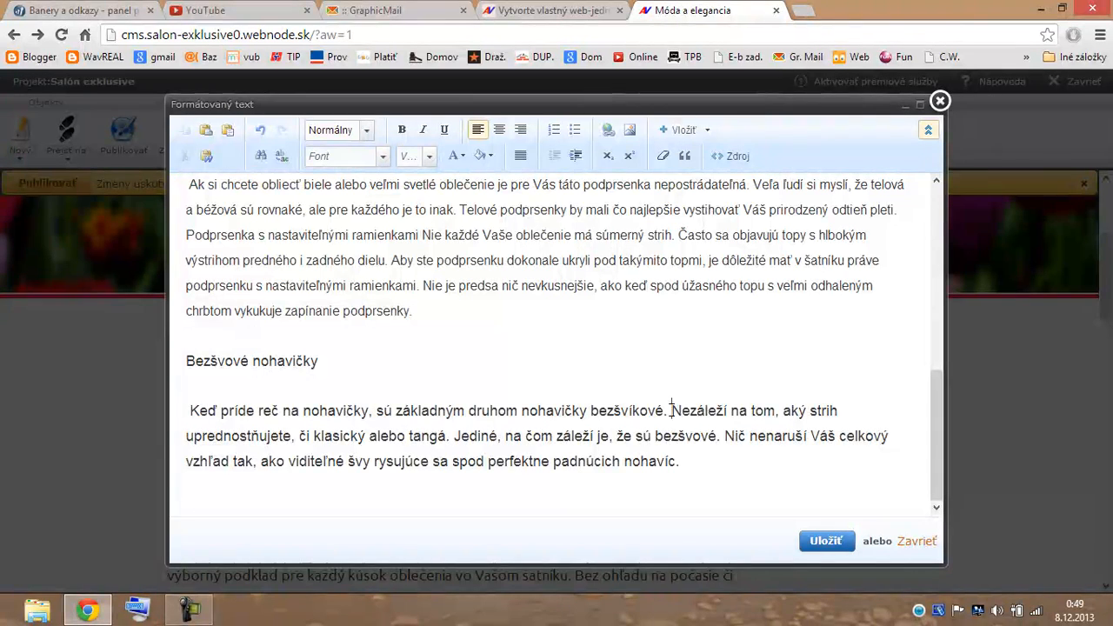
Split the Bezšvové nohavičky text into separate paragraphs at Nezáleží, Jediné and Nič.
key(Return)
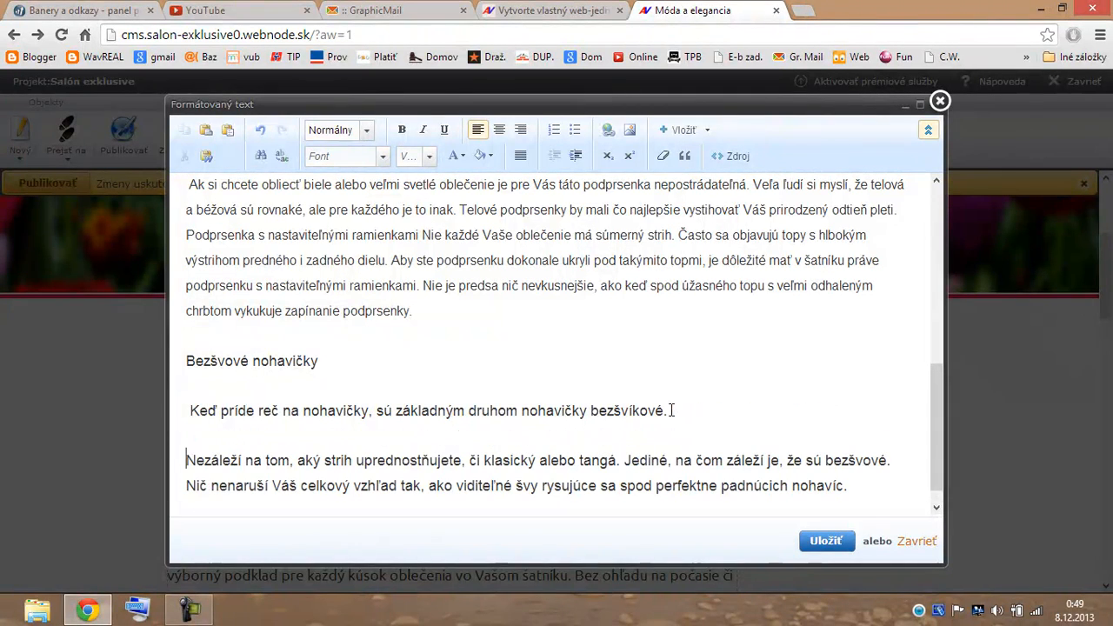
click(627, 460)
key(Return)
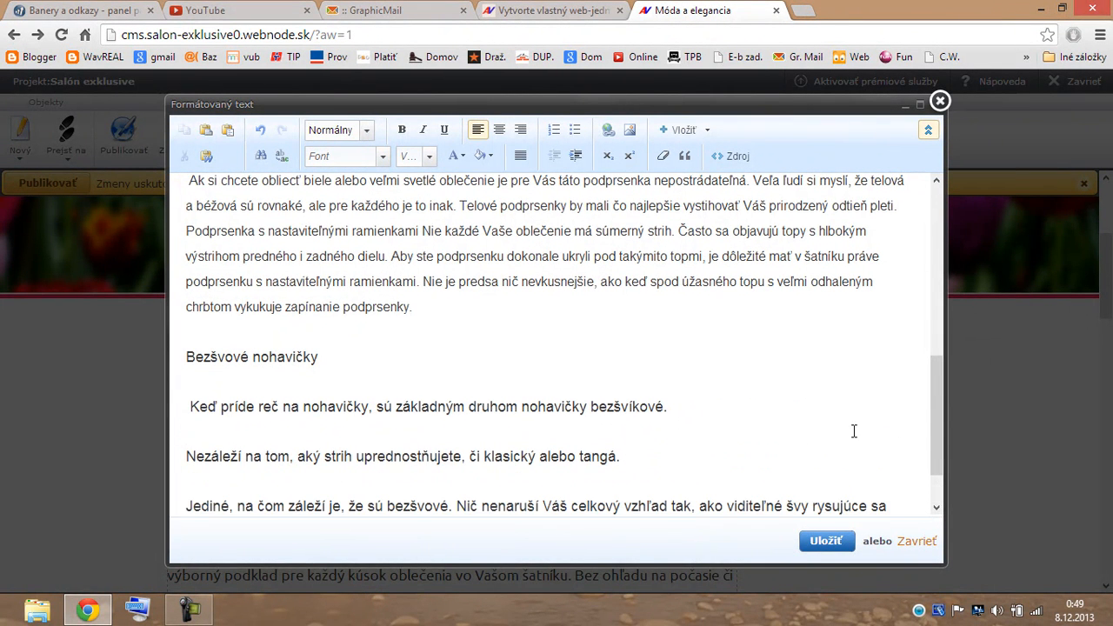
scroll(854, 431, down, 1)
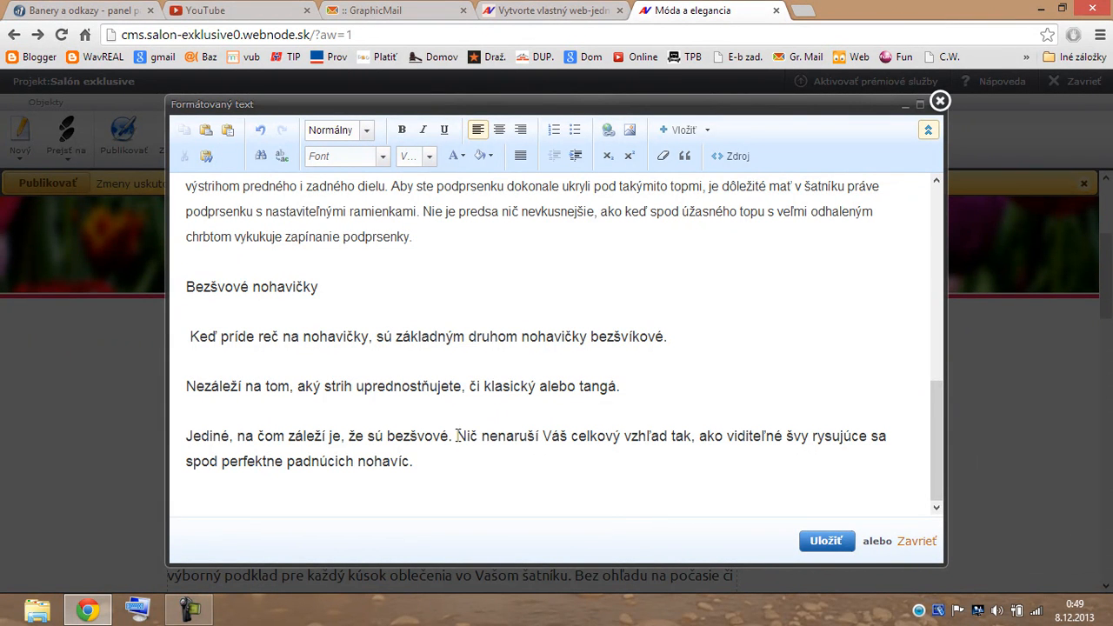
click(456, 436)
key(Return)
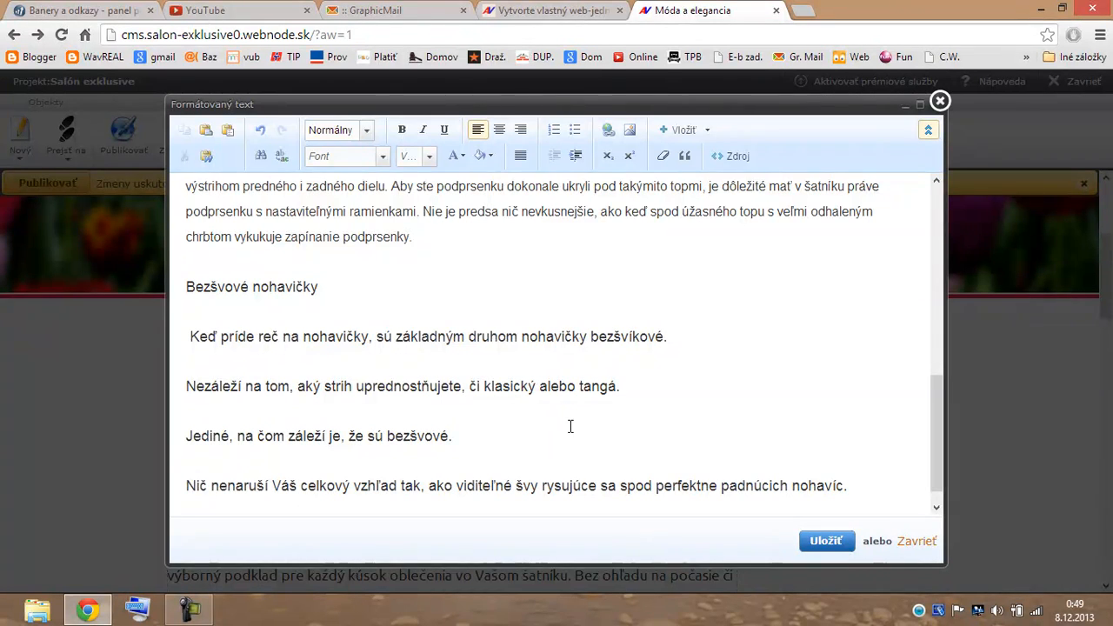
Make the four nohavičky paragraphs a numbered list 1–4 and save the homepage text.
drag(179, 332, 899, 484)
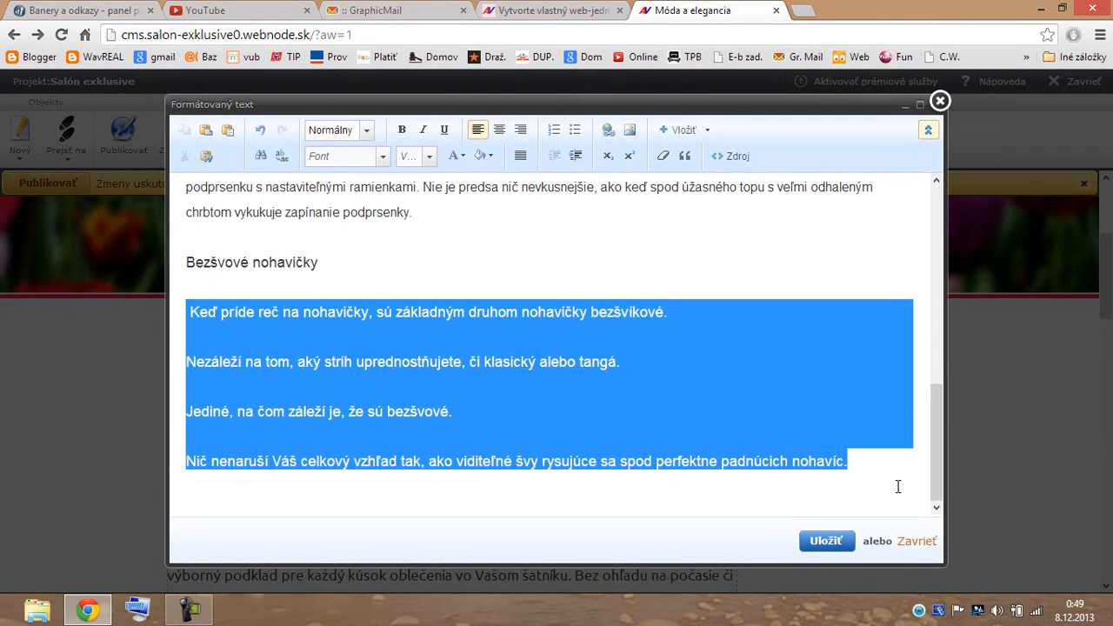
click(576, 131)
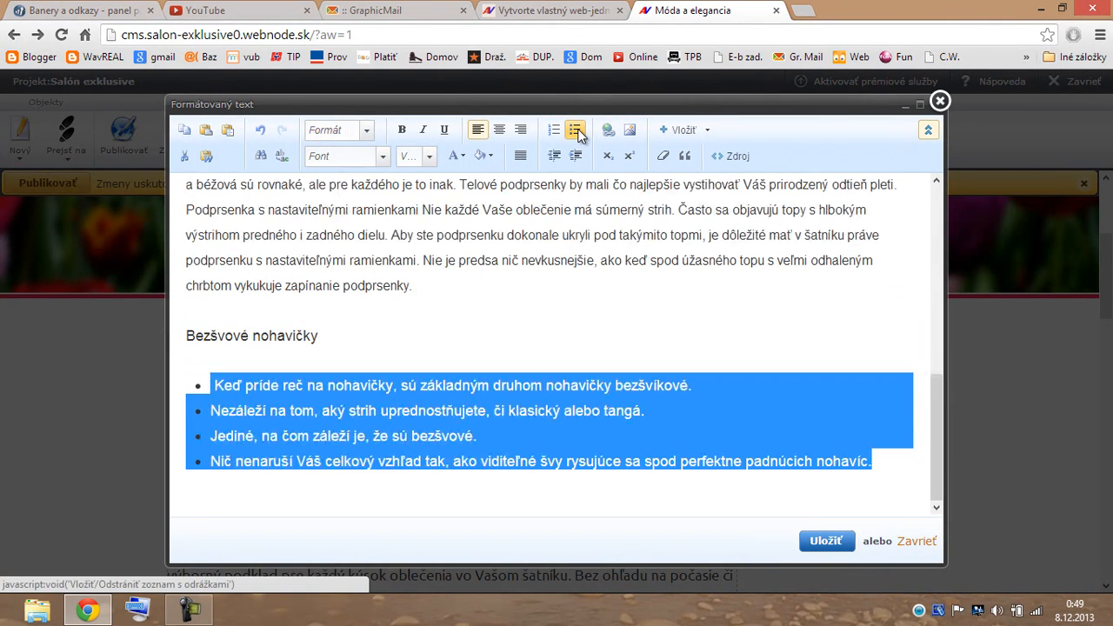
click(403, 503)
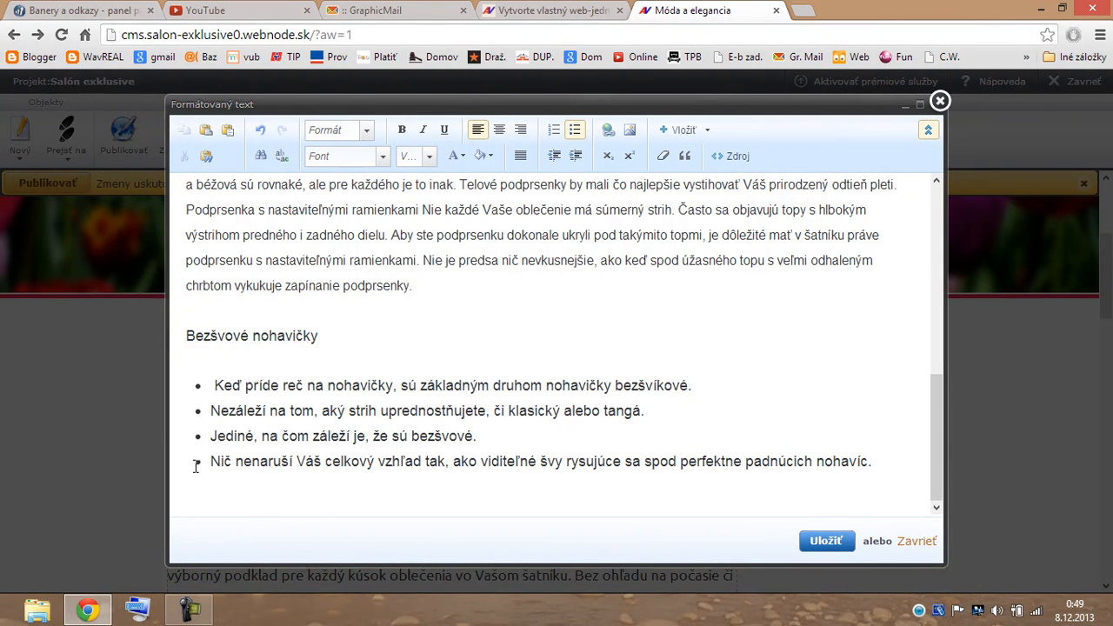
drag(185, 383, 907, 491)
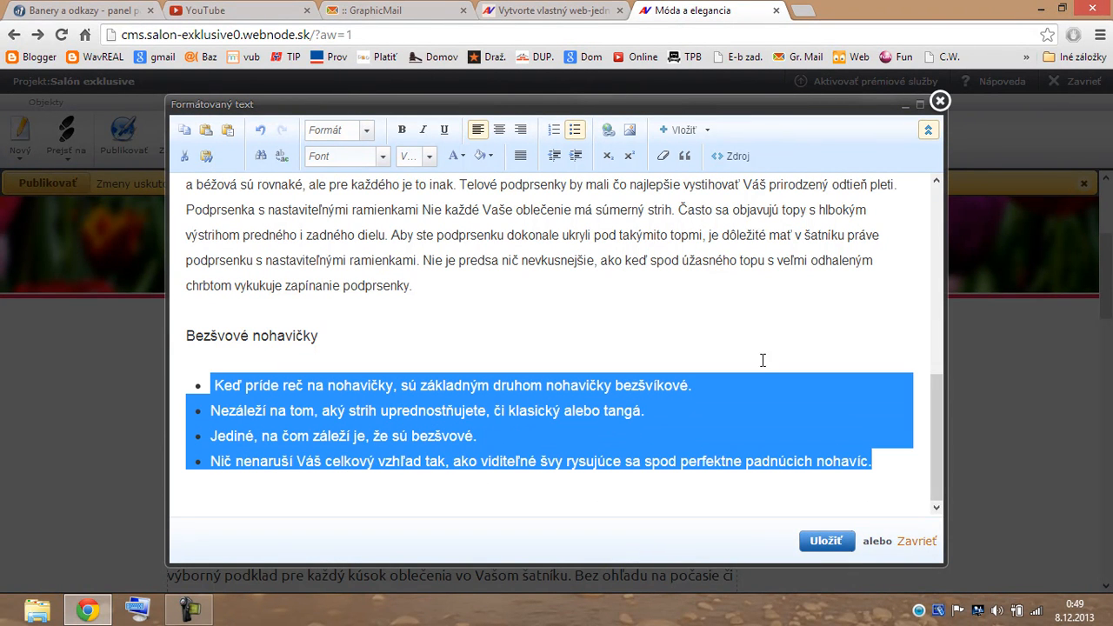
click(575, 131)
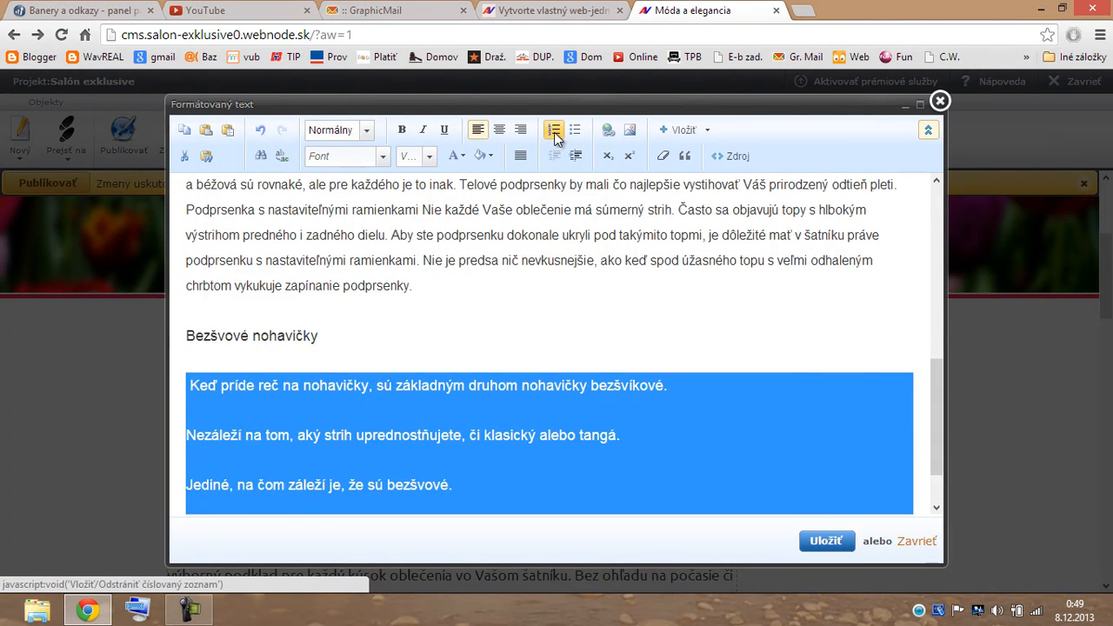
click(554, 131)
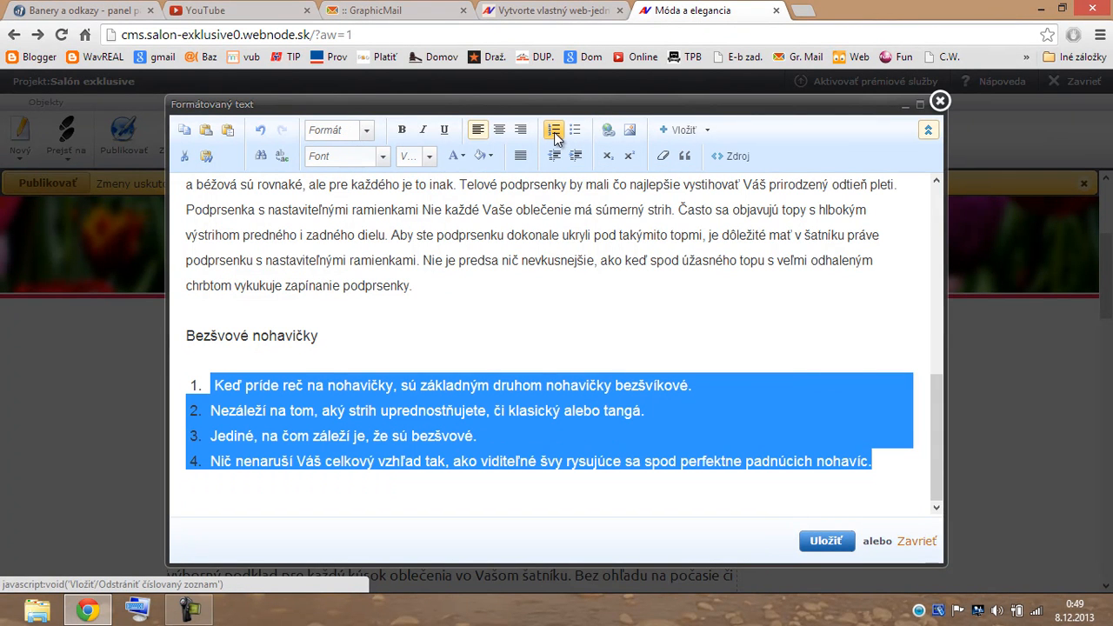
click(831, 543)
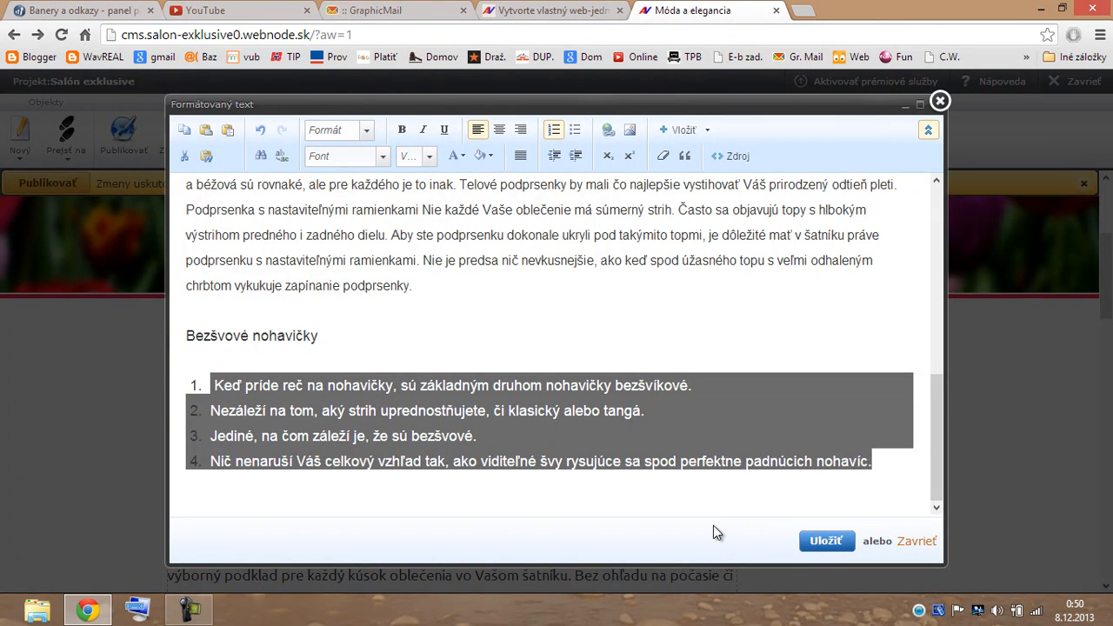
click(829, 542)
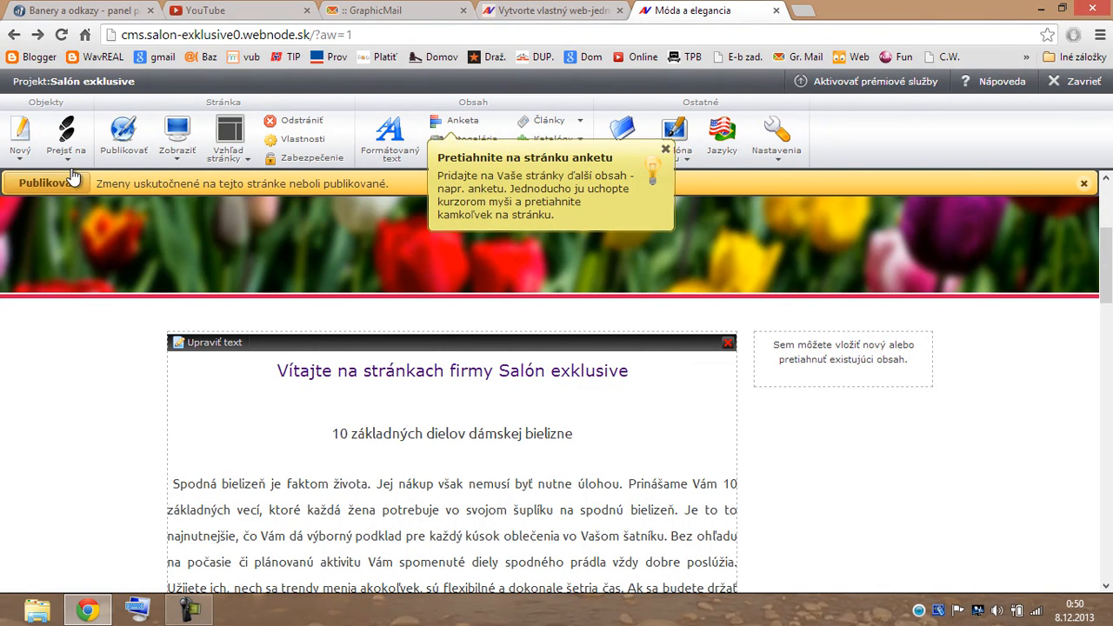
Preview the homepage's working version (Pracovná verzia), scroll through it, then return to the CMS tab.
click(179, 161)
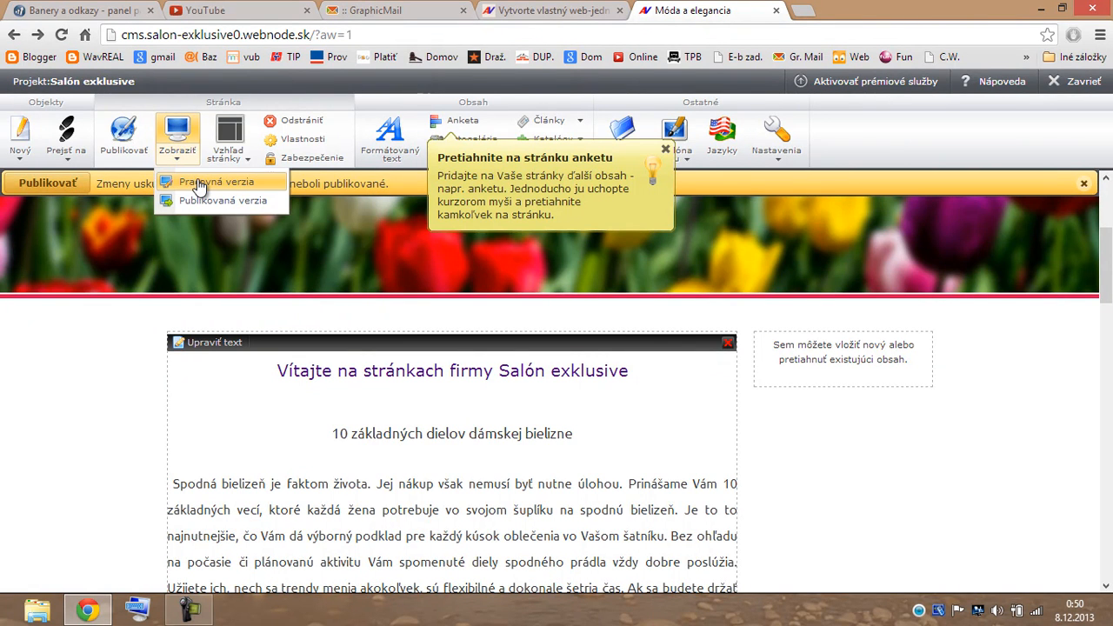
click(199, 182)
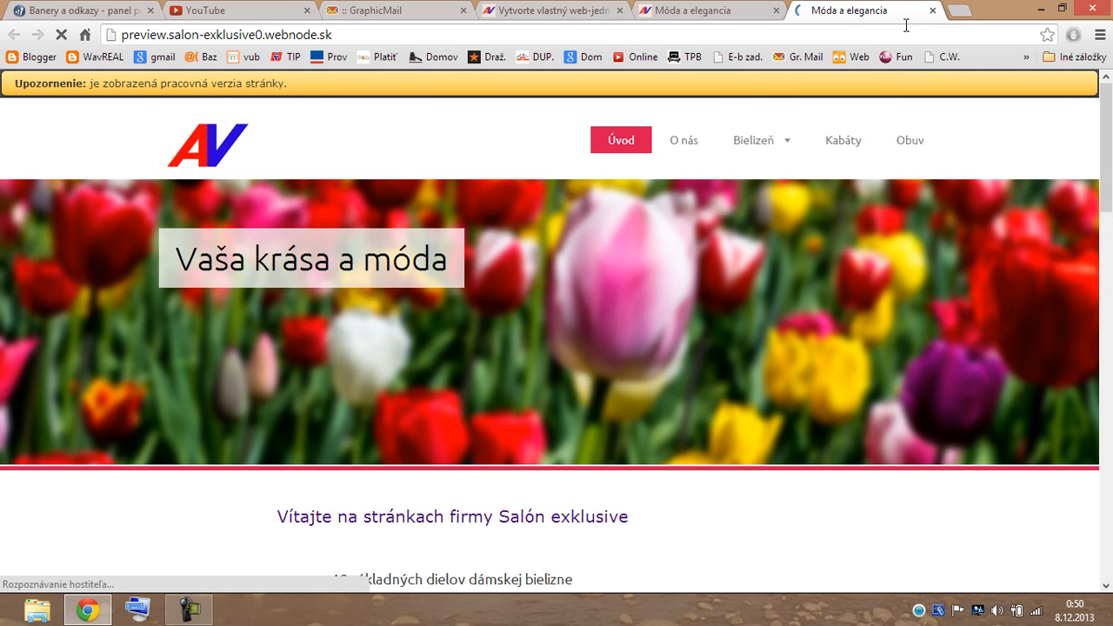
scroll(866, 139, down, 4)
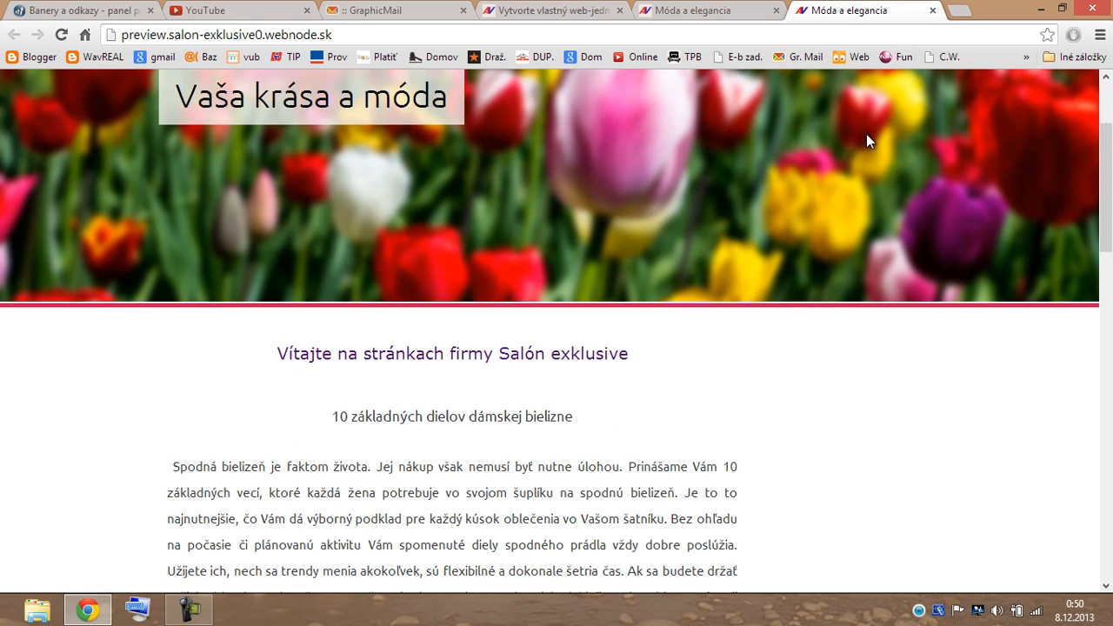
scroll(866, 158, down, 6)
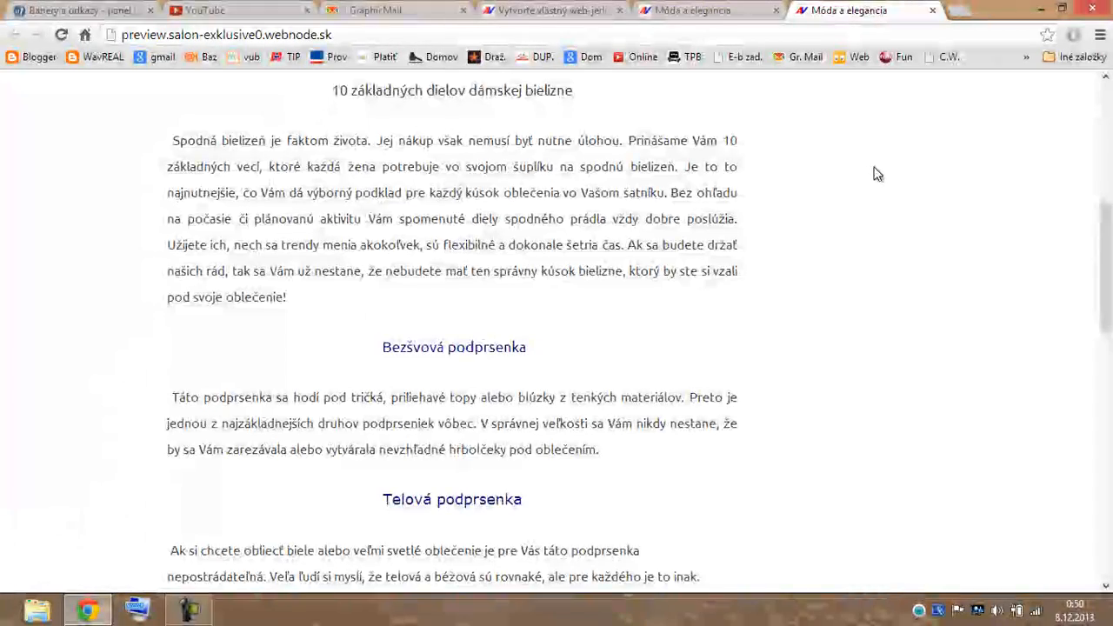
scroll(876, 174, down, 3)
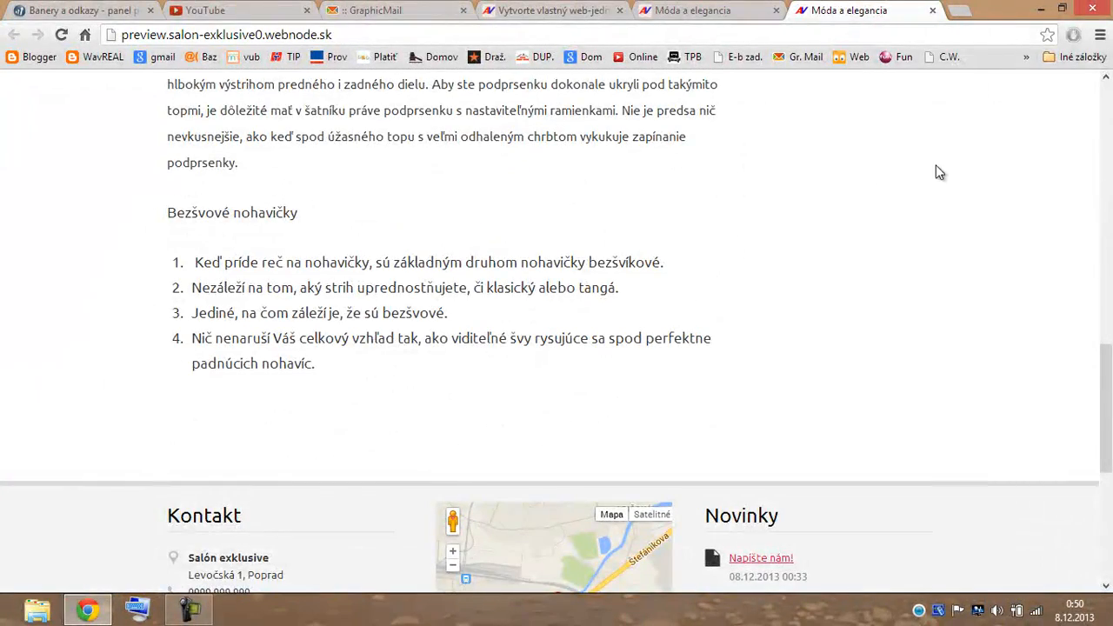
scroll(932, 172, up, 6)
scroll(937, 169, up, 2)
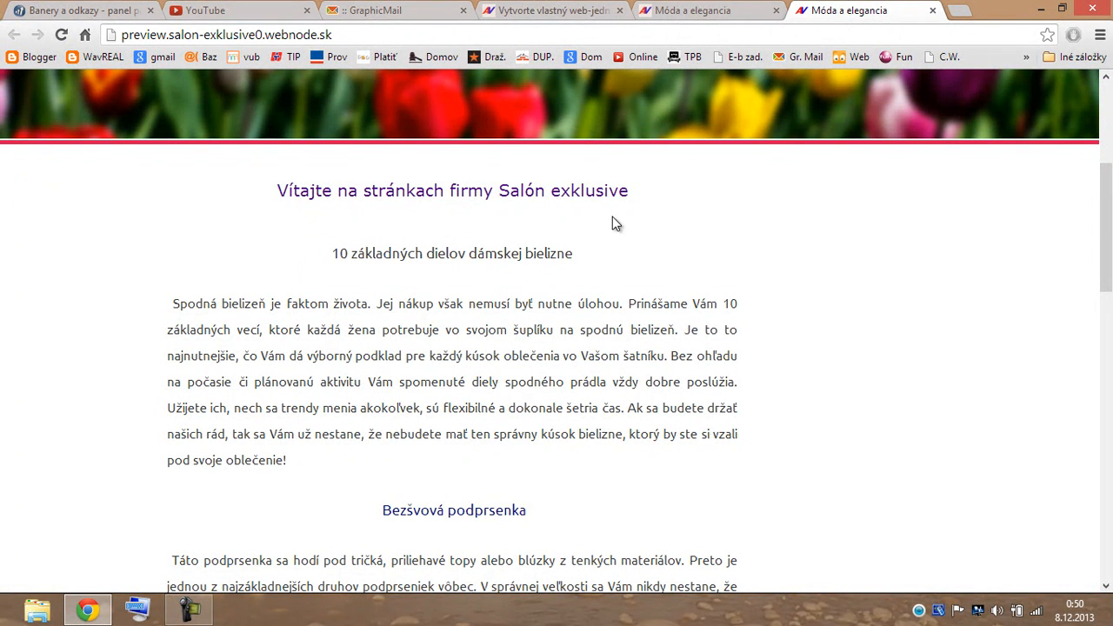
click(746, 12)
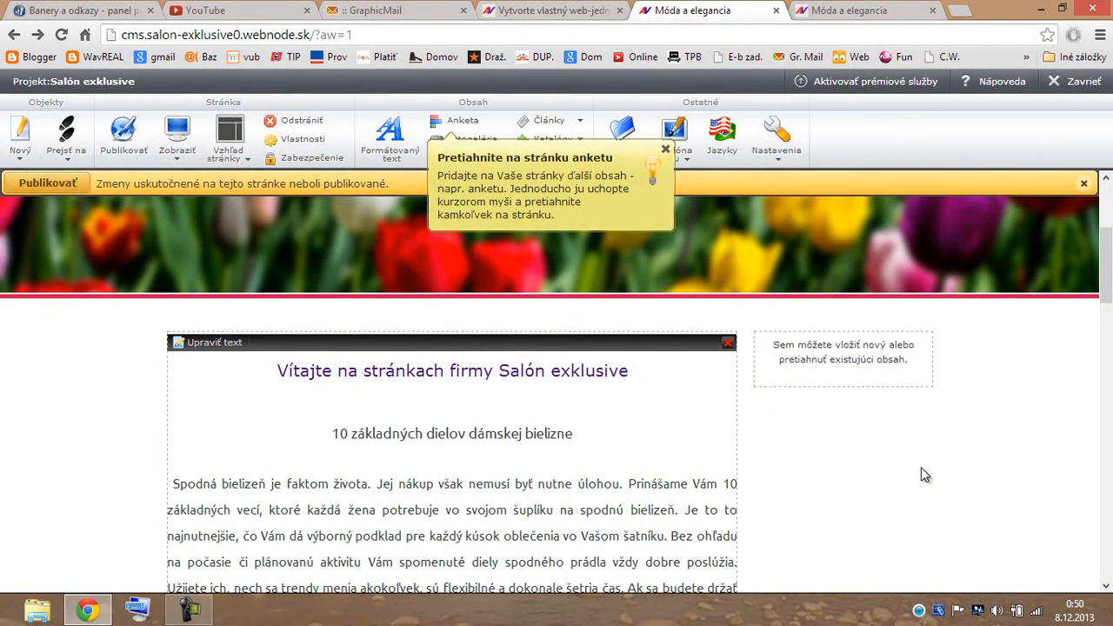
Browse the Vložiť image dialog and insert menu without inserting anything, then reopen the welcome text with Upraviť text.
click(213, 342)
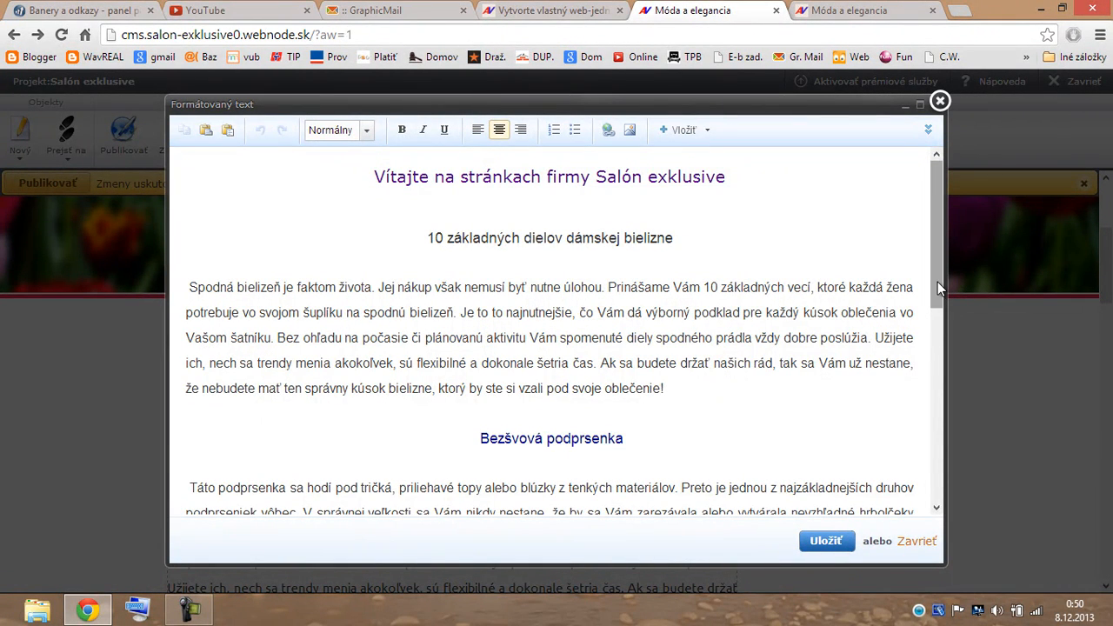
drag(939, 281, 941, 356)
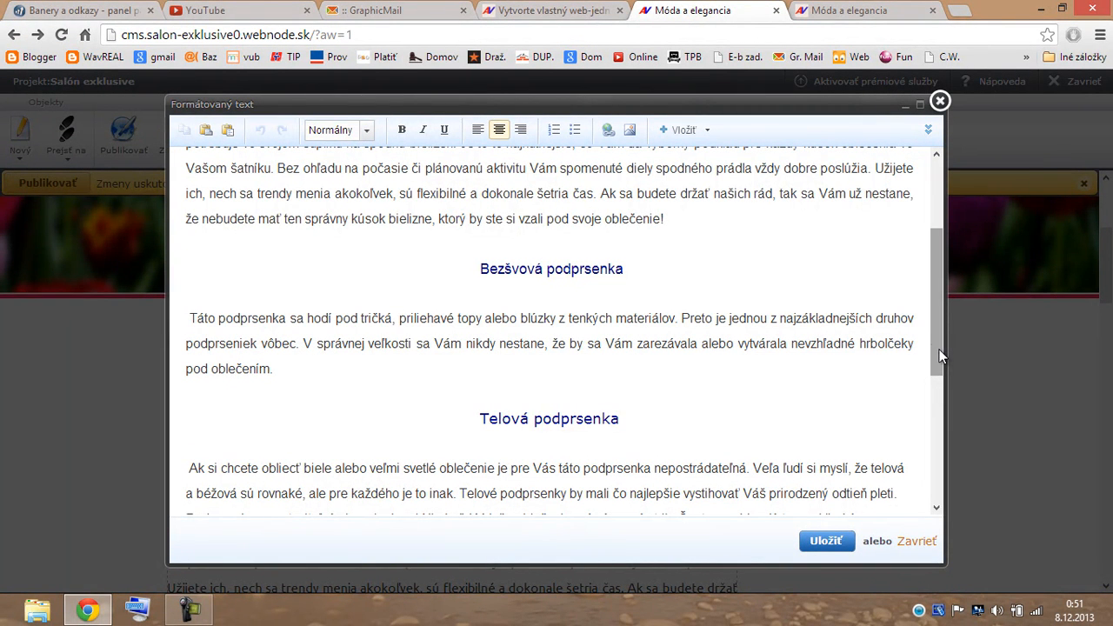
click(630, 132)
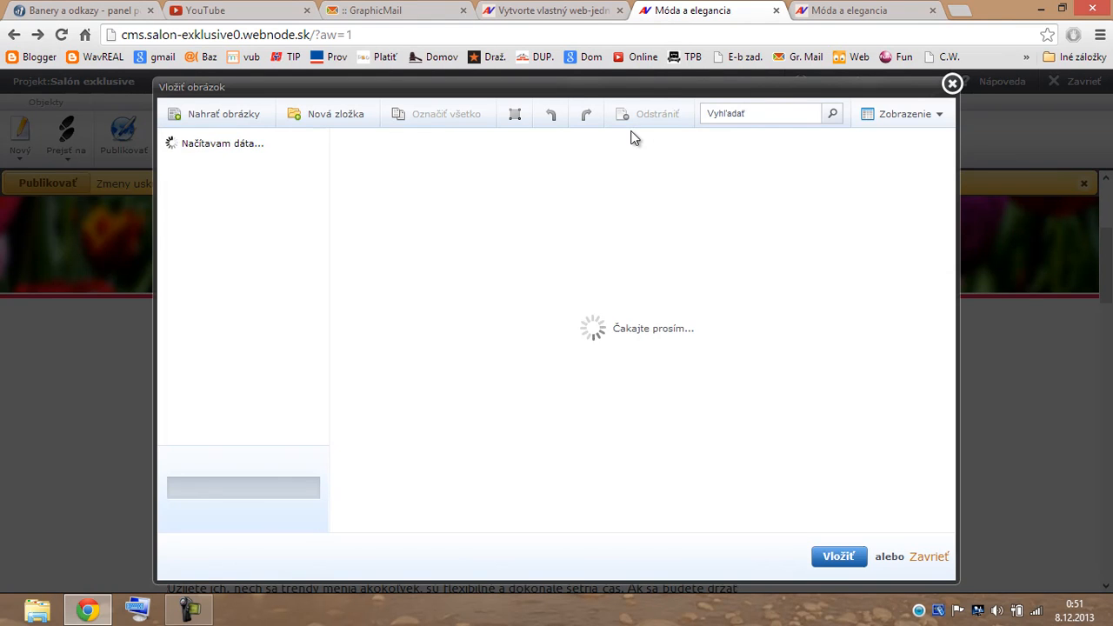
click(952, 84)
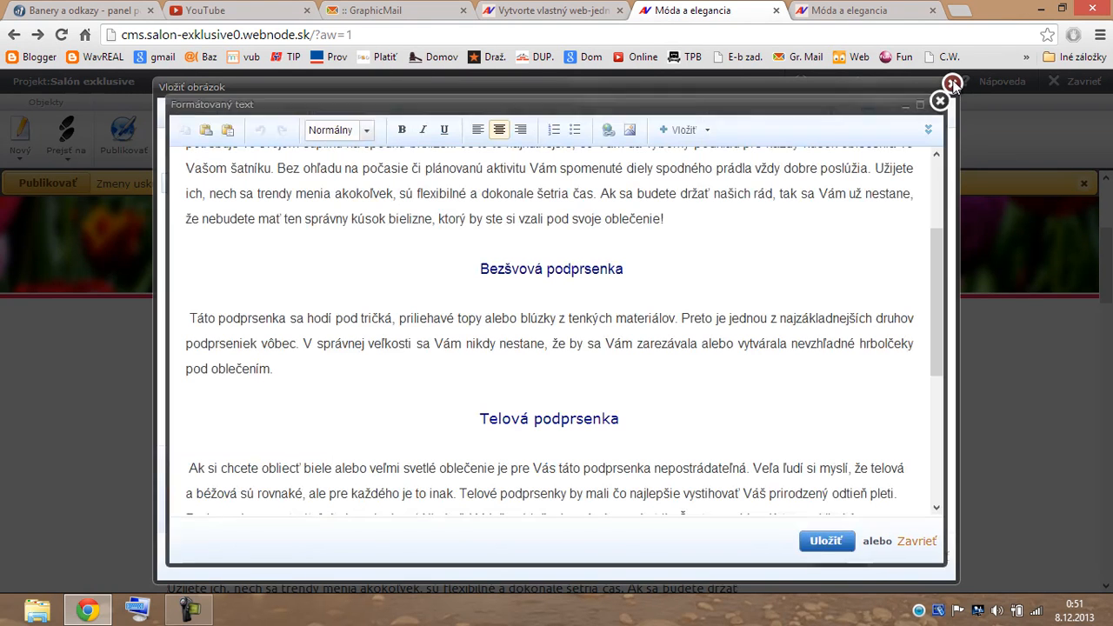
click(684, 129)
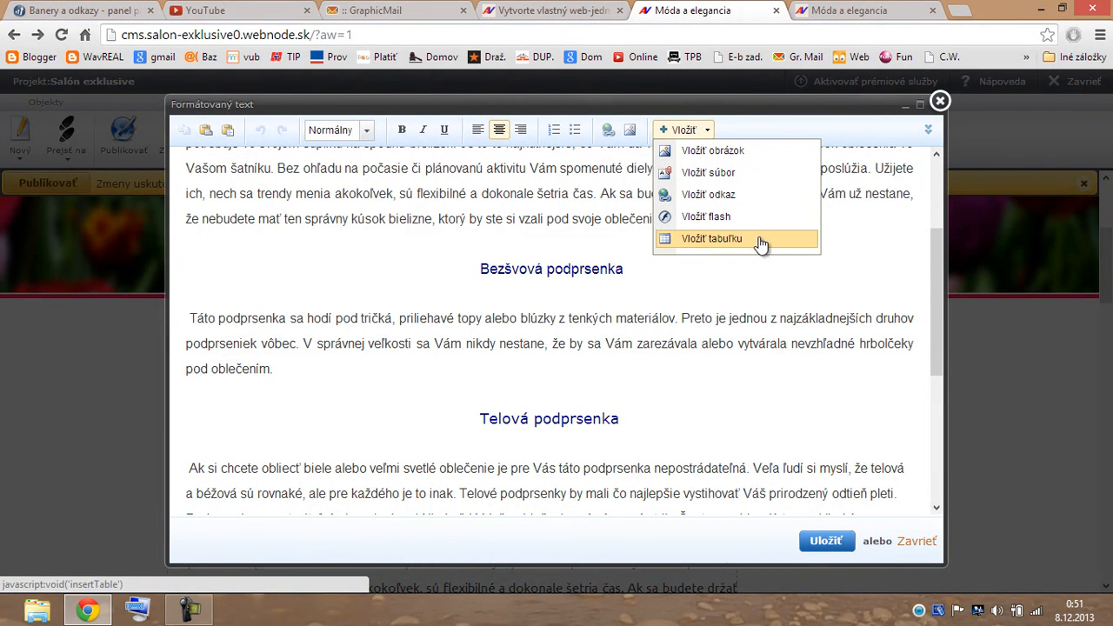
click(940, 101)
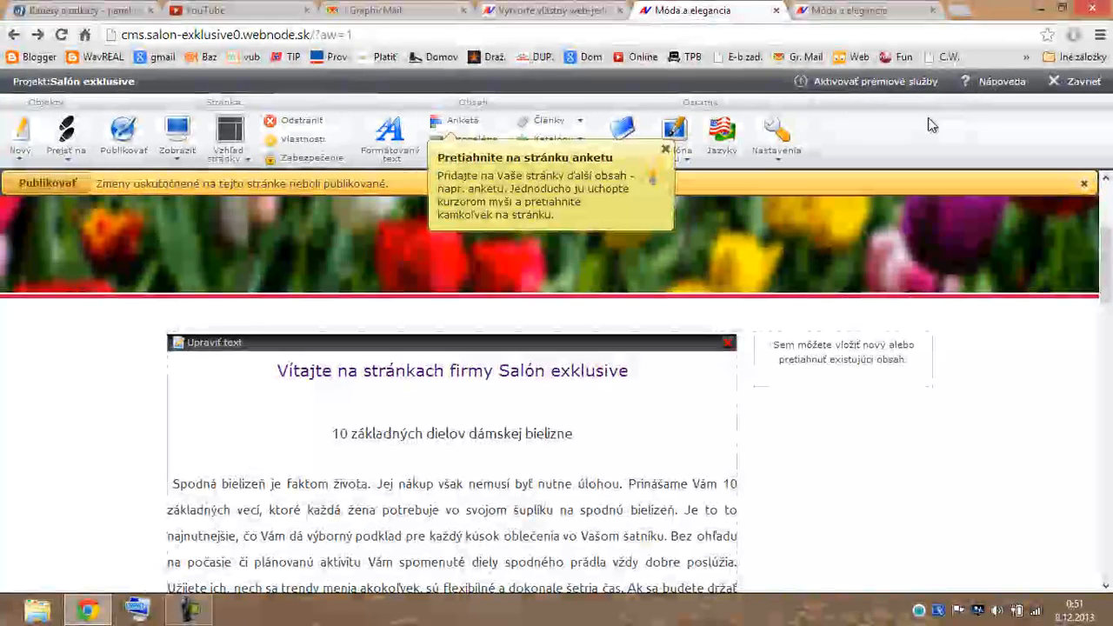
scroll(787, 420, down, 1)
click(225, 263)
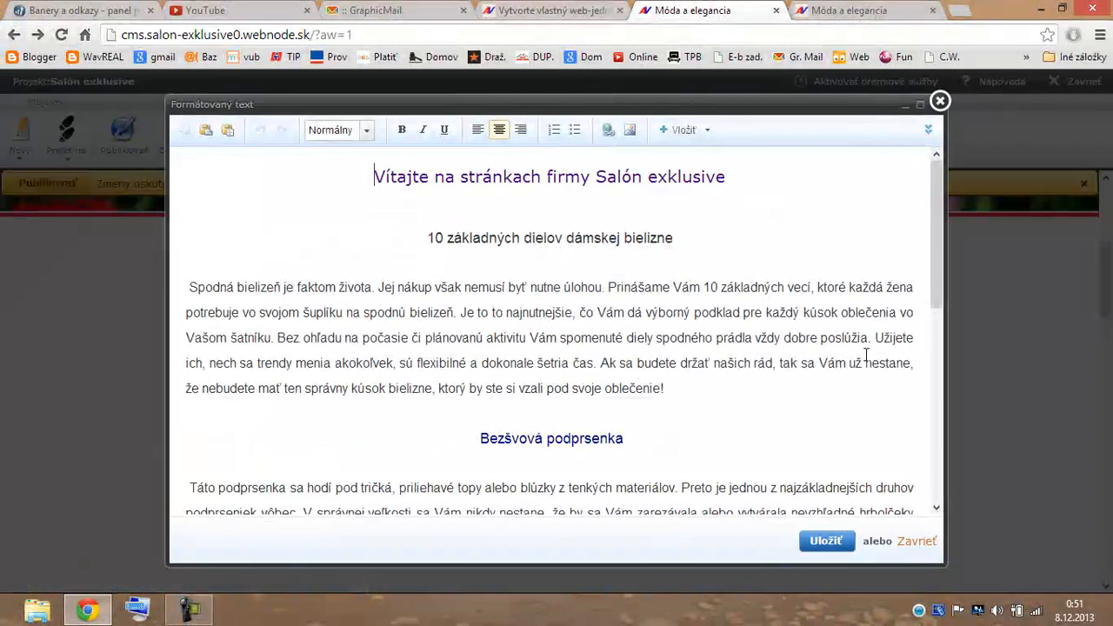
drag(936, 294, 946, 253)
drag(188, 287, 280, 288)
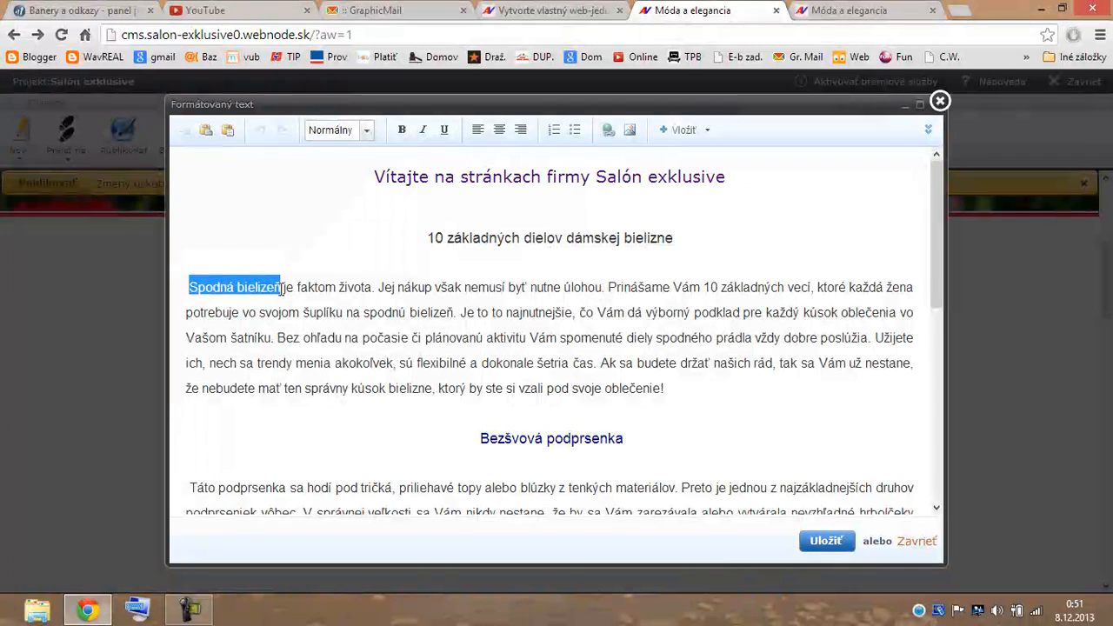
click(609, 130)
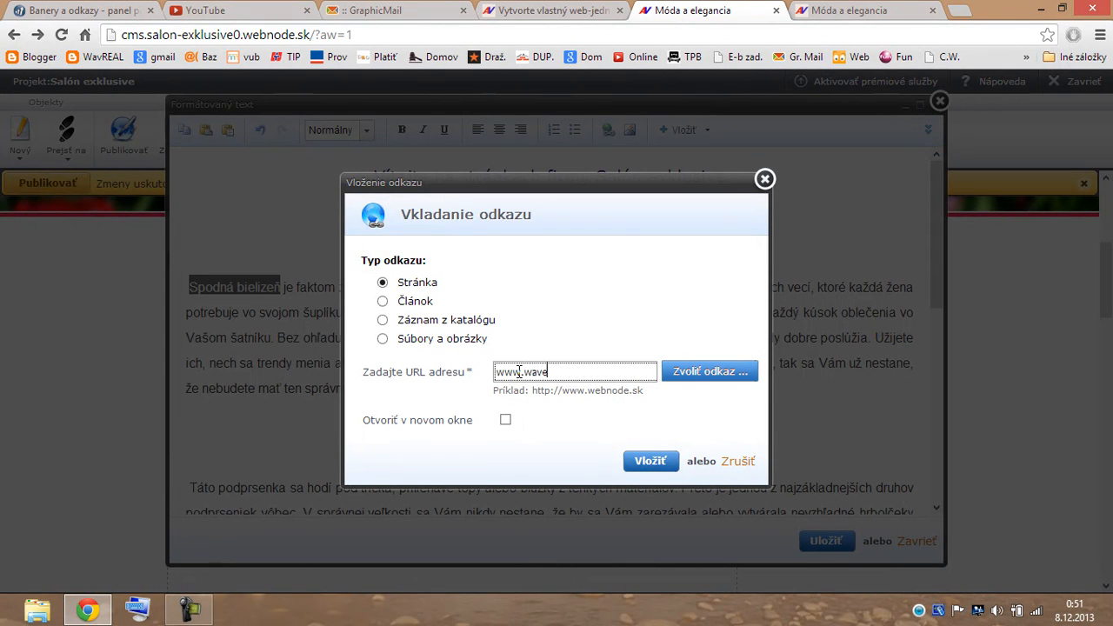
text(egancia.sk)
click(506, 422)
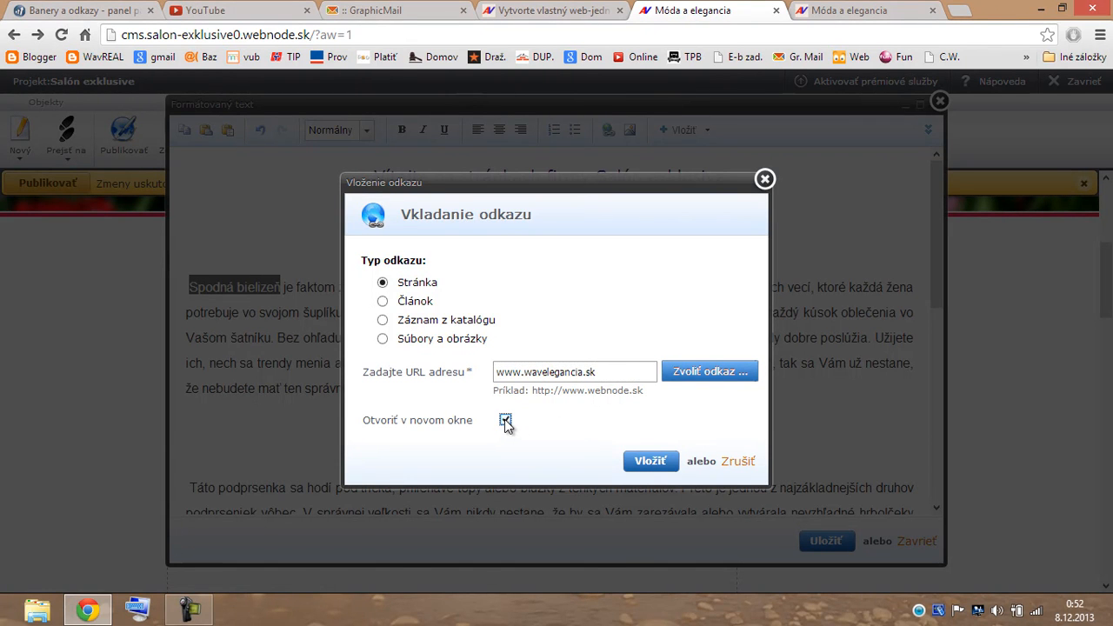
click(651, 463)
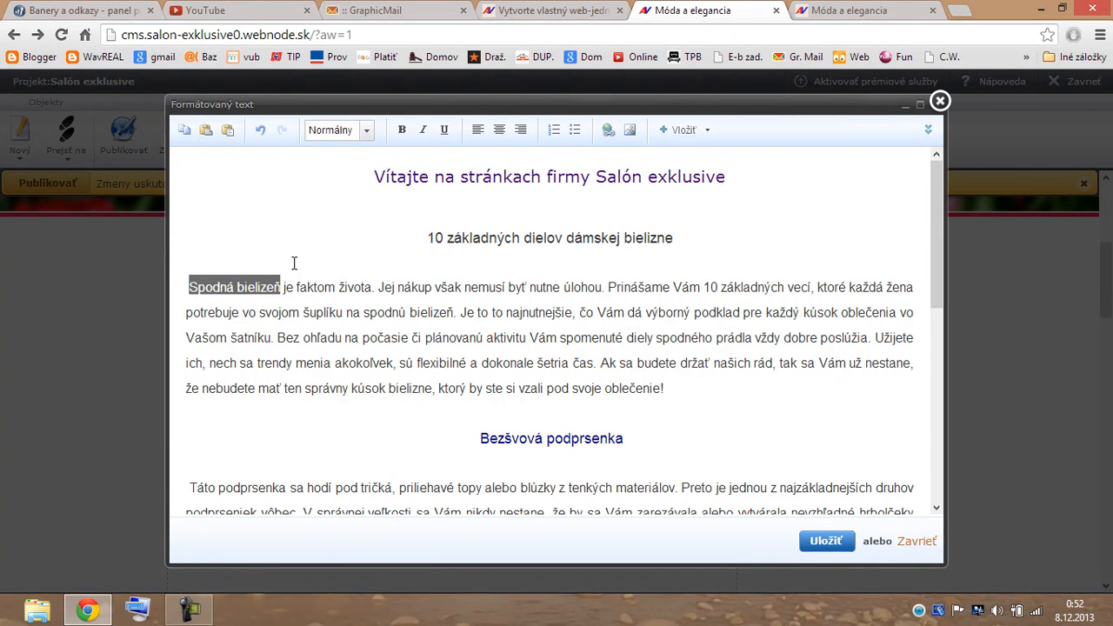
Format 'Spodná bielizeň' as italic, underlined and dark green via Farba textu, then save with Uložiť.
click(424, 133)
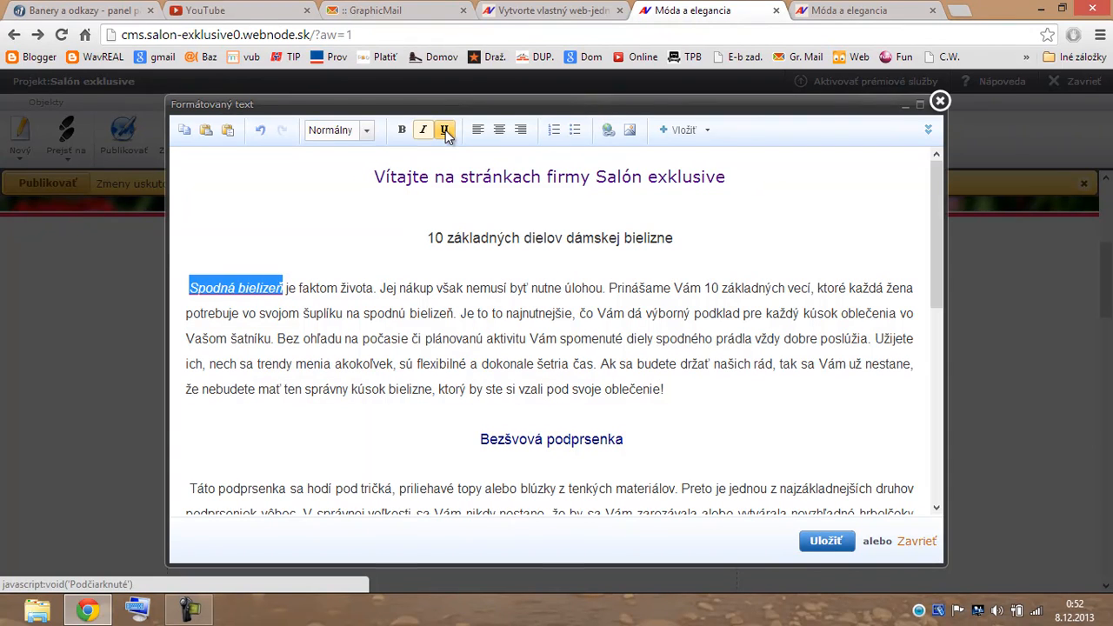
click(929, 132)
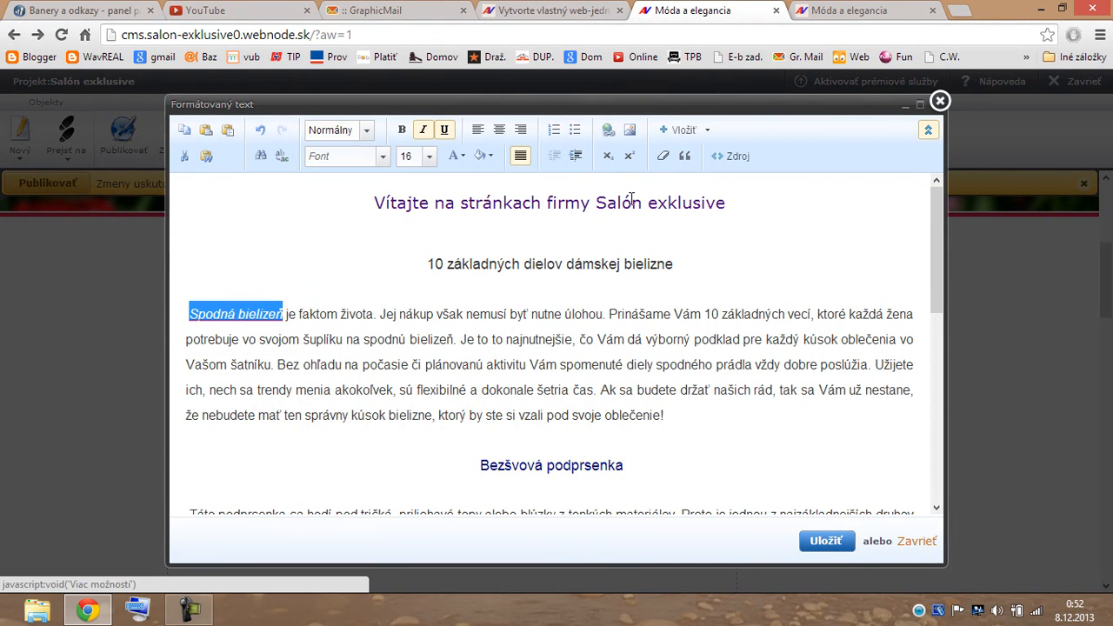
click(464, 159)
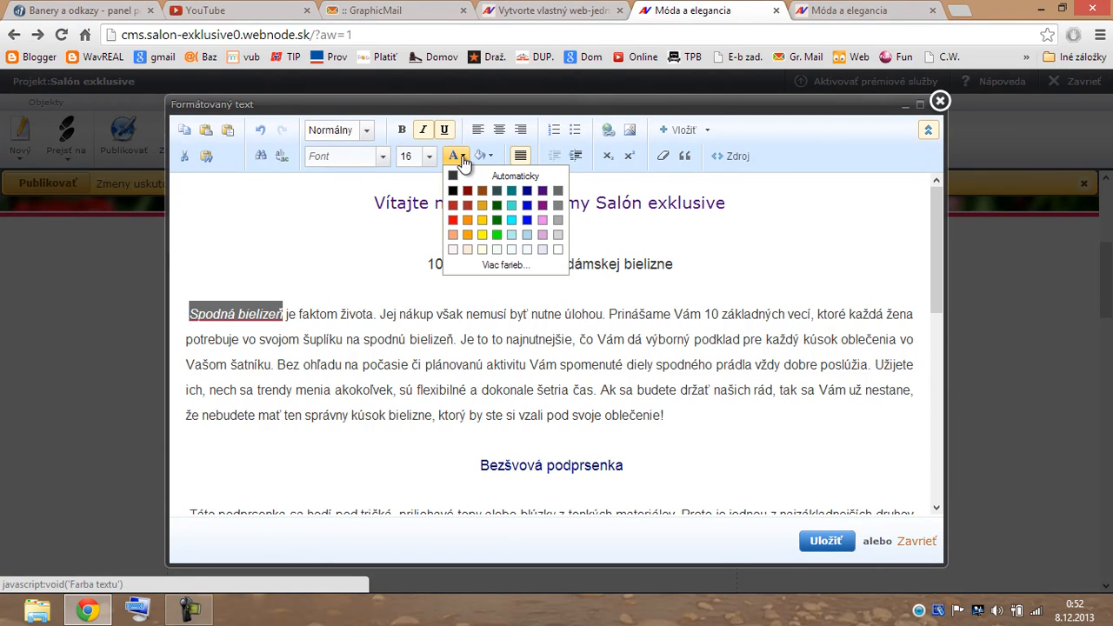
click(496, 207)
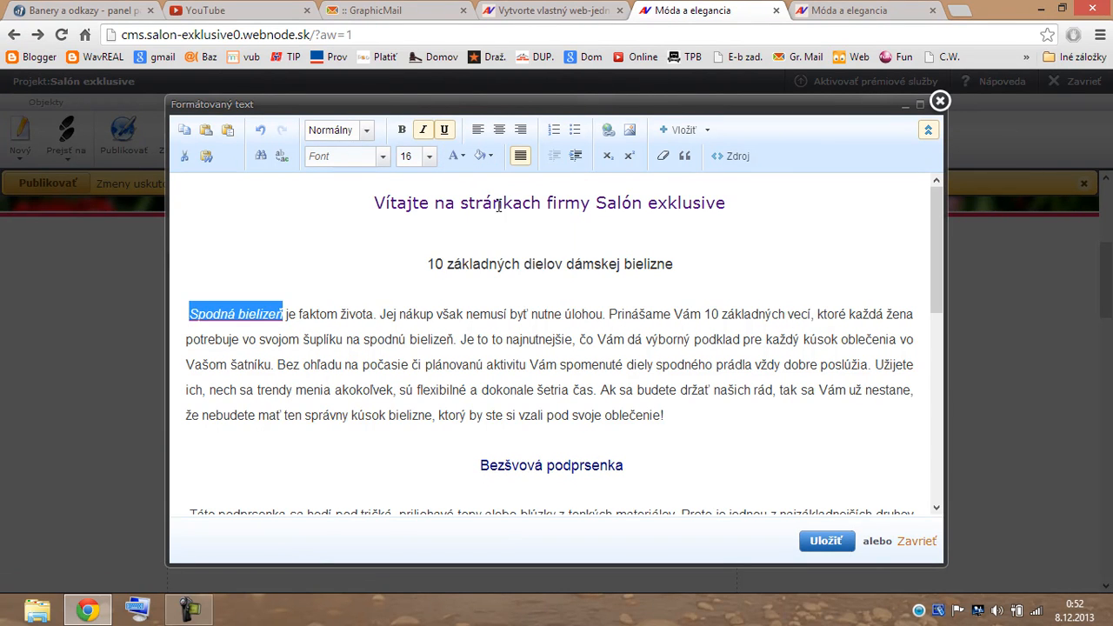
click(384, 446)
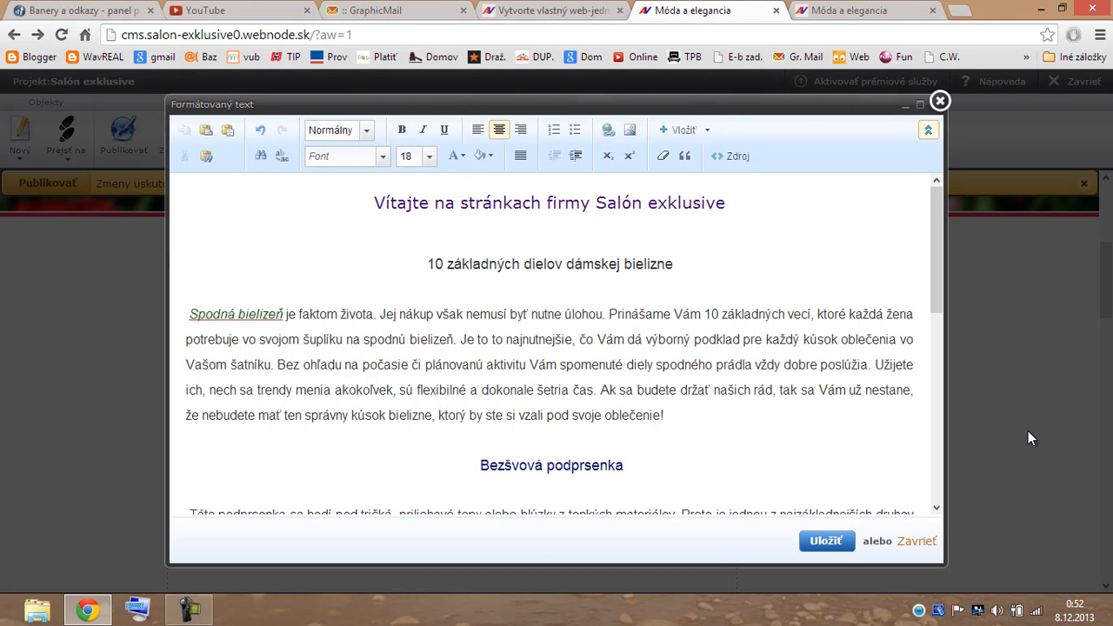
click(826, 541)
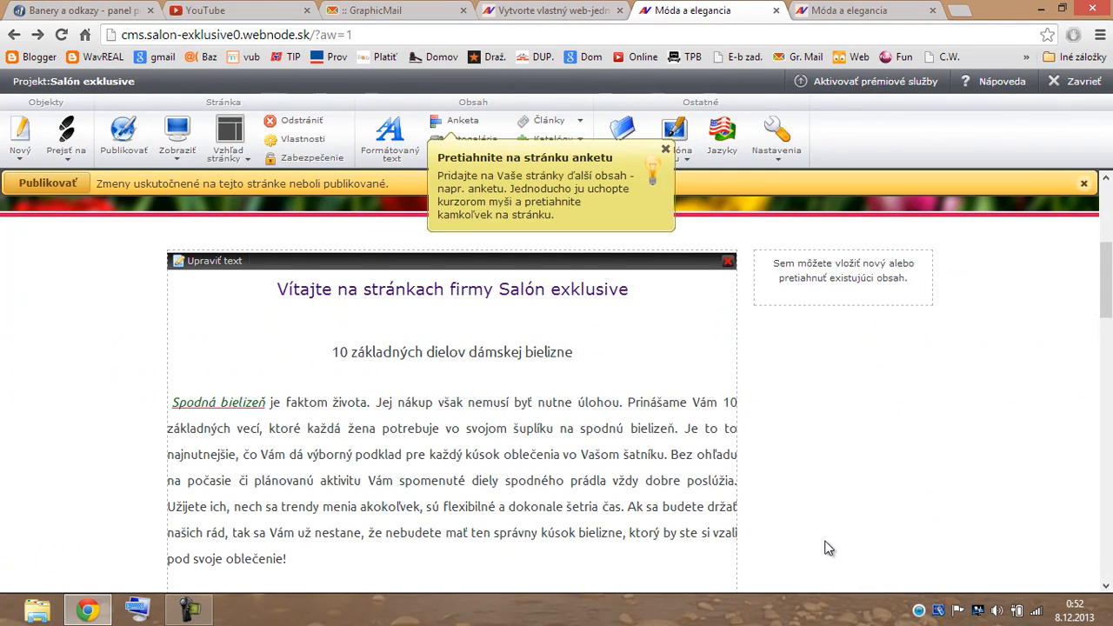
click(231, 405)
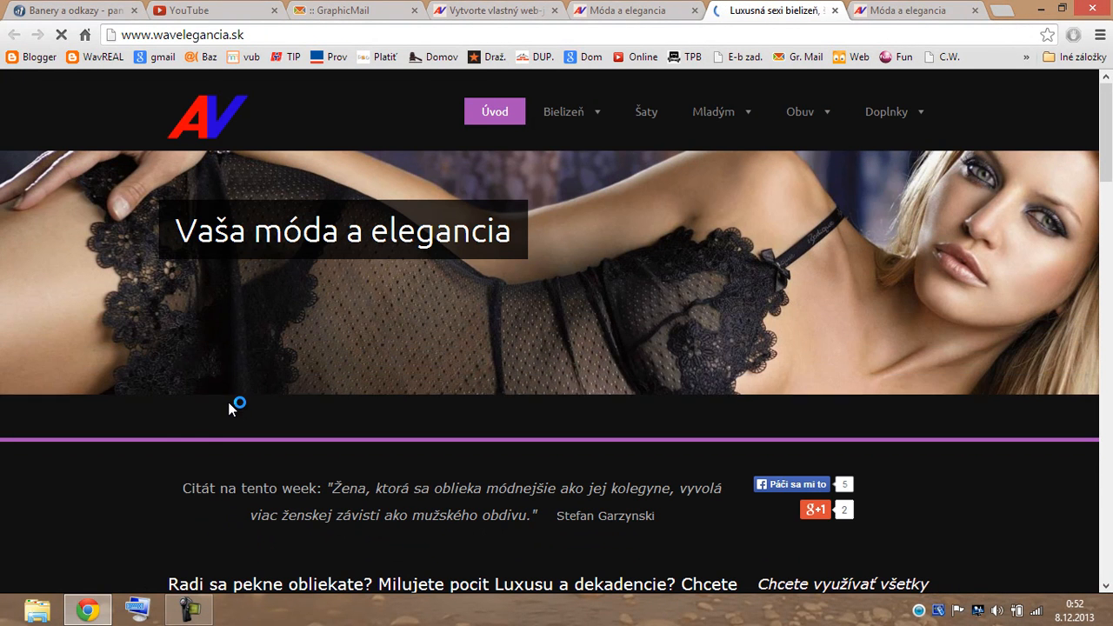
click(834, 11)
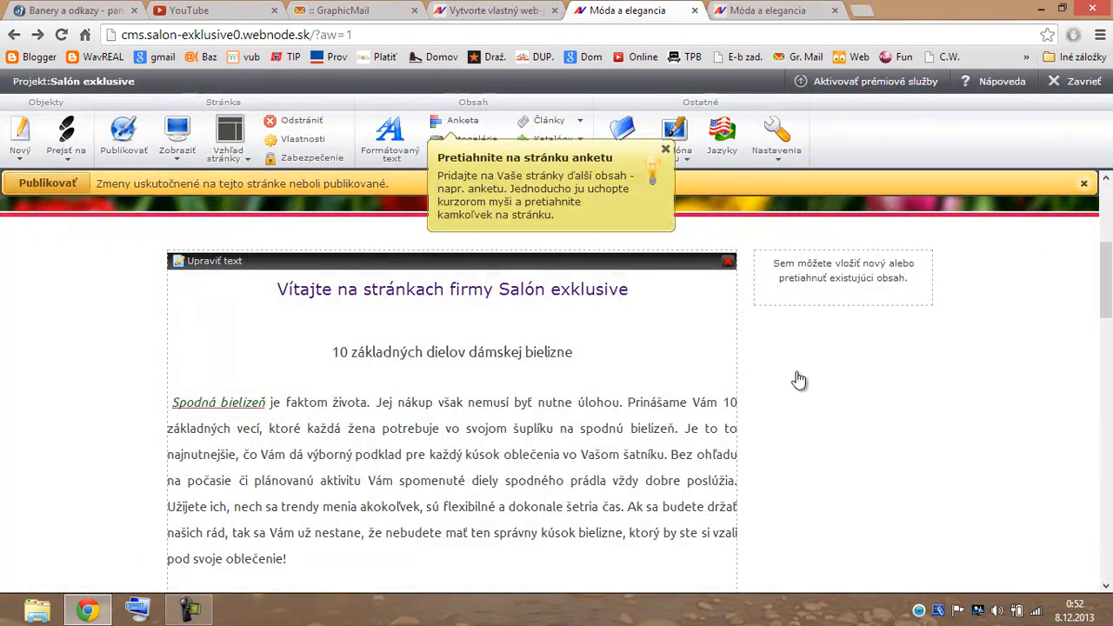
scroll(822, 402, down, 2)
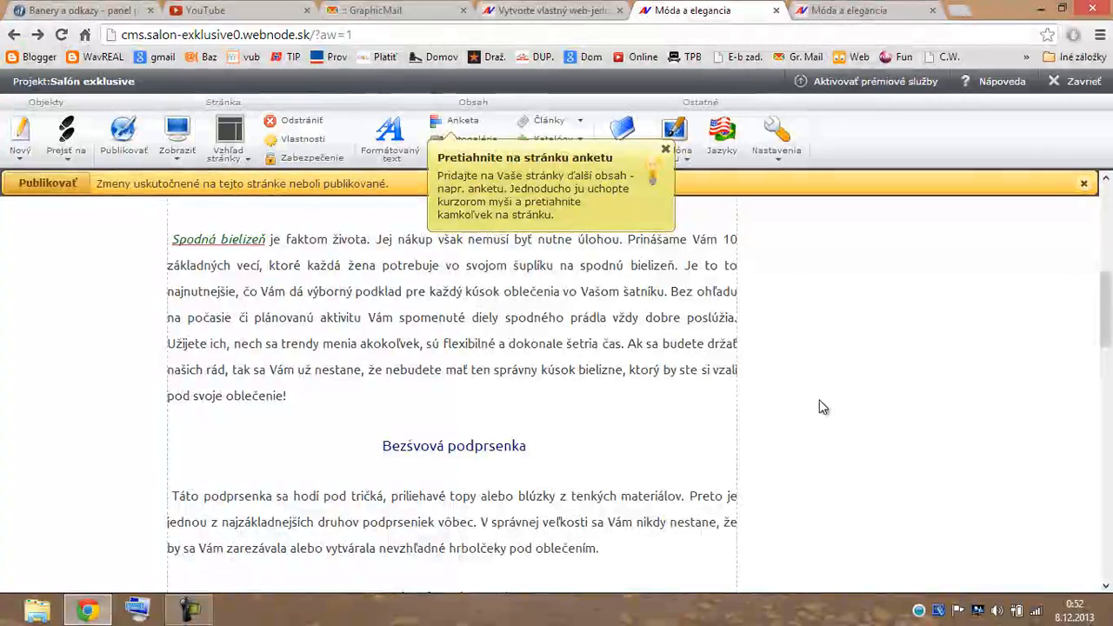
scroll(820, 400, up, 3)
scroll(823, 407, down, 1)
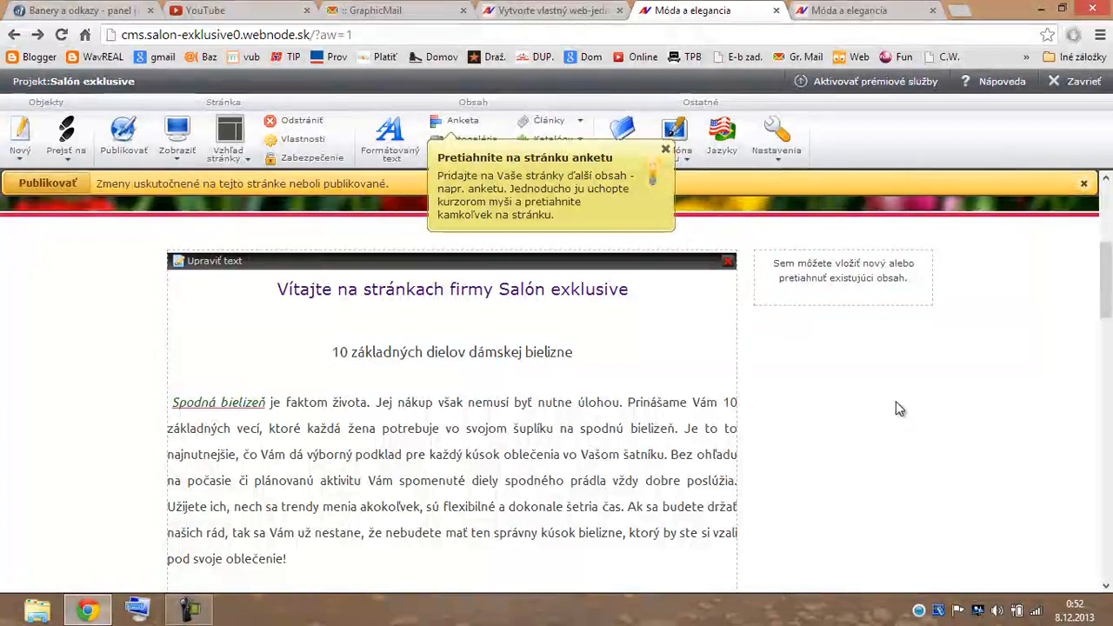
scroll(897, 400, down, 1)
scroll(897, 401, down, 2)
scroll(897, 401, up, 3)
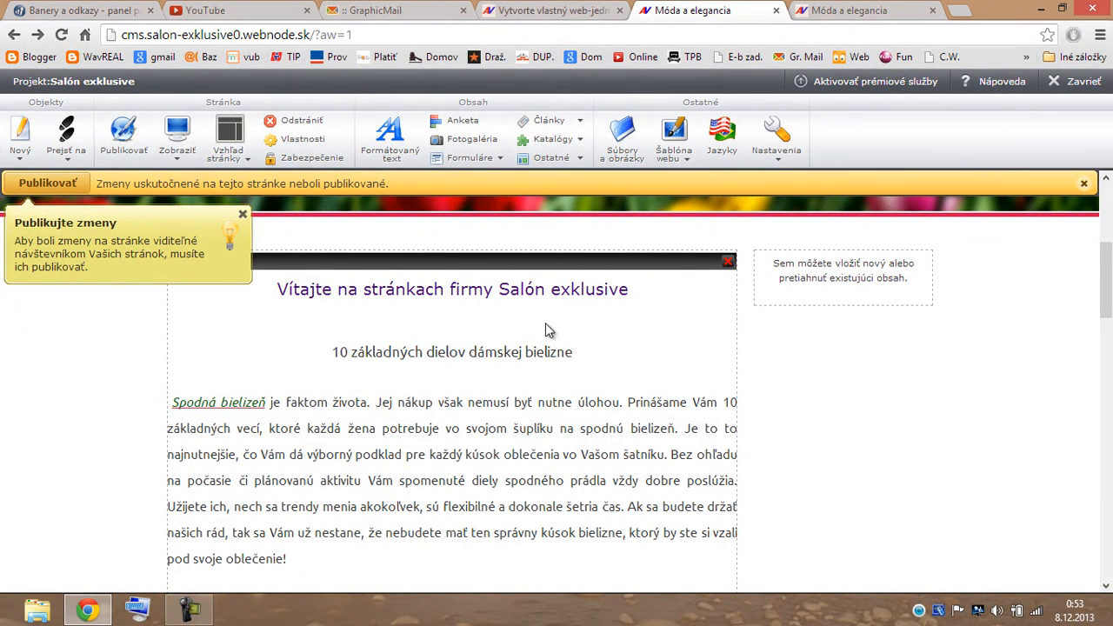
Copy the Lipt Kokava 02 03 13 video's address from its YouTube edit page and return to Webnode.
click(253, 17)
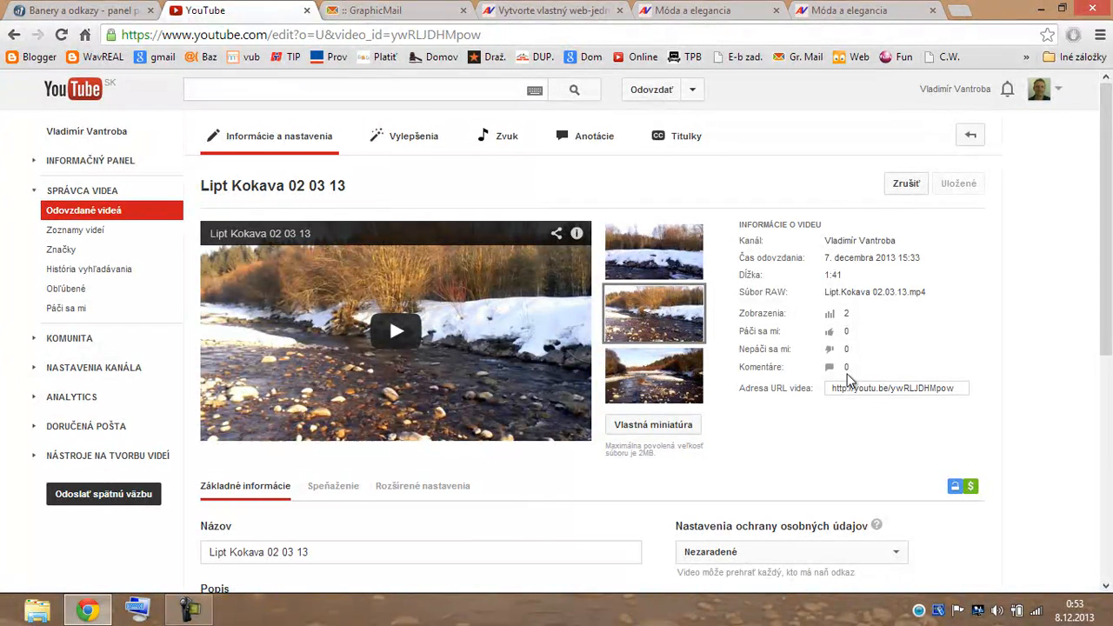
drag(963, 393, 819, 399)
key(ctrl+c)
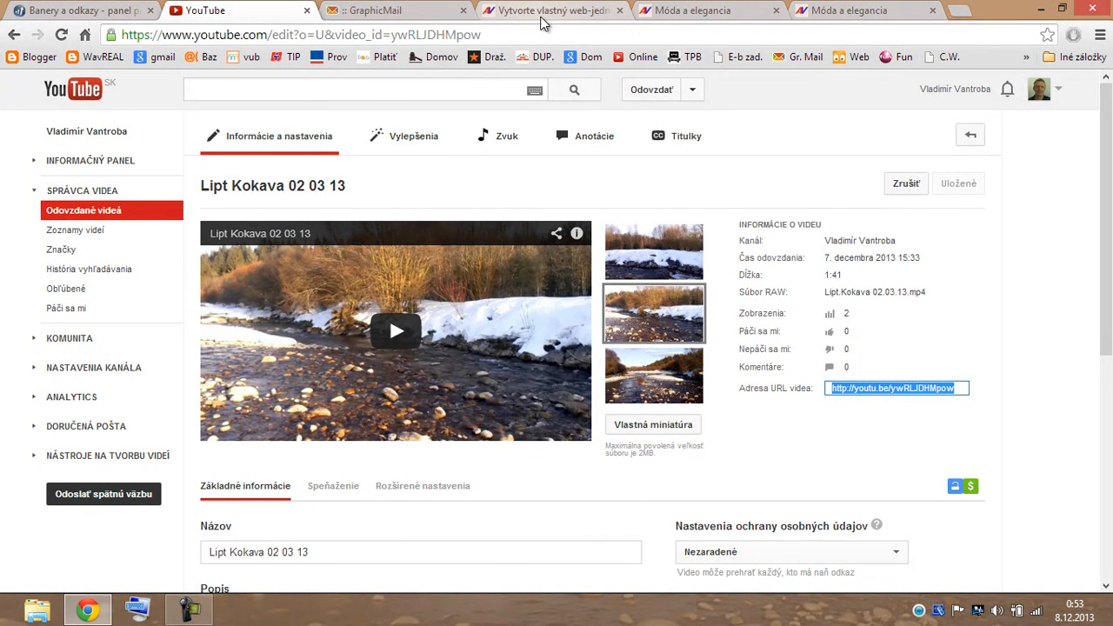
click(548, 19)
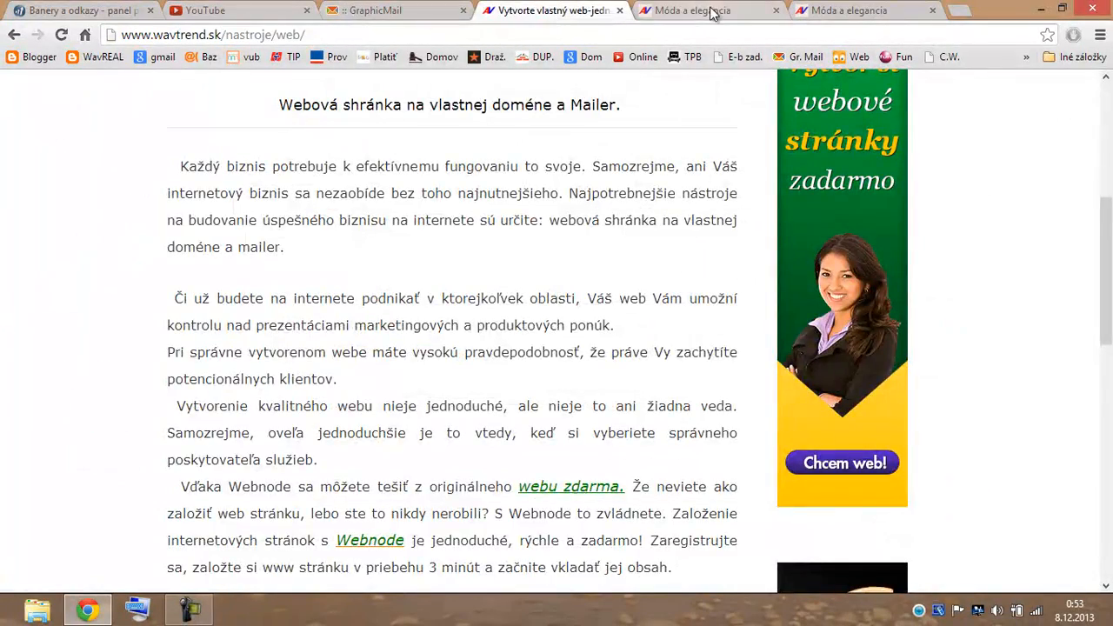
click(708, 12)
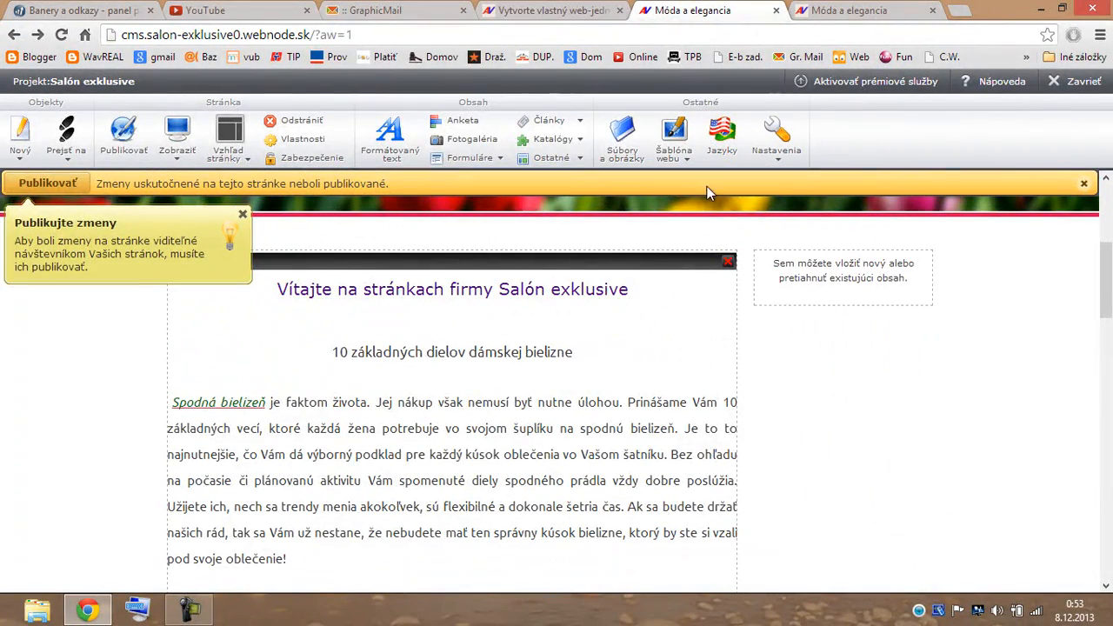
Place a YouTube widget below the numbered list with the pasted Lipt Kokava 02 03 13 video address.
click(561, 162)
mouse_move(562, 186)
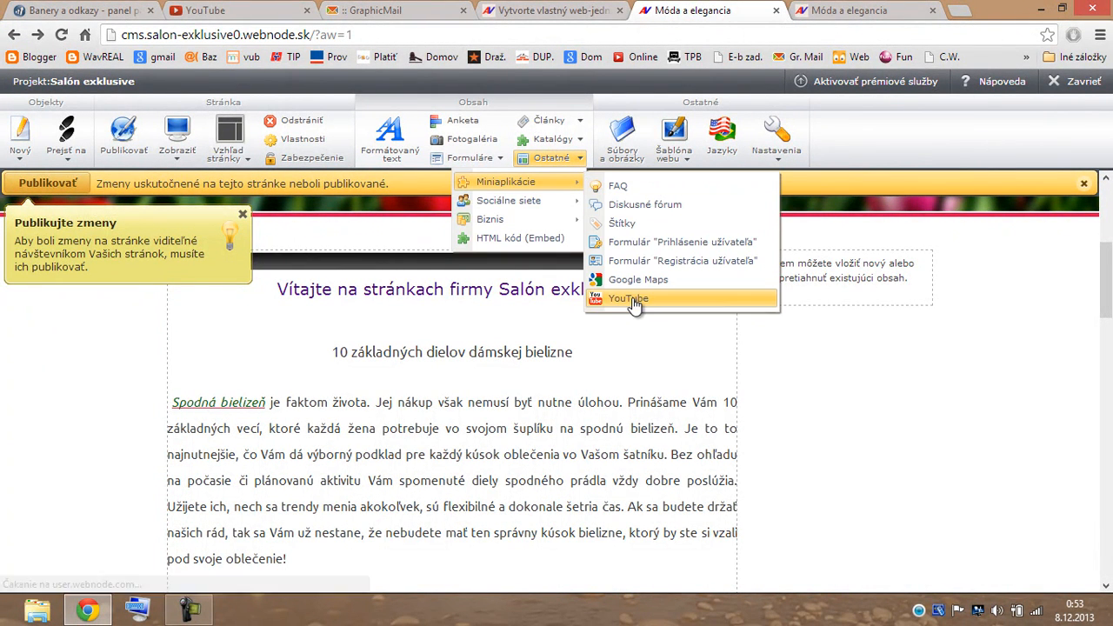
drag(633, 304, 435, 520)
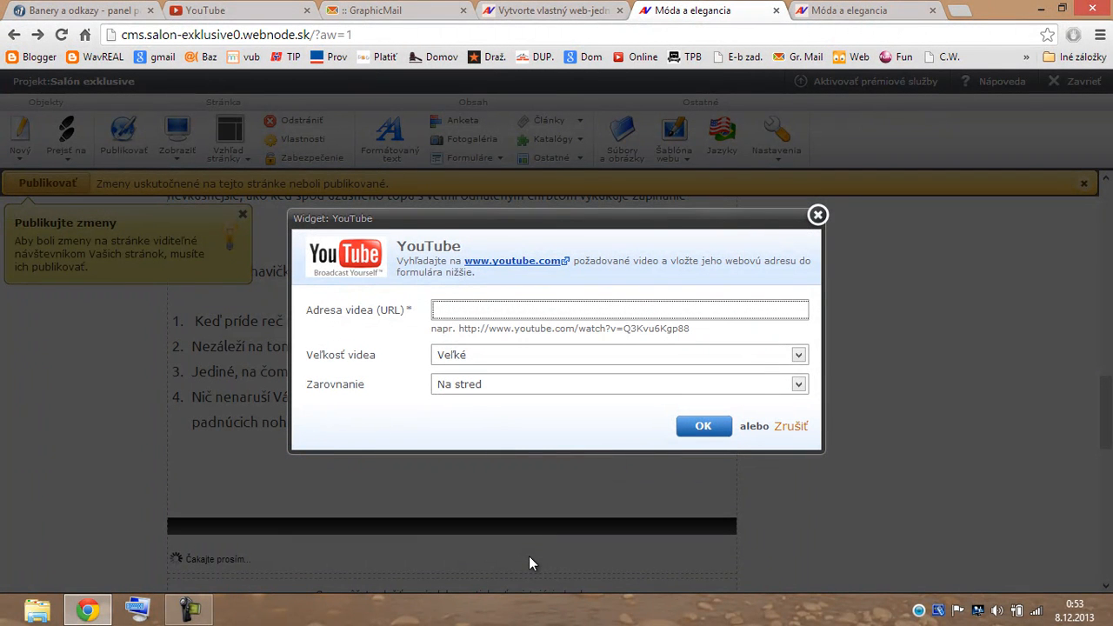
key(ctrl+v)
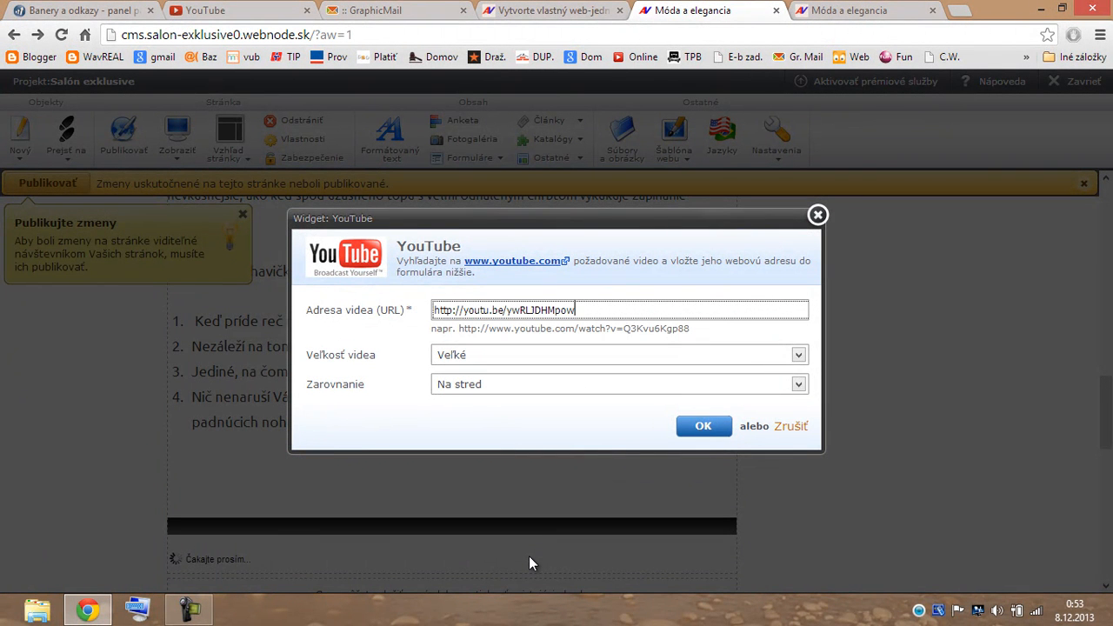
click(704, 444)
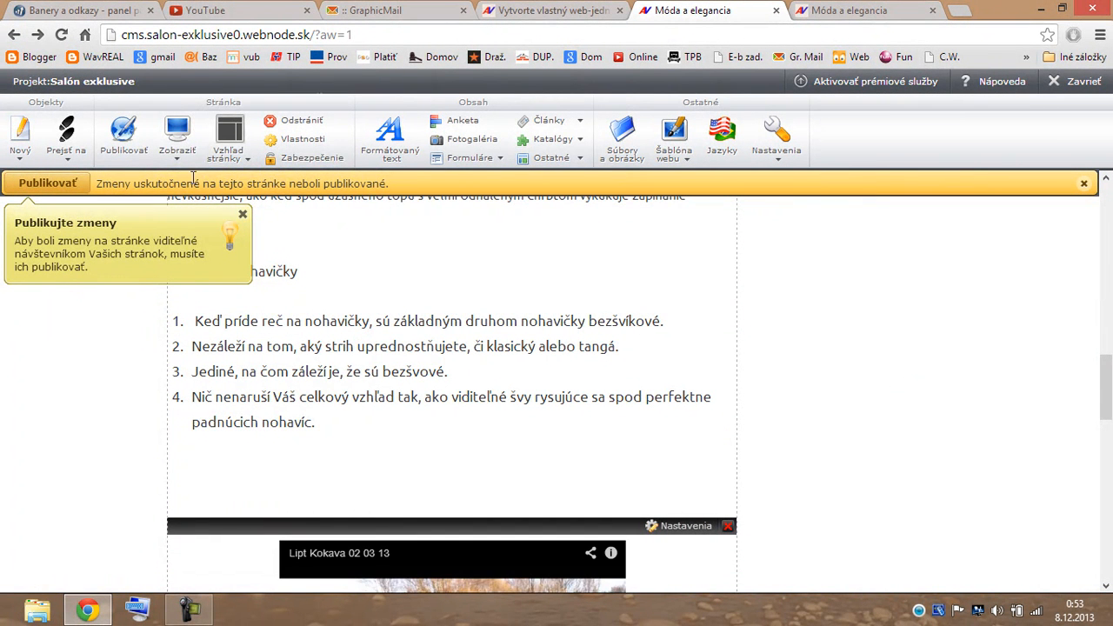
click(177, 157)
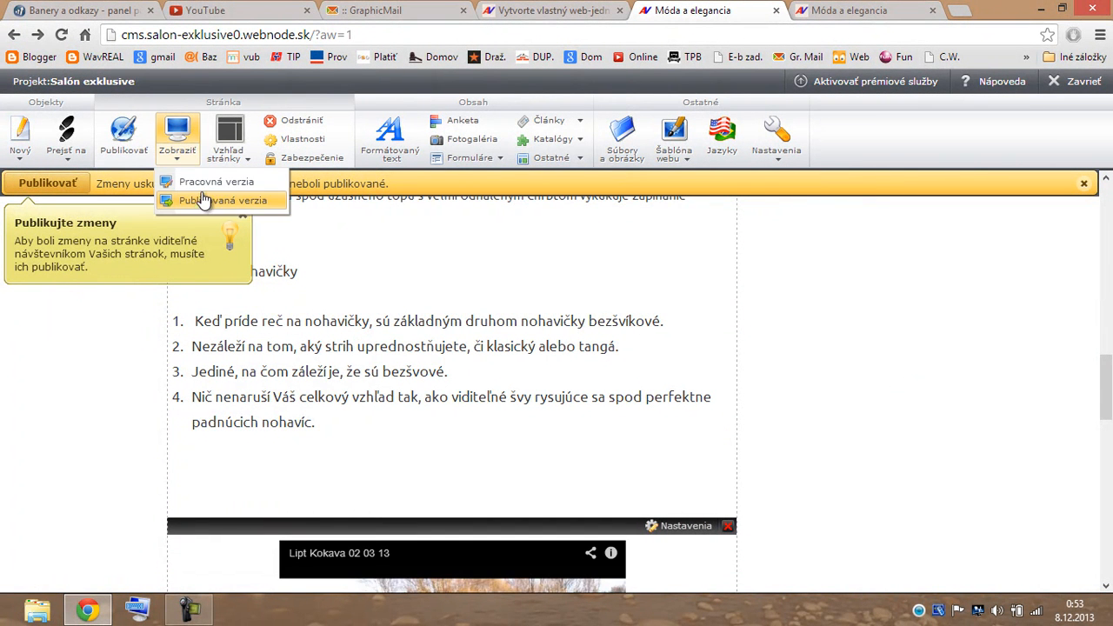
Preview the working version and play the river video in full screen, pausing at 0:04 and exiting.
click(206, 179)
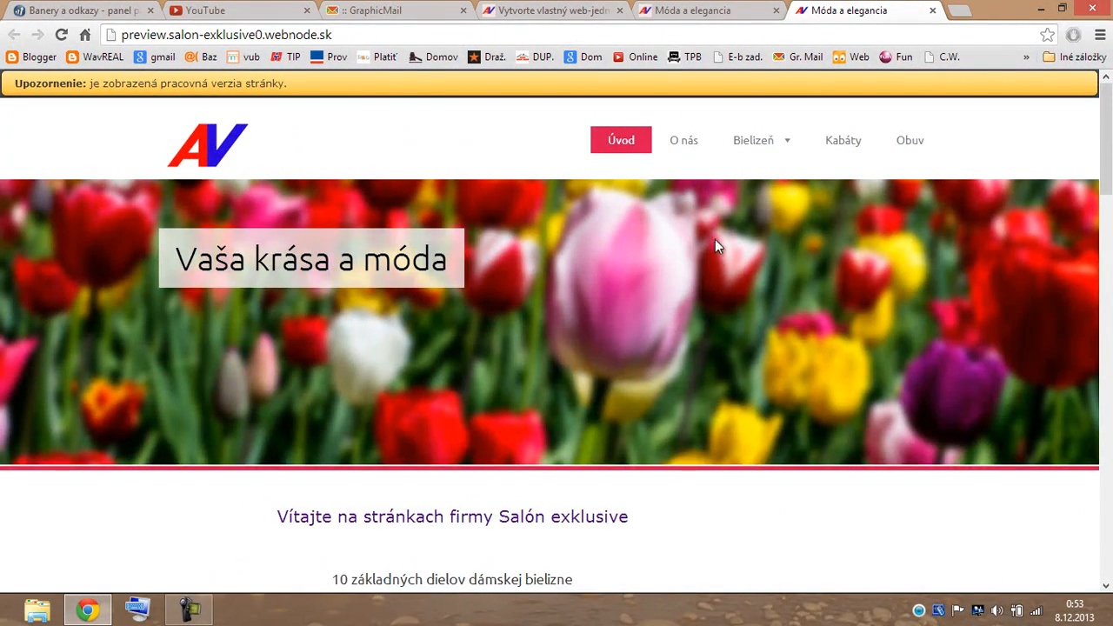
scroll(715, 239, down, 3)
scroll(723, 214, down, 10)
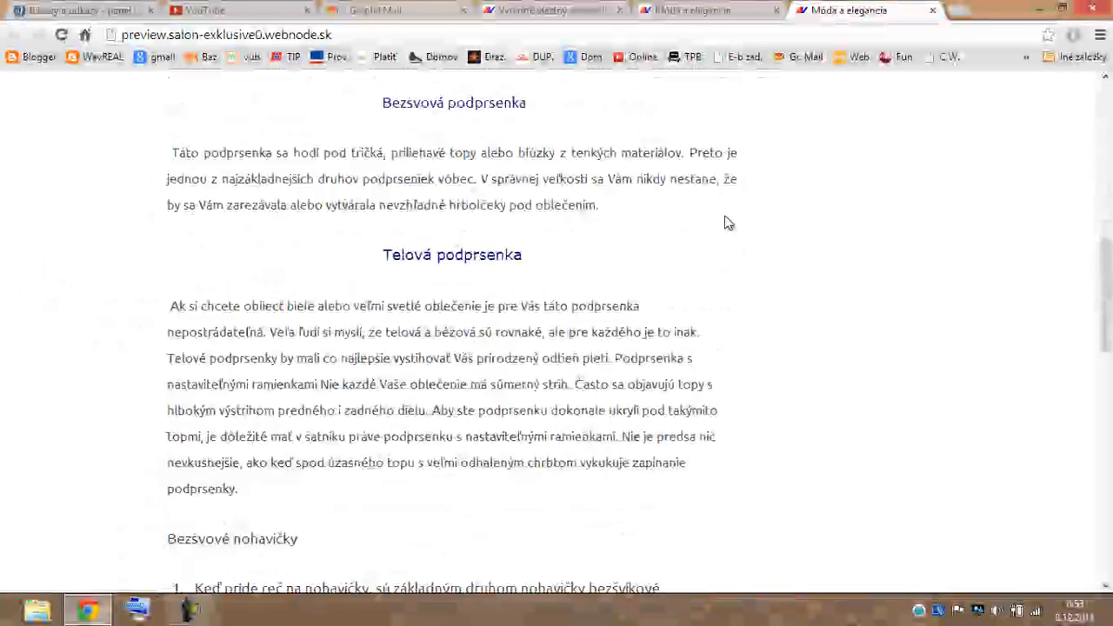
scroll(727, 223, down, 3)
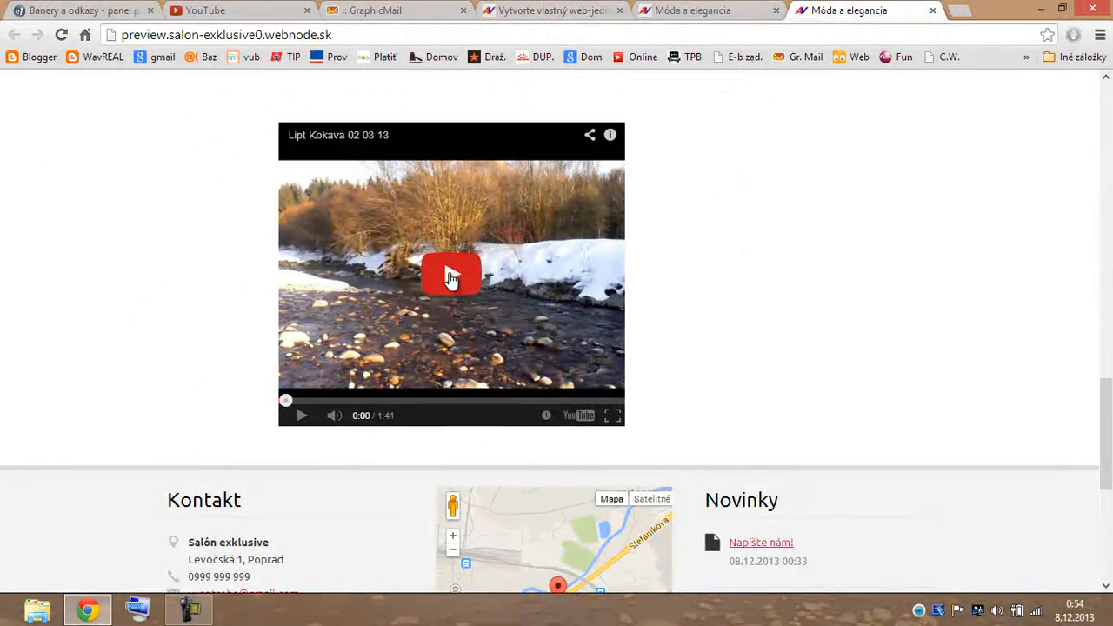
click(451, 276)
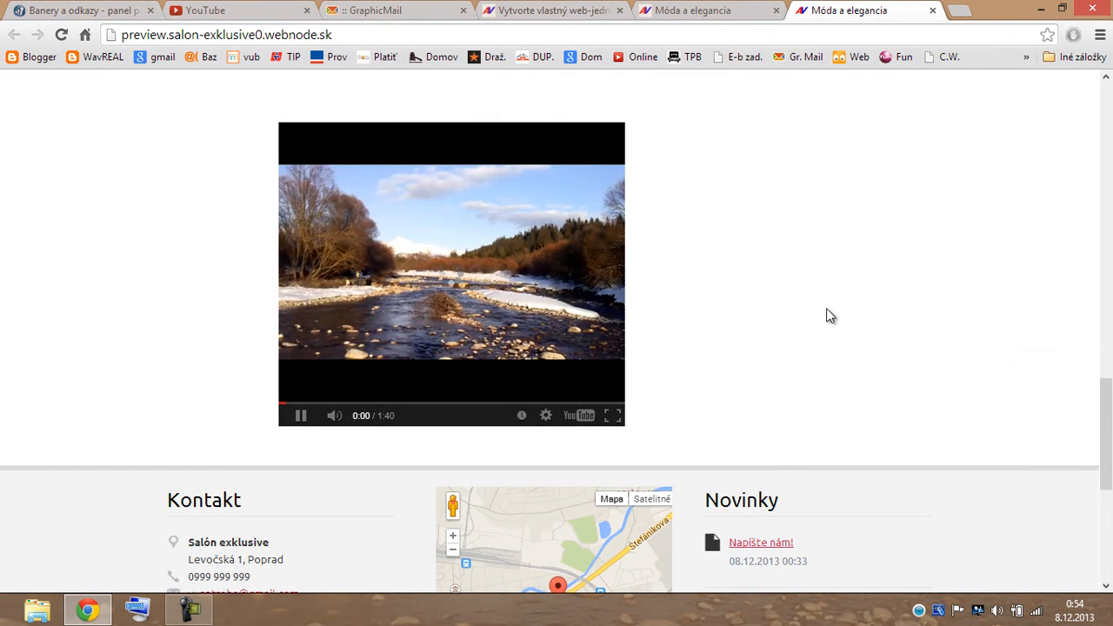
click(613, 416)
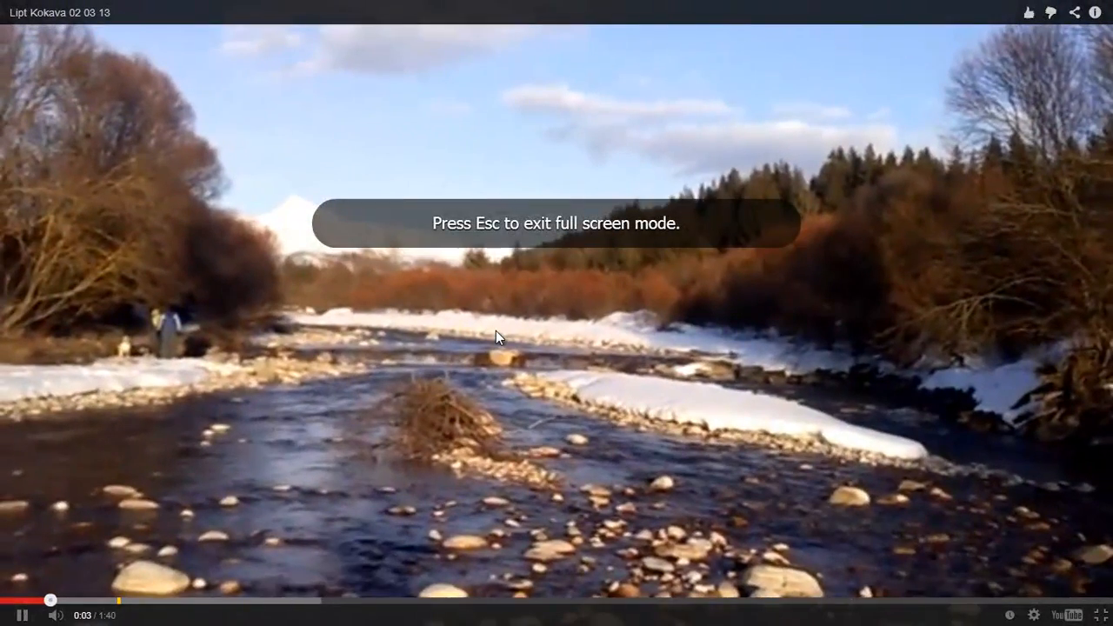
click(496, 331)
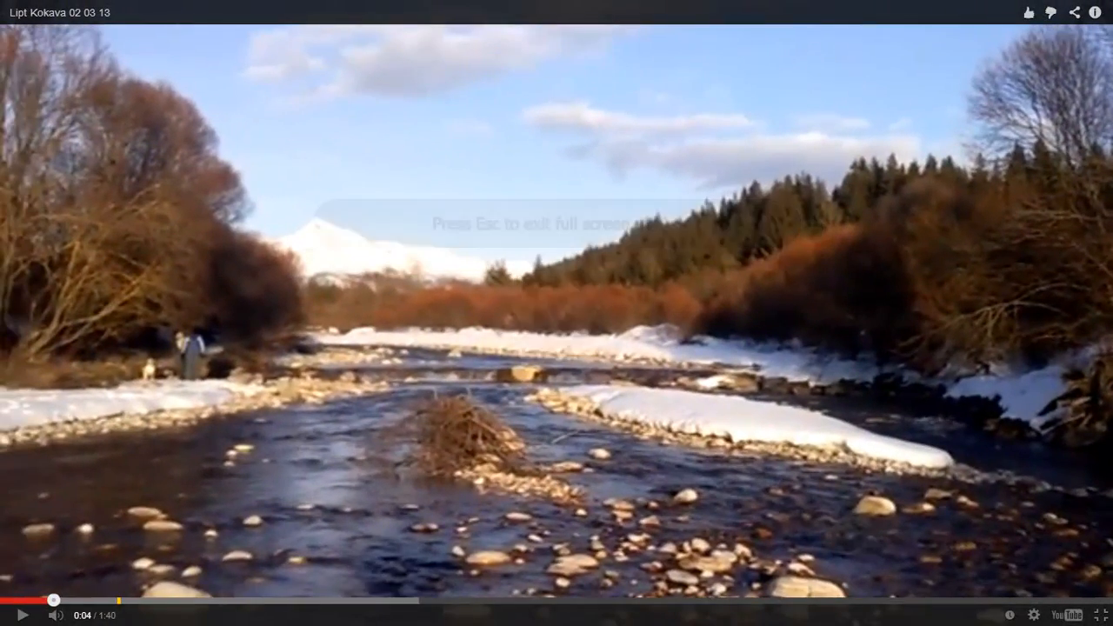
click(1102, 620)
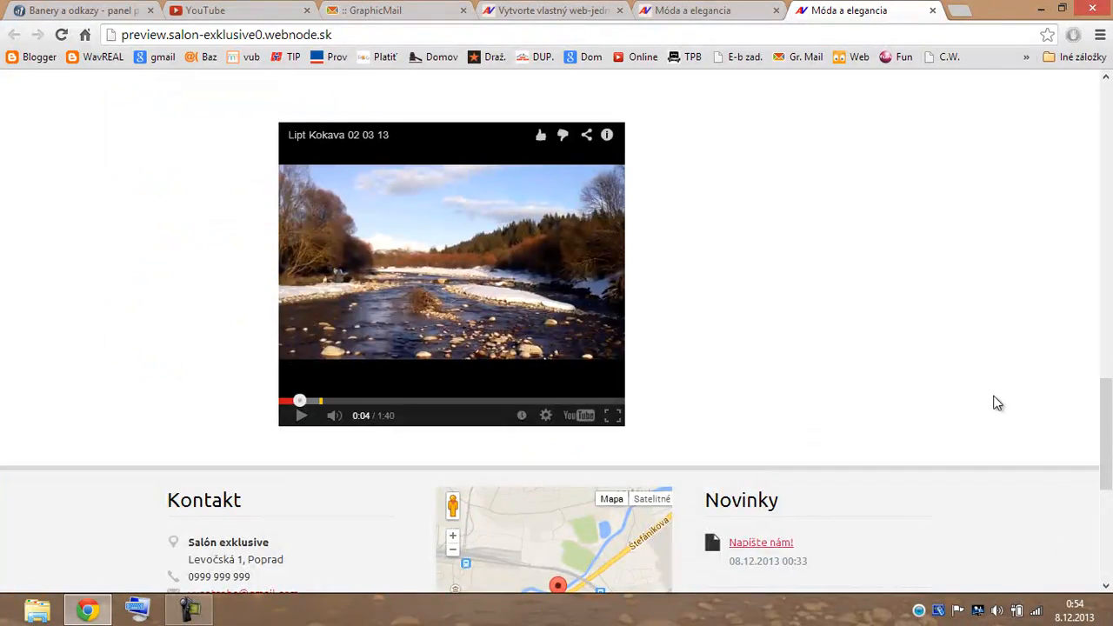
scroll(895, 381, up, 10)
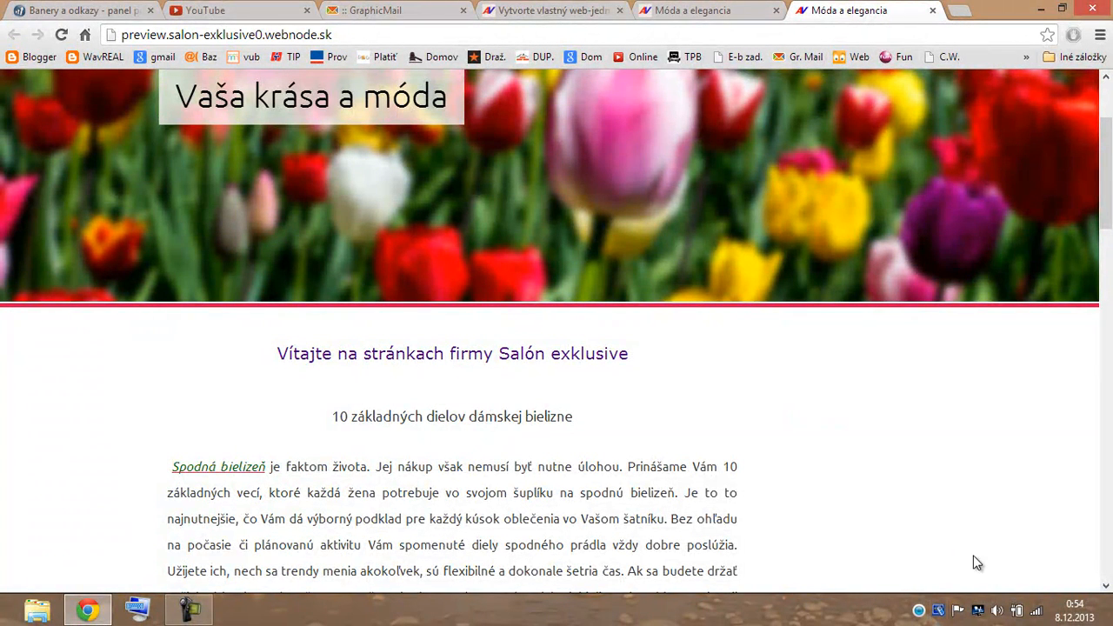
Drop an empty Formátovaný text block into the homepage's right column.
click(750, 17)
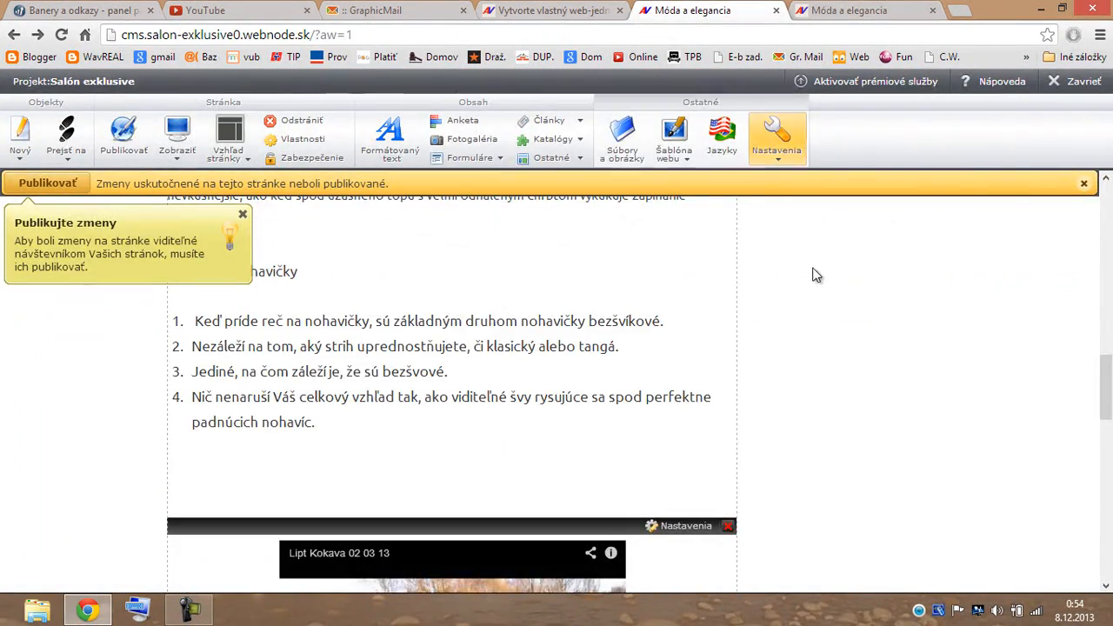
scroll(874, 318, up, 15)
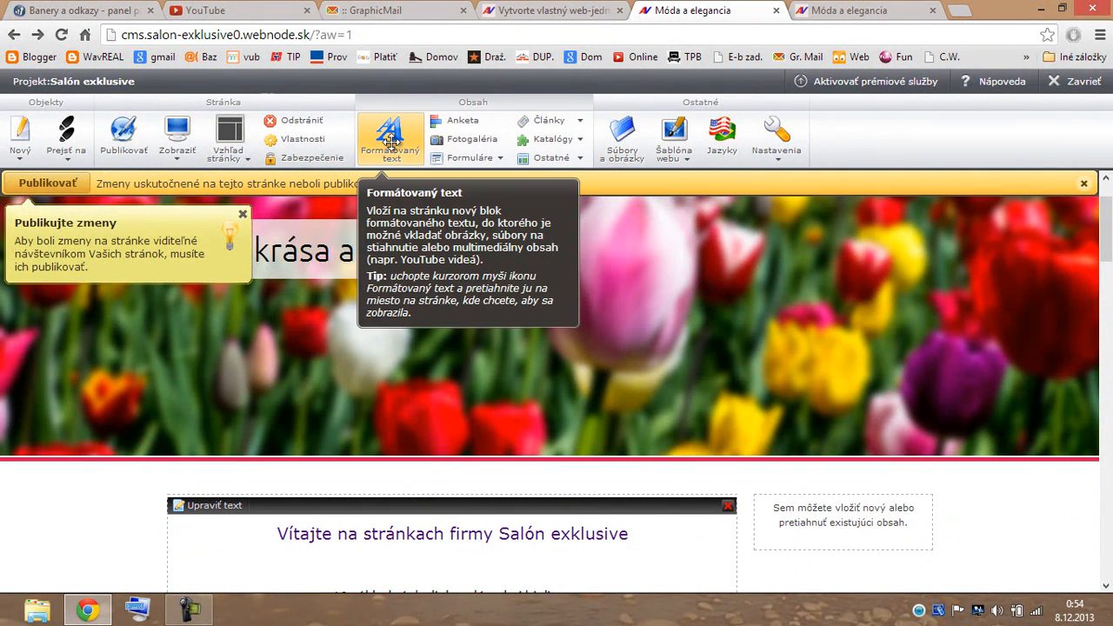
drag(391, 152, 835, 567)
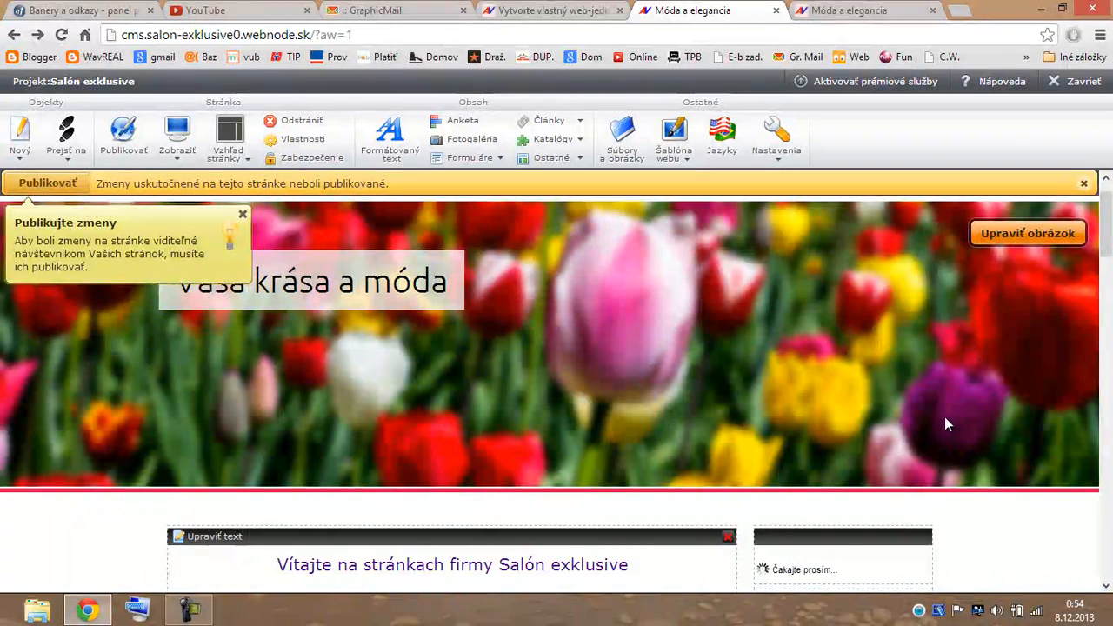
scroll(948, 422, down, 1)
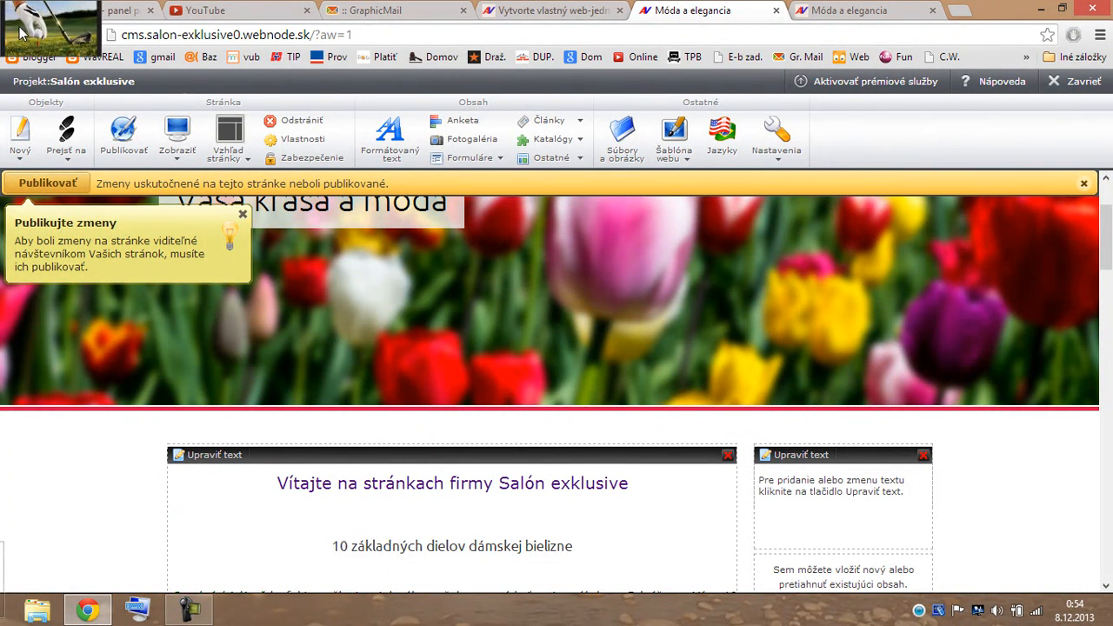
click(94, 15)
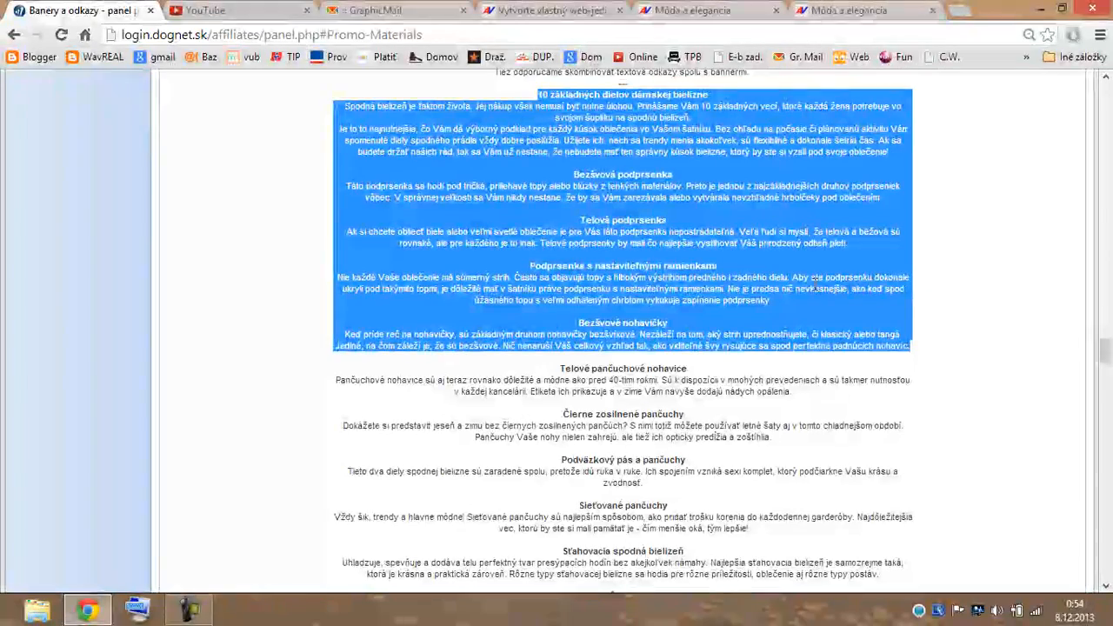
Reveal and copy the HTML code of the 160x600 rajpradla.sk bra banner in Dognet.
scroll(981, 287, up, 6)
scroll(981, 289, up, 15)
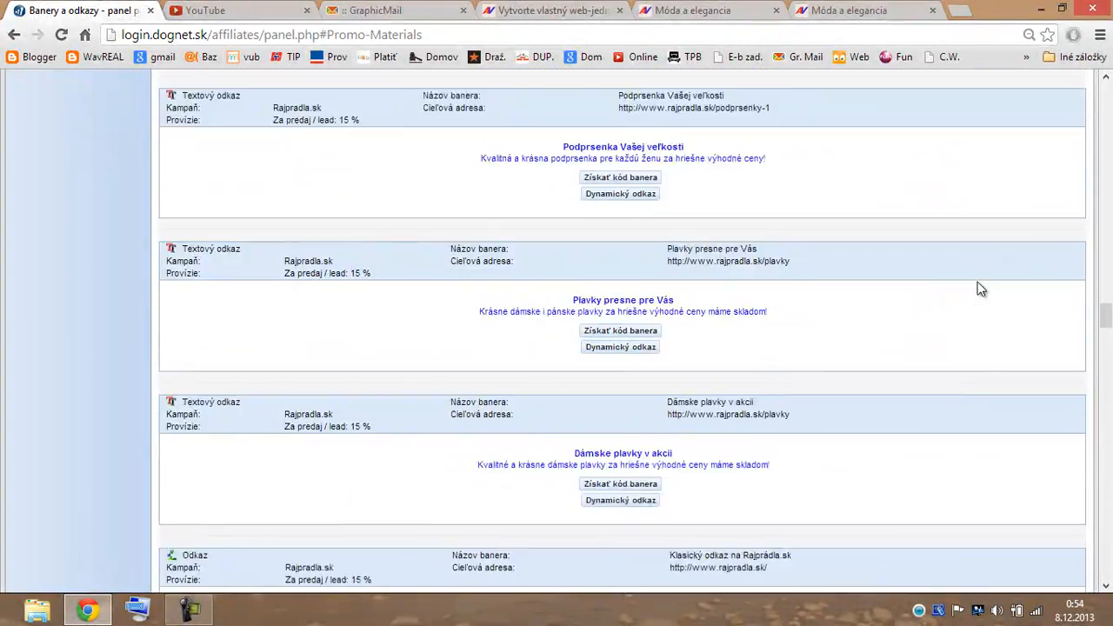
scroll(971, 274, up, 3)
scroll(969, 273, down, 20)
scroll(963, 285, down, 17)
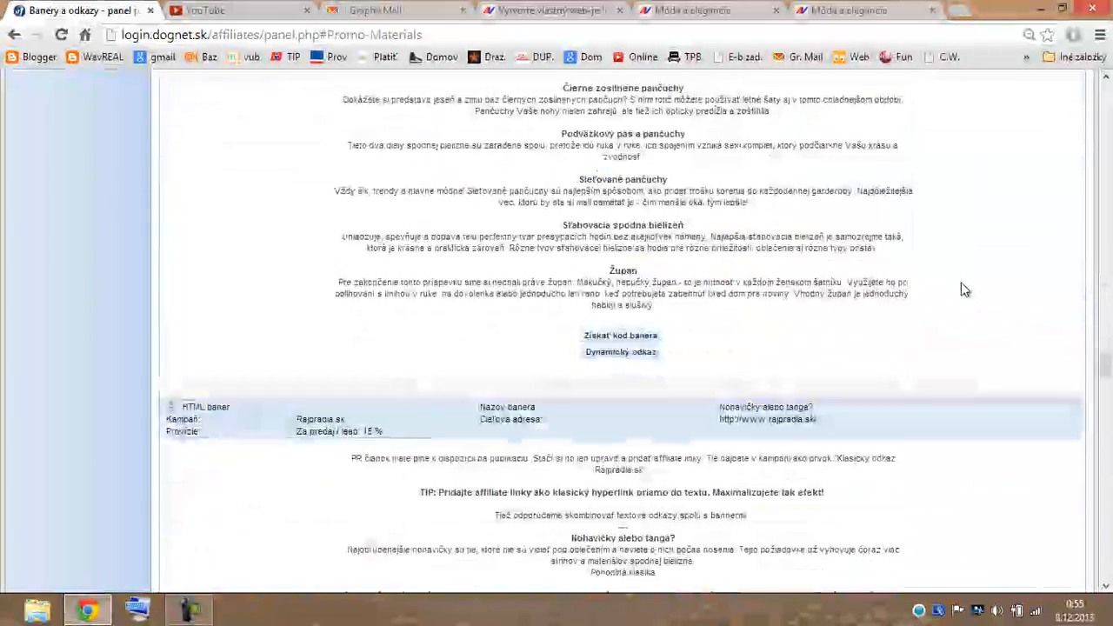
scroll(973, 306, down, 14)
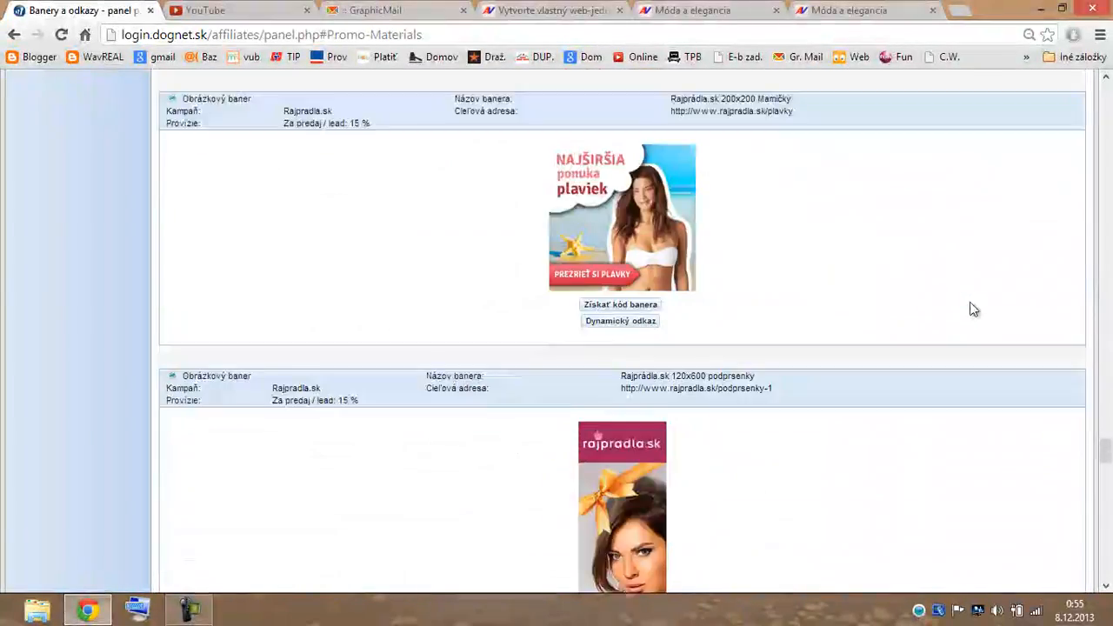
scroll(974, 313, down, 12)
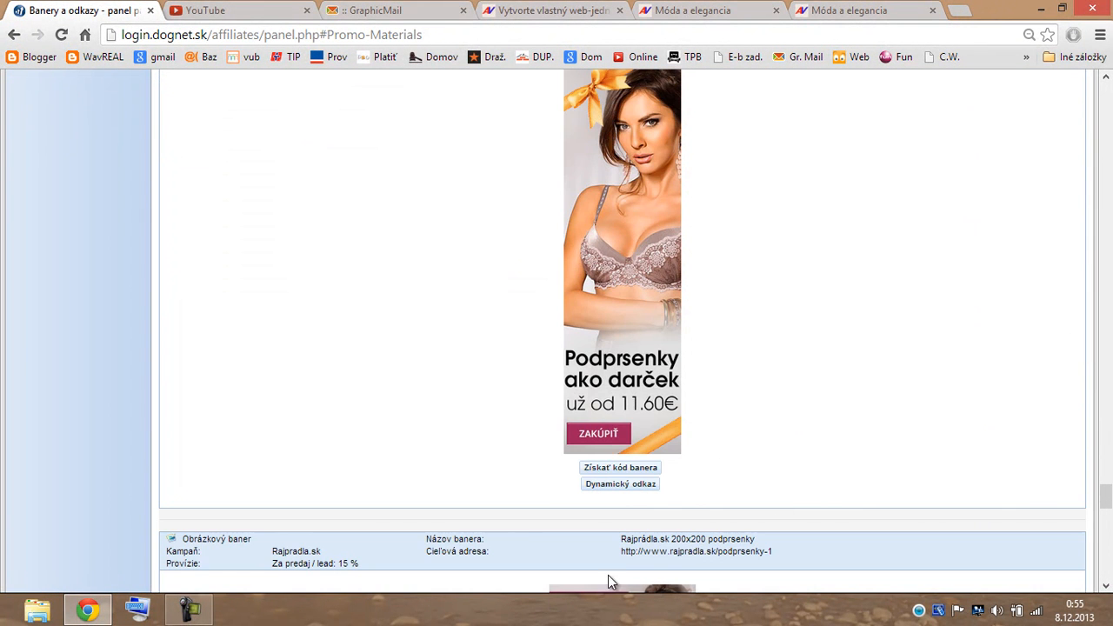
click(621, 470)
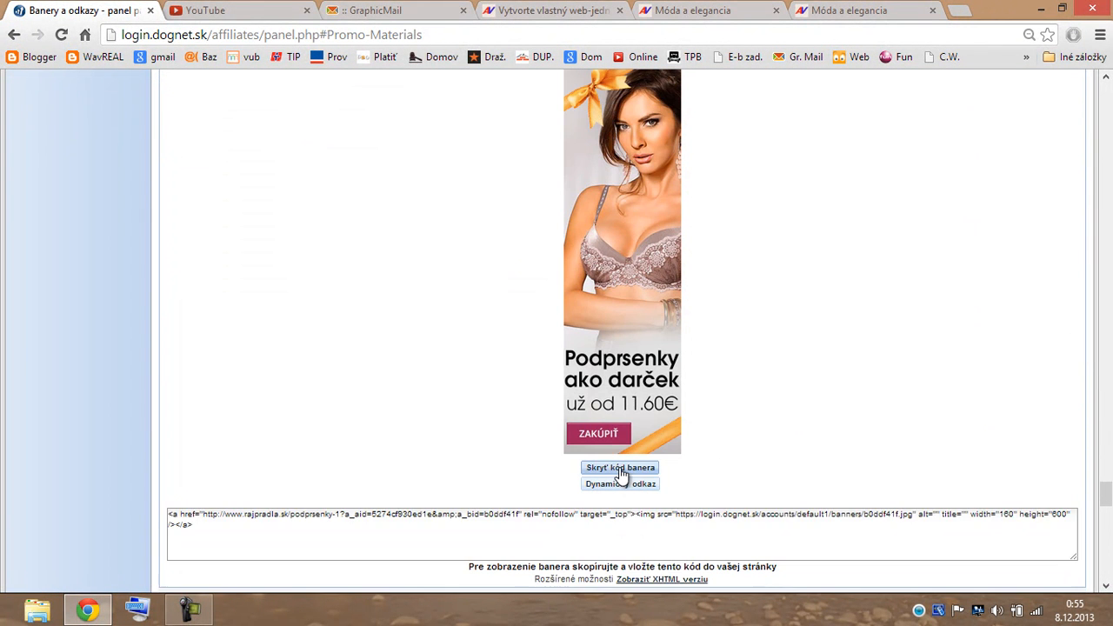
drag(196, 524, 167, 513)
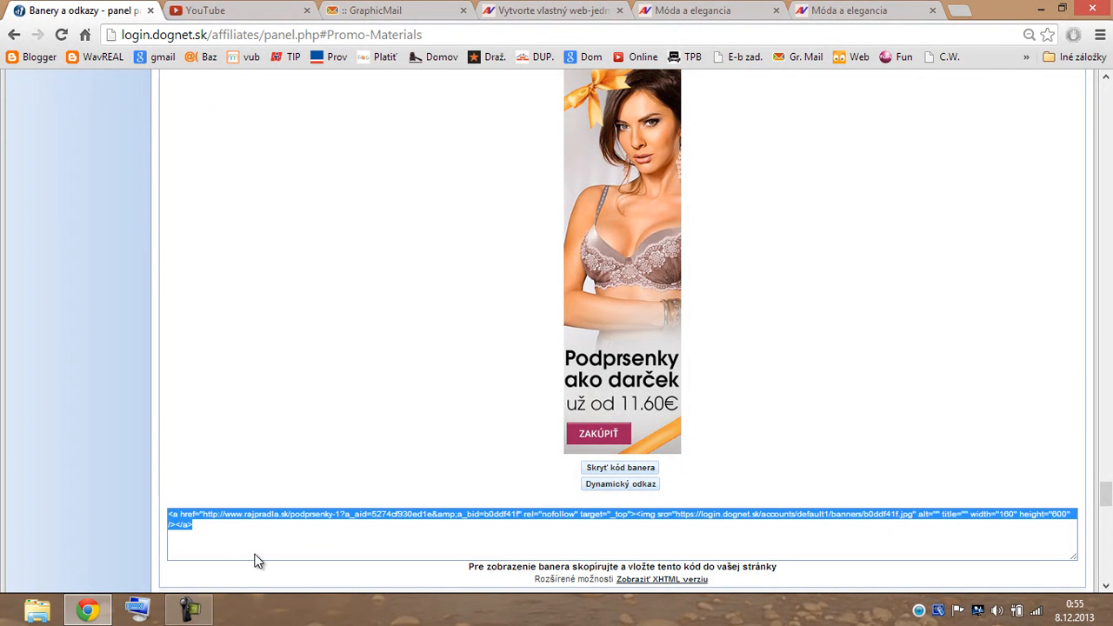
click(802, 356)
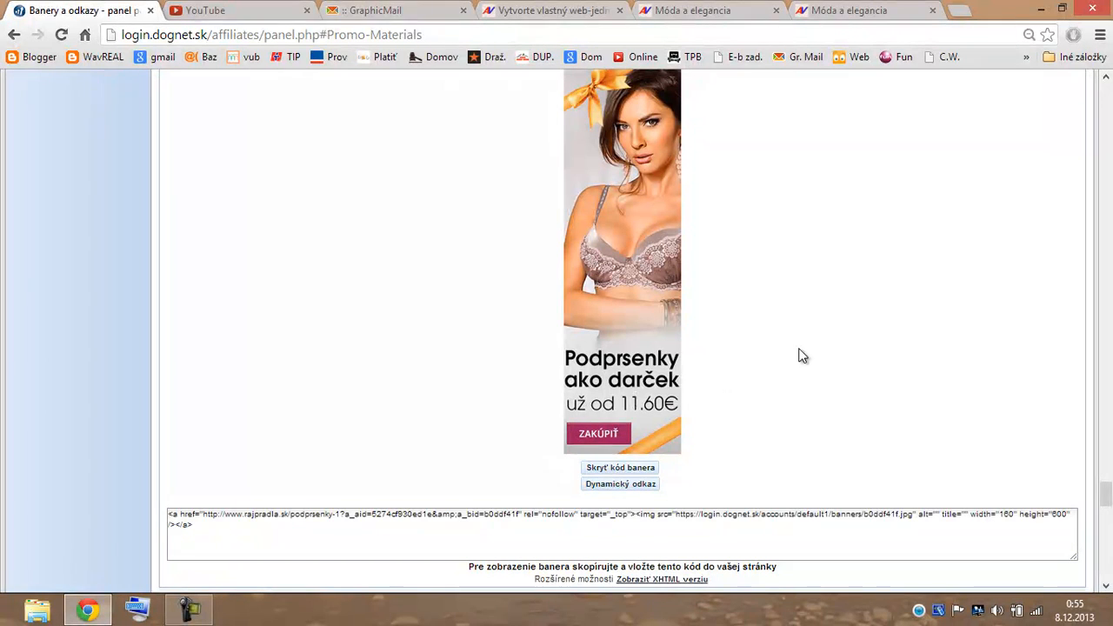
click(748, 18)
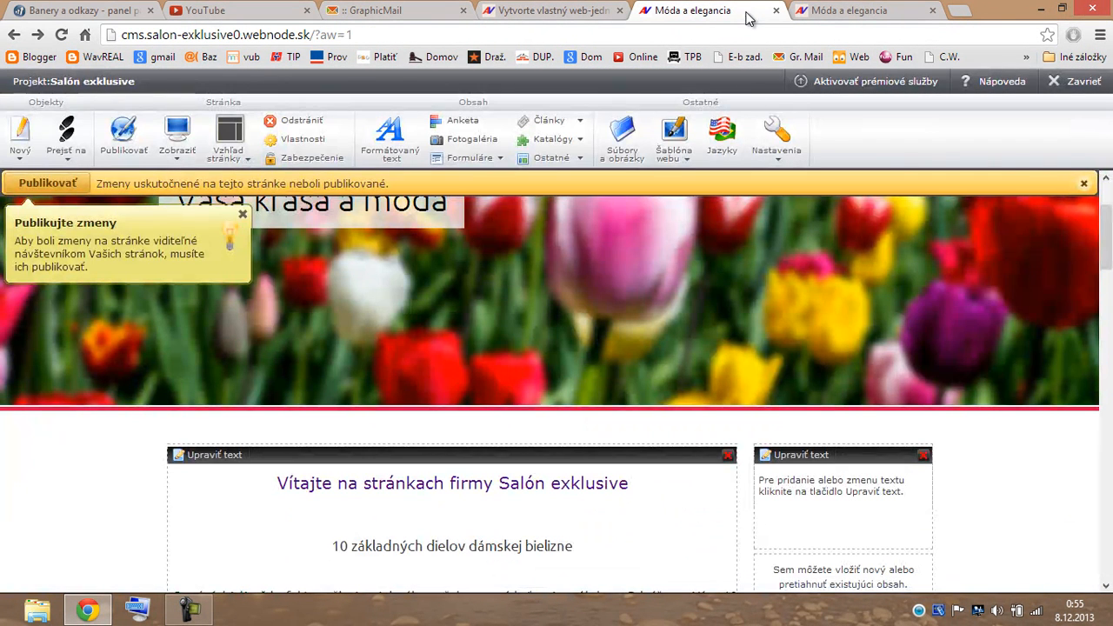
Add an HTML kód (Embed) block to the right column holding the pasted banner code.
click(571, 160)
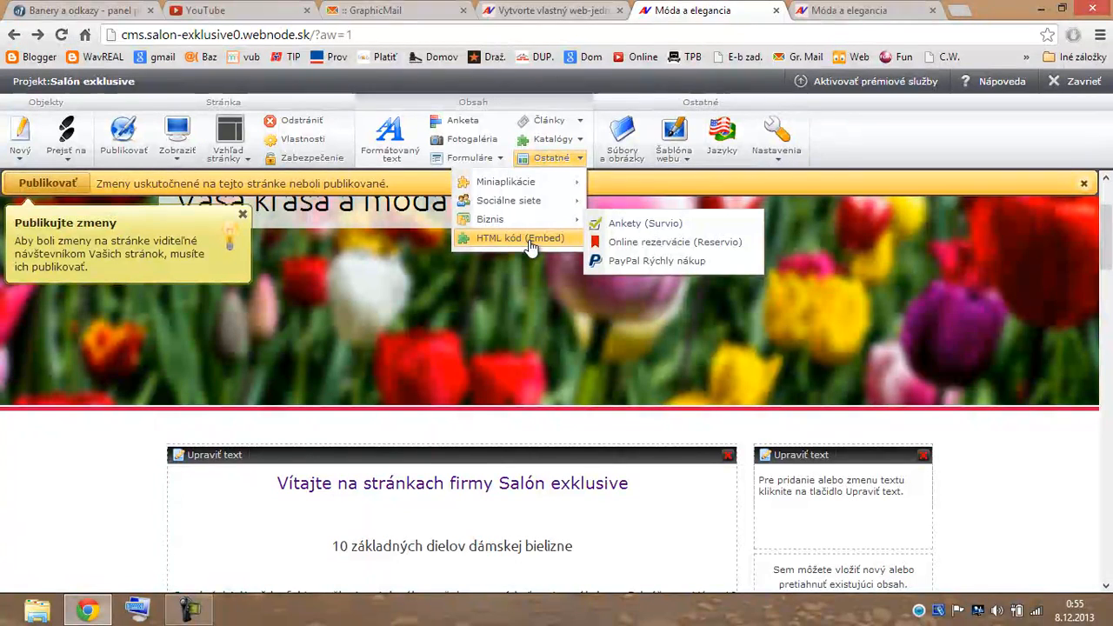
drag(531, 246, 827, 472)
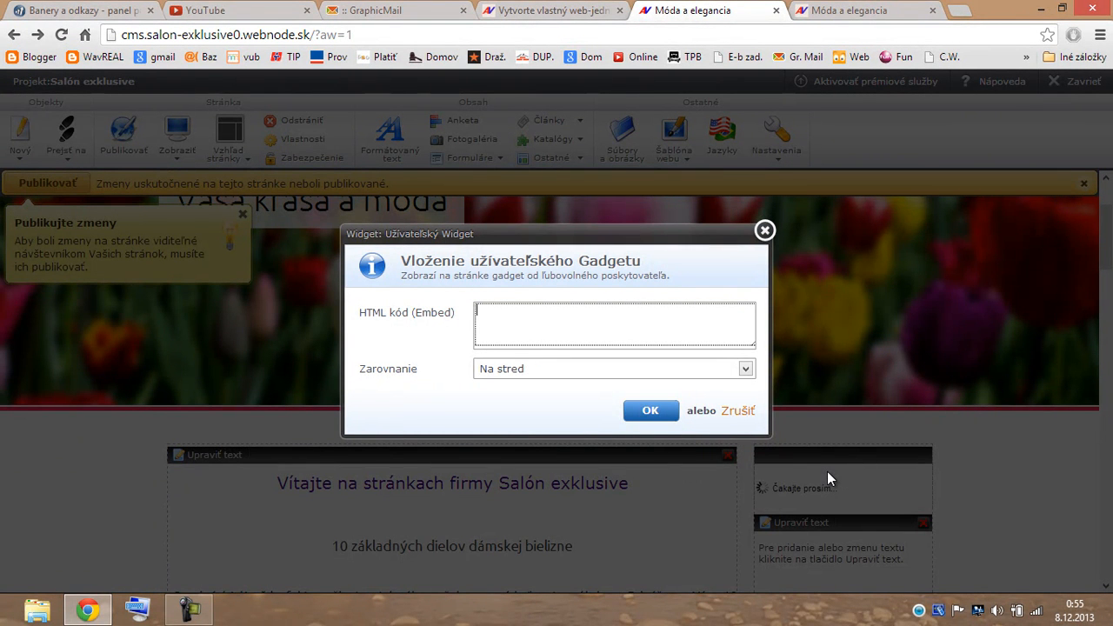
key(ctrl+v)
click(653, 410)
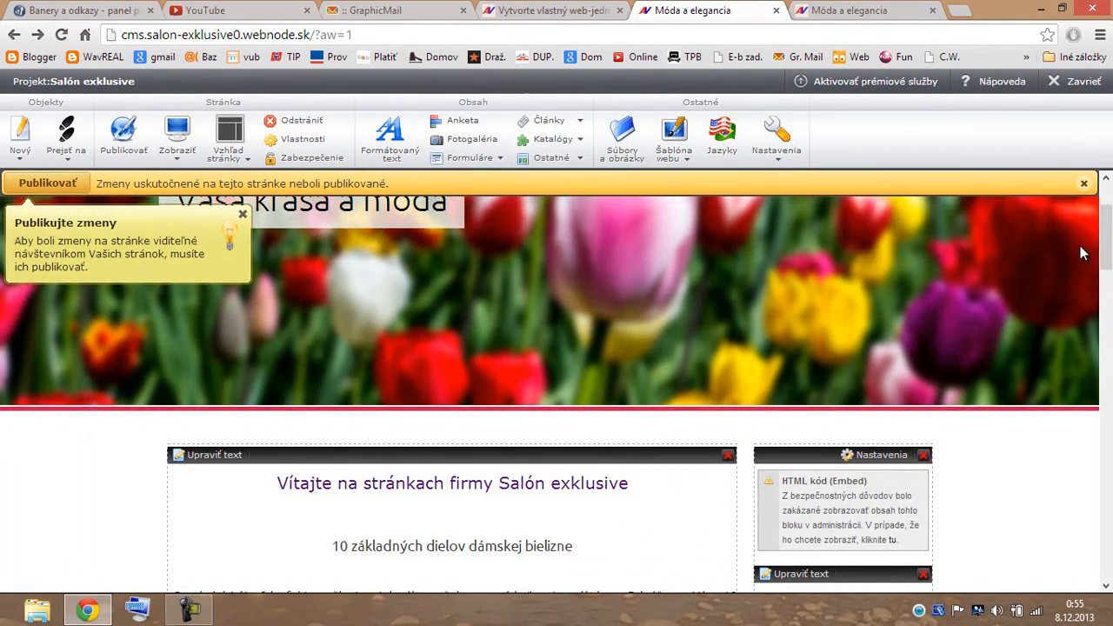
Use the embed block's 'tu' link so the rajpradla.sk banner displays in the sidebar.
mouse_move(1108, 261)
mouse_down()
mouse_move(1110, 304)
mouse_move(1110, 270)
mouse_up()
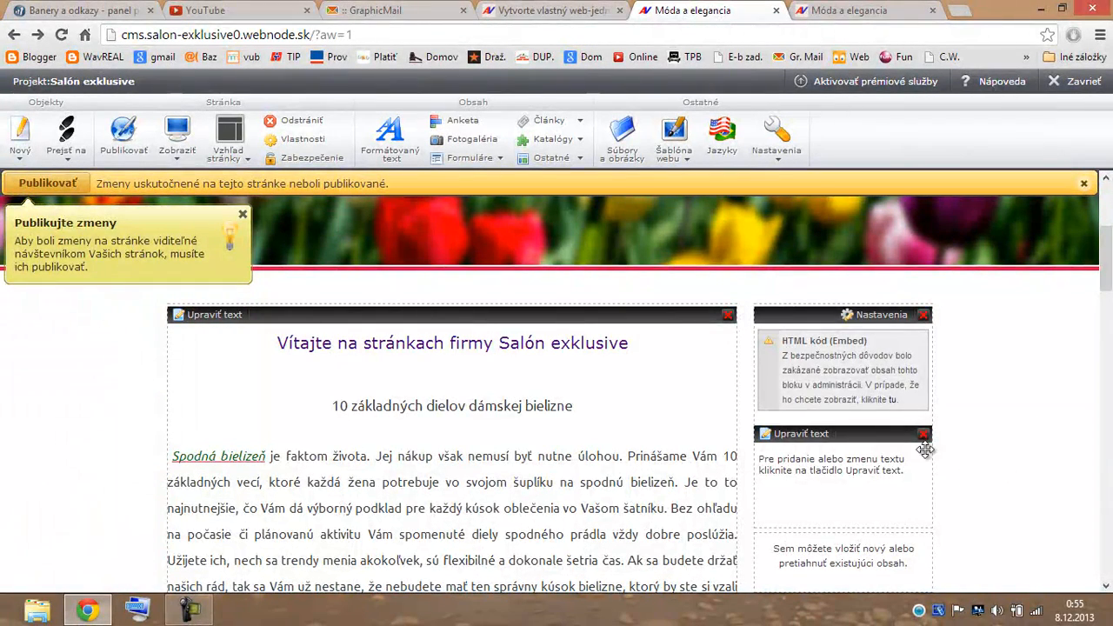
click(893, 401)
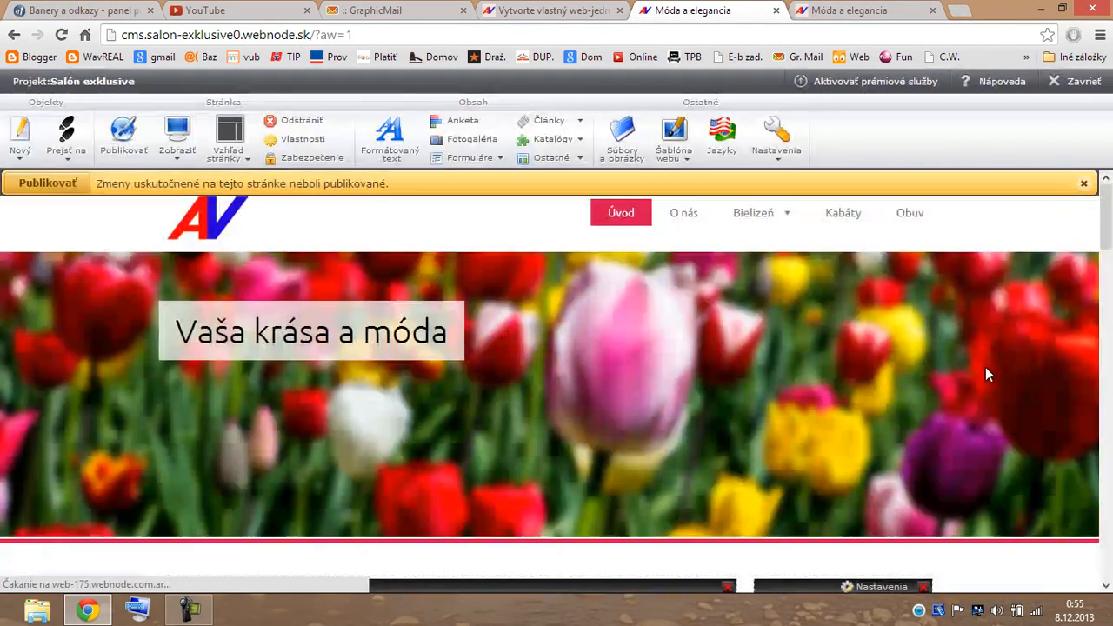
scroll(986, 374, down, 4)
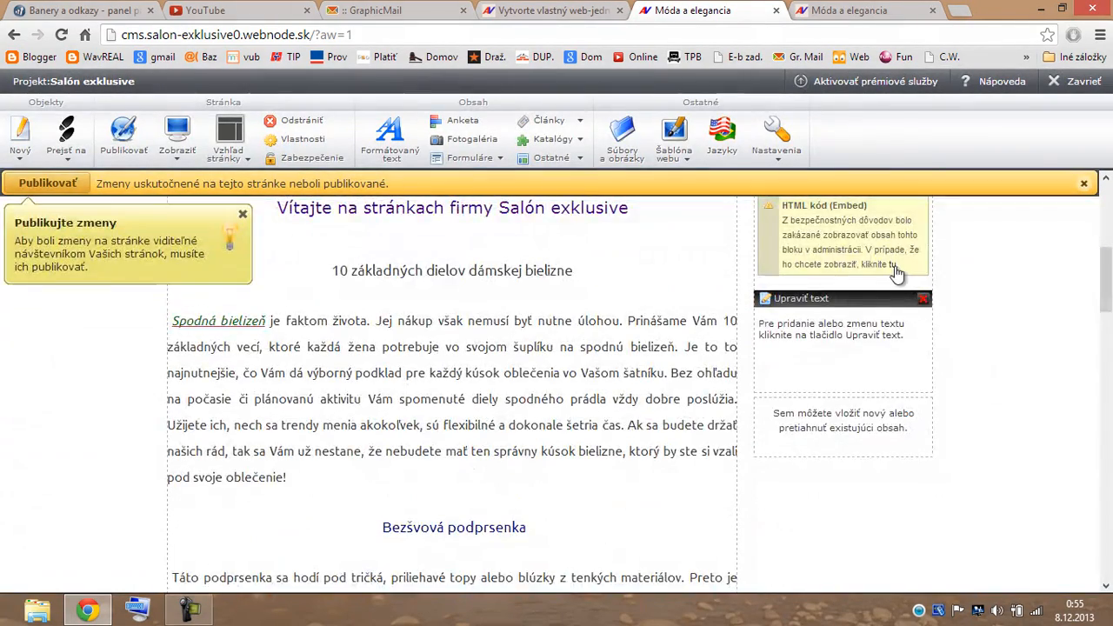
click(893, 267)
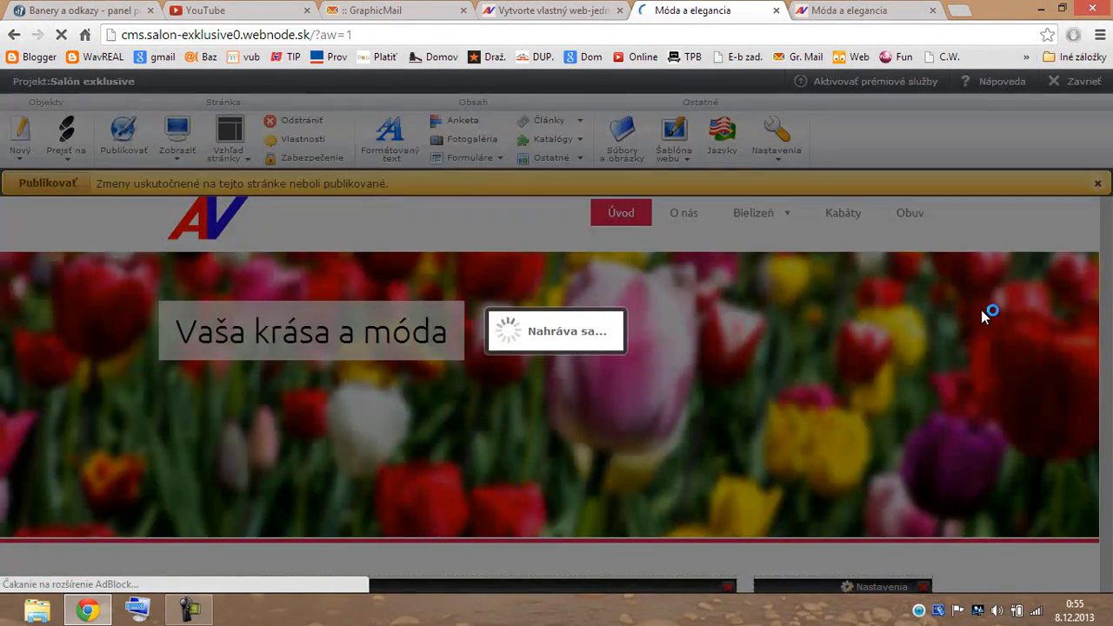
scroll(966, 315, down, 10)
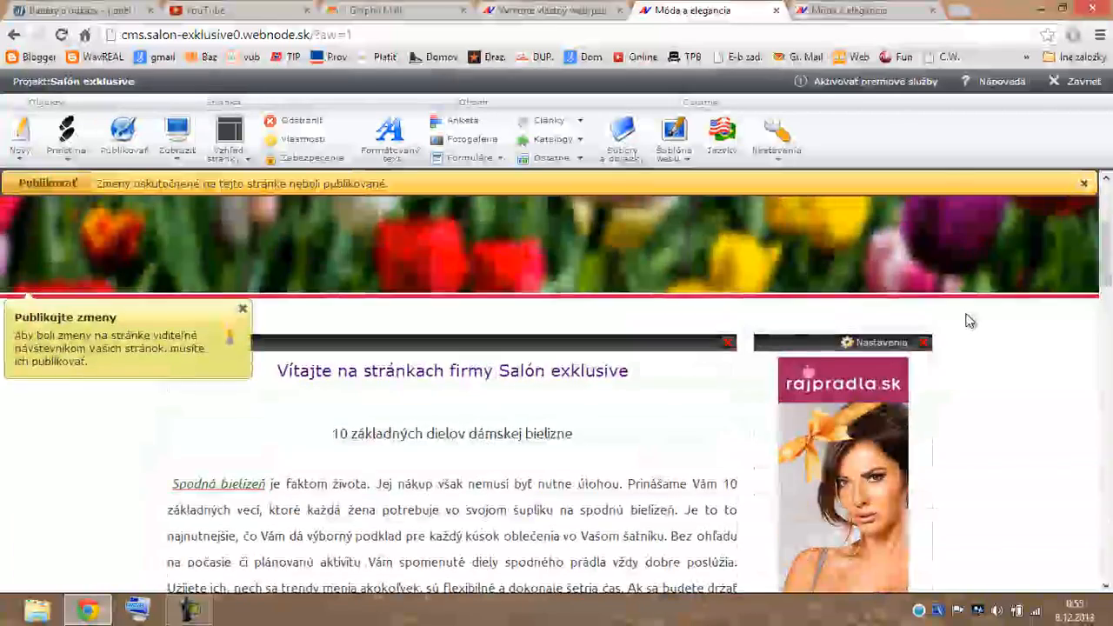
scroll(969, 323, up, 10)
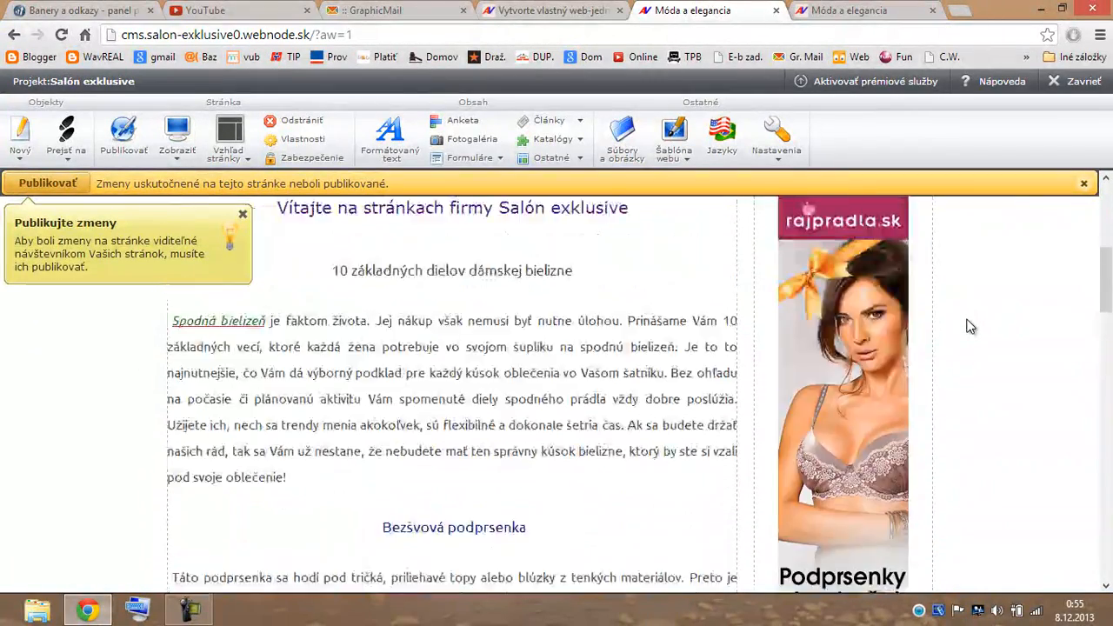
Preview the site's working version (Pracovná verzia) with the new sidebar banner.
click(175, 153)
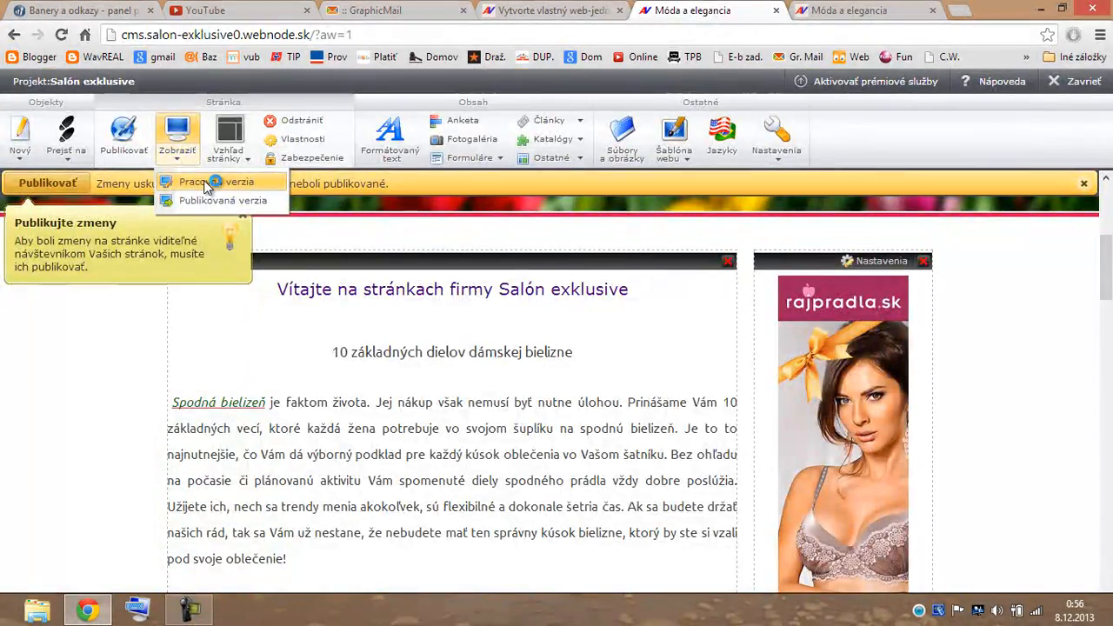
click(206, 183)
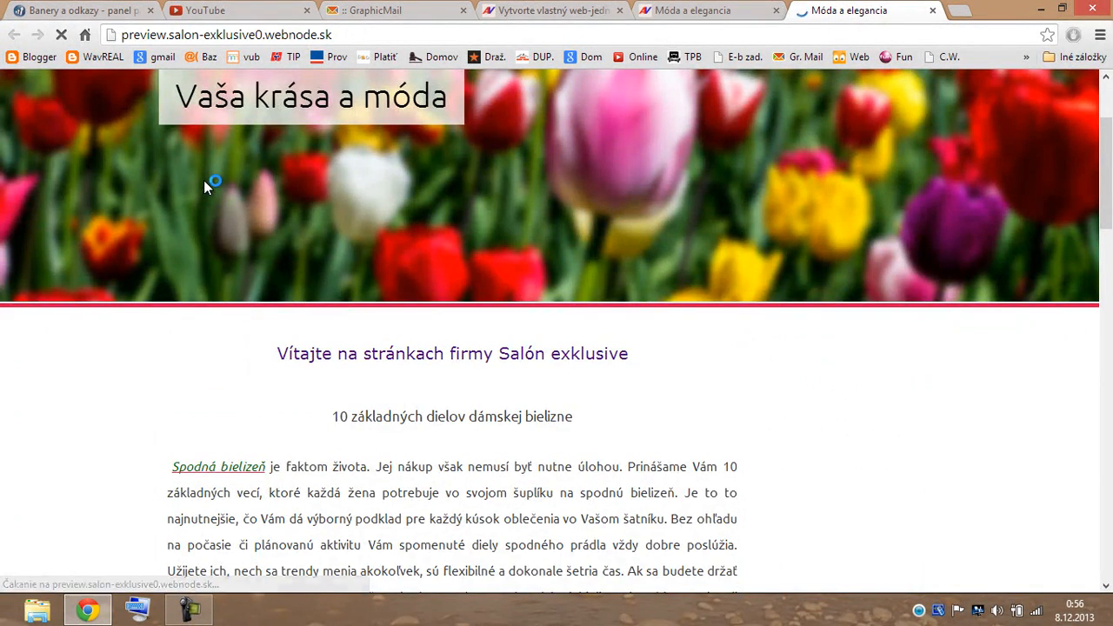
scroll(753, 456, down, 6)
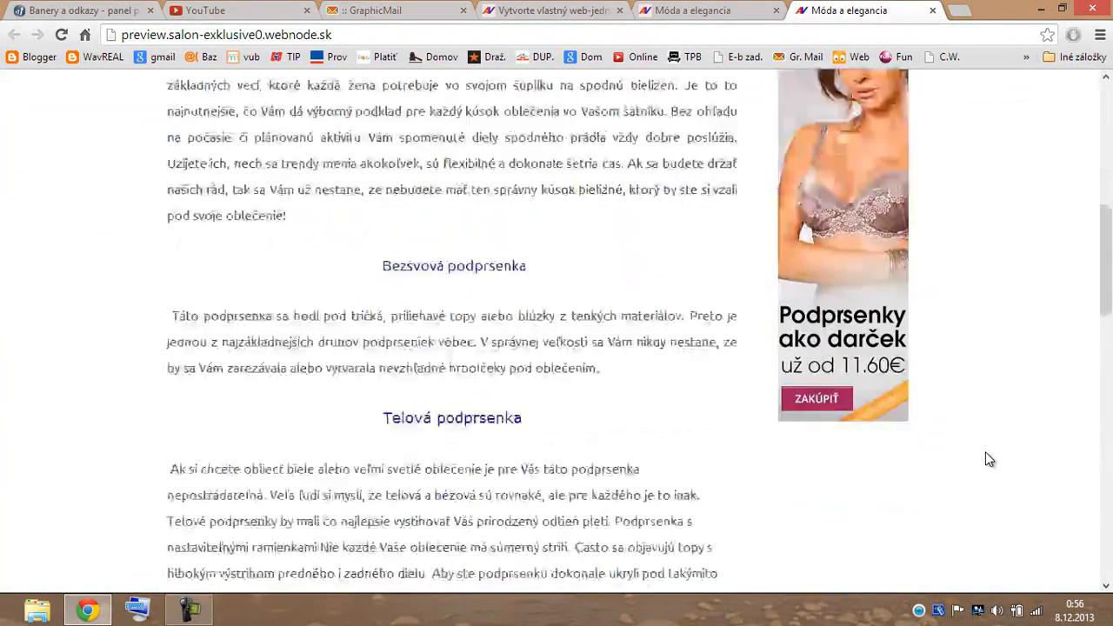
scroll(985, 459, up, 3)
scroll(986, 452, up, 2)
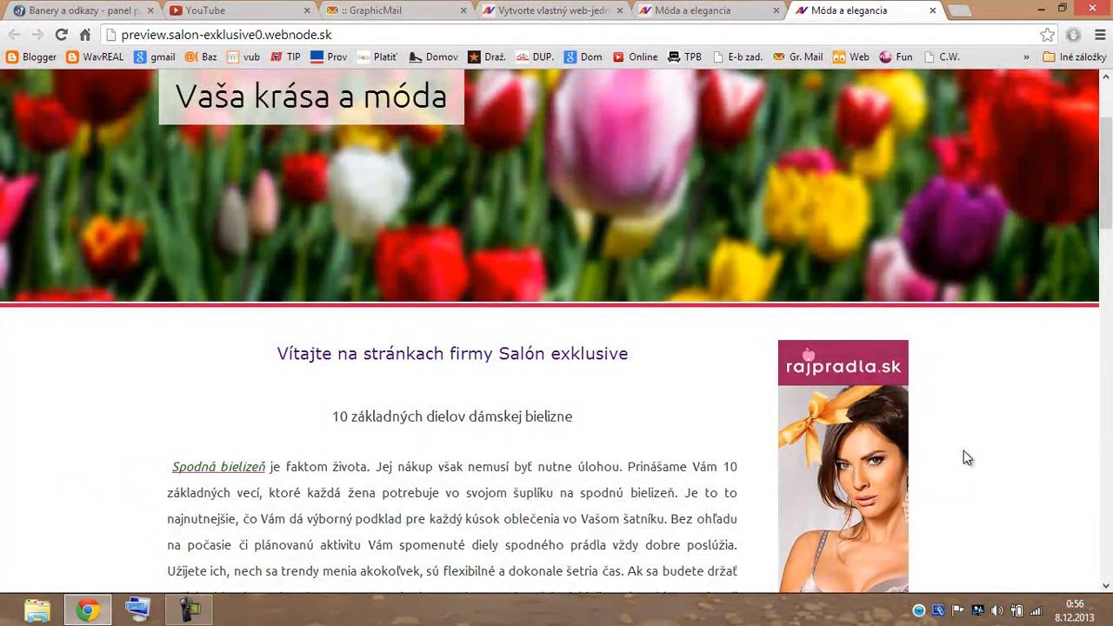
scroll(970, 448, up, 2)
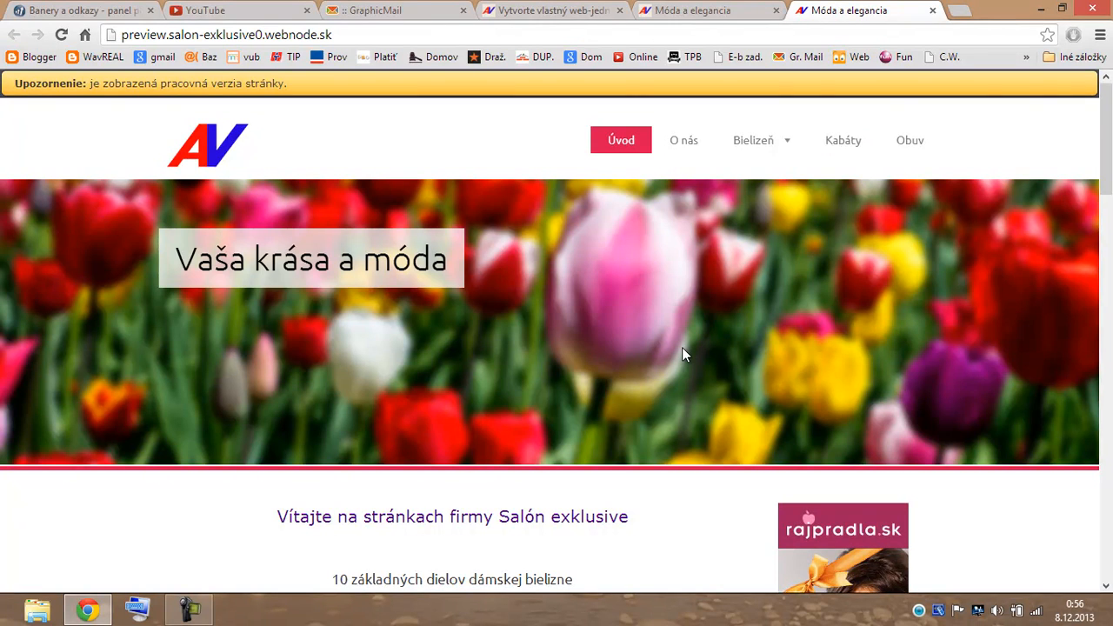
Add an empty Formátovaný text block above the rajpradla.sk banner in the right column.
click(746, 11)
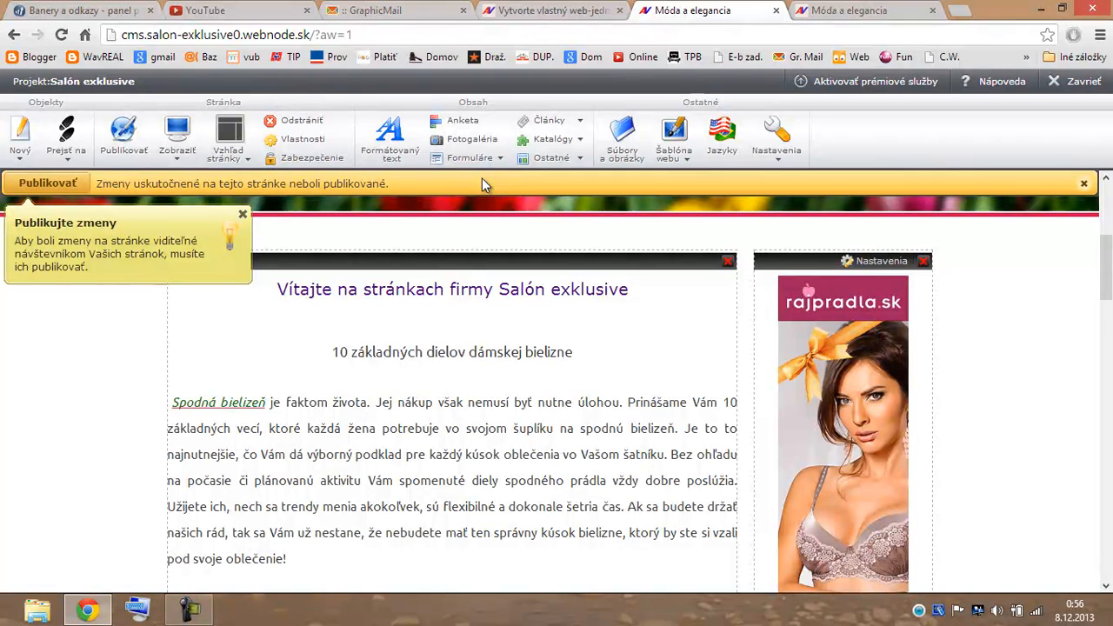
drag(400, 137, 824, 311)
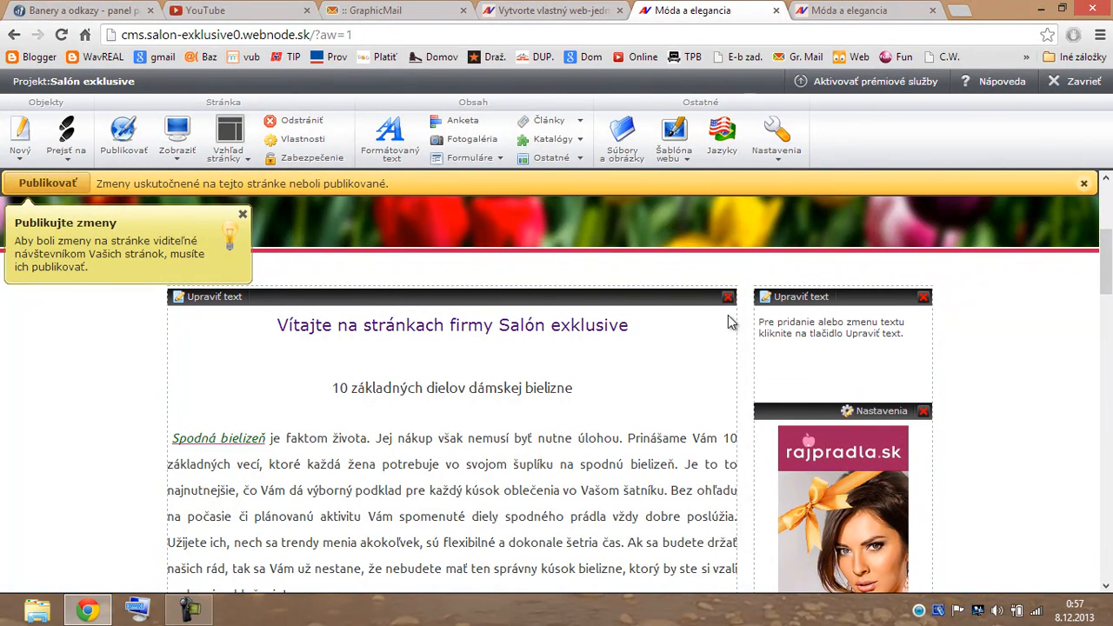
click(420, 16)
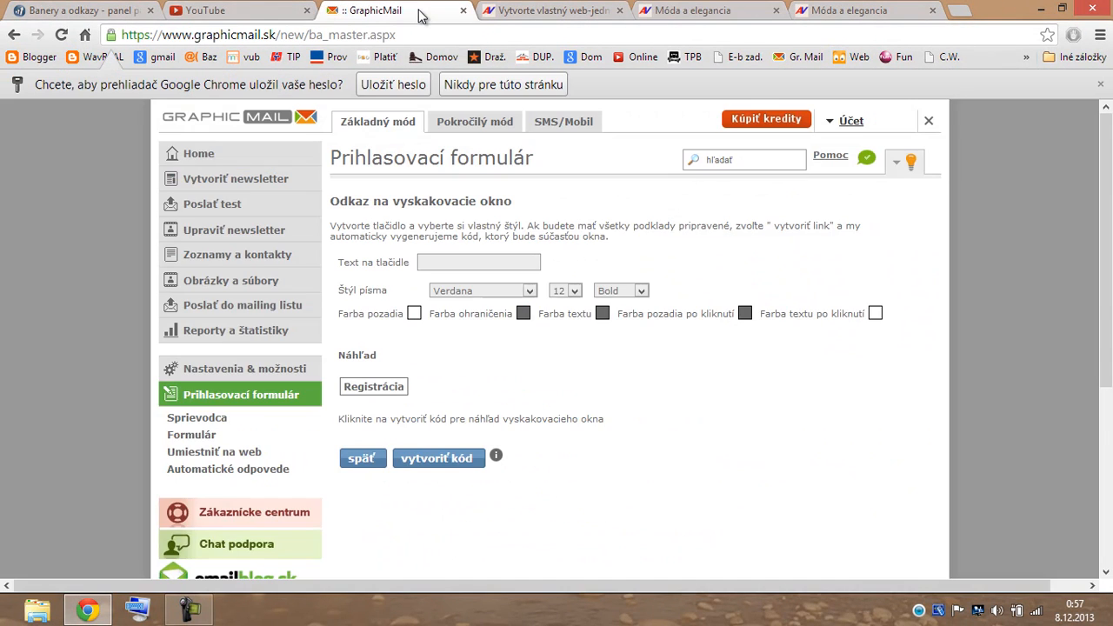
Label the signup button 'Registrácia' at size 20 with lavender fill, purple border and purple text.
click(426, 265)
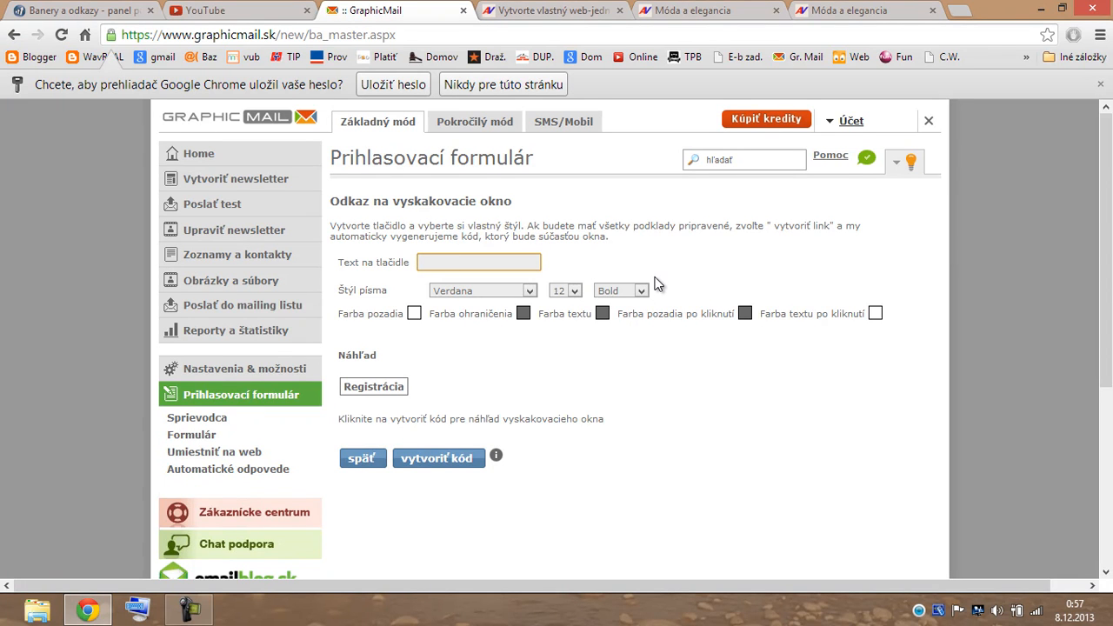
text(Registrácia)
click(574, 291)
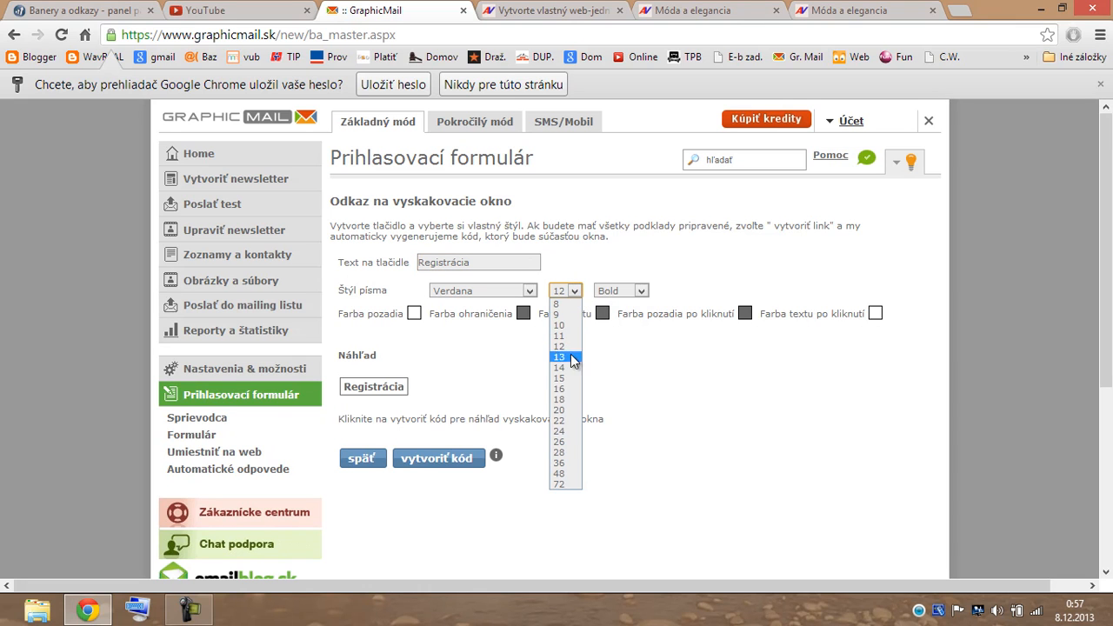
click(570, 410)
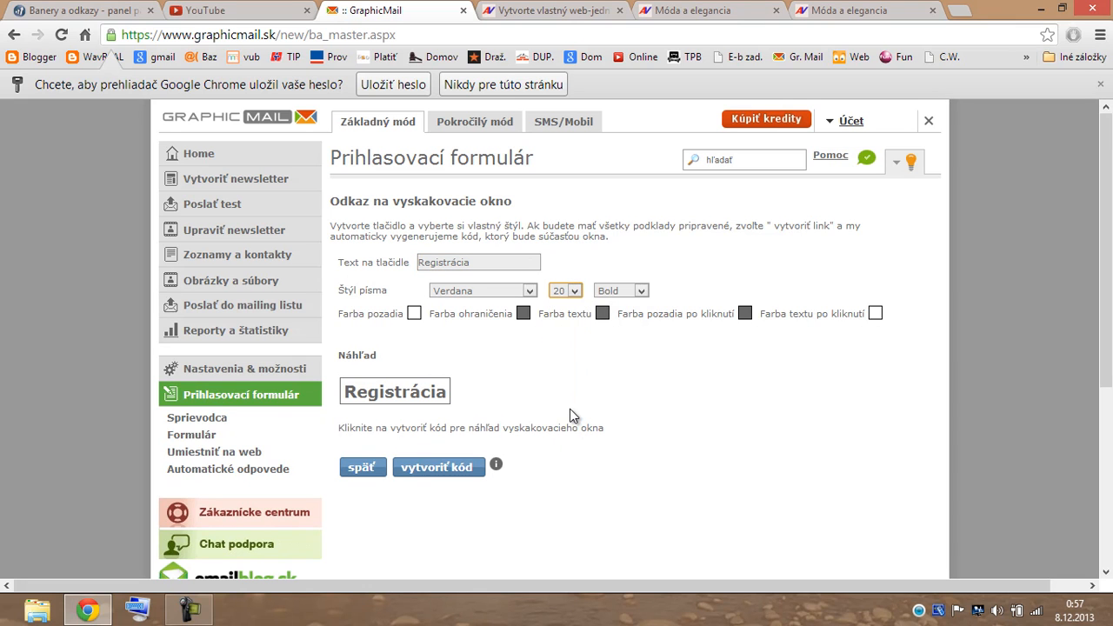
click(414, 314)
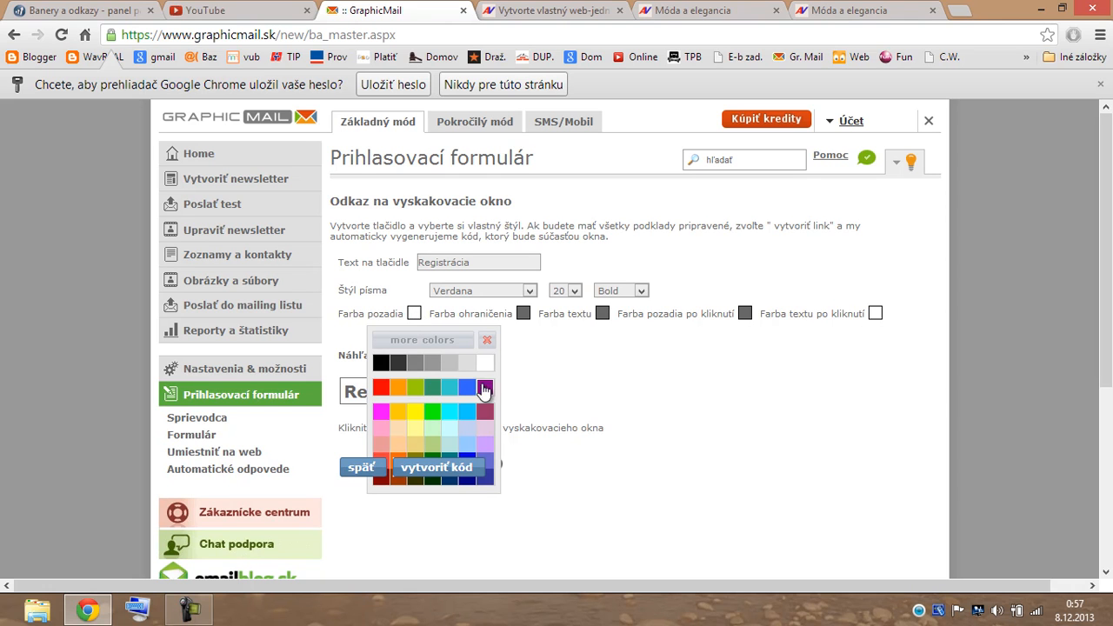
click(486, 450)
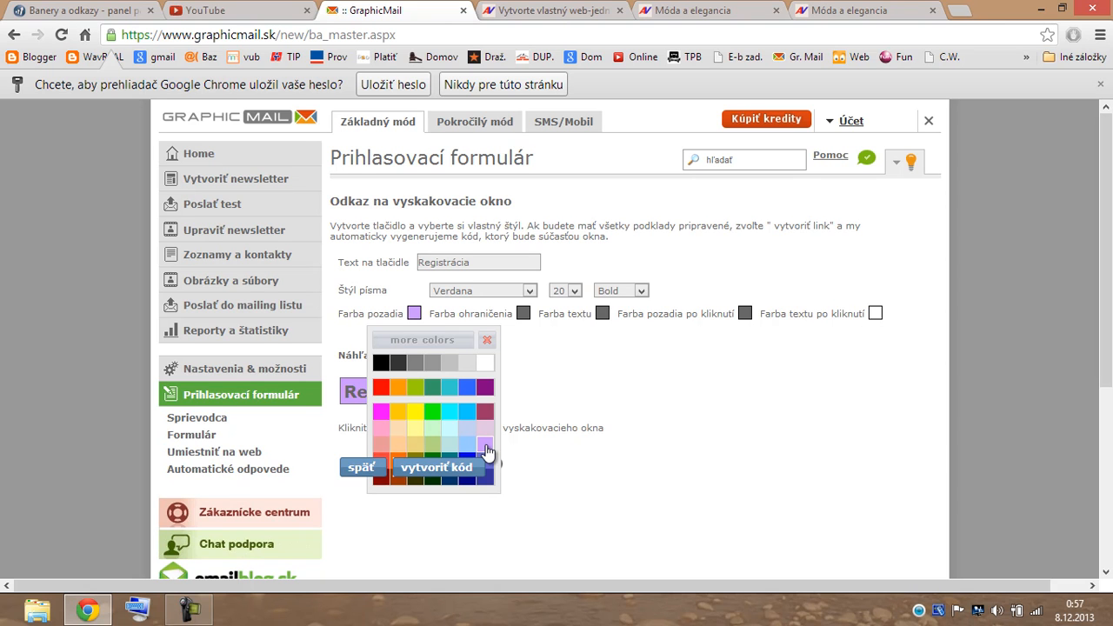
click(524, 314)
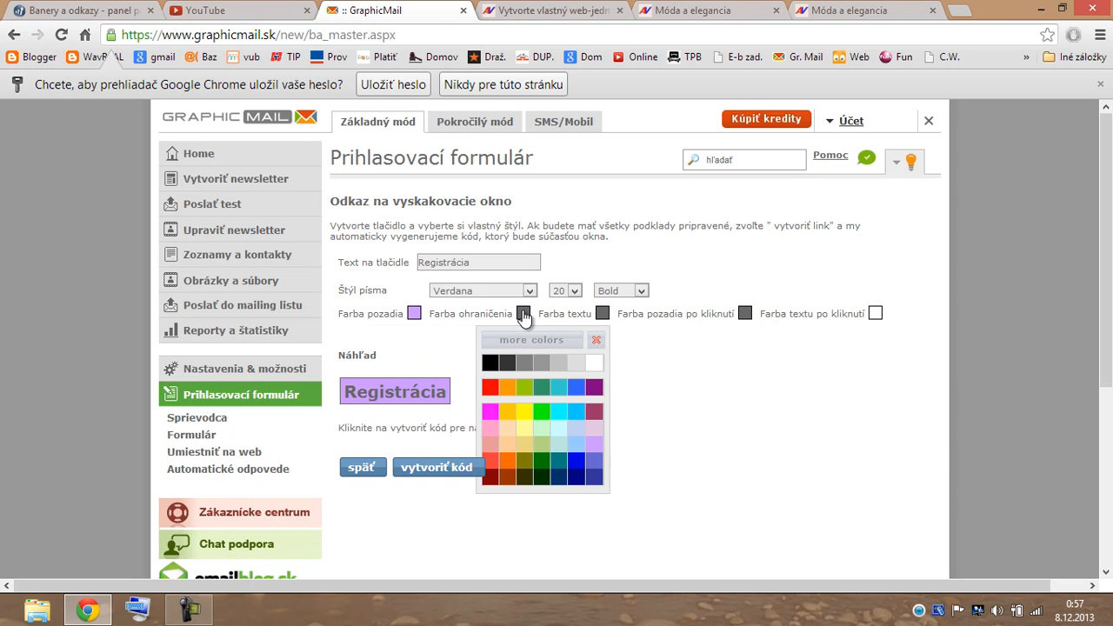
click(596, 388)
click(602, 318)
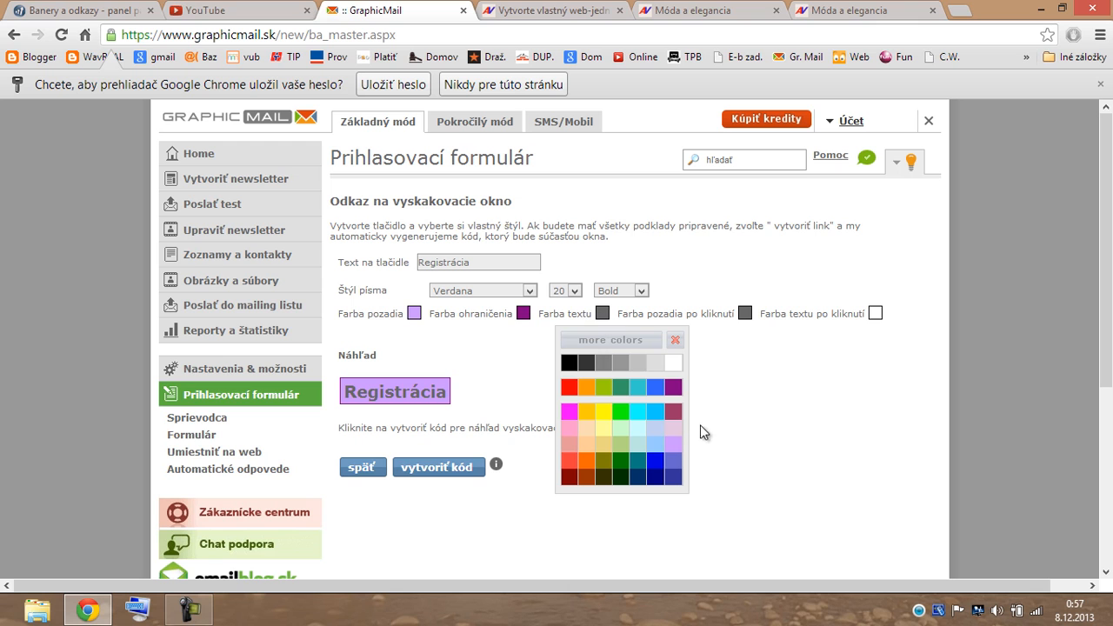
click(675, 390)
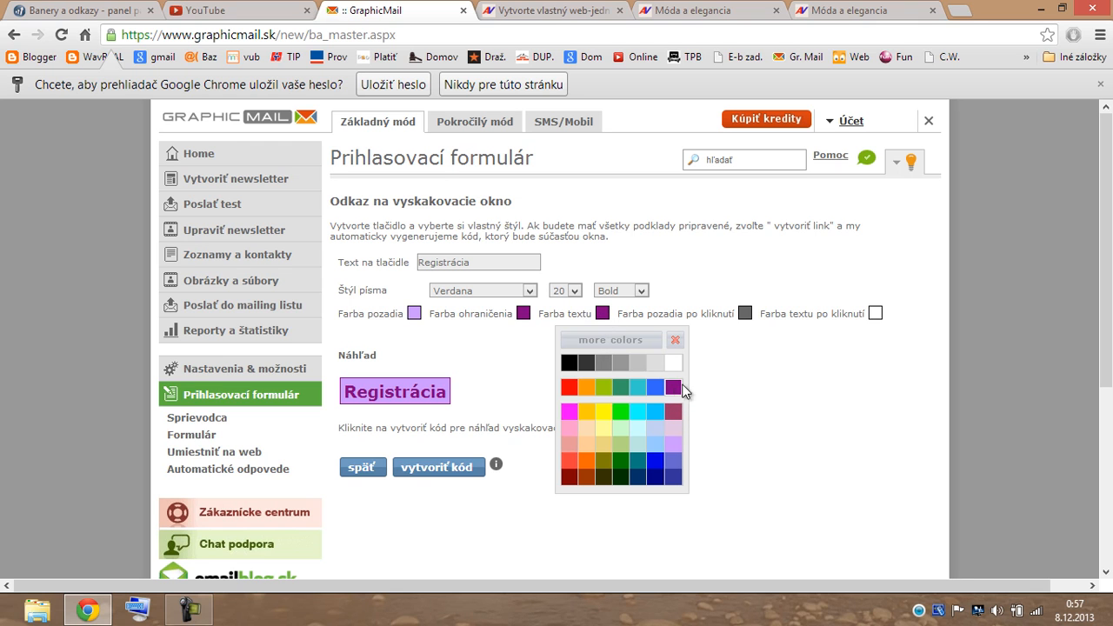
Give the clicked button a dark pink background, set its clicked text colour, and request the code.
click(745, 314)
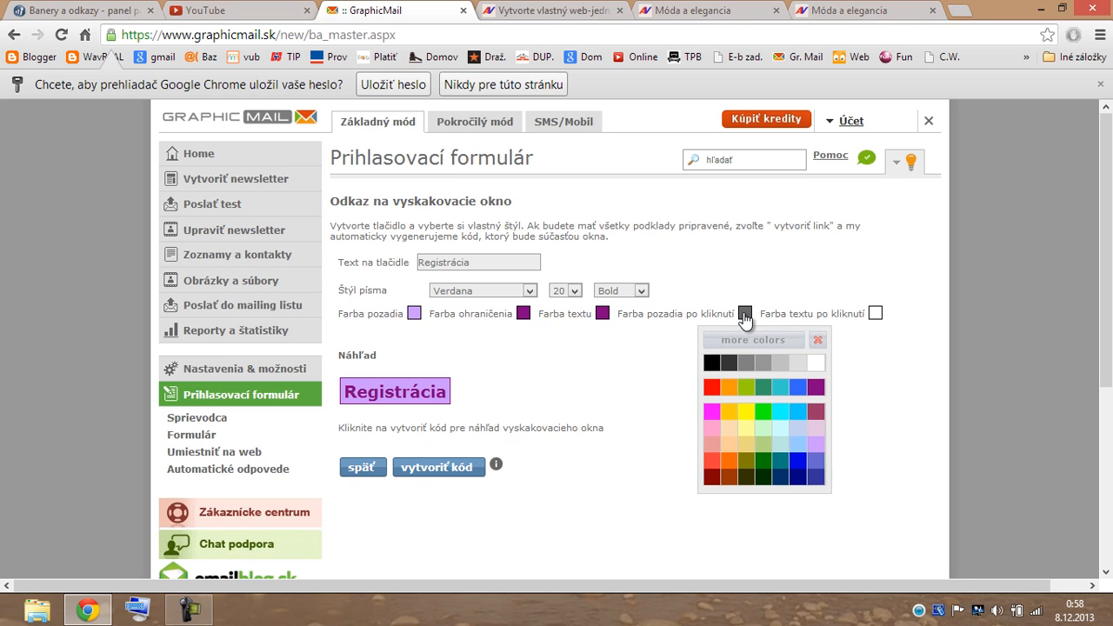
click(817, 414)
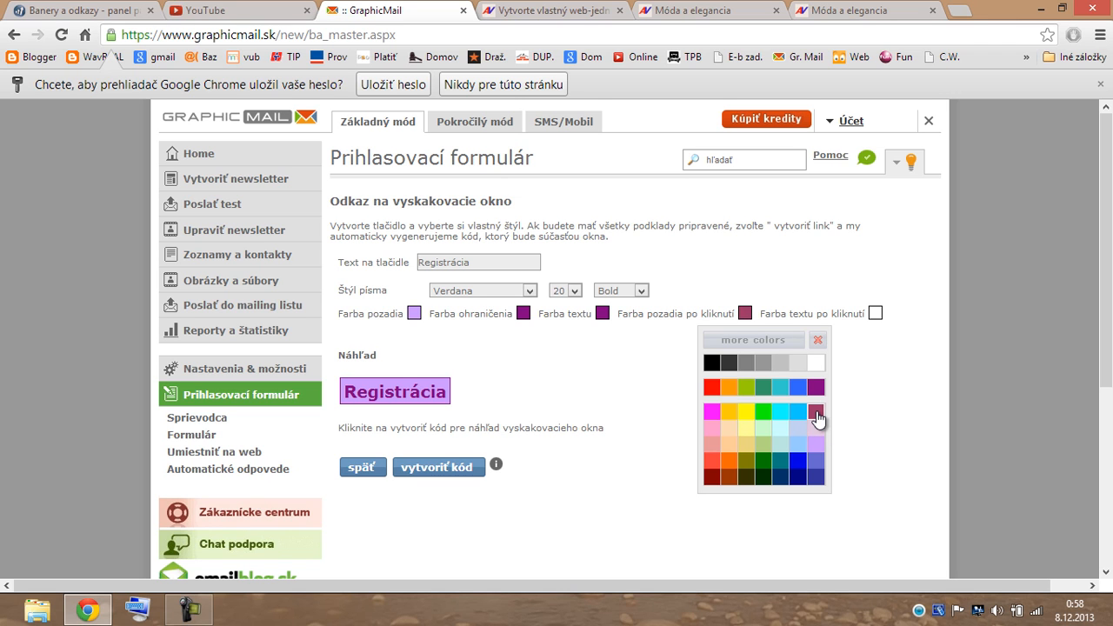
click(875, 315)
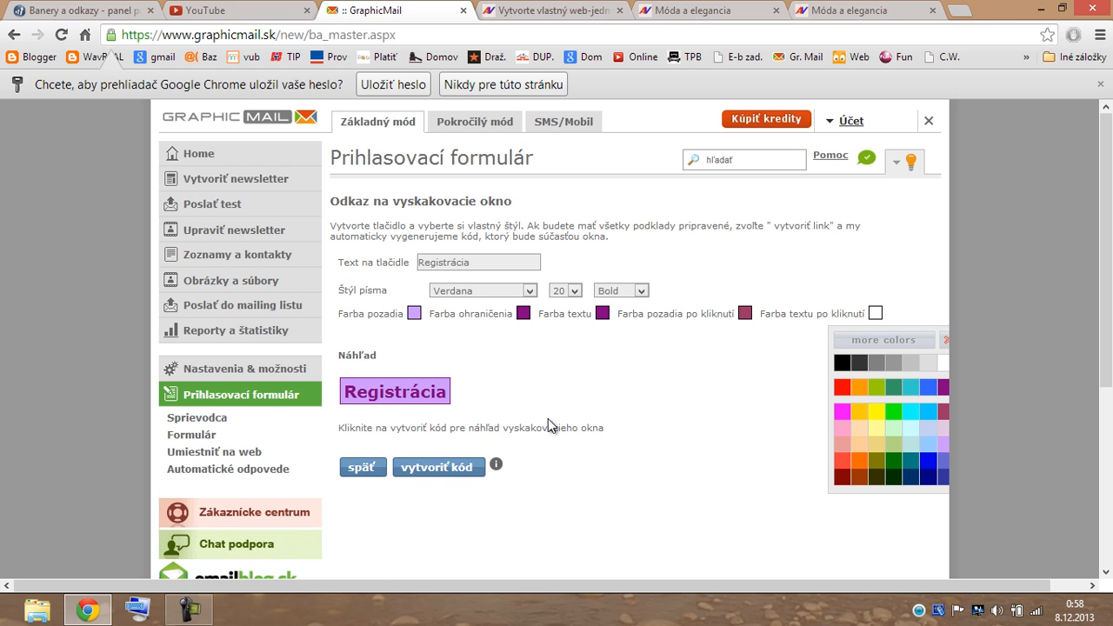
scroll(435, 518, down, 1)
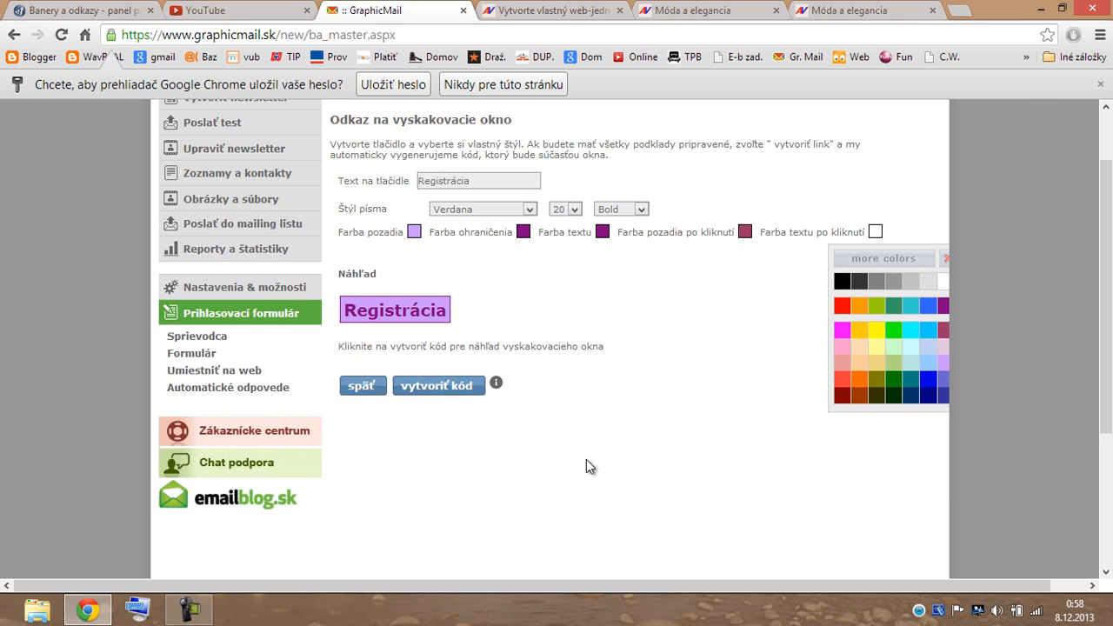
click(454, 388)
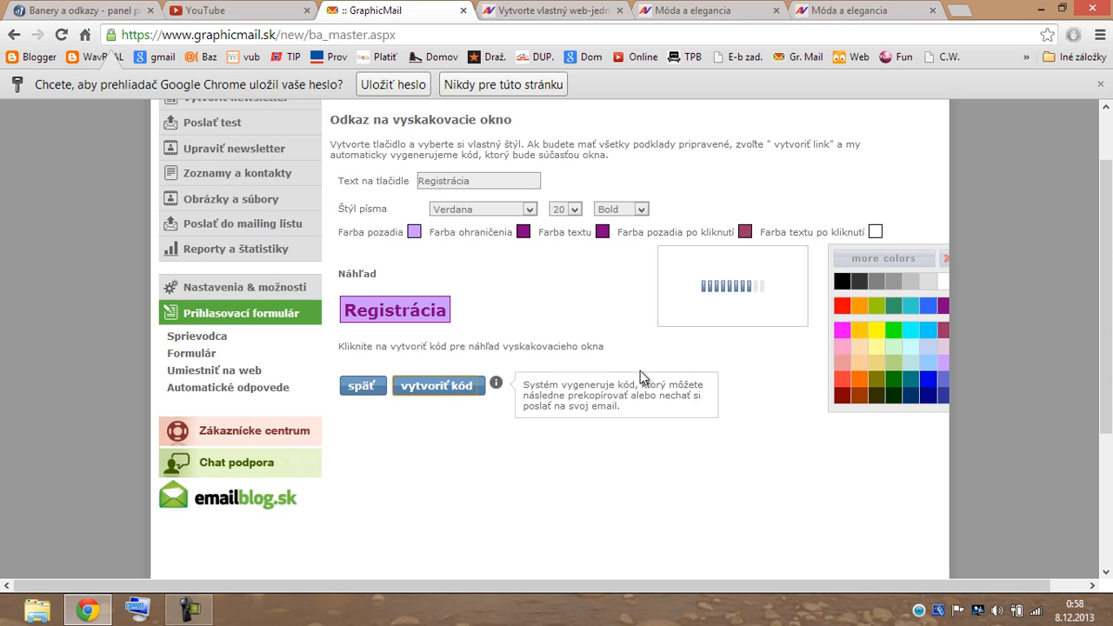
Copy the whole generated Registrácia button HTML and script code, then switch to the 'Móda a elegancia' tab.
scroll(731, 394, down, 2)
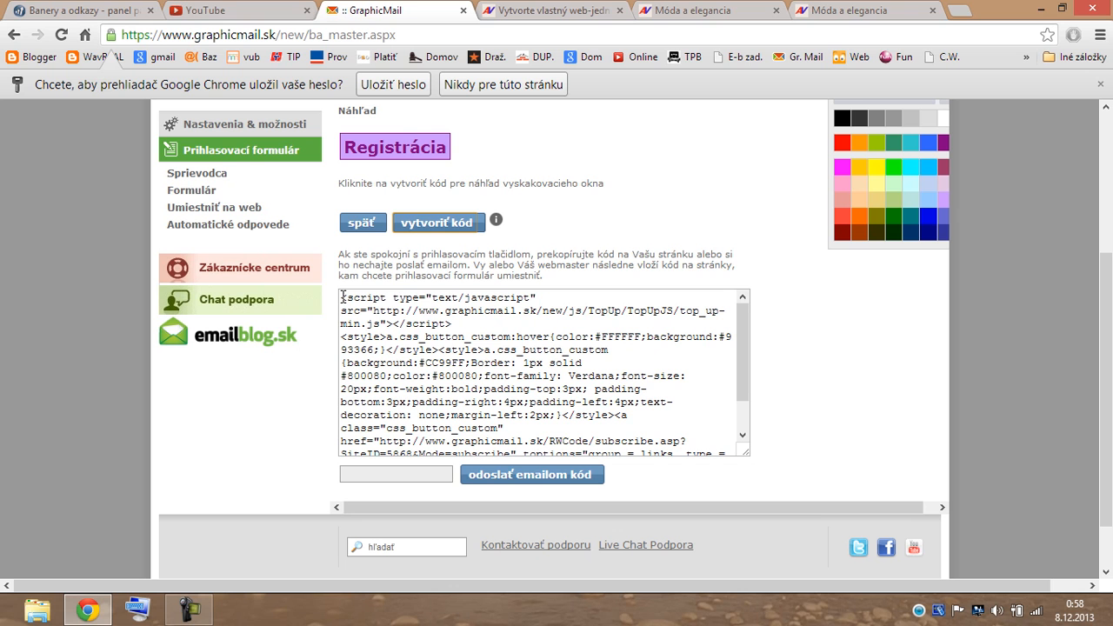
drag(342, 296, 613, 492)
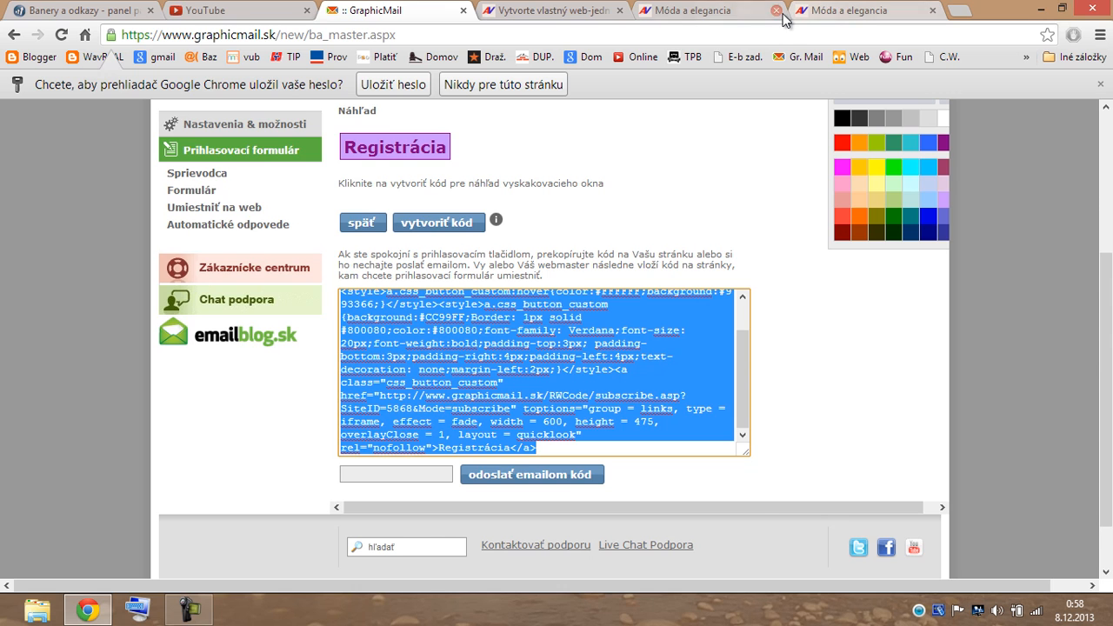
click(746, 20)
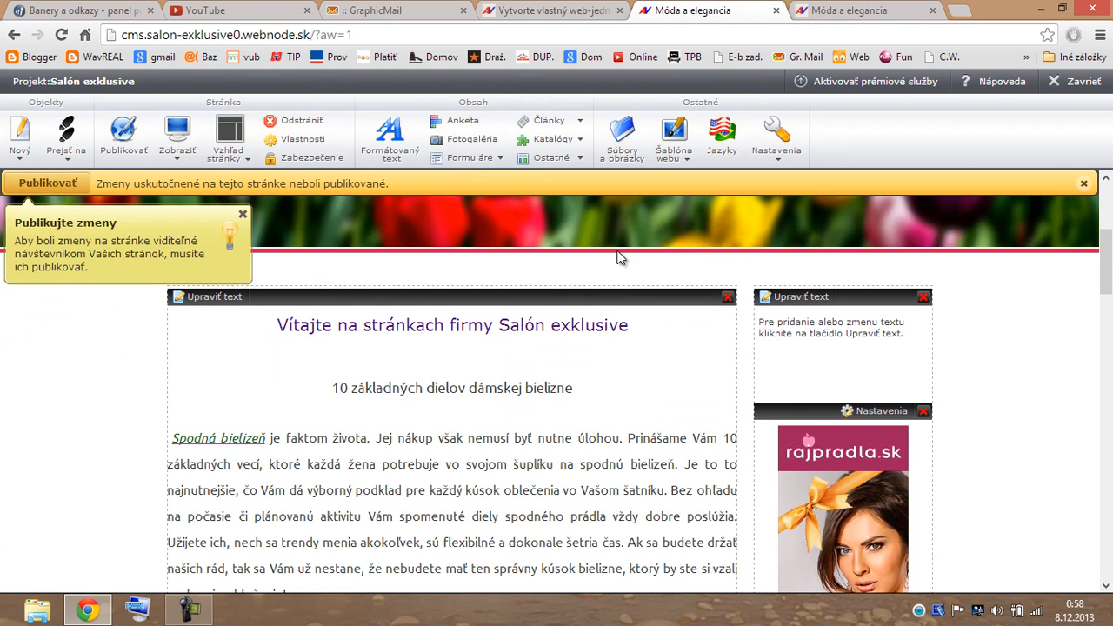
Insert an HTML kód (Embed) block holding the pasted Registrácia button code into the right column.
click(560, 163)
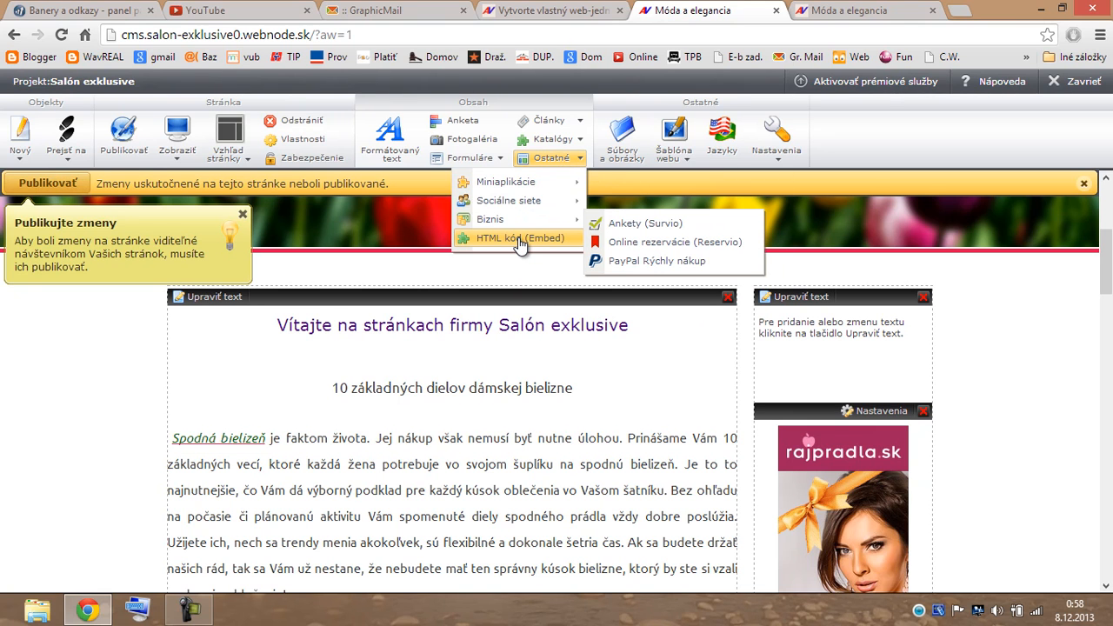
drag(520, 243, 830, 315)
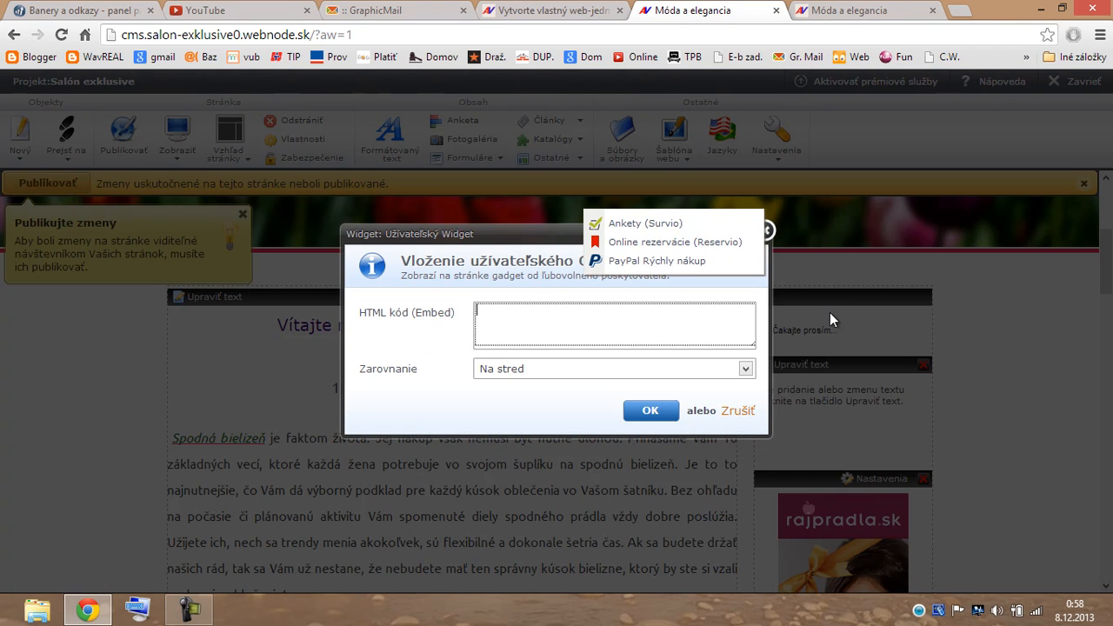
key(ctrl+v)
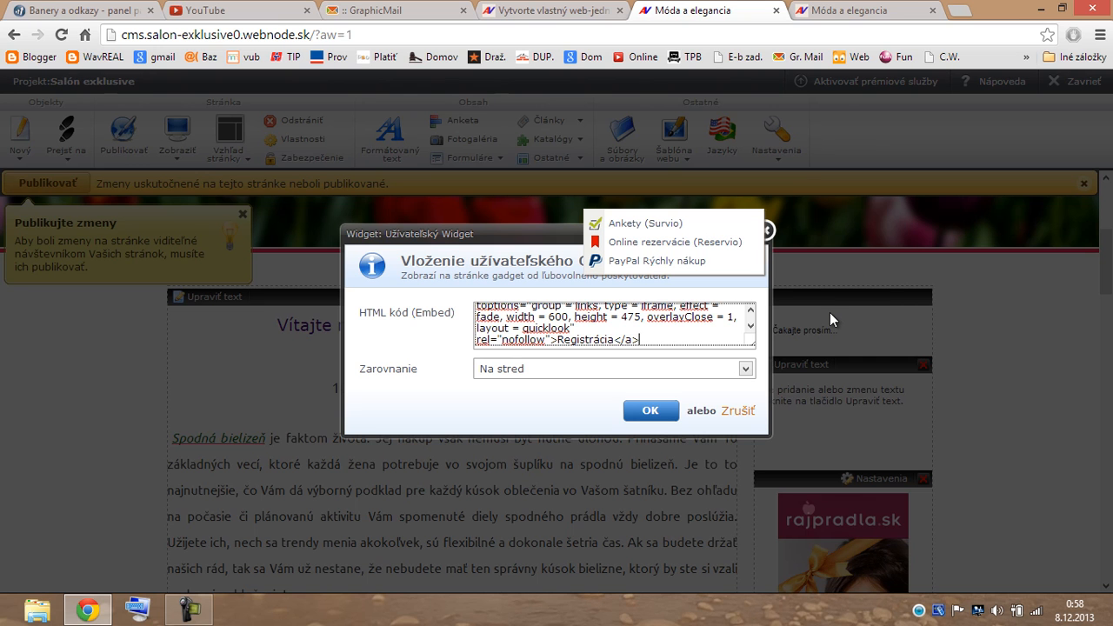
click(650, 411)
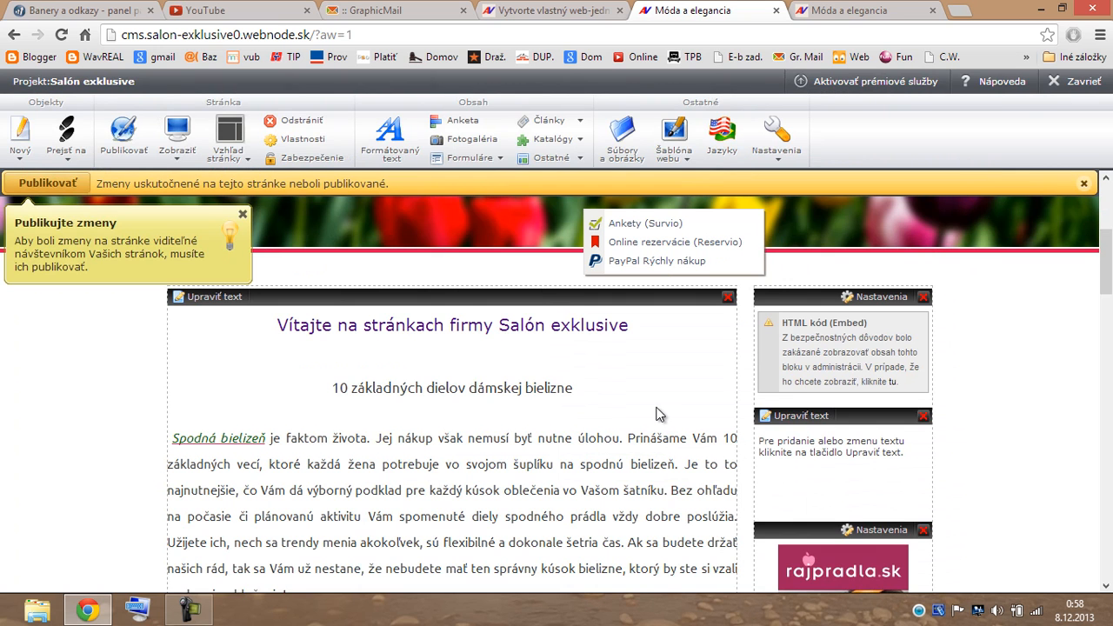
click(217, 168)
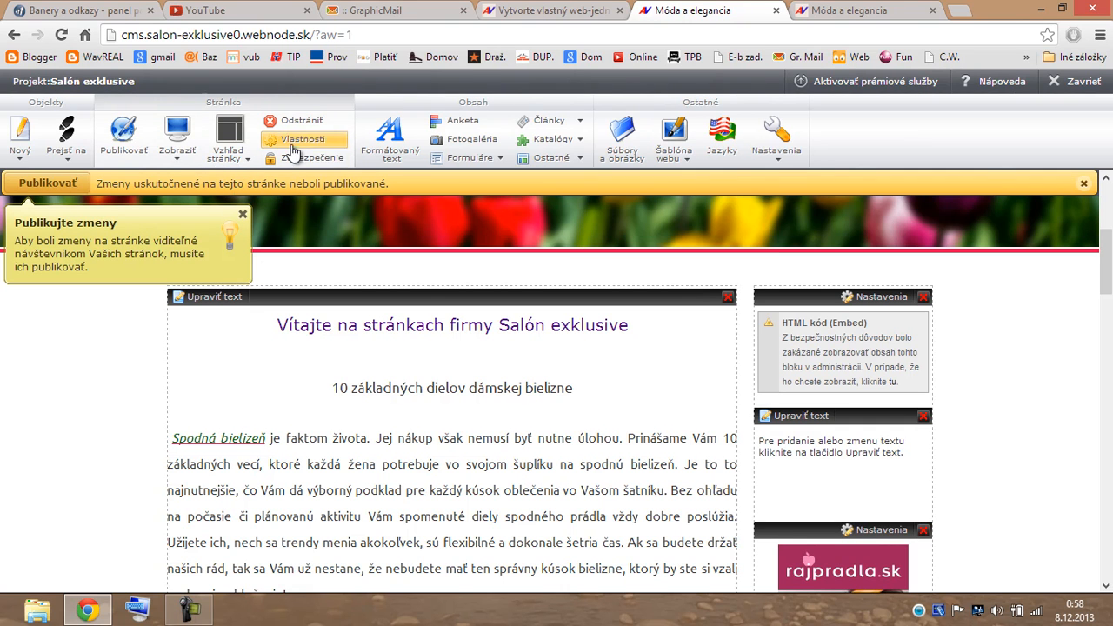
click(185, 153)
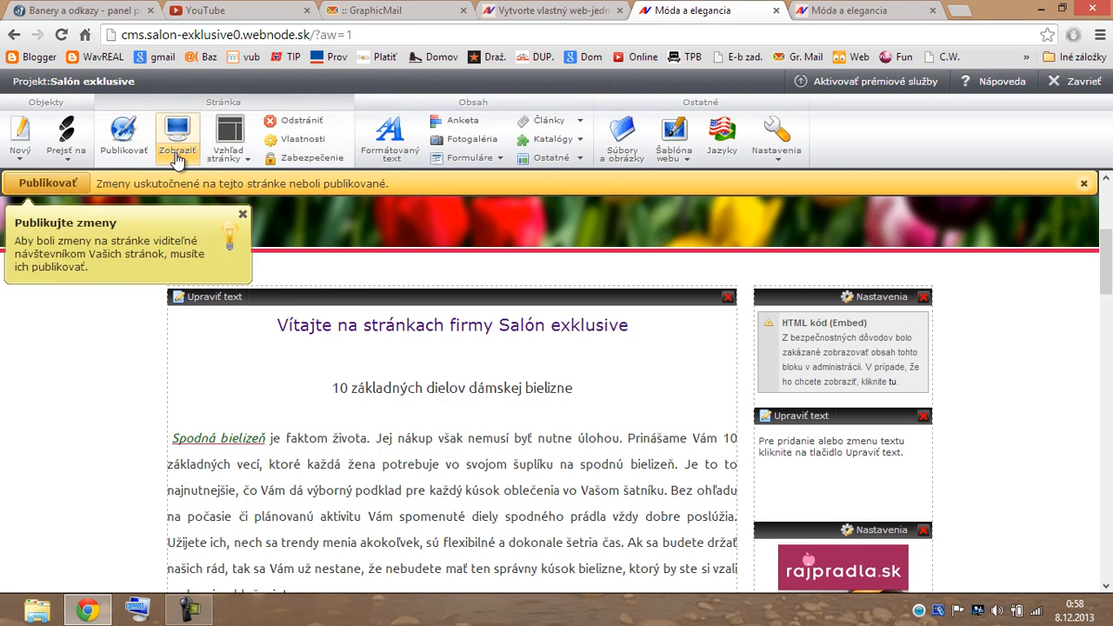
Preview the Pracovná verzia, test the Registrácia button's signup popup, and close it.
click(178, 160)
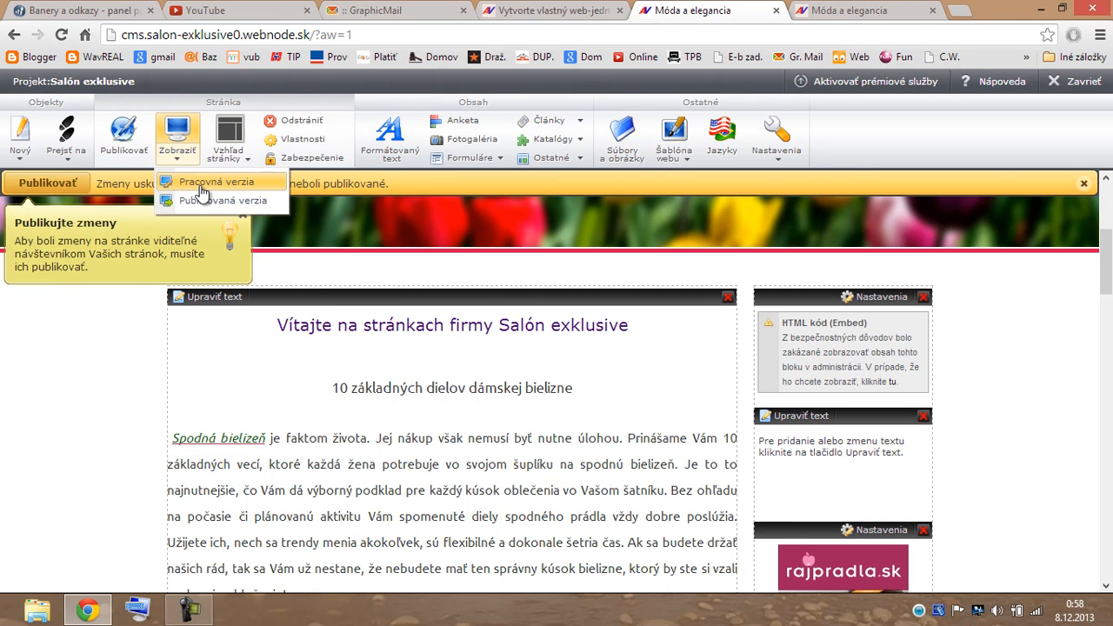
click(200, 183)
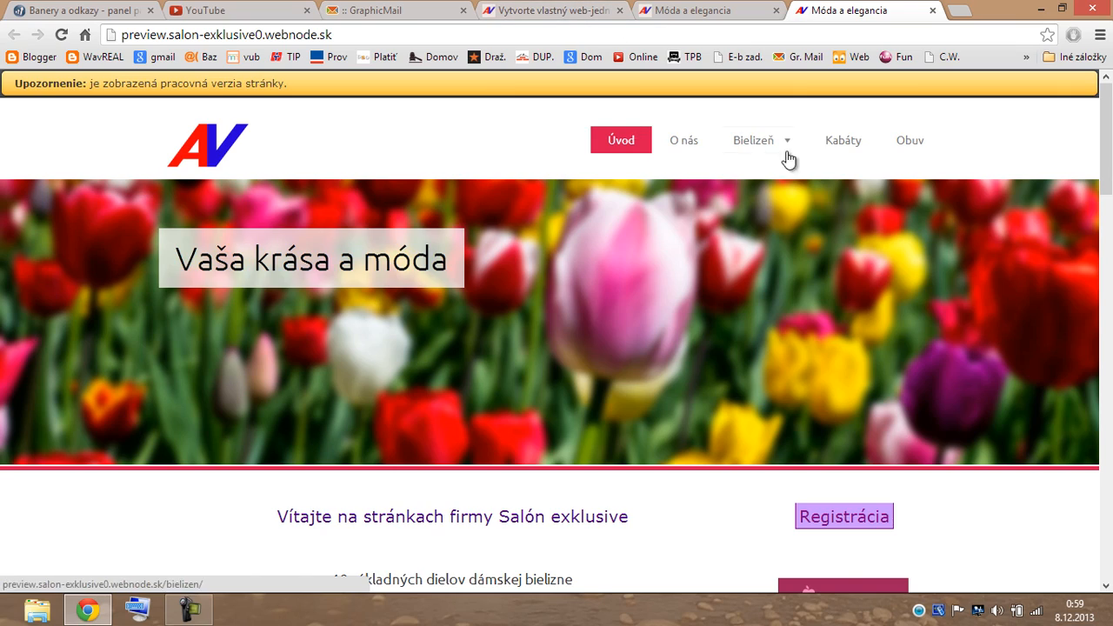
scroll(907, 238, down, 2)
scroll(959, 338, down, 7)
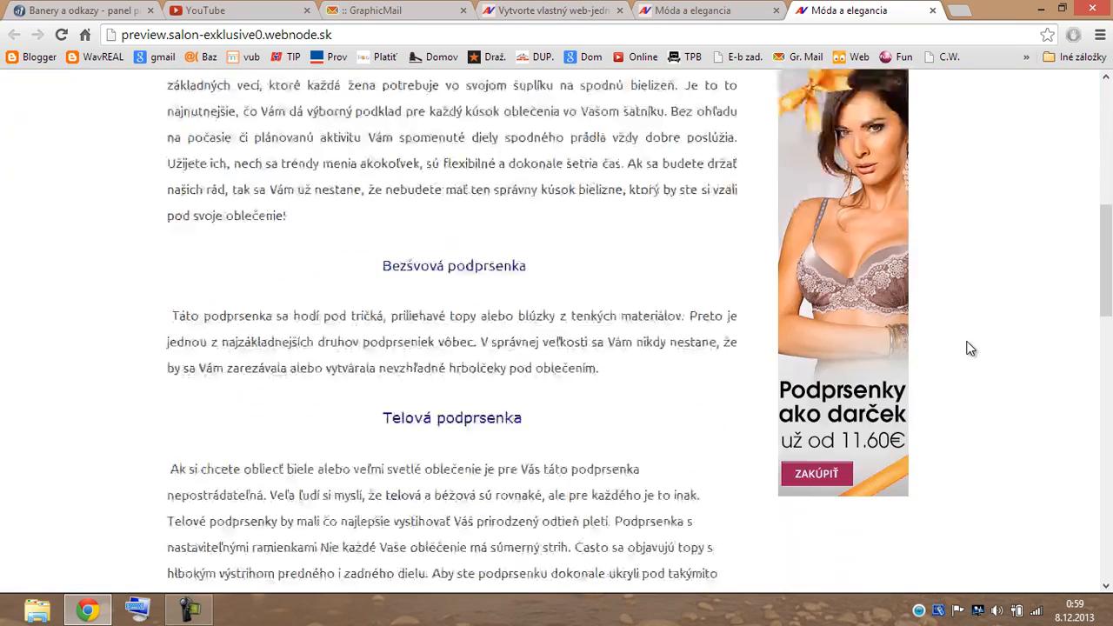
scroll(970, 349, up, 7)
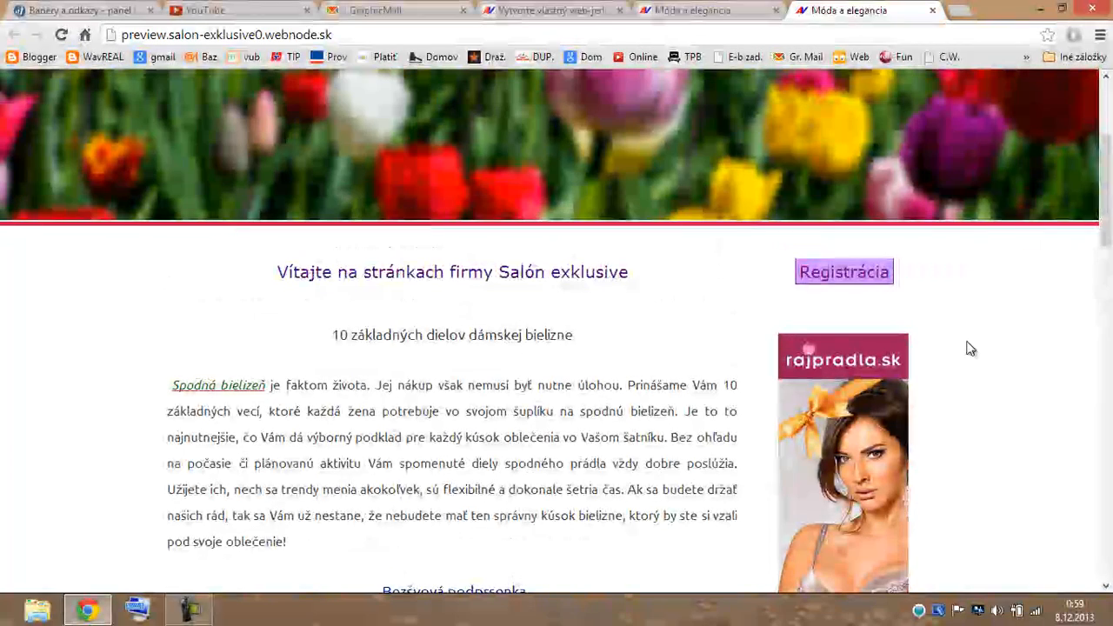
click(851, 275)
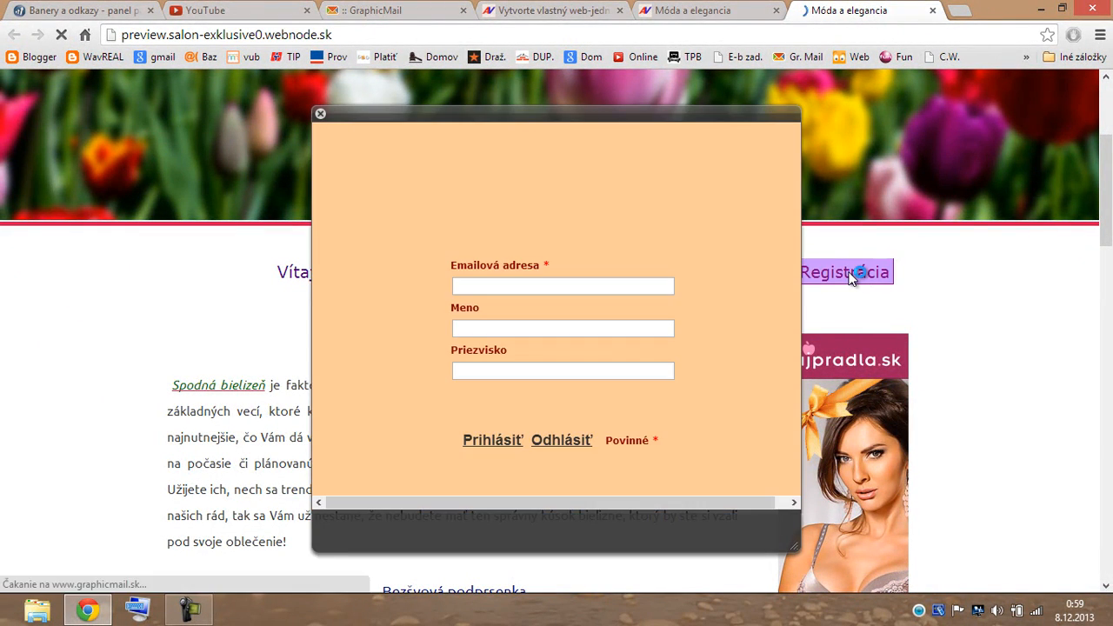
click(320, 115)
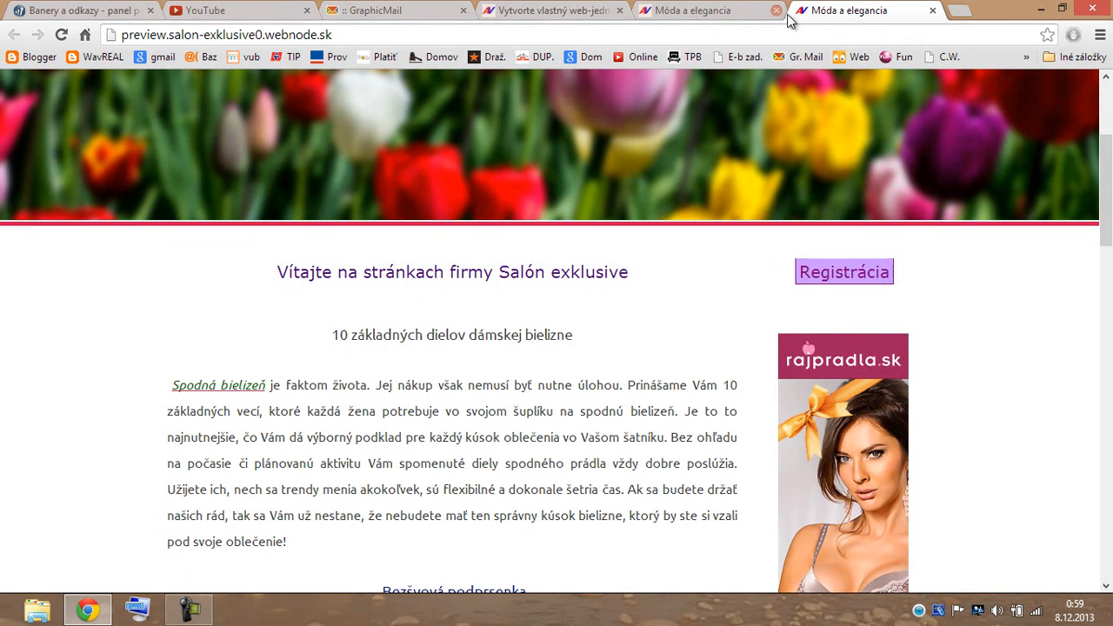
Place a 'Páči sa mi to' Facebook button with Počítadlo style at the top of the right column.
click(758, 18)
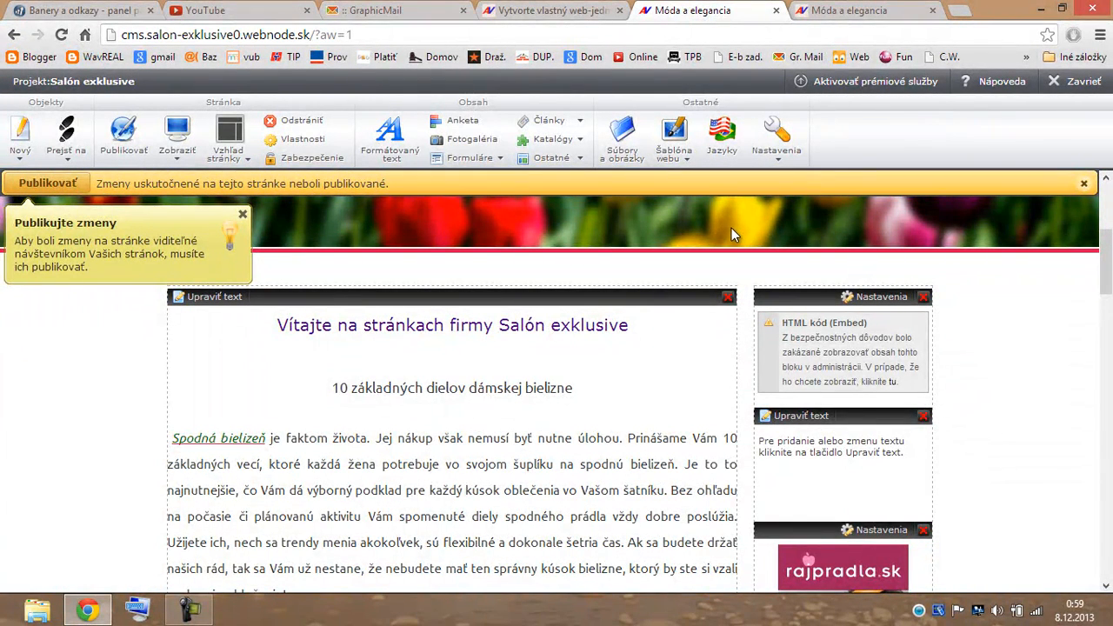
click(581, 164)
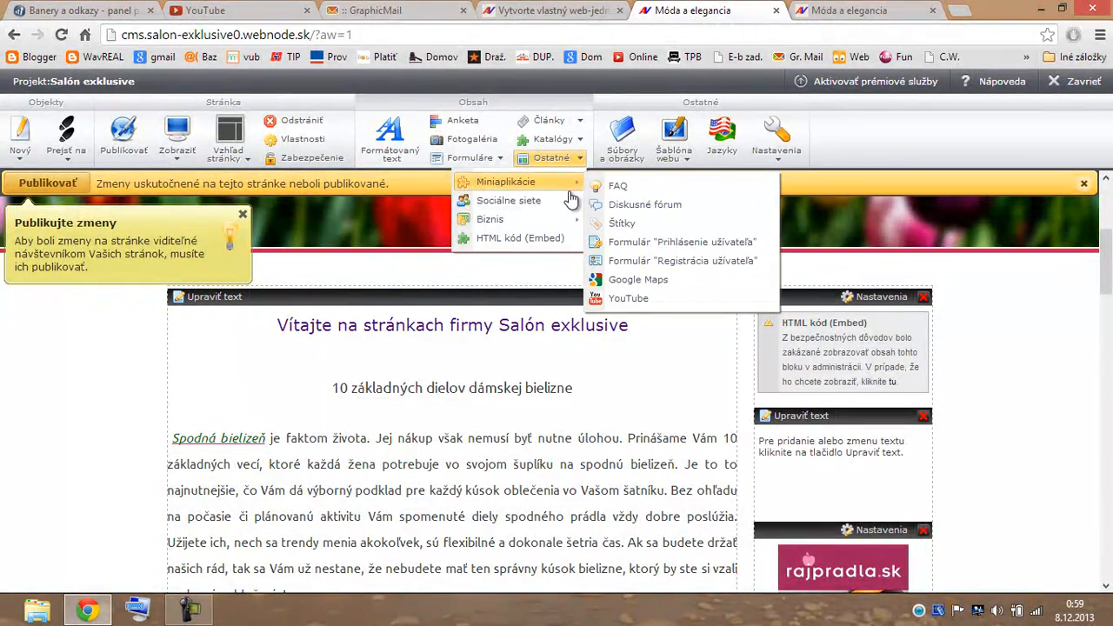
mouse_move(593, 195)
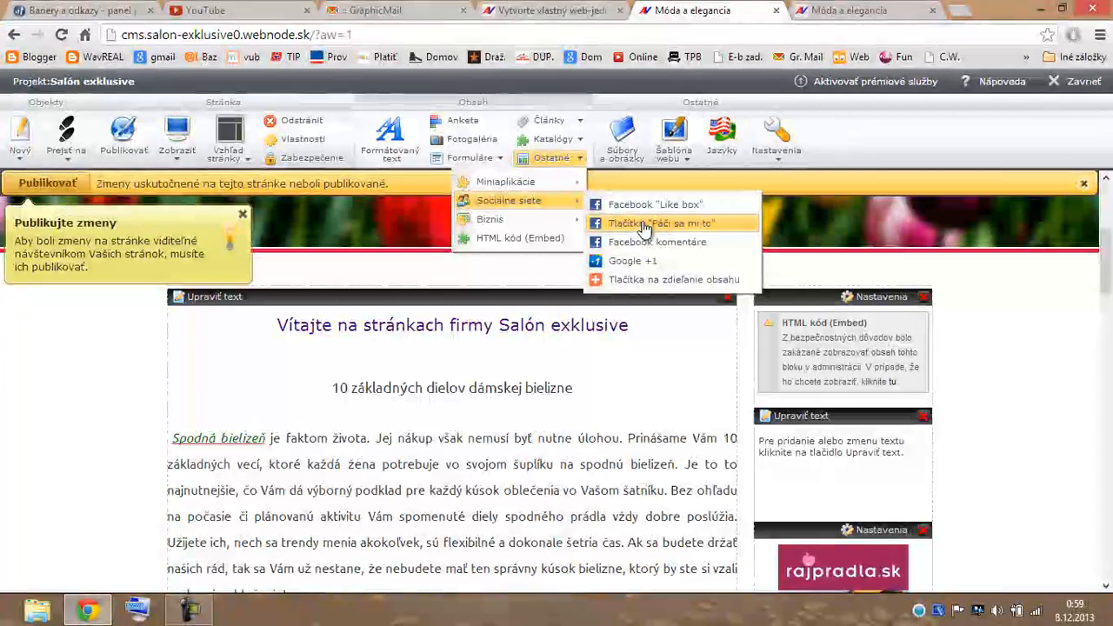
drag(644, 228, 827, 299)
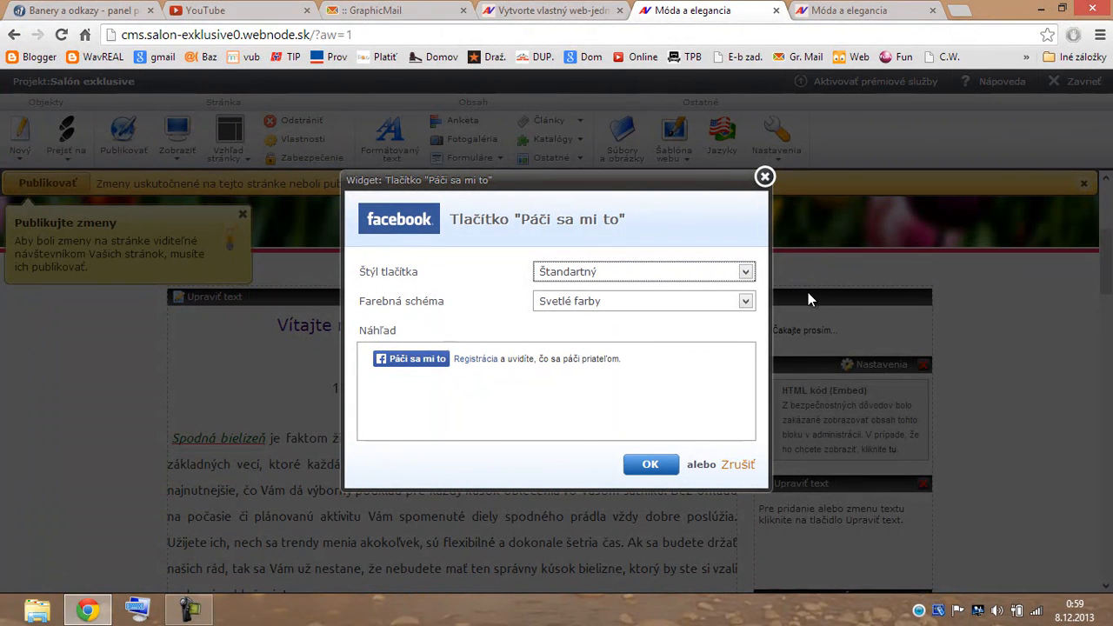
click(746, 272)
click(701, 299)
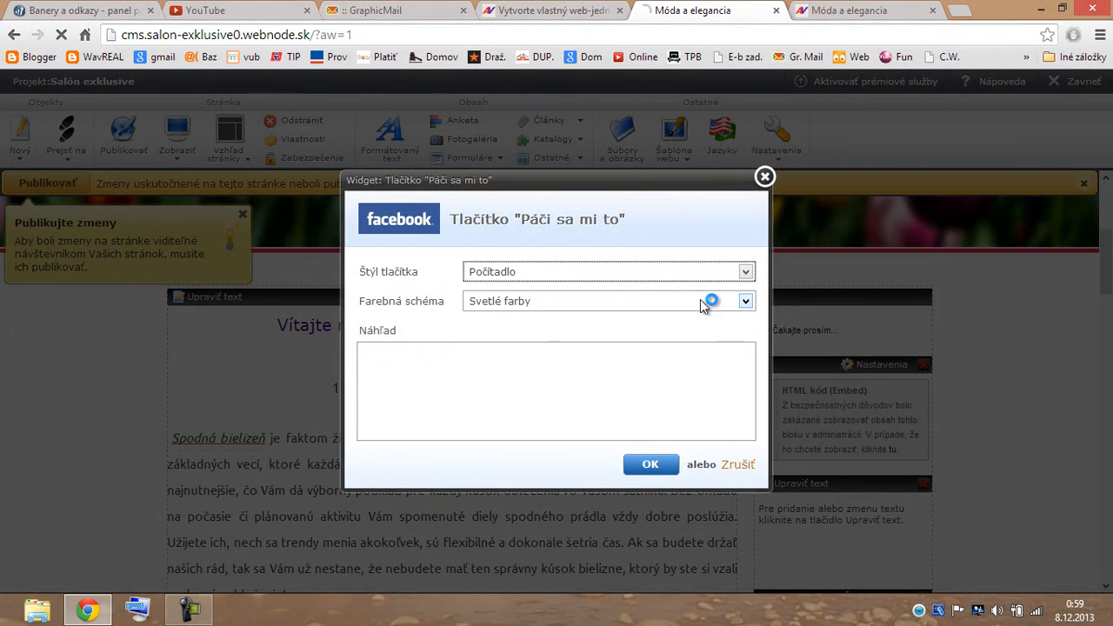
click(652, 466)
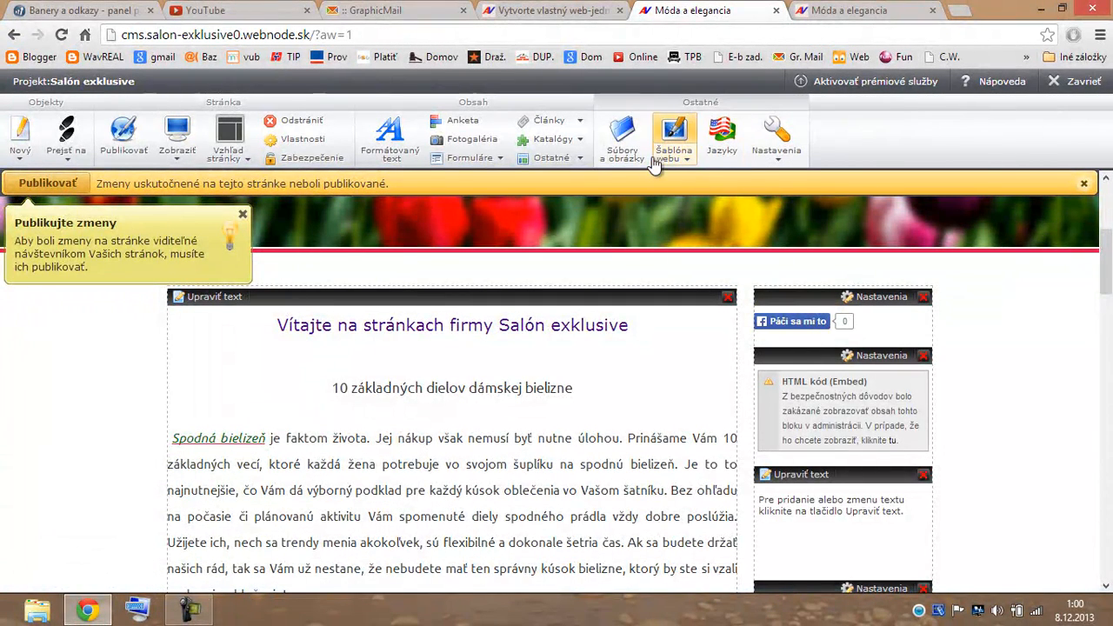
Add 'Tlačítka na zdieľanie obsahu' in Veľké ikony style above the welcome text.
click(578, 159)
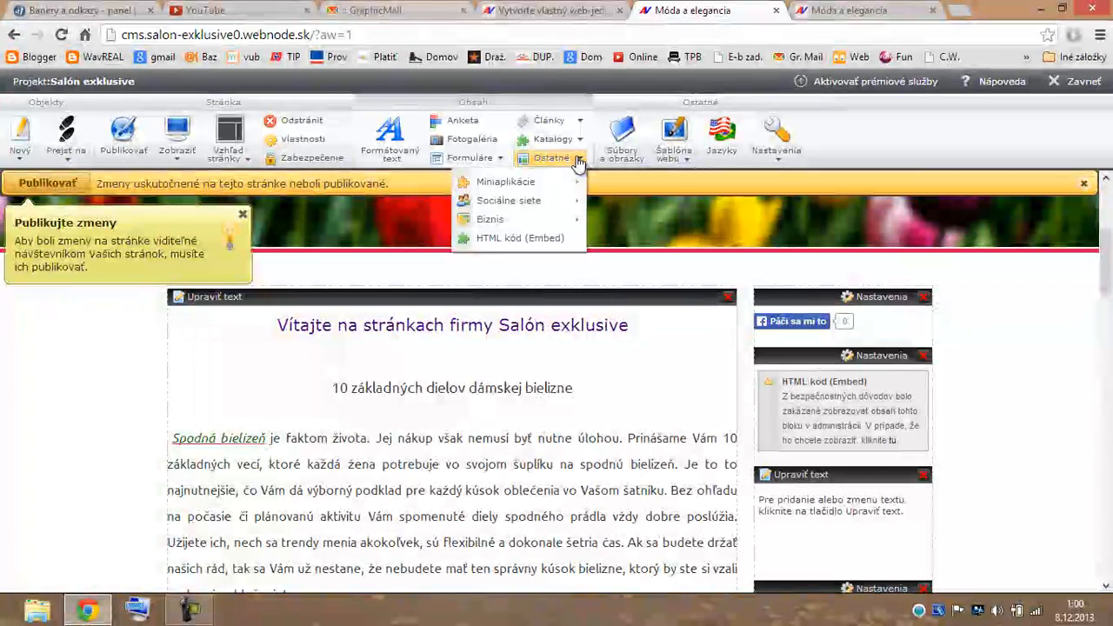
mouse_move(513, 200)
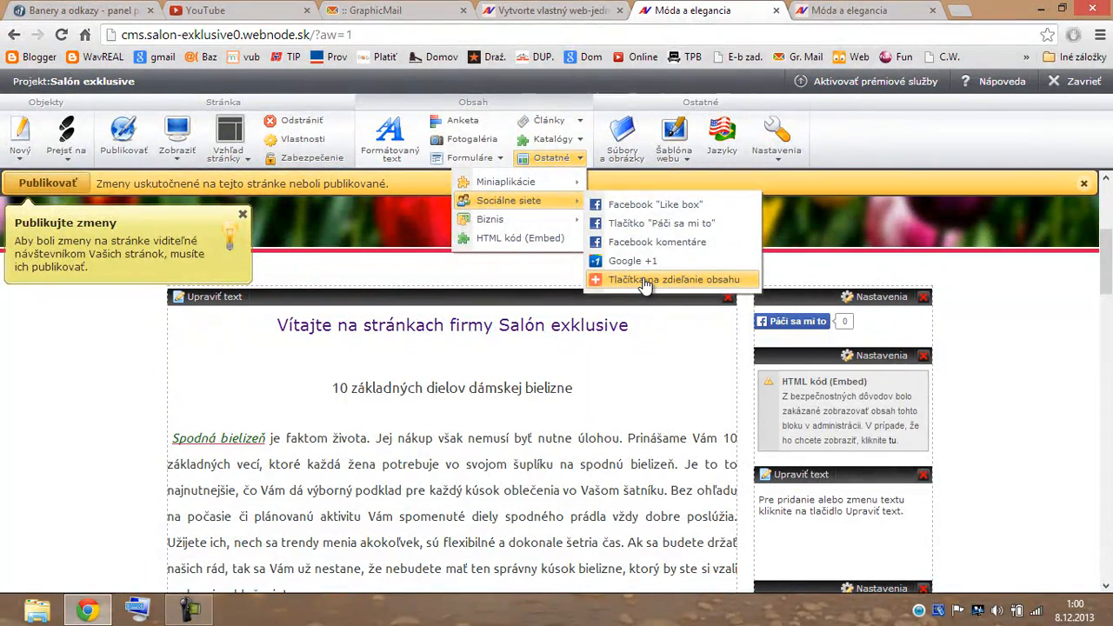
drag(643, 284, 290, 319)
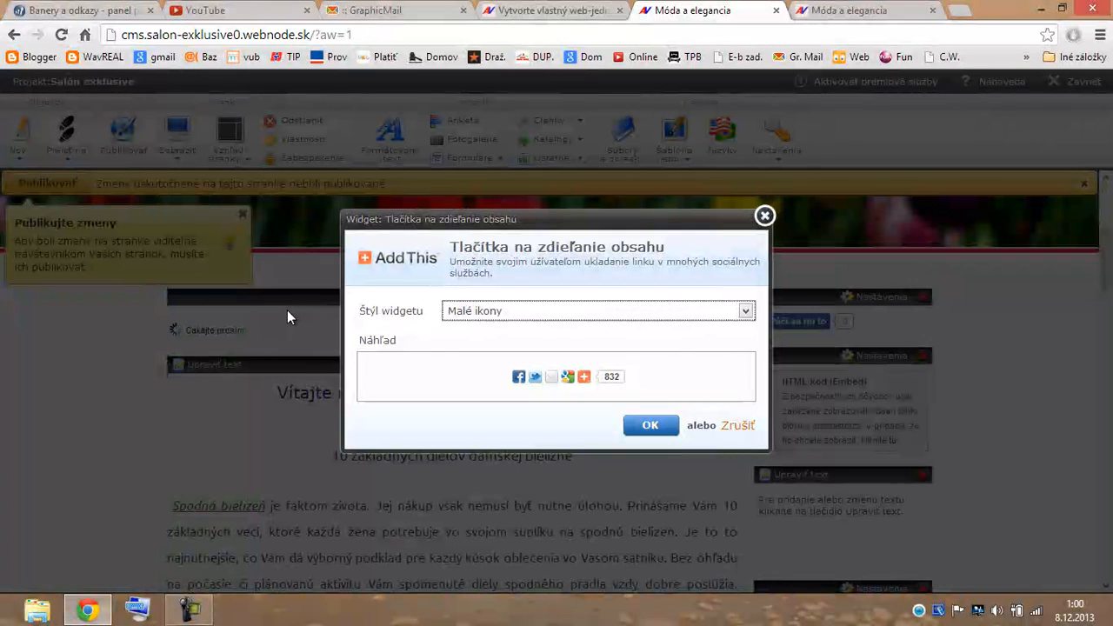
click(745, 311)
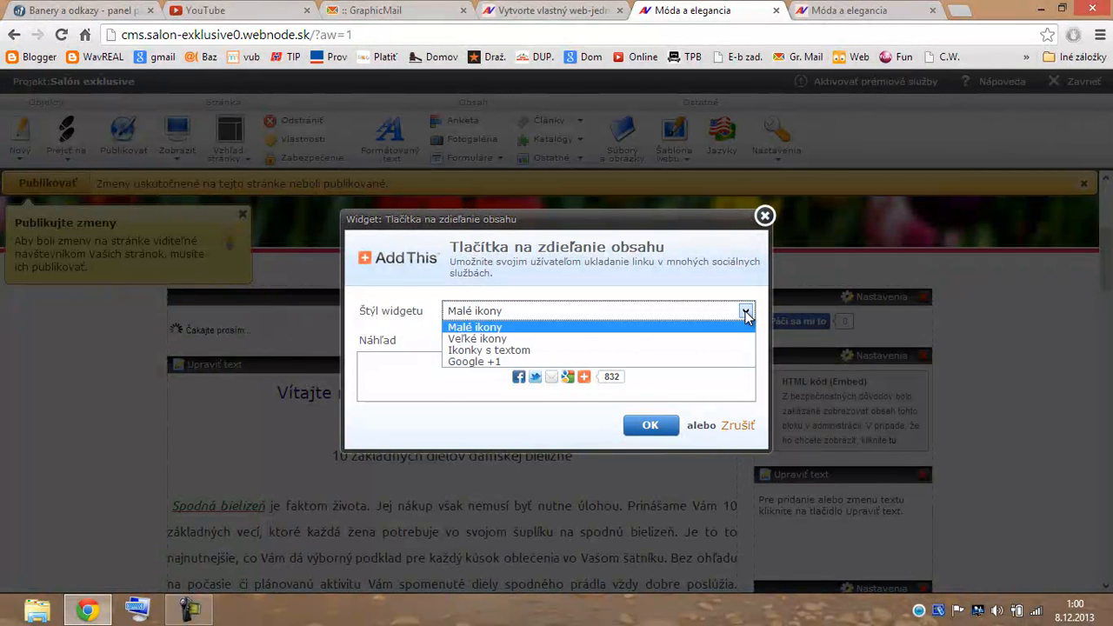
click(637, 339)
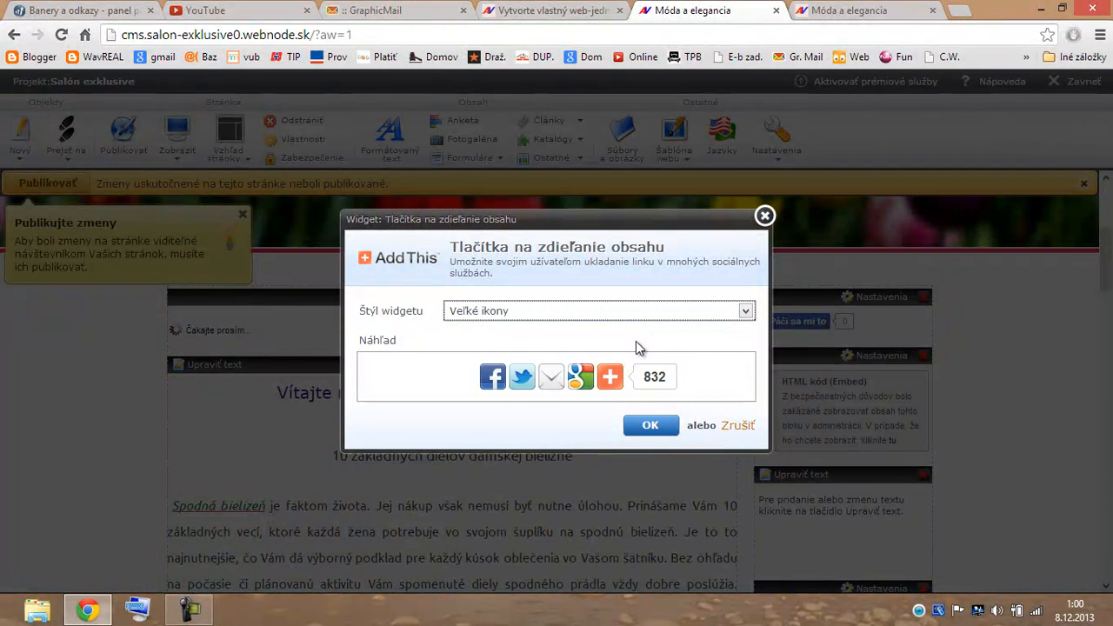
click(659, 425)
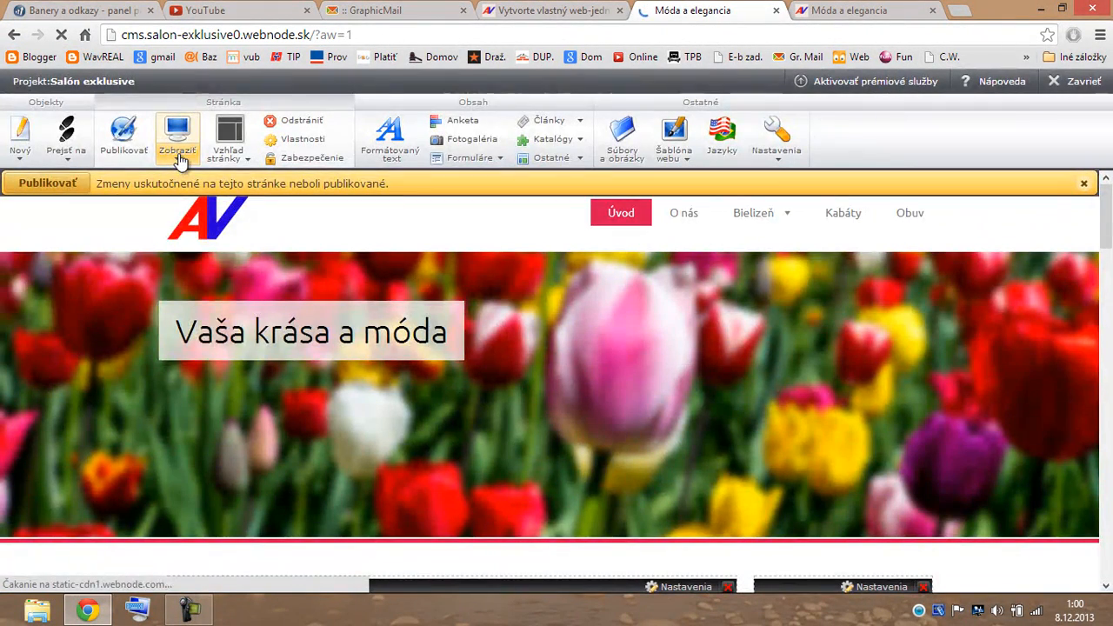
click(179, 157)
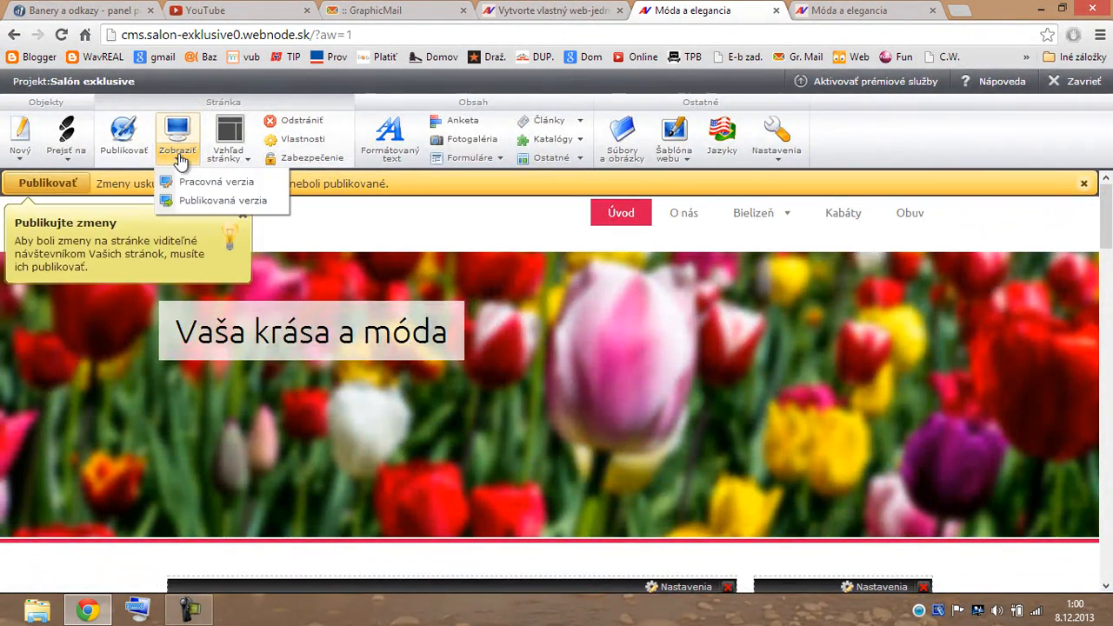
click(209, 185)
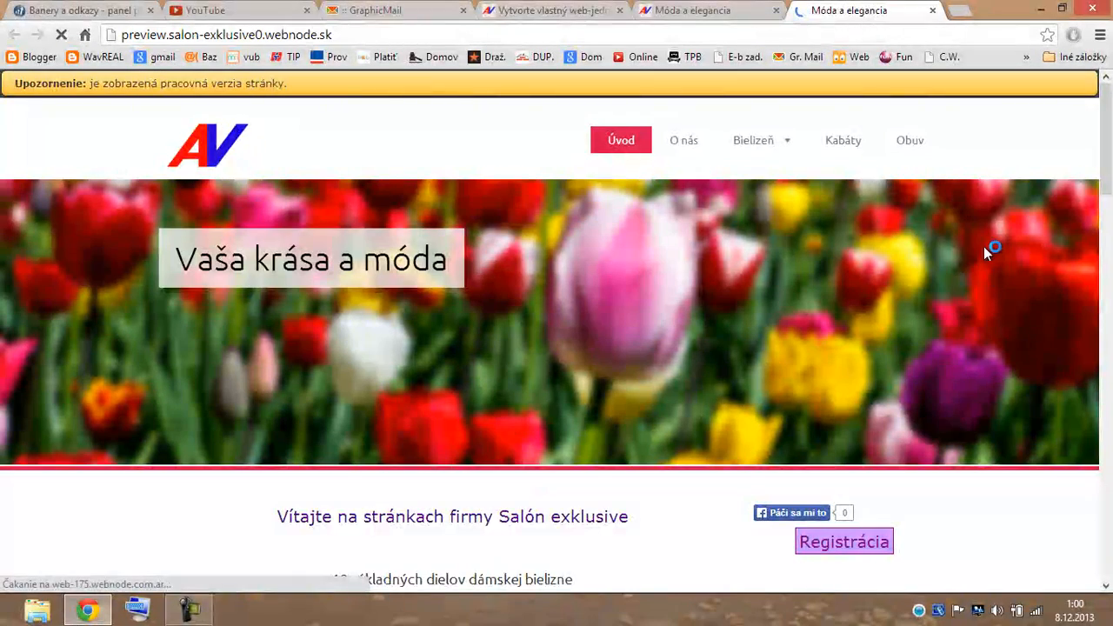
scroll(985, 254, down, 2)
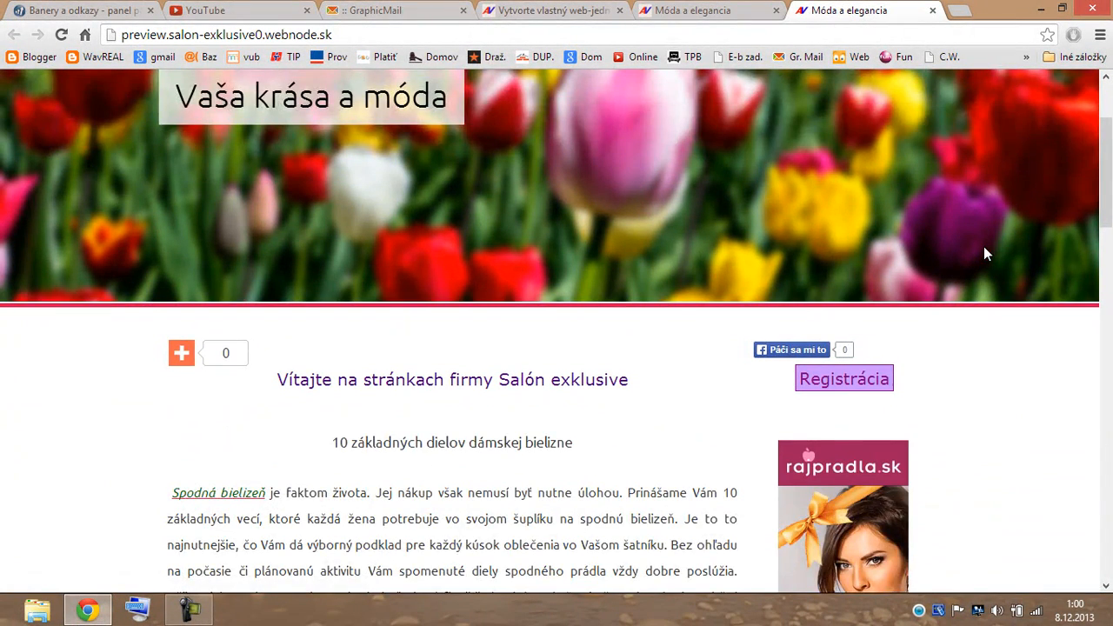
scroll(983, 246, down, 1)
scroll(984, 247, down, 1)
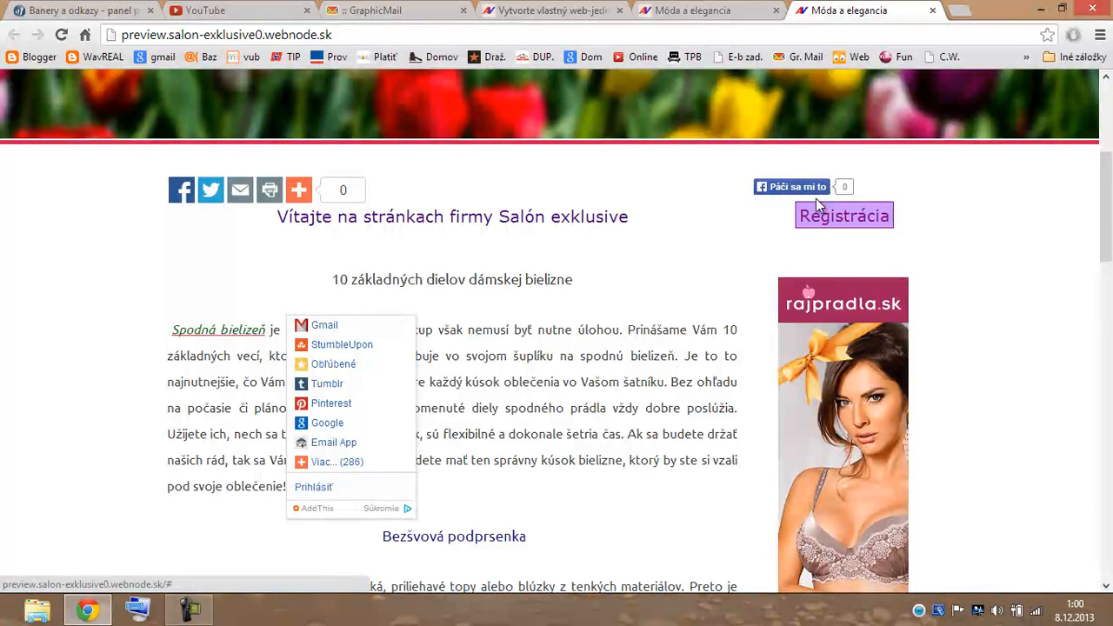
Add Formátovaný text blocks under the share buttons and under the Like button, discarding a Formuláre block.
click(753, 11)
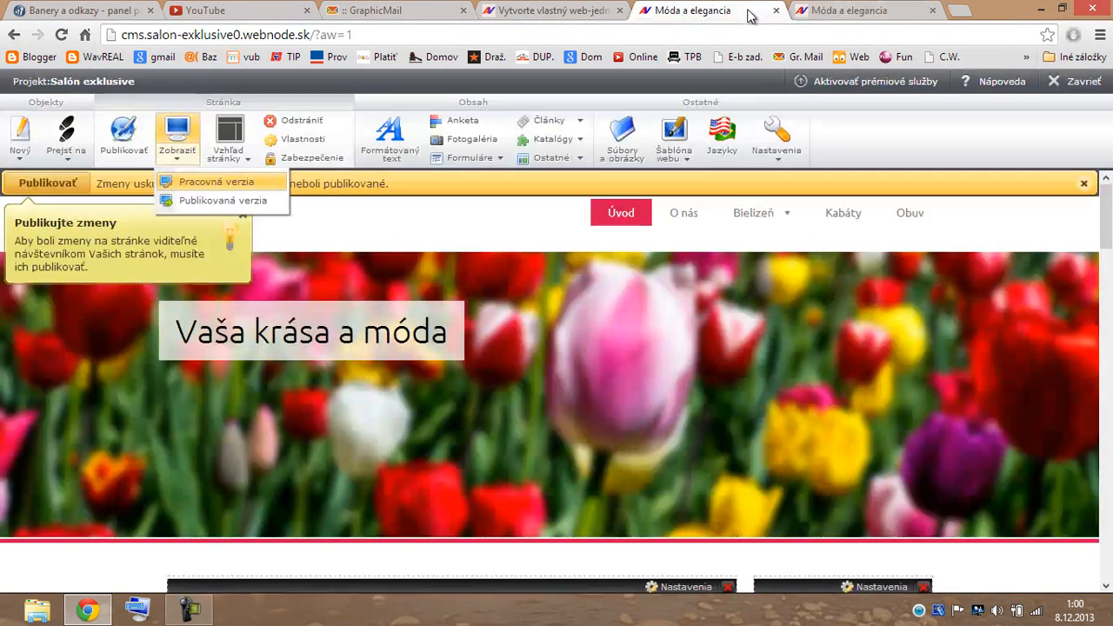
scroll(476, 361, down, 2)
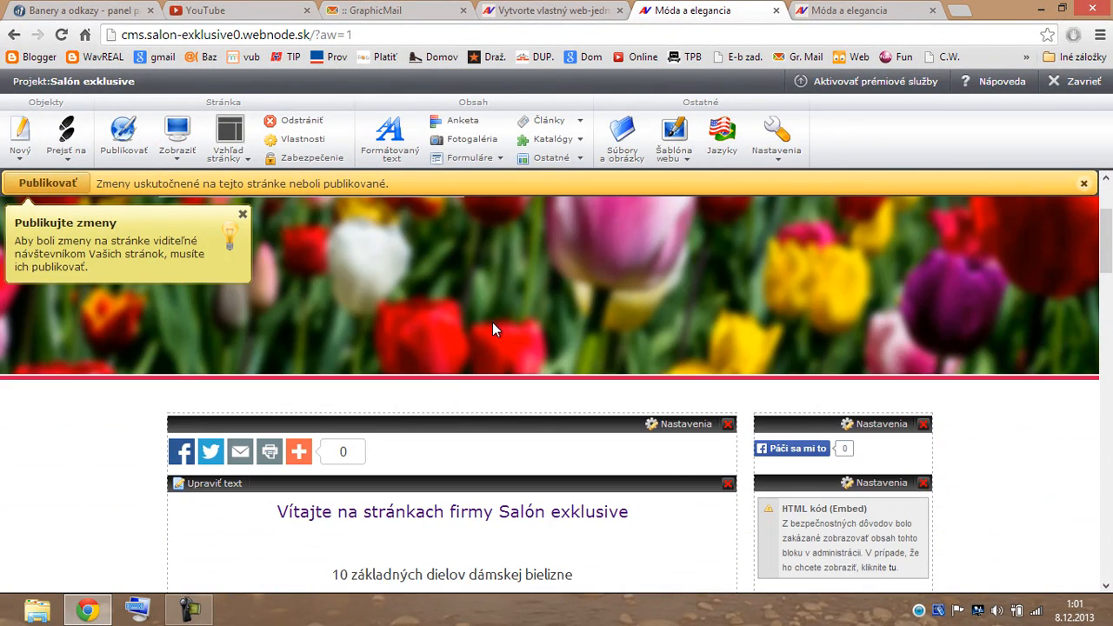
drag(392, 131, 234, 496)
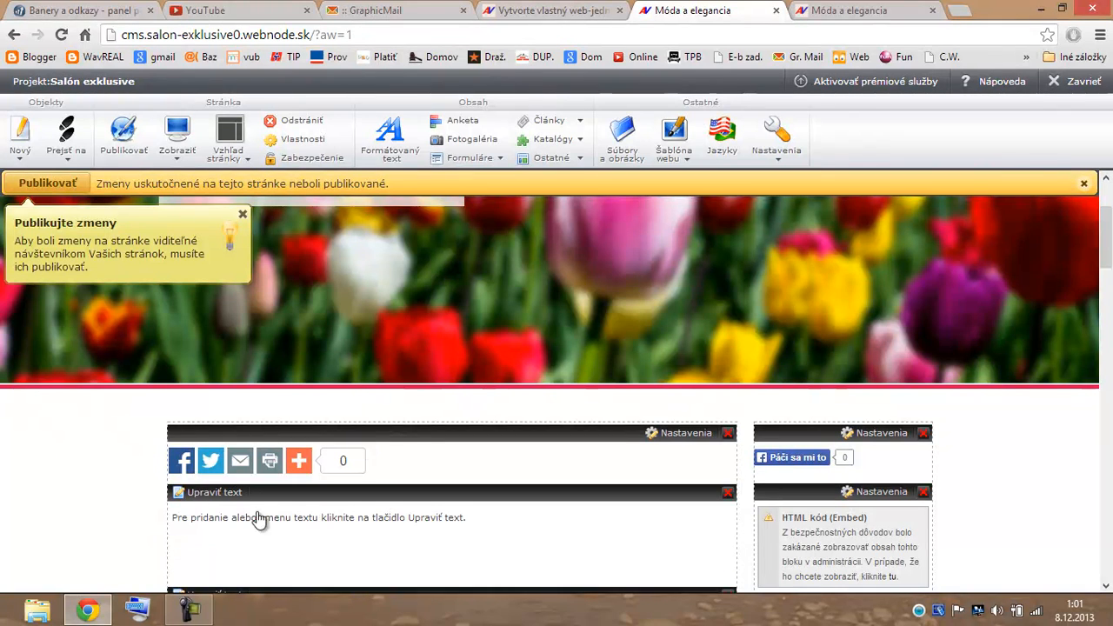
drag(467, 164, 833, 505)
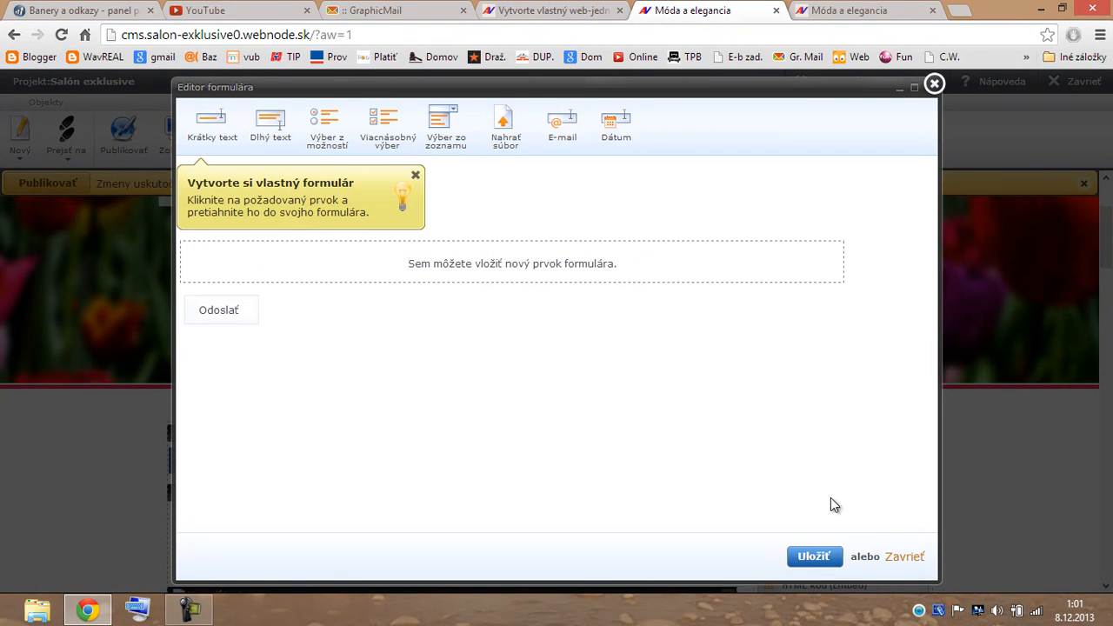
click(935, 85)
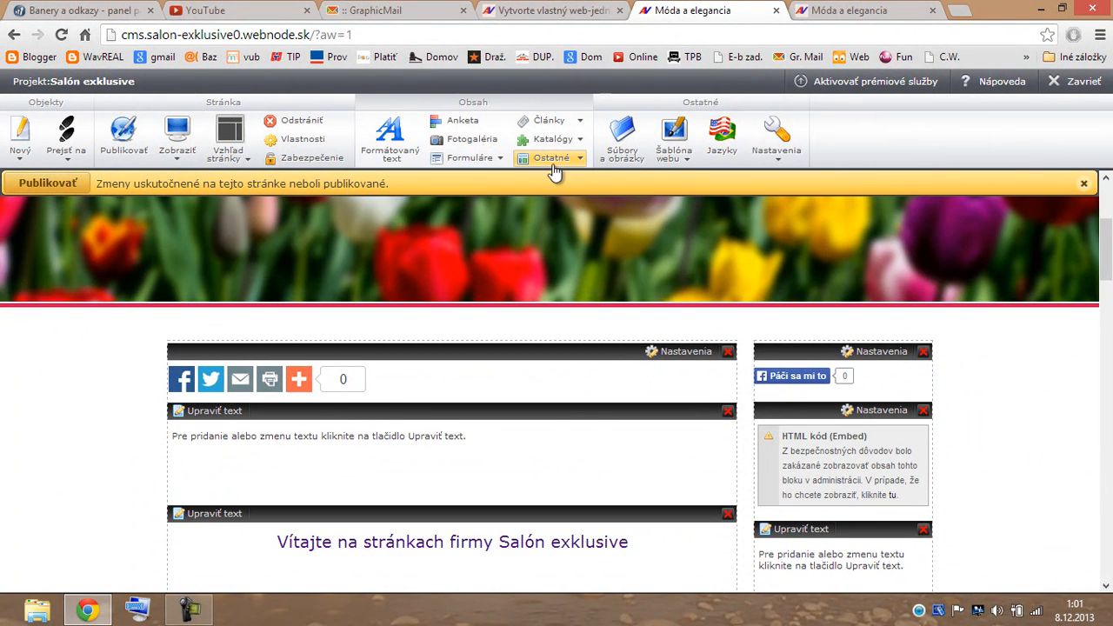
drag(414, 151, 816, 412)
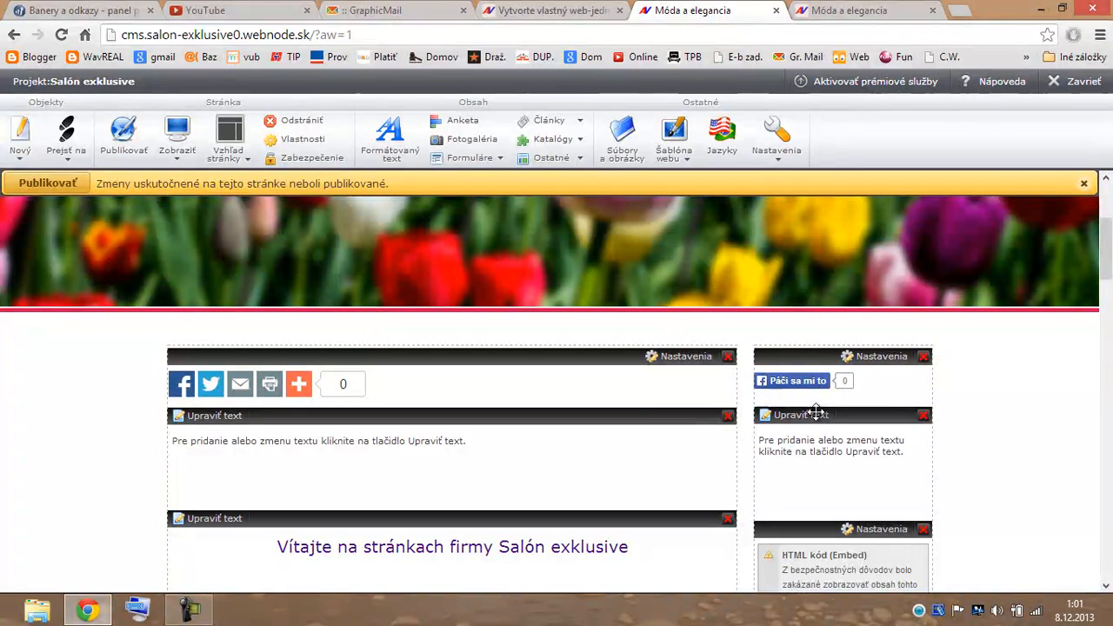
Scroll the Pracovná verzia preview from the tulip header to the footer and back, then return to the editor.
click(179, 144)
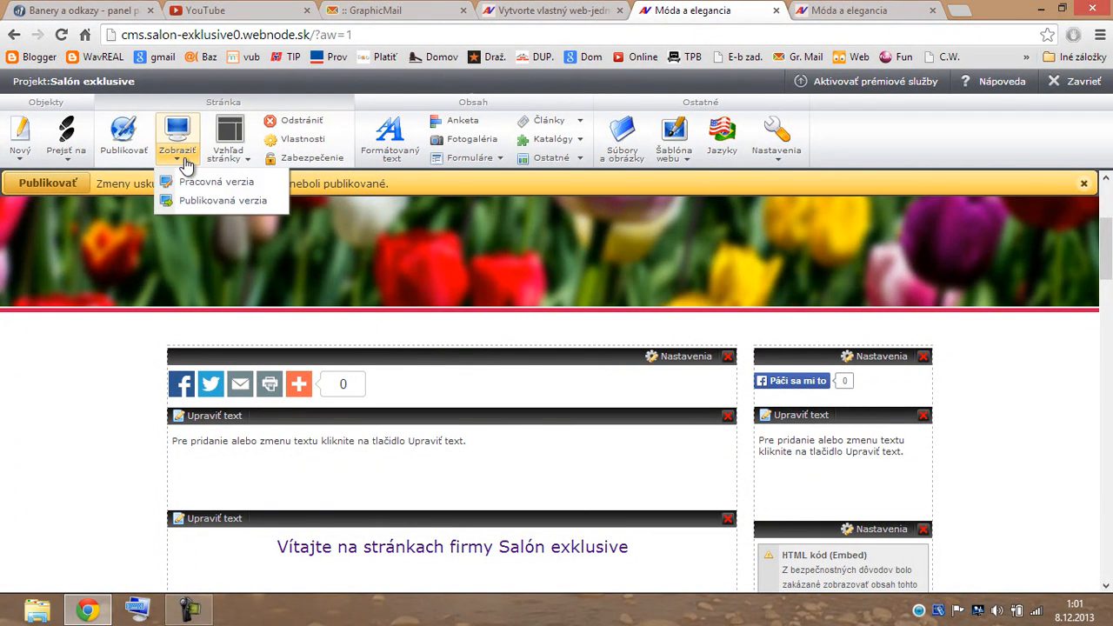
click(205, 188)
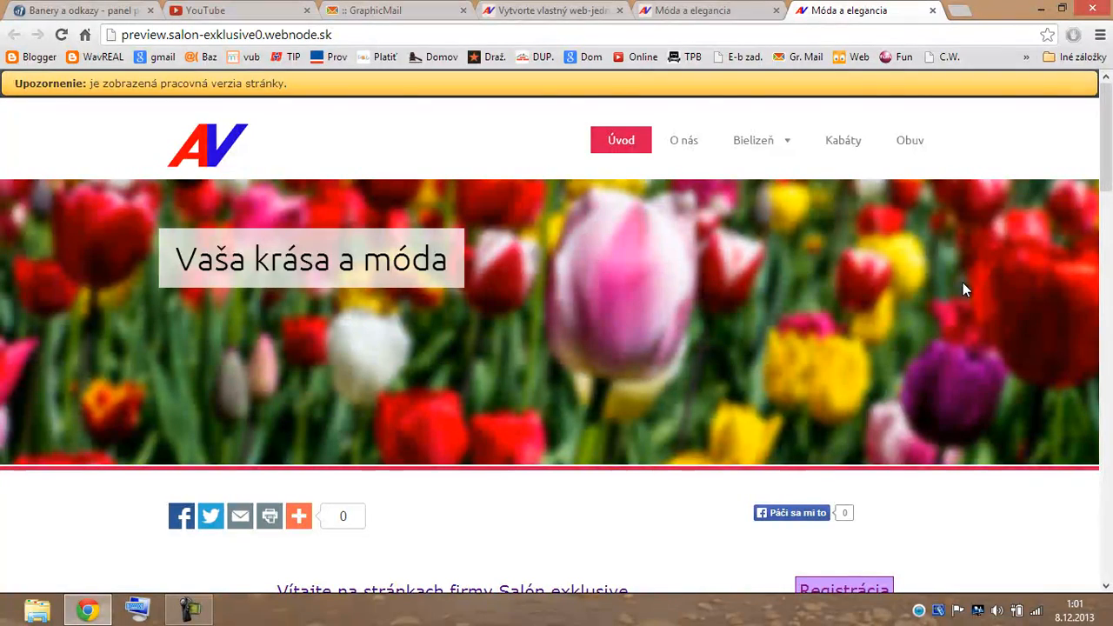
scroll(947, 285, down, 4)
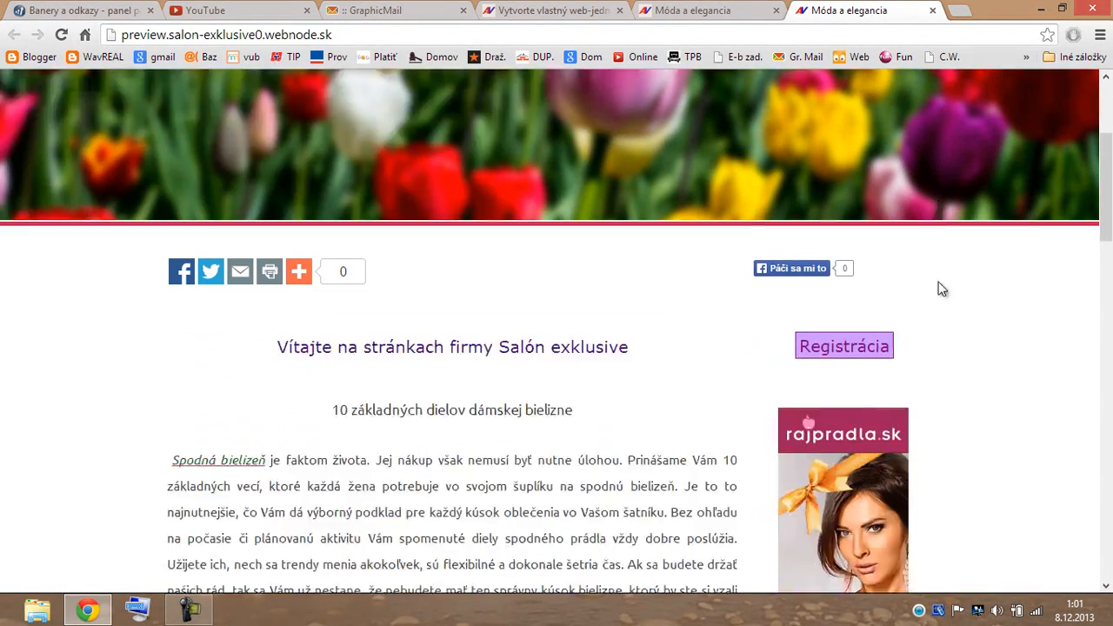
scroll(950, 288, down, 1)
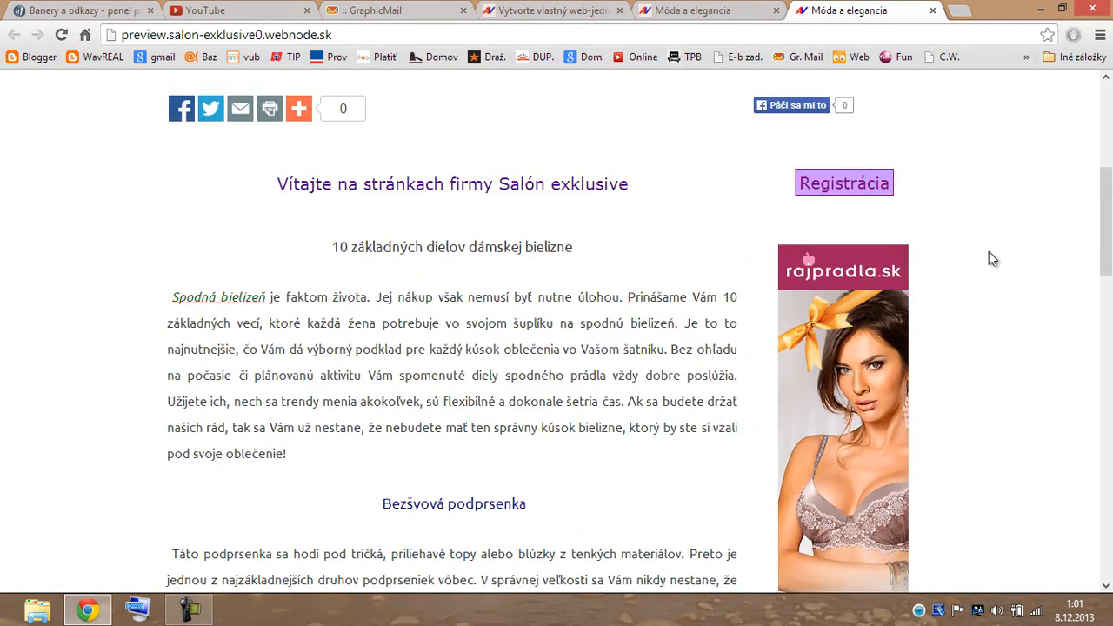
scroll(990, 253, down, 2)
scroll(1014, 258, down, 4)
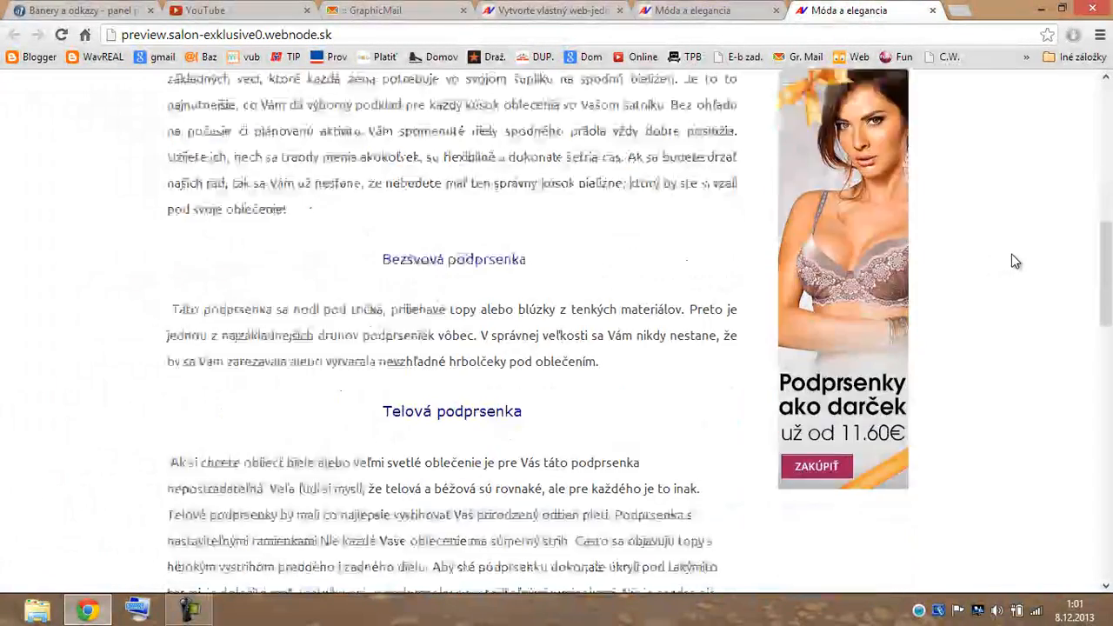
scroll(1012, 261, down, 2)
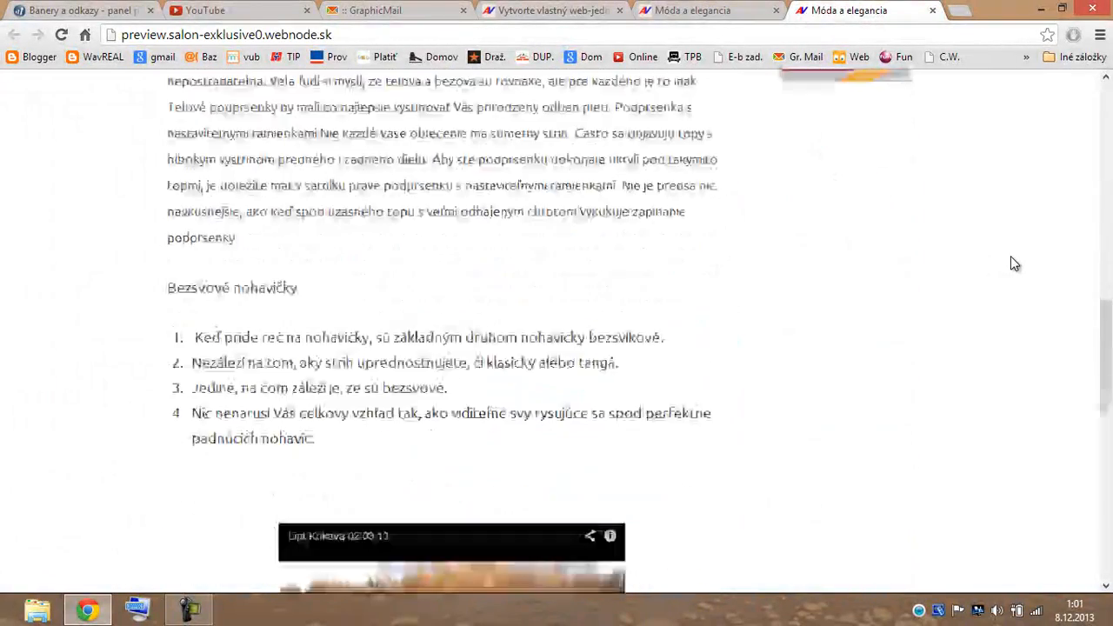
scroll(1012, 261, down, 2)
scroll(1010, 262, down, 4)
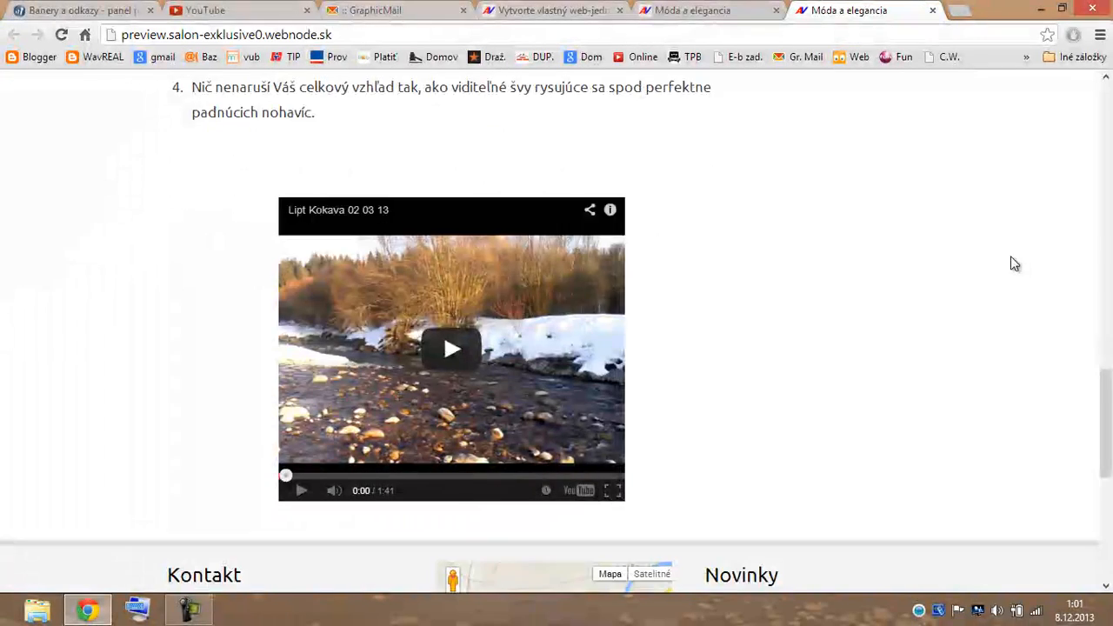
scroll(1011, 263, down, 2)
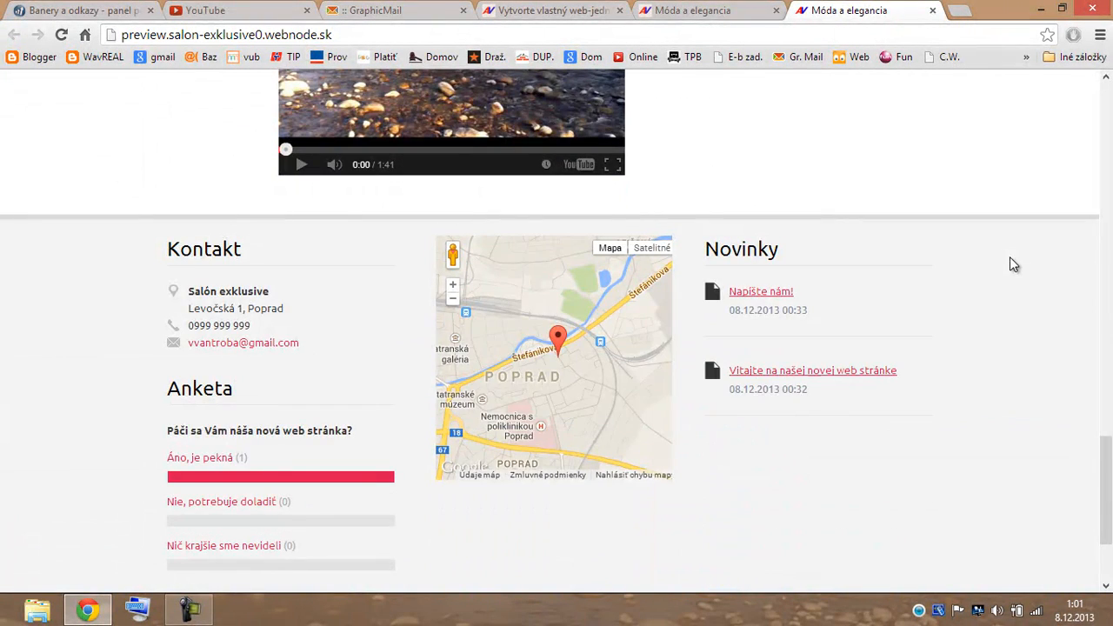
scroll(995, 265, down, 2)
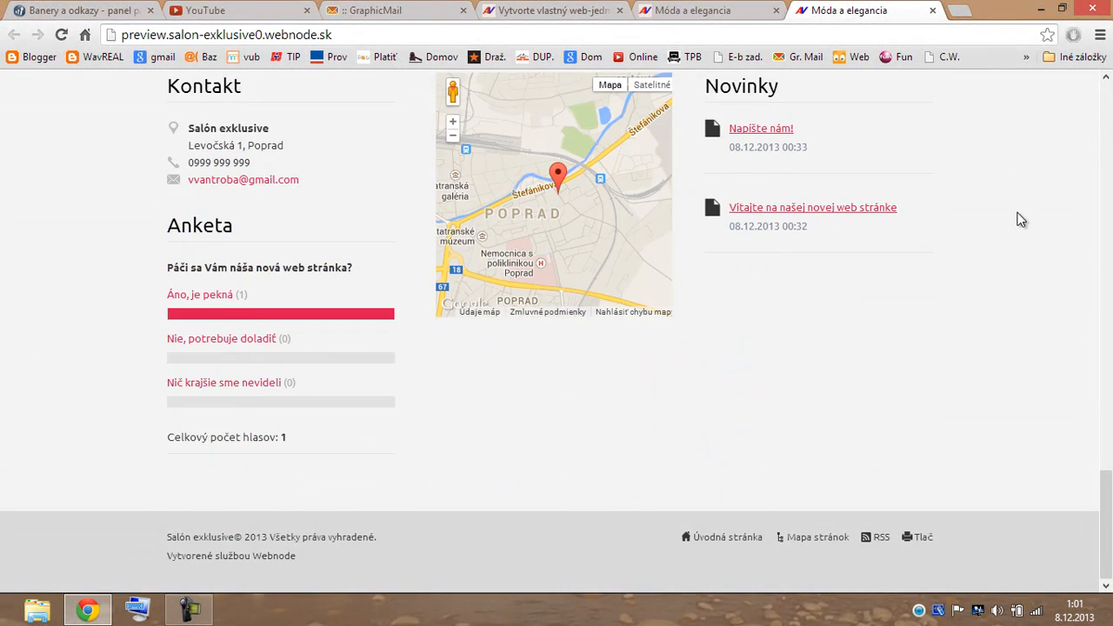
scroll(1020, 214, up, 7)
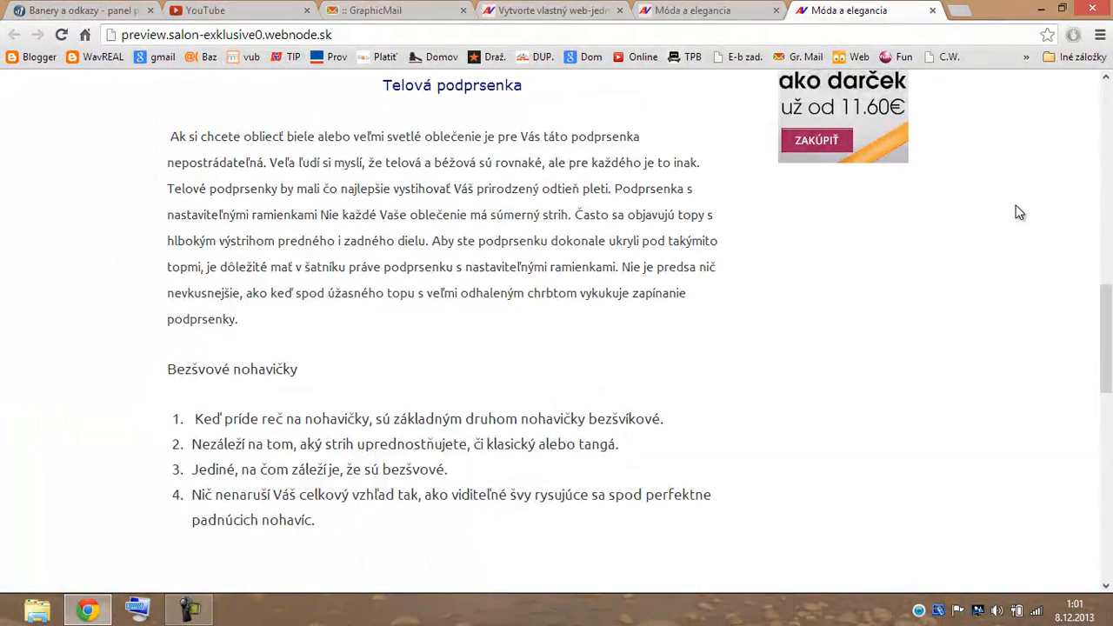
scroll(1019, 213, up, 5)
scroll(1018, 211, up, 2)
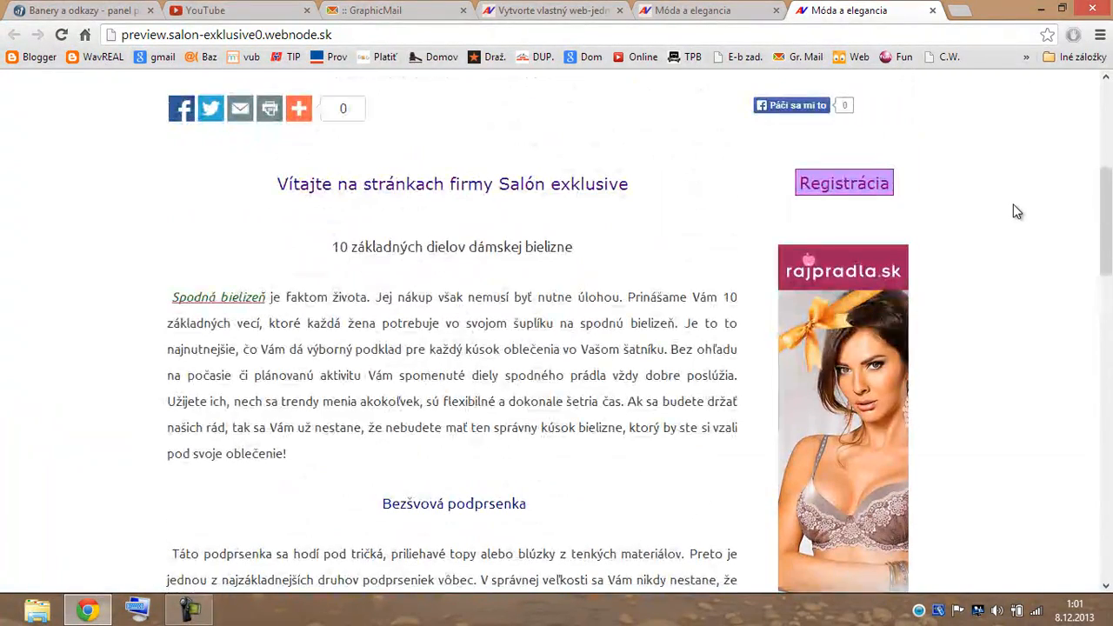
scroll(1017, 211, up, 5)
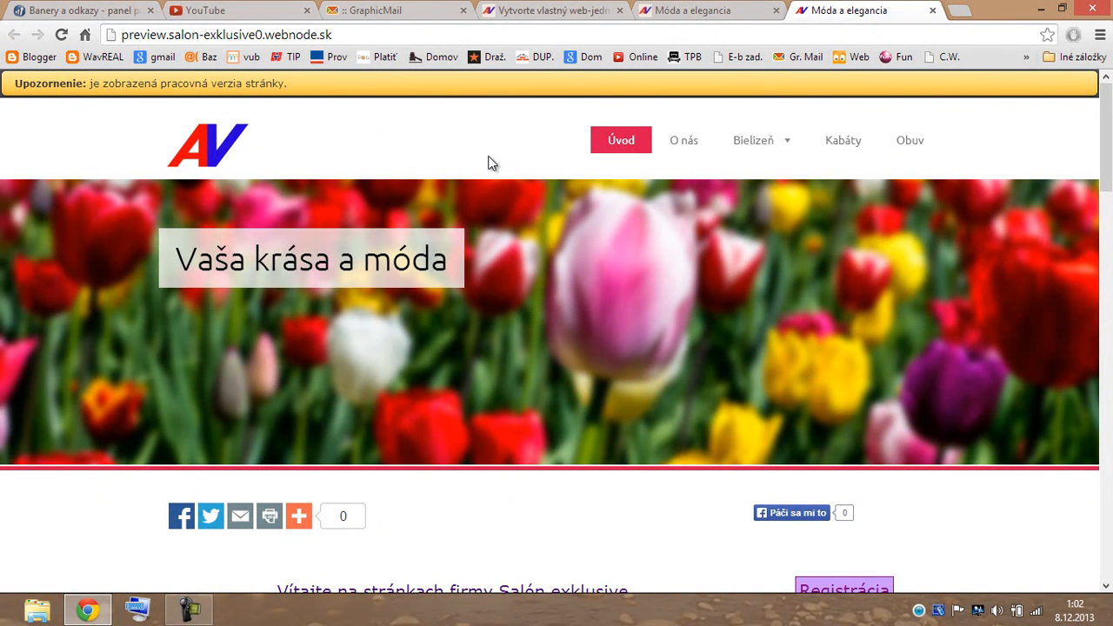
click(752, 11)
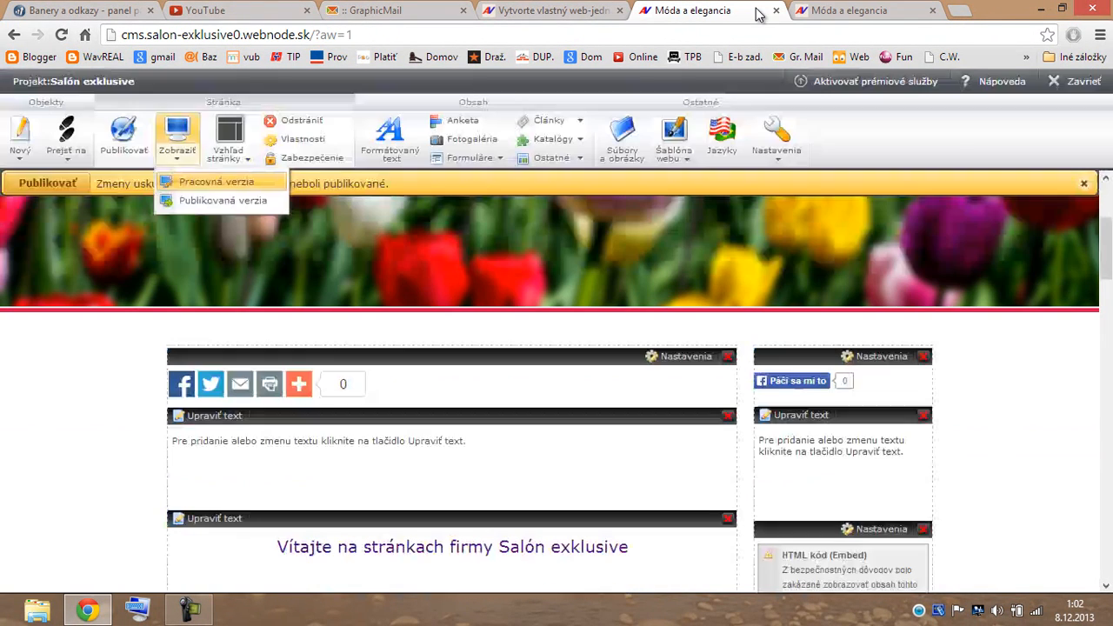
Publish the homepage changes and open the Publikovaná verzia of the site.
click(64, 181)
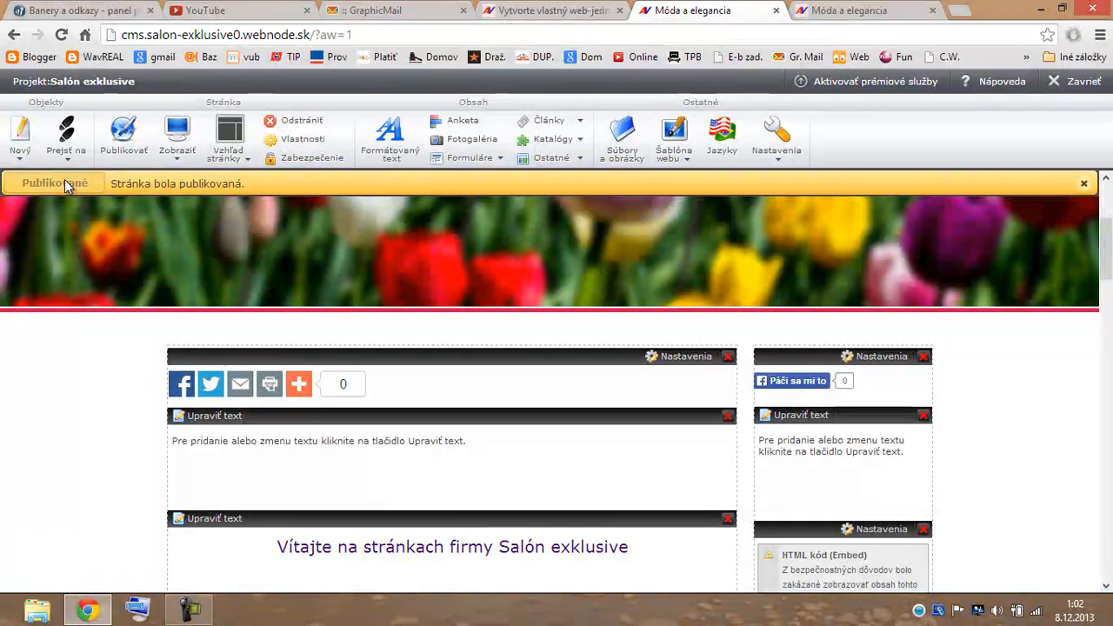
click(177, 161)
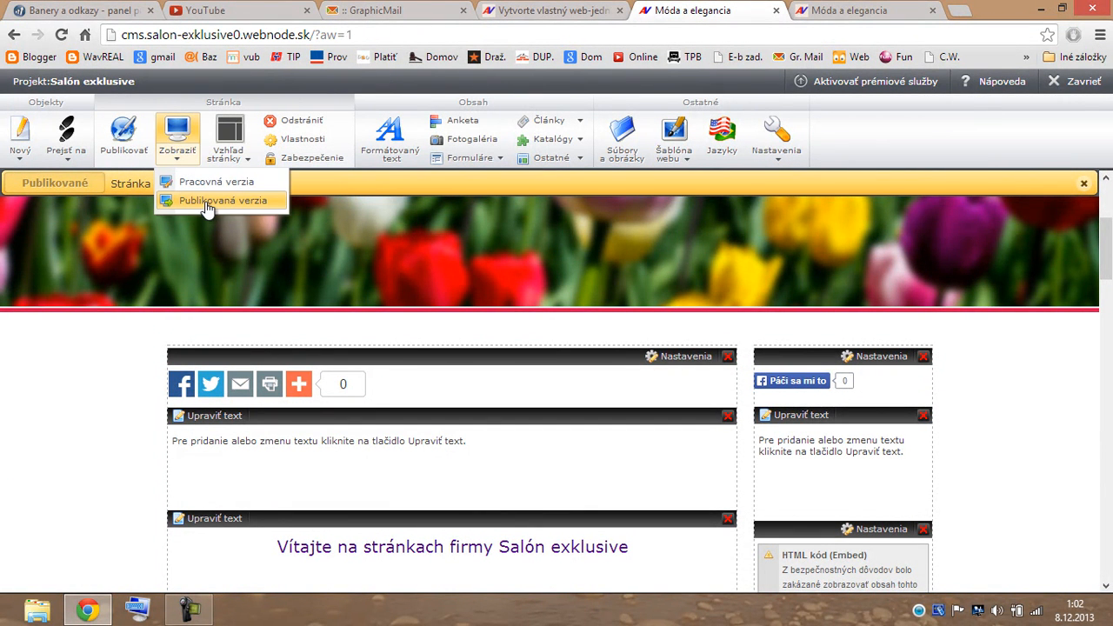
click(207, 202)
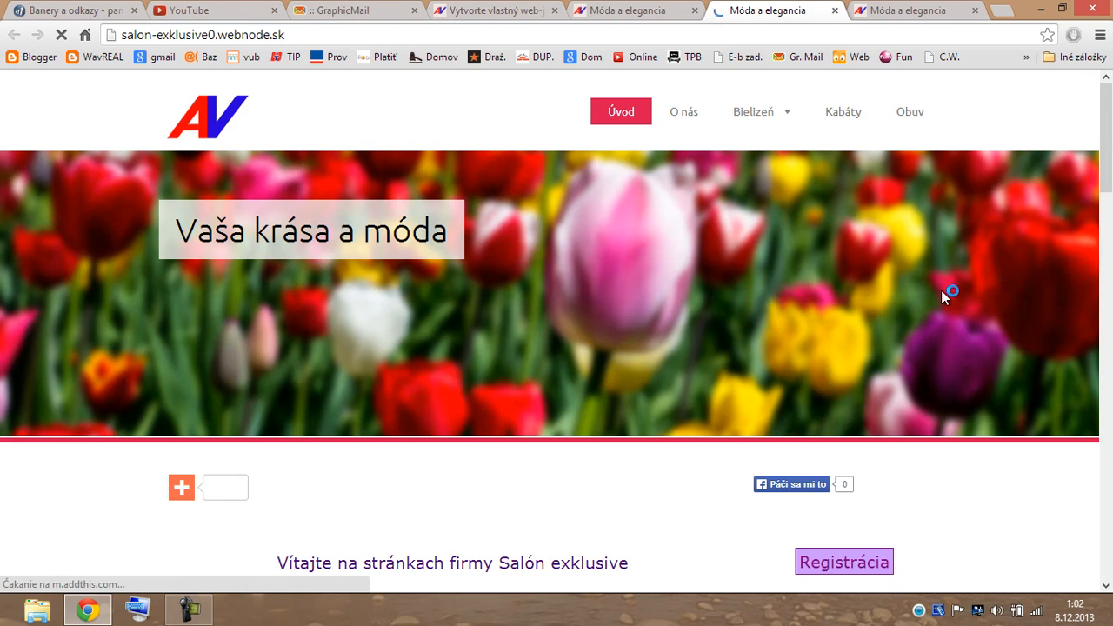
Scroll through the live site, then switch back to the editor tab.
scroll(941, 290, down, 2)
scroll(949, 285, down, 2)
scroll(952, 292, down, 8)
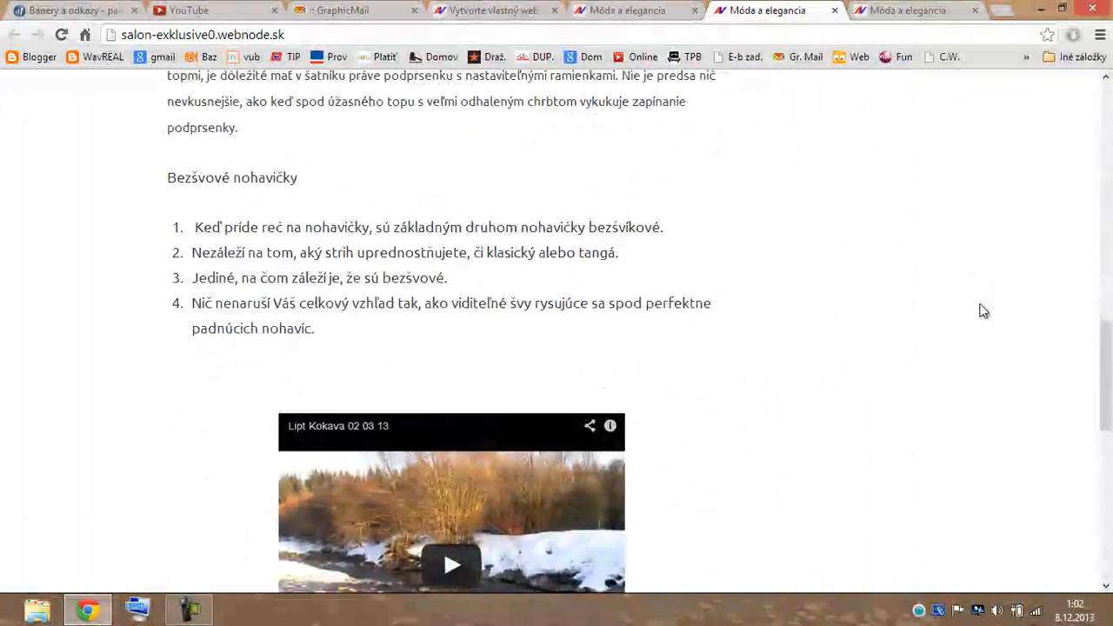
scroll(983, 311, up, 13)
scroll(983, 312, up, 2)
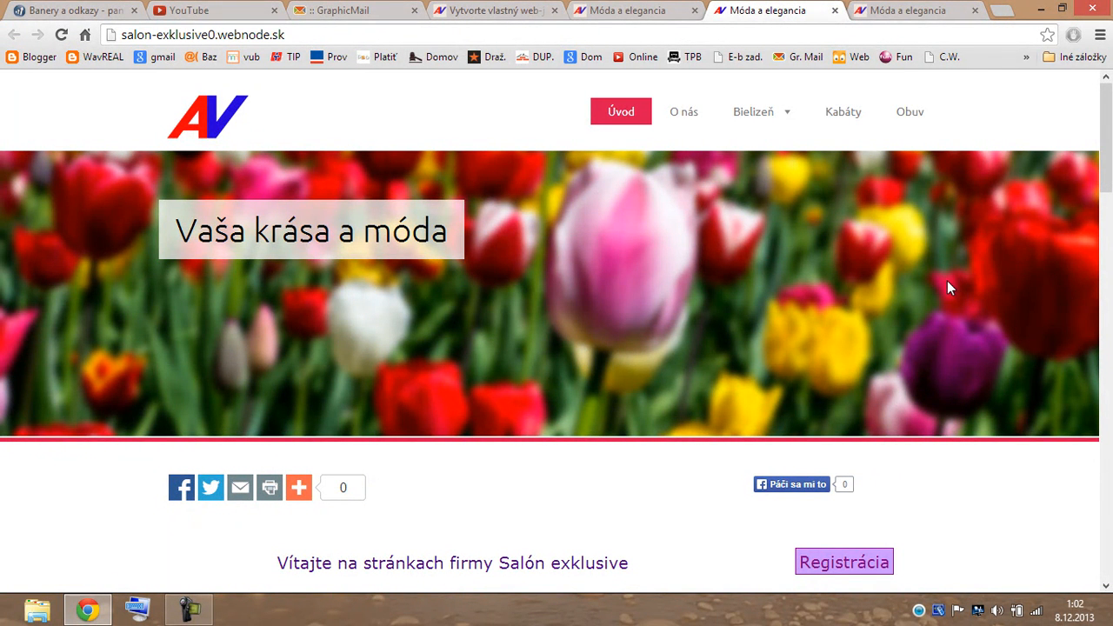
click(681, 16)
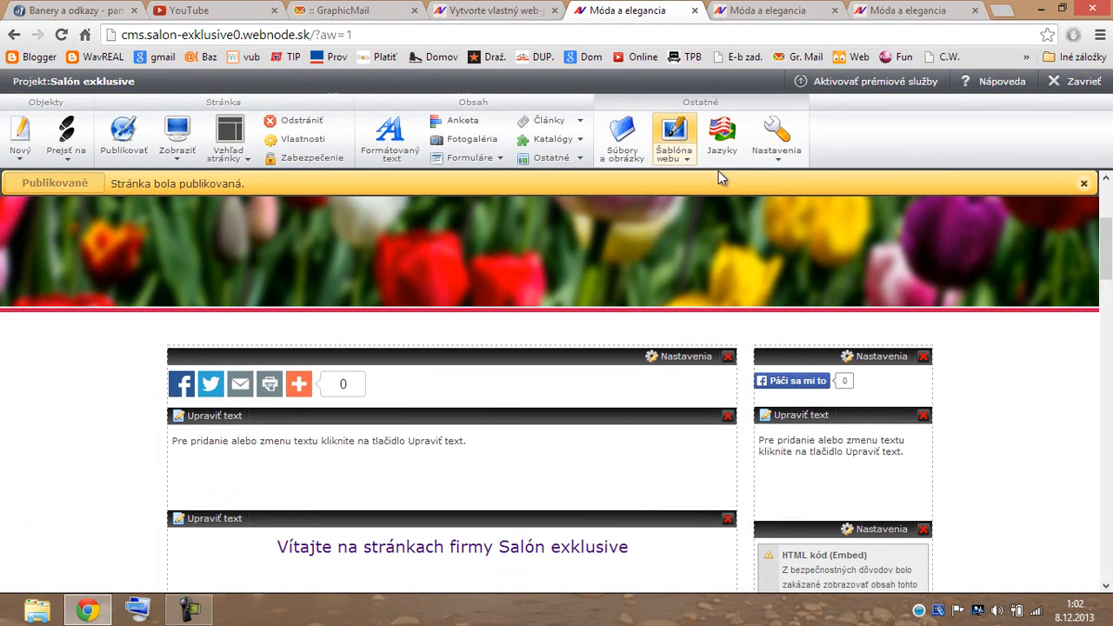
Close the editor with Zavrieť and open Moje projekty, listing both Salón exklusive projects.
click(1083, 87)
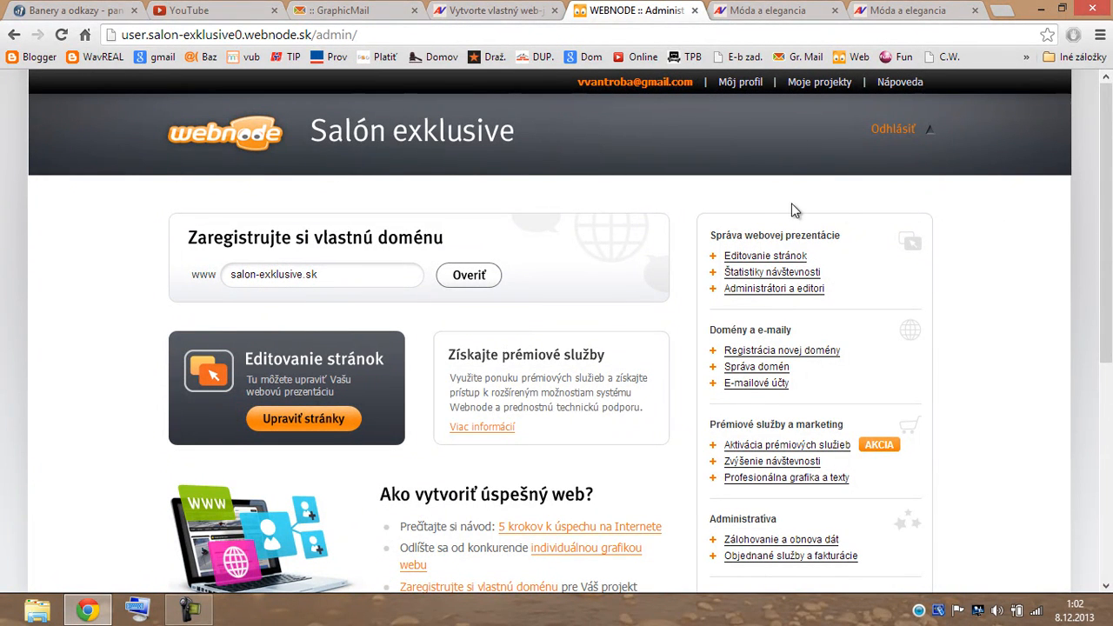
scroll(612, 214, down, 1)
scroll(611, 212, down, 2)
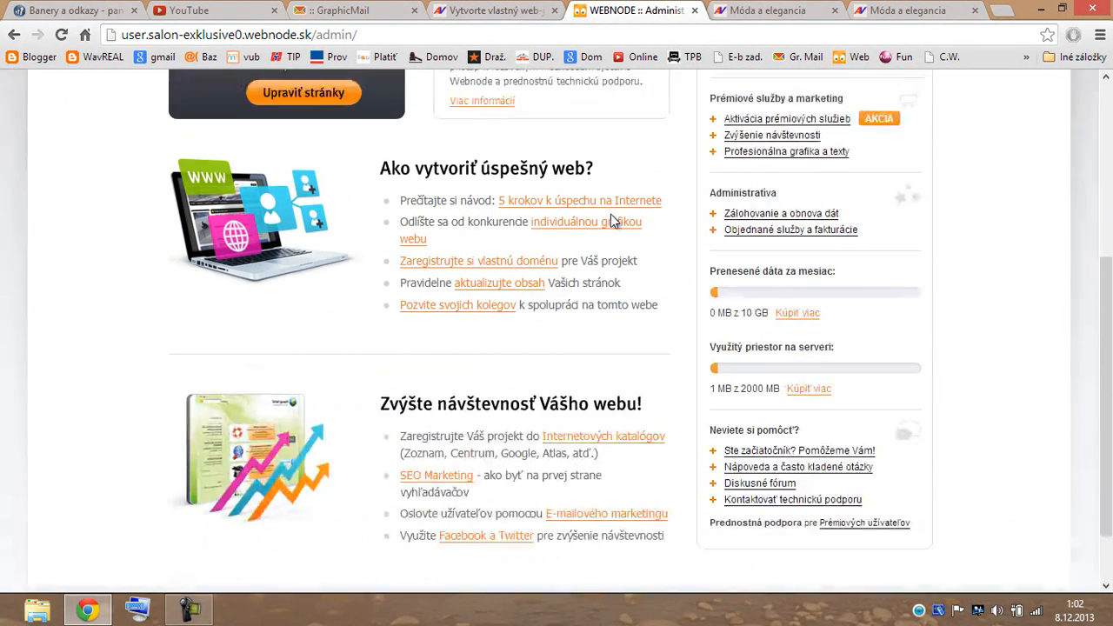
scroll(613, 224, up, 2)
scroll(612, 217, up, 1)
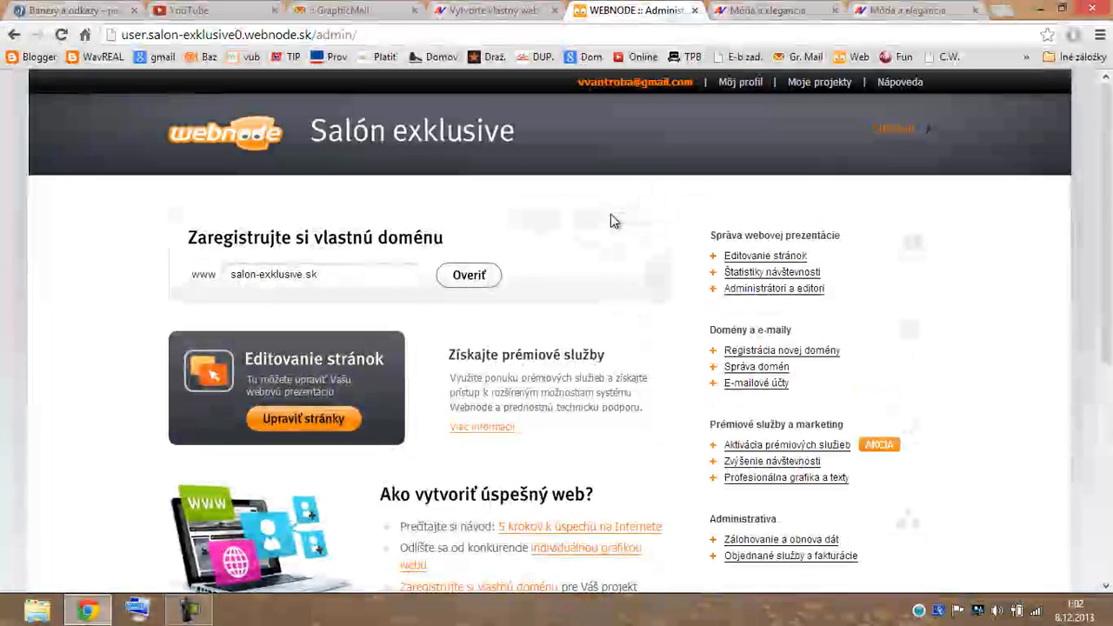
click(829, 85)
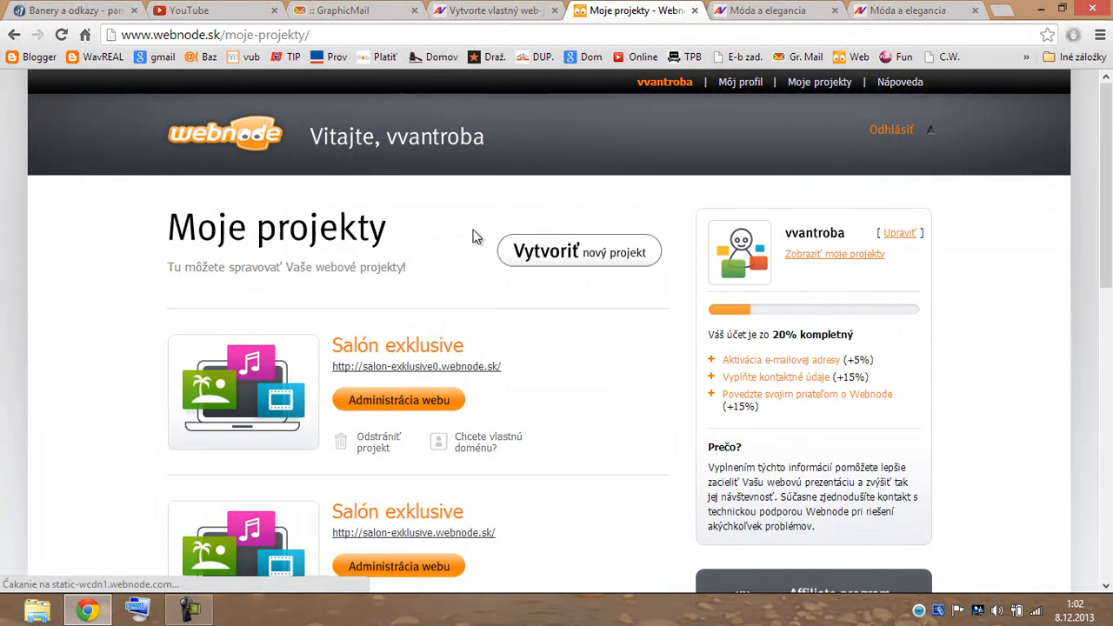
scroll(464, 241, down, 2)
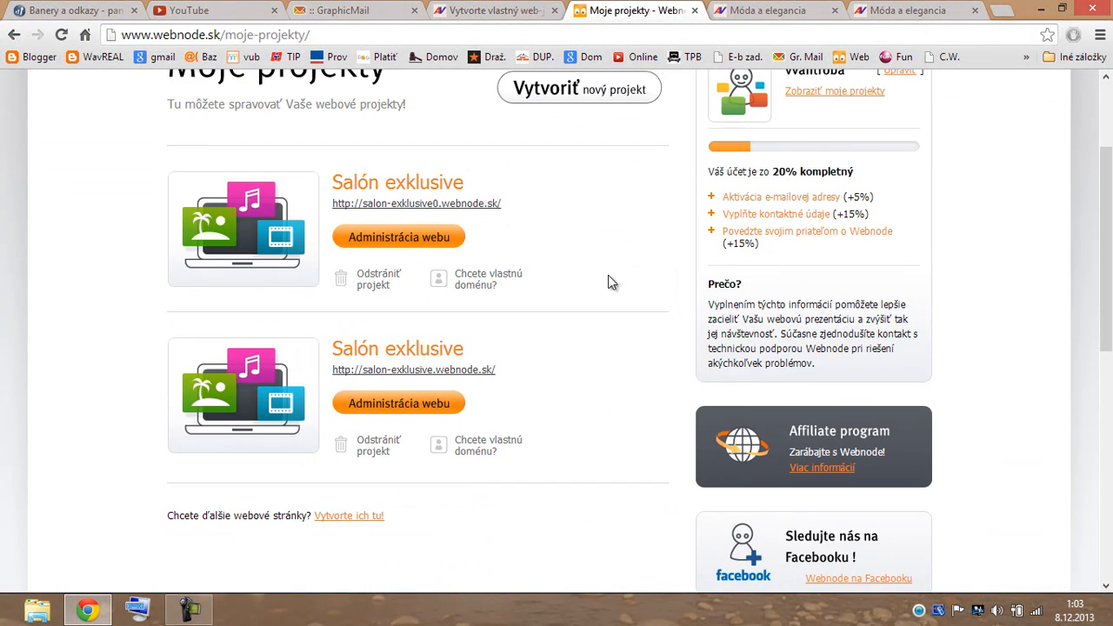
scroll(658, 281, up, 1)
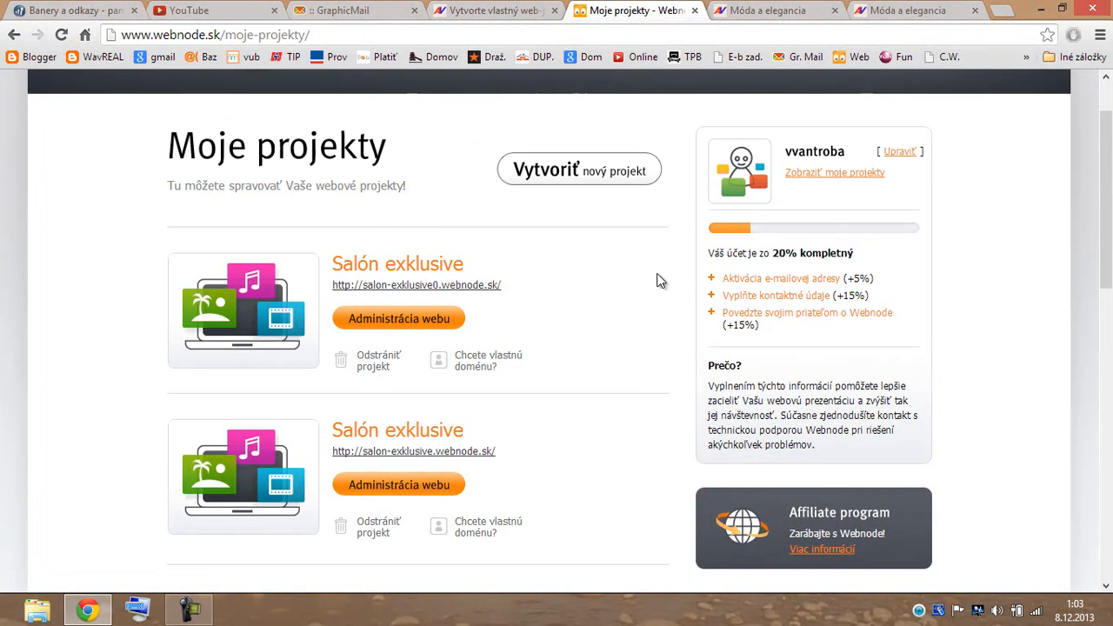
scroll(661, 278, up, 1)
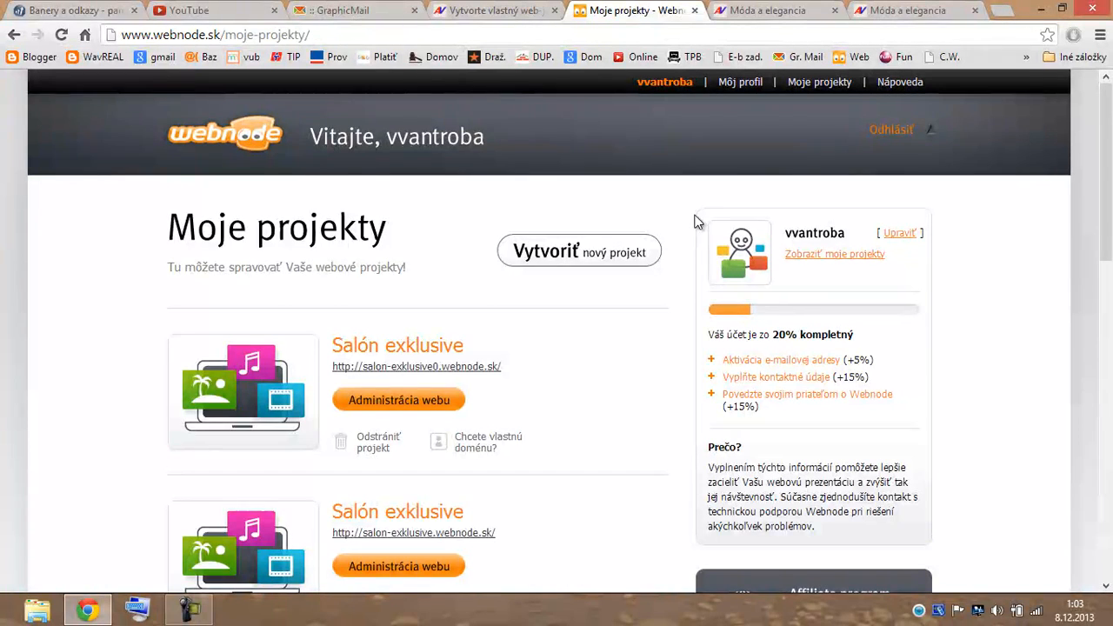
scroll(703, 208, down, 1)
scroll(703, 209, up, 1)
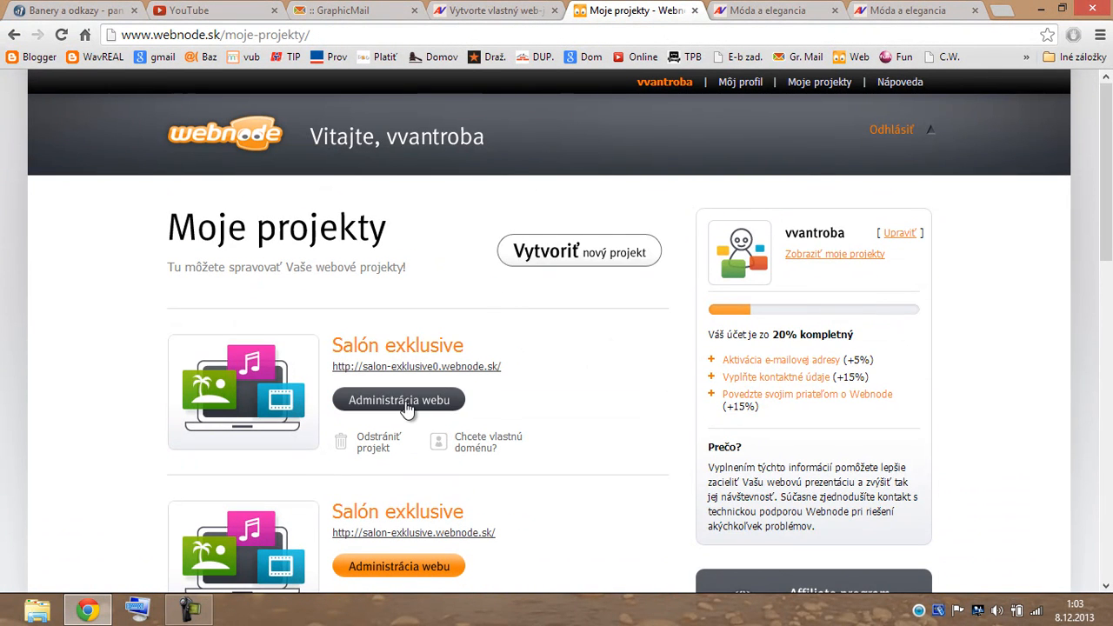
Open Administrácia webu for salon-exklusive0, enter Upraviť stránky, then go back to the dashboard.
click(396, 402)
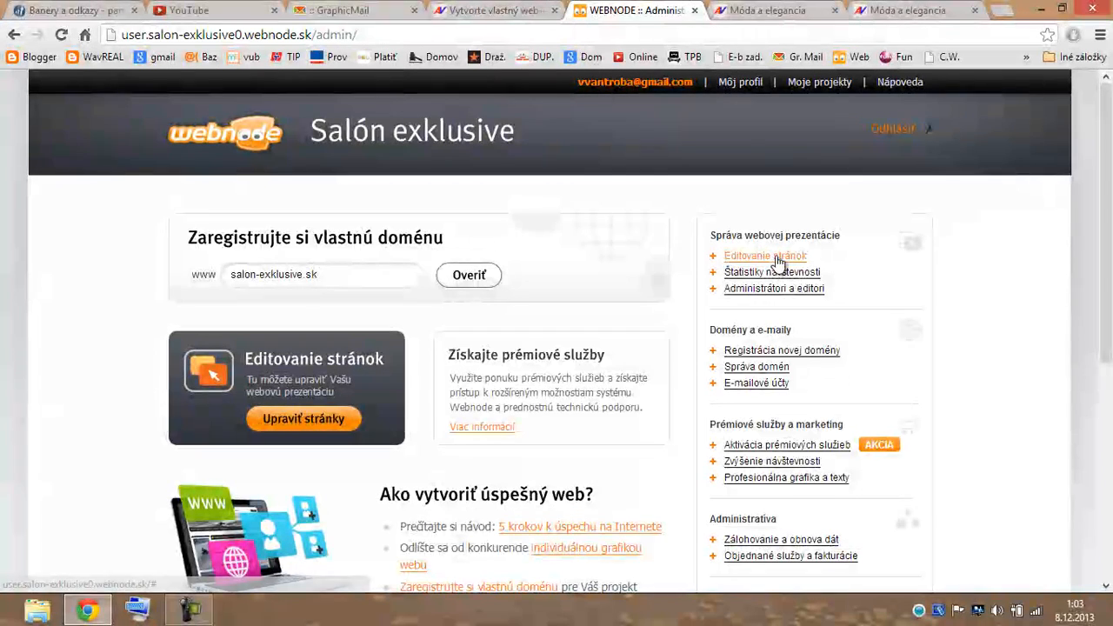
click(296, 421)
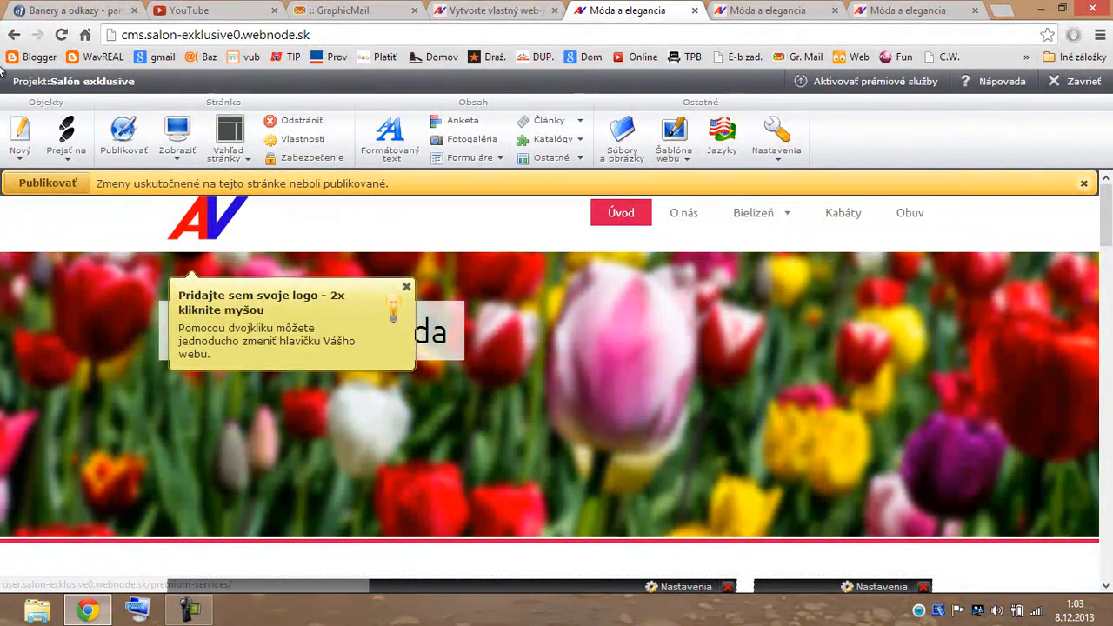
click(14, 37)
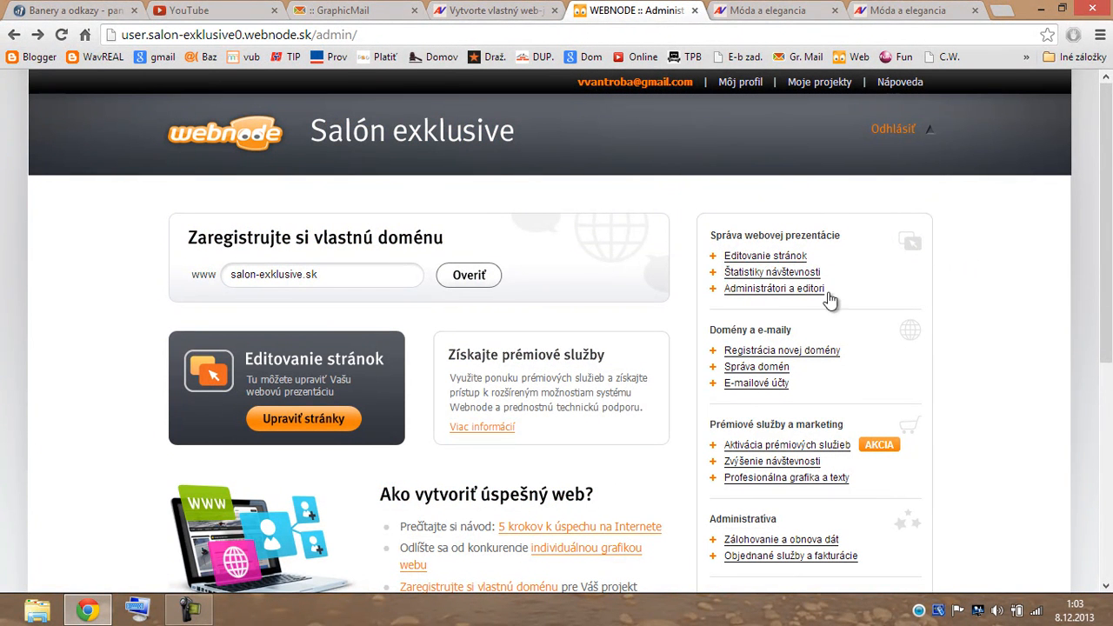
click(774, 273)
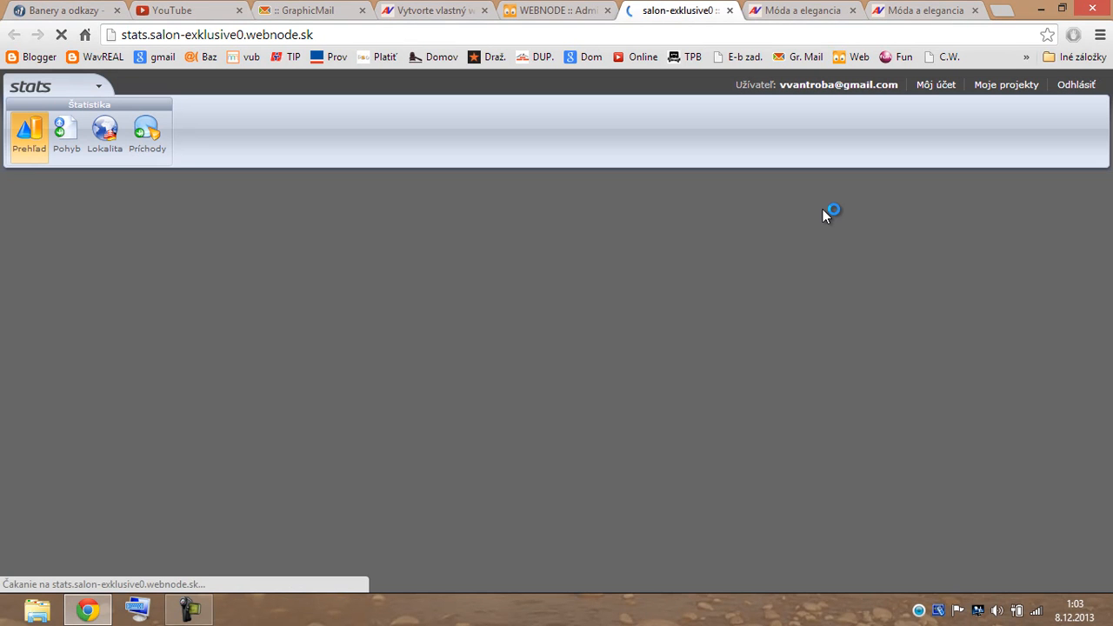
scroll(842, 248, down, 10)
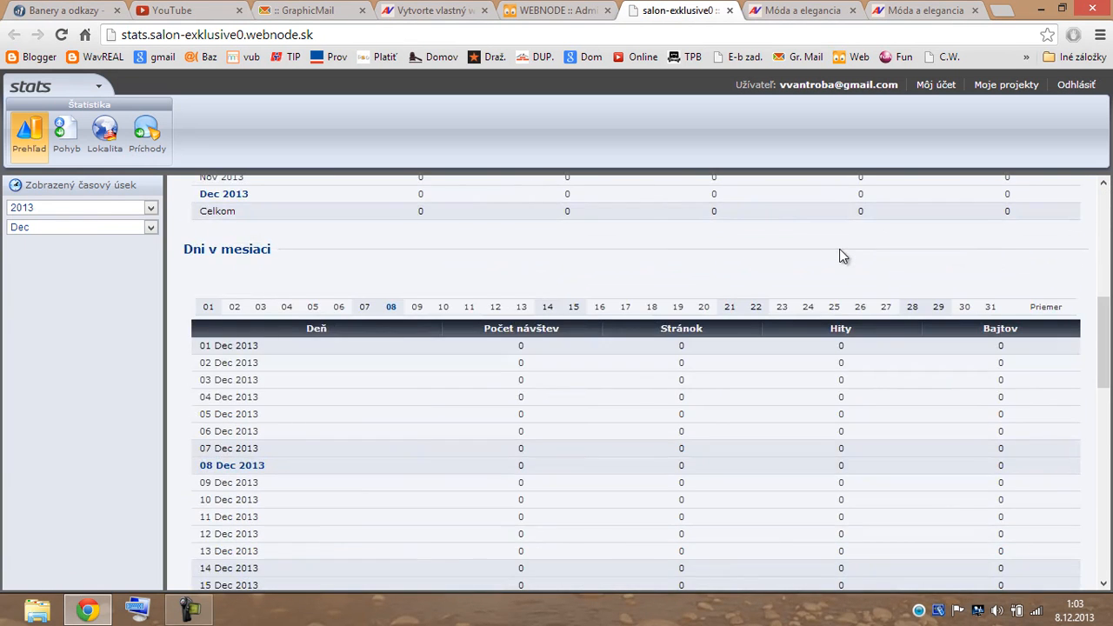
scroll(837, 256, down, 5)
scroll(837, 256, up, 10)
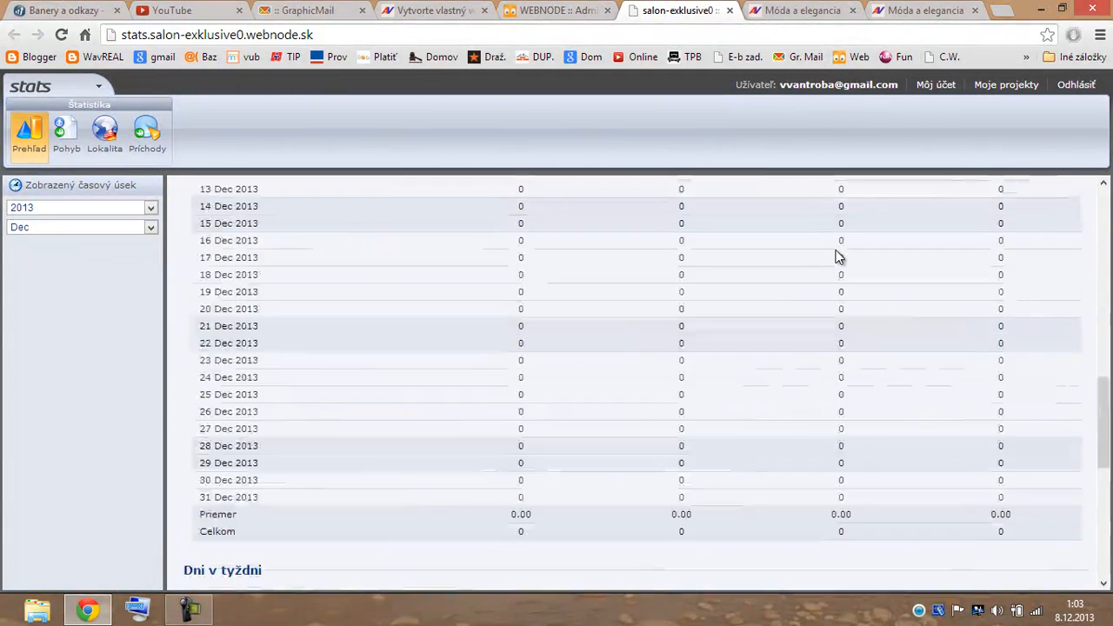
click(730, 10)
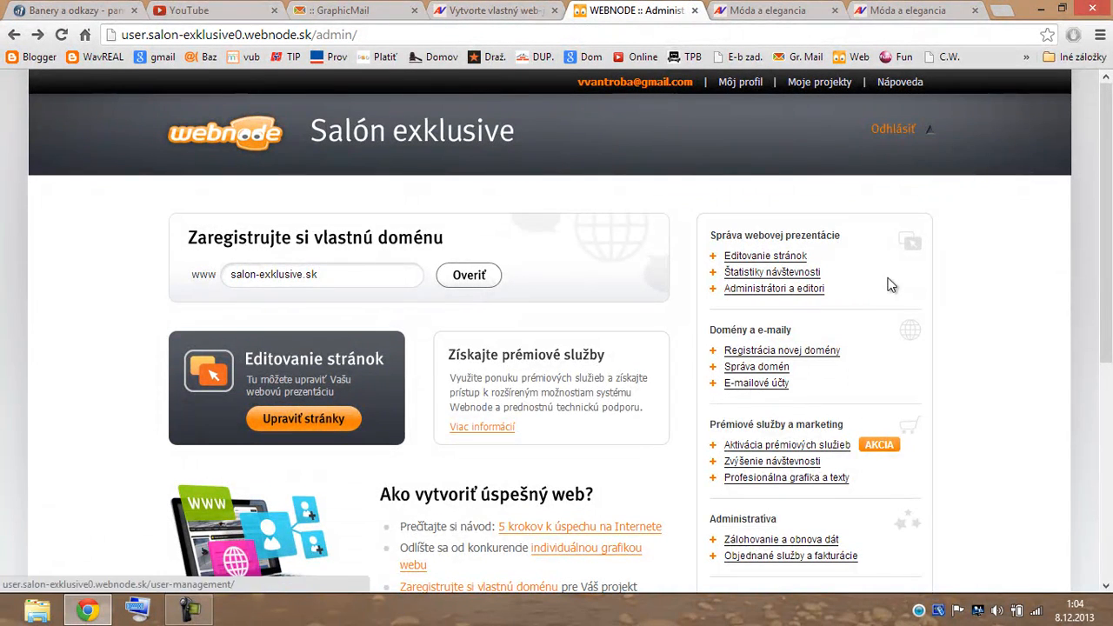
scroll(905, 270, down, 2)
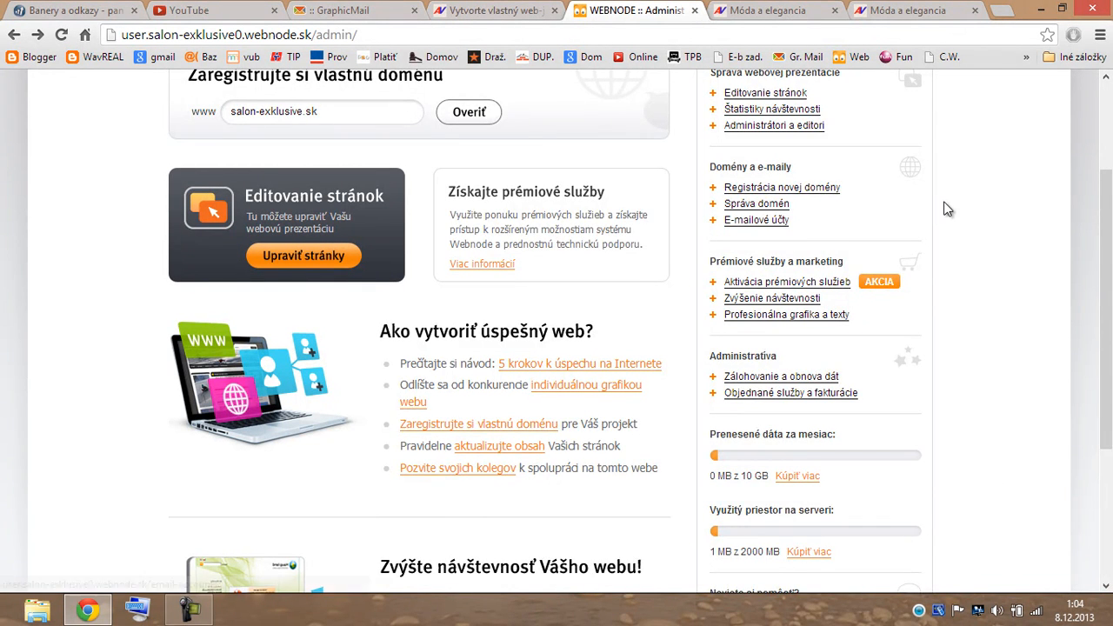
scroll(947, 208, down, 1)
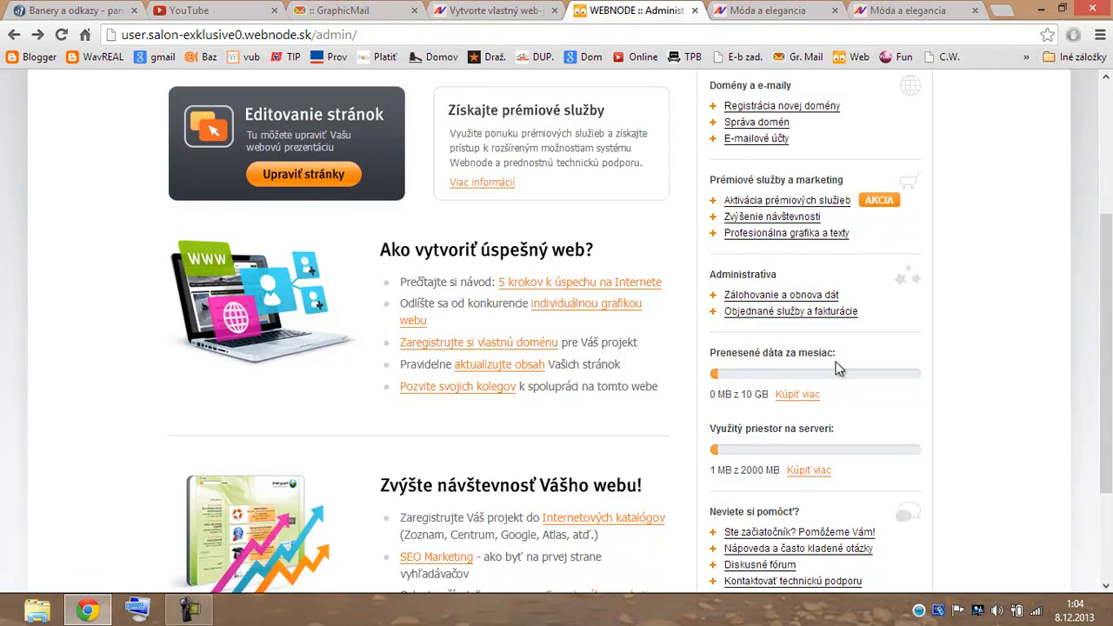
scroll(838, 368, down, 3)
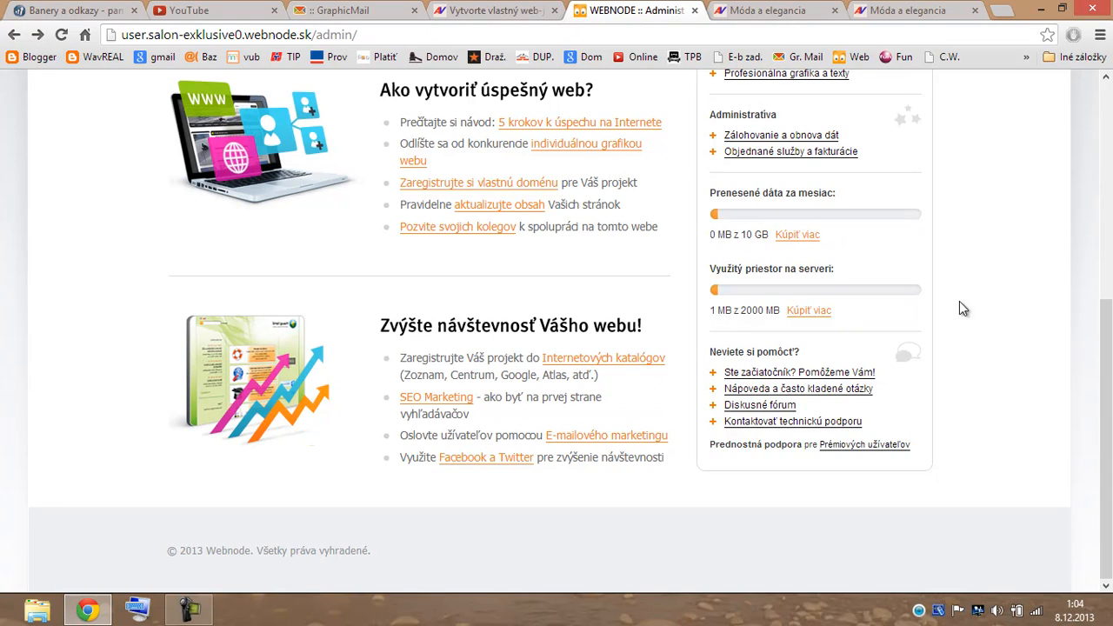
scroll(965, 271, up, 5)
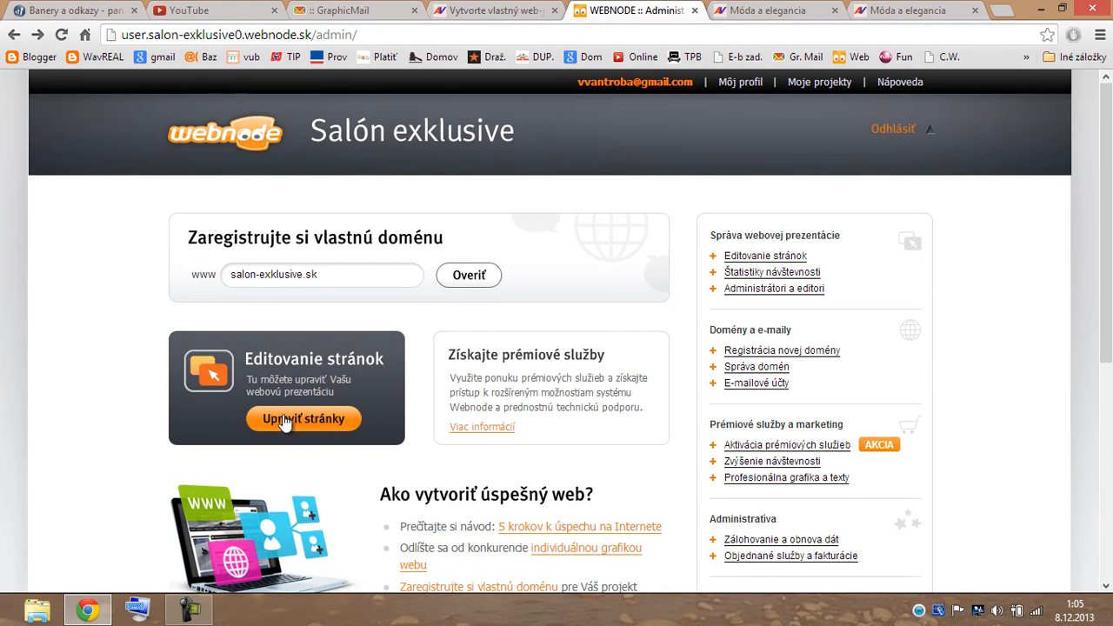
Open the header image editor on the tulip banner and bring up the Pridať obrázok gallery.
click(320, 426)
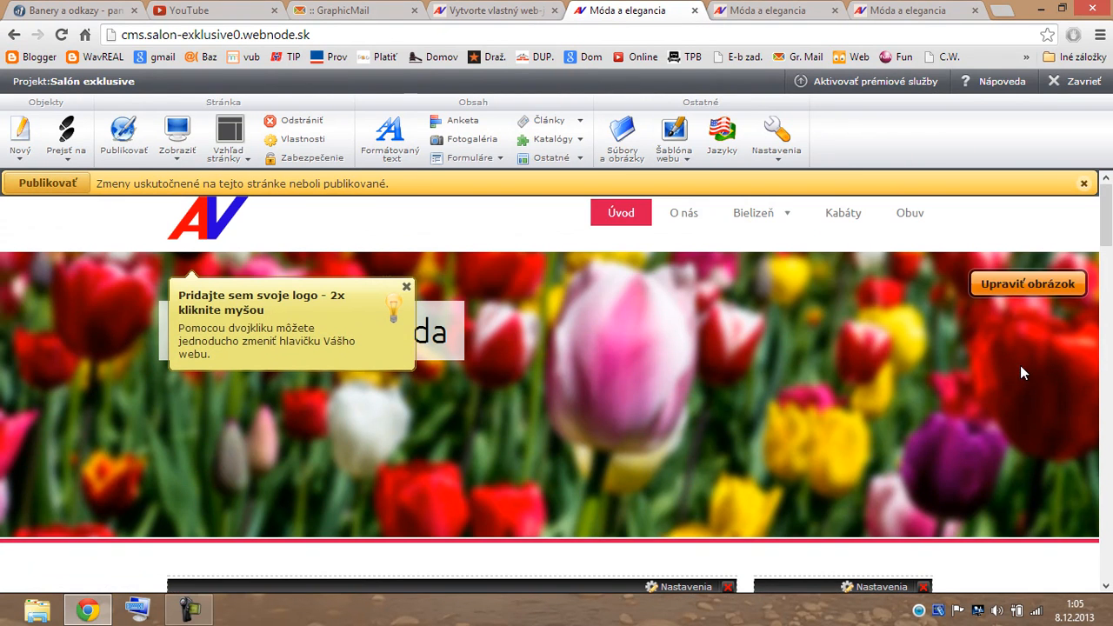
click(1024, 287)
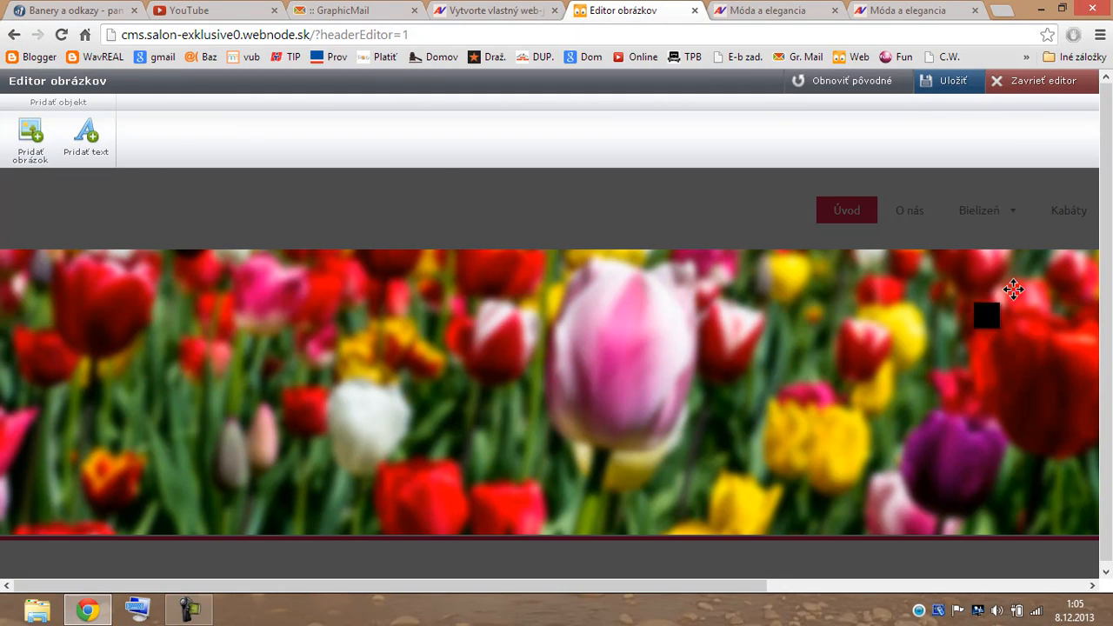
click(33, 144)
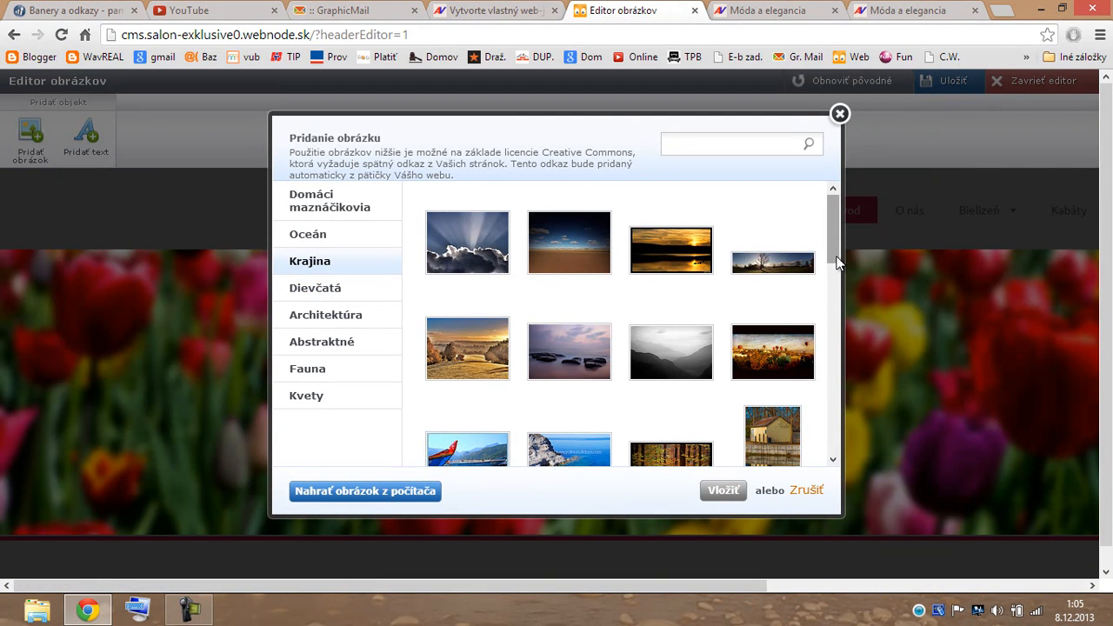
Browse the stock image categories and select the purple picture from Abstraktné.
drag(835, 248, 839, 290)
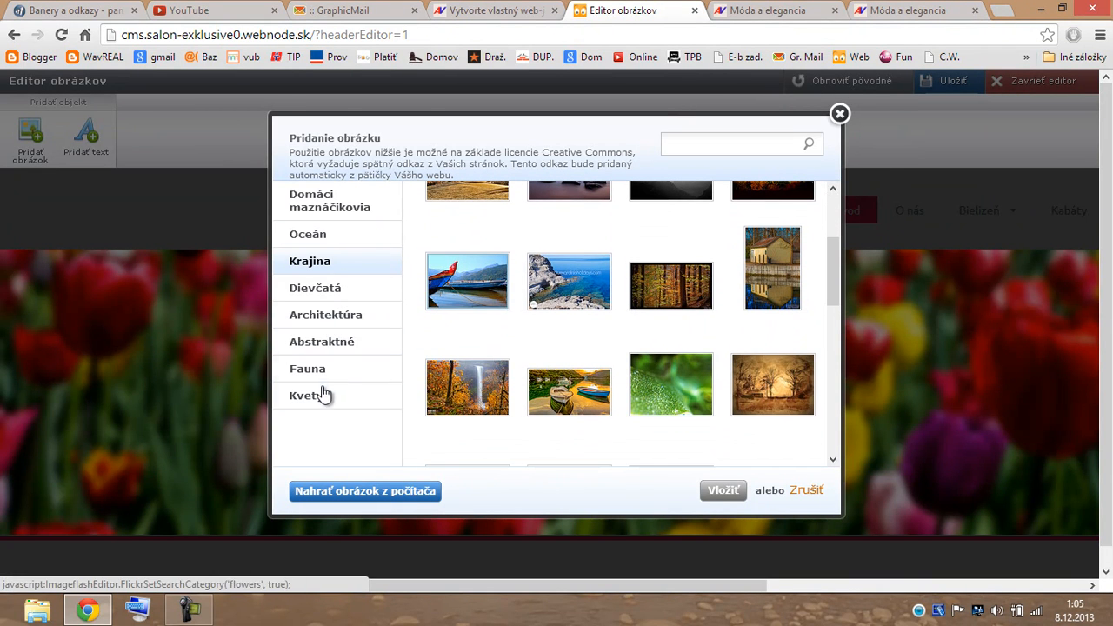
click(340, 265)
click(346, 294)
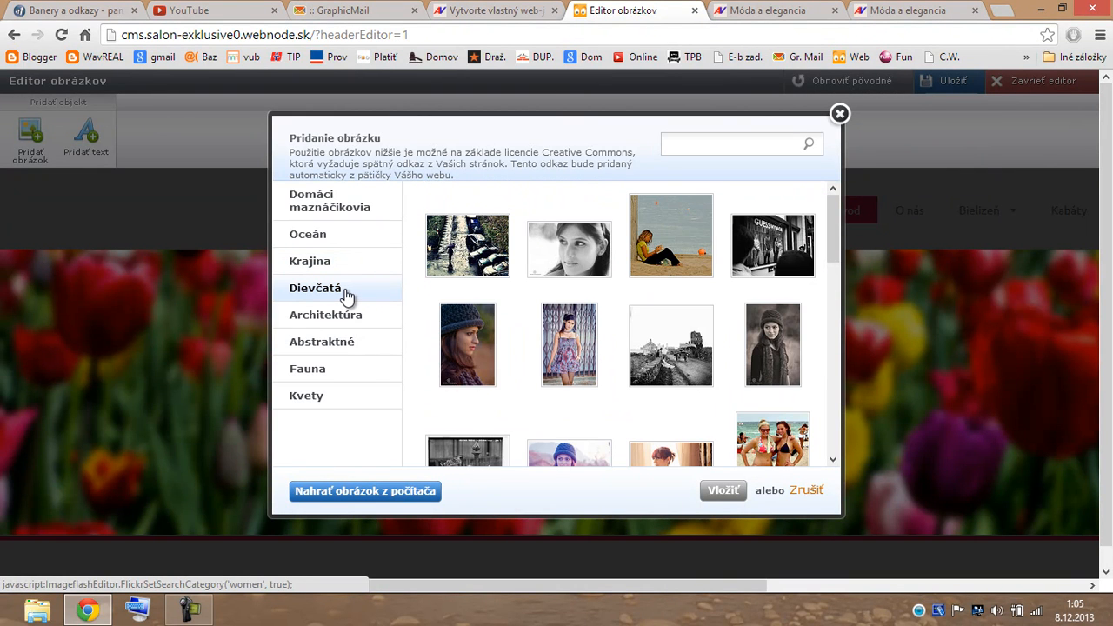
click(362, 351)
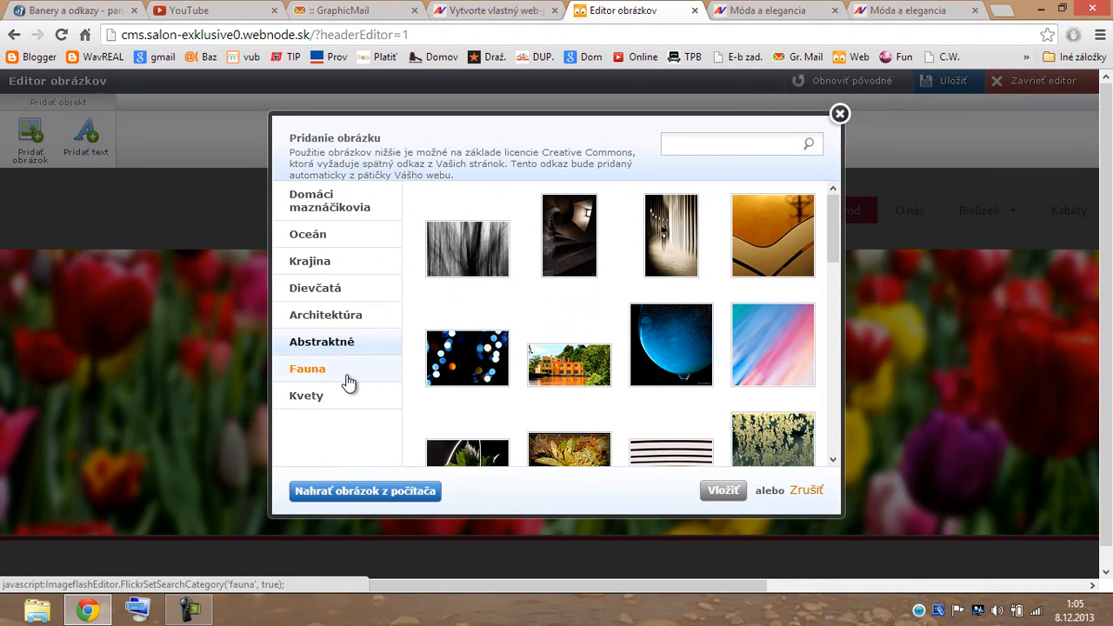
click(347, 378)
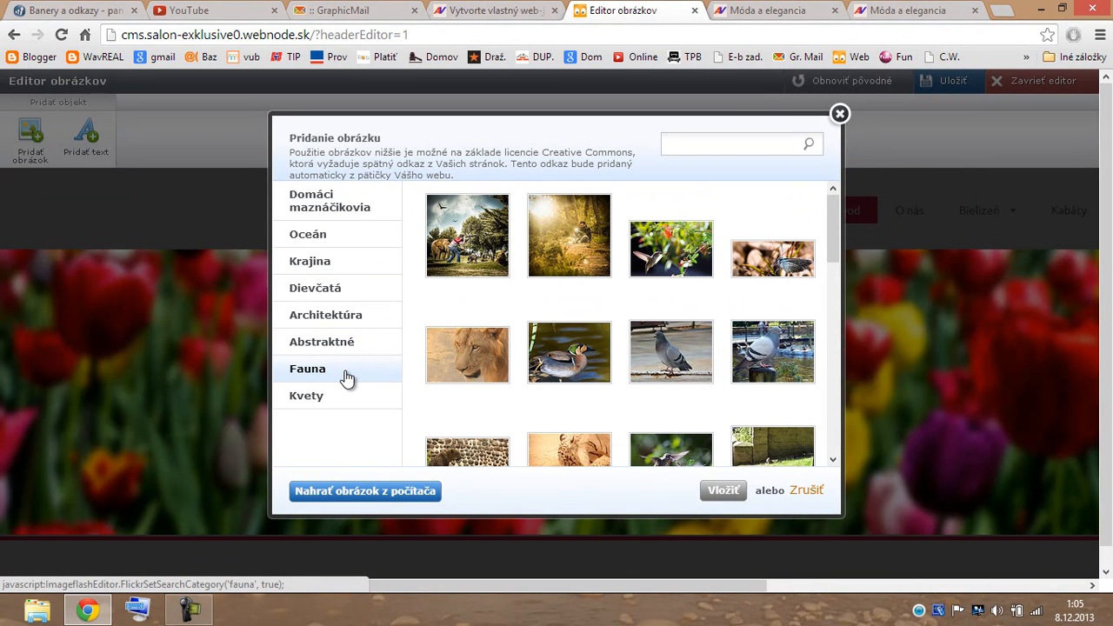
click(340, 405)
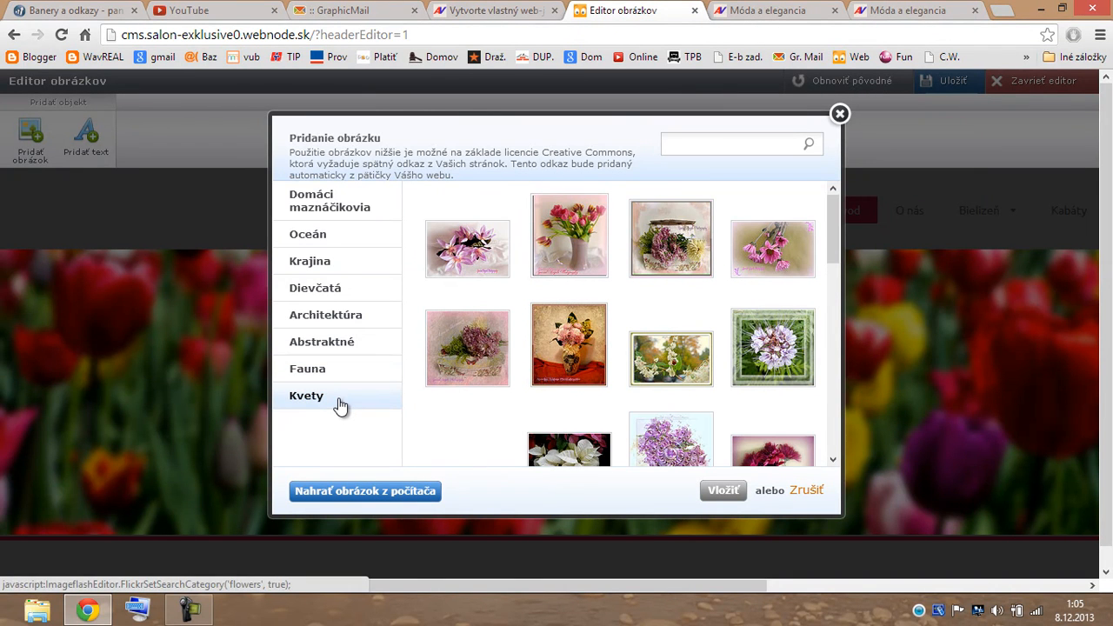
scroll(835, 261, down, 1)
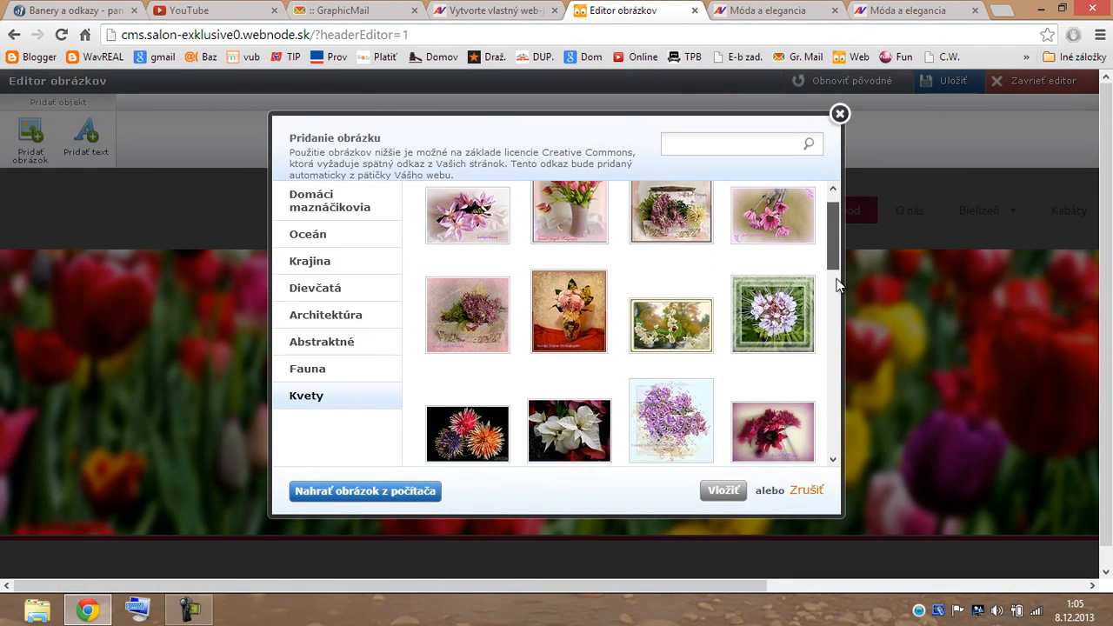
scroll(837, 282, down, 3)
drag(838, 329, 820, 215)
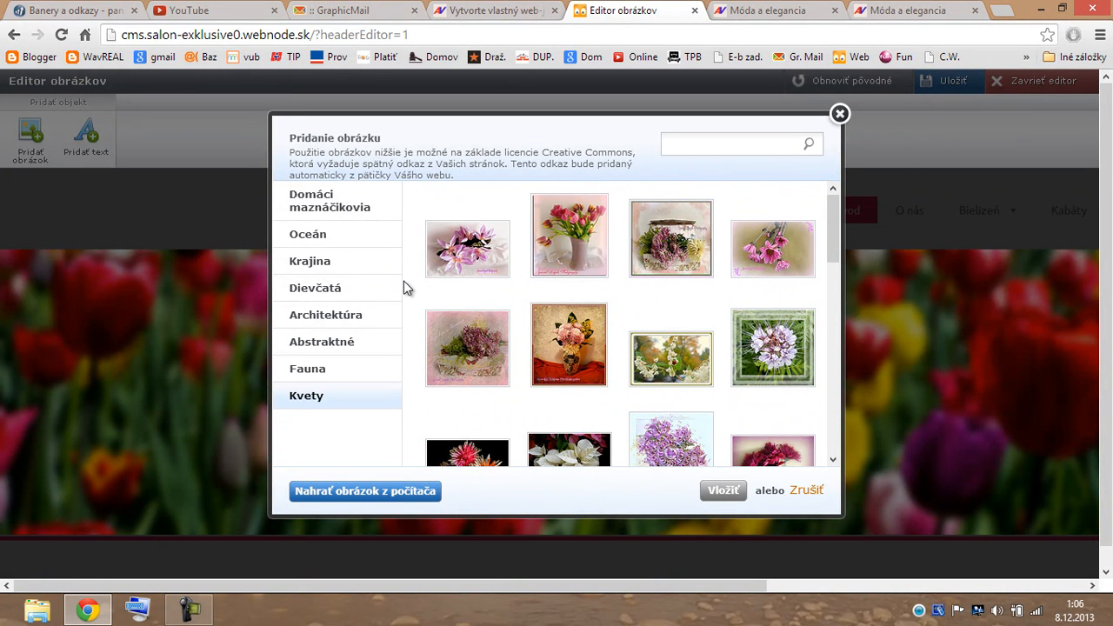
click(364, 348)
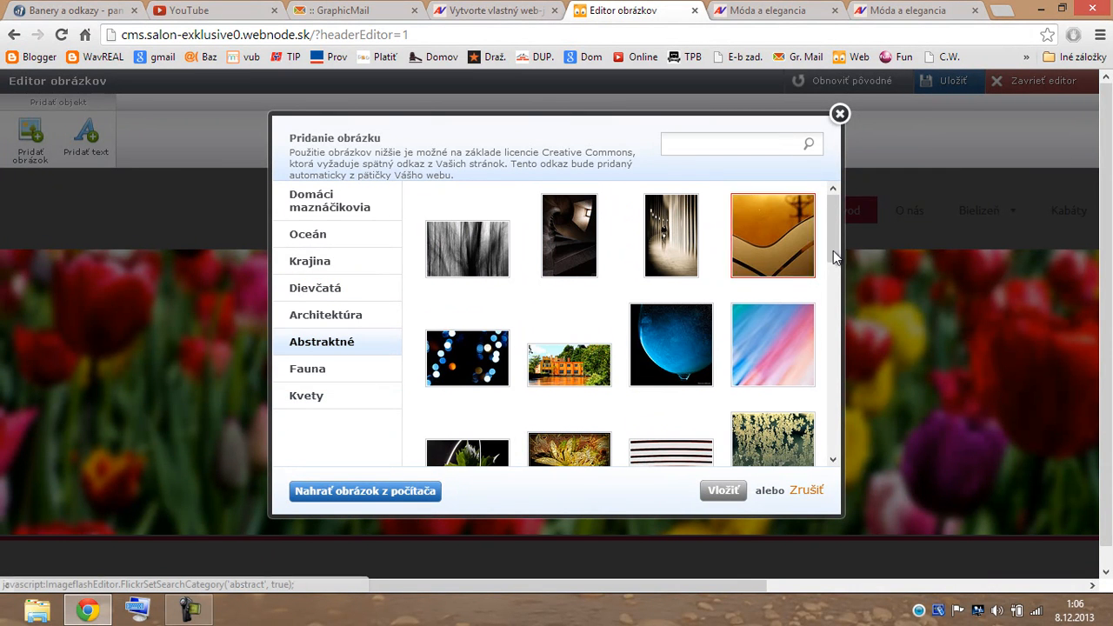
drag(834, 248, 833, 308)
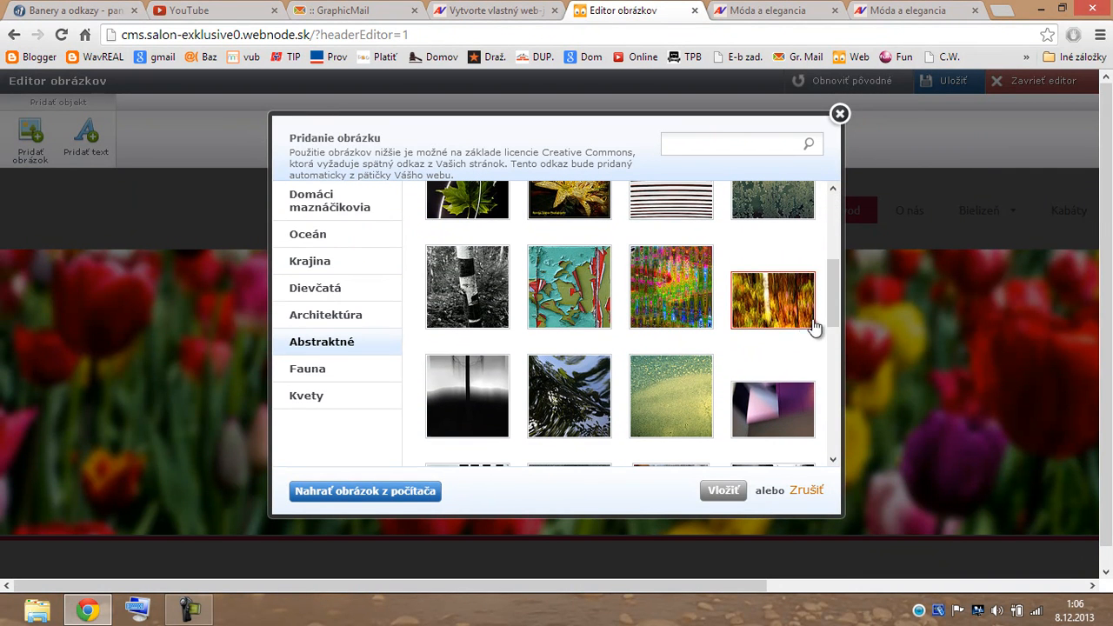
click(780, 414)
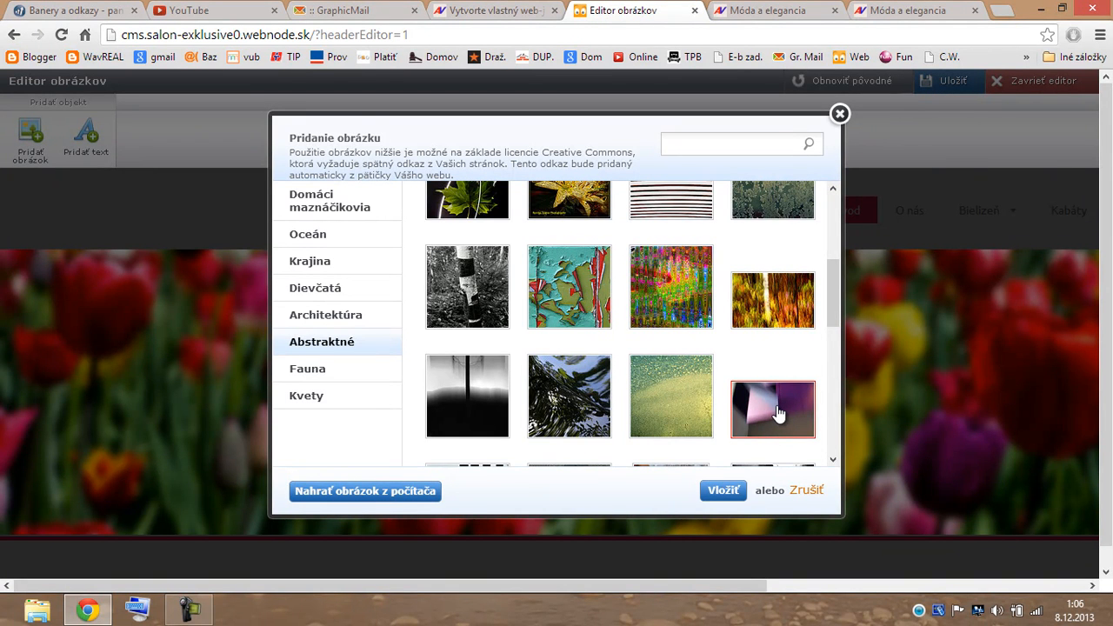
Insert the purple abstract picture, enlarge and position it to fill the header, then save.
click(721, 492)
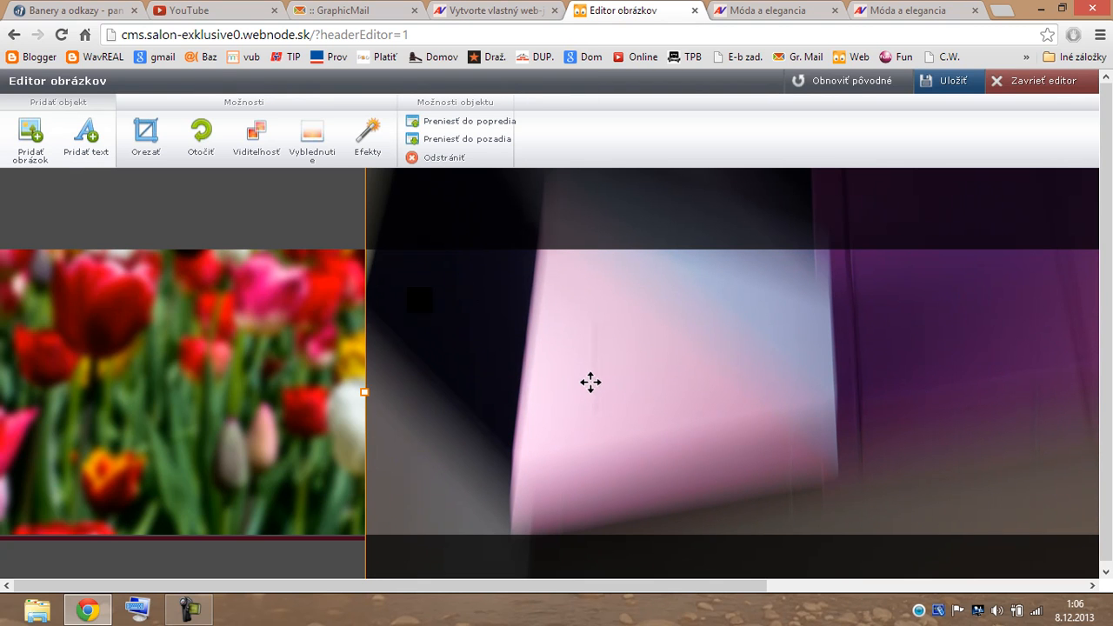
drag(557, 356, 416, 463)
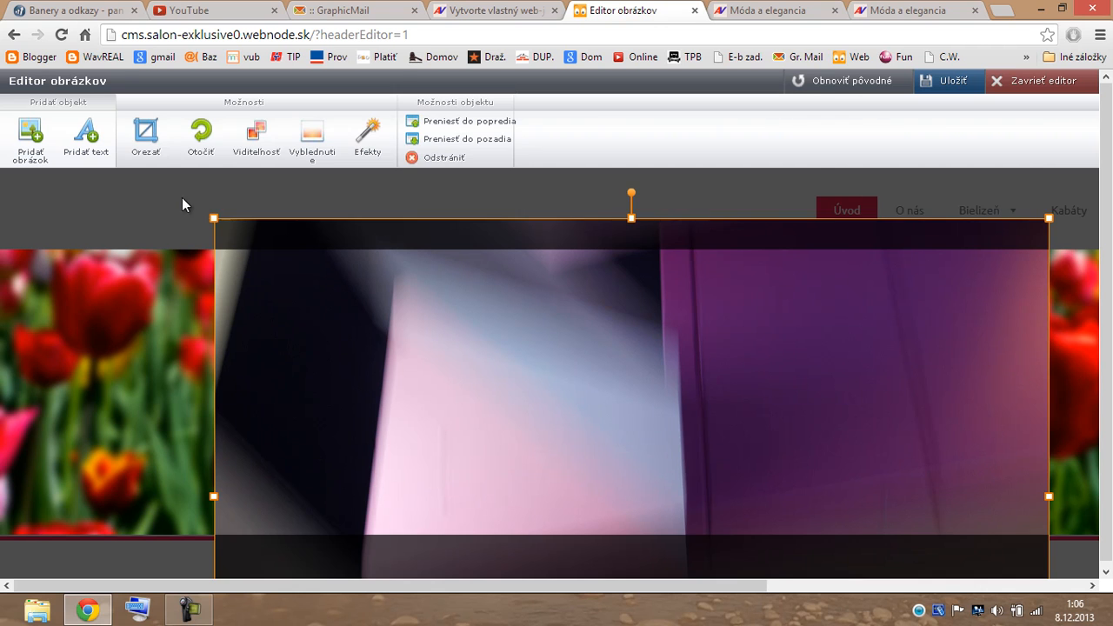
click(196, 220)
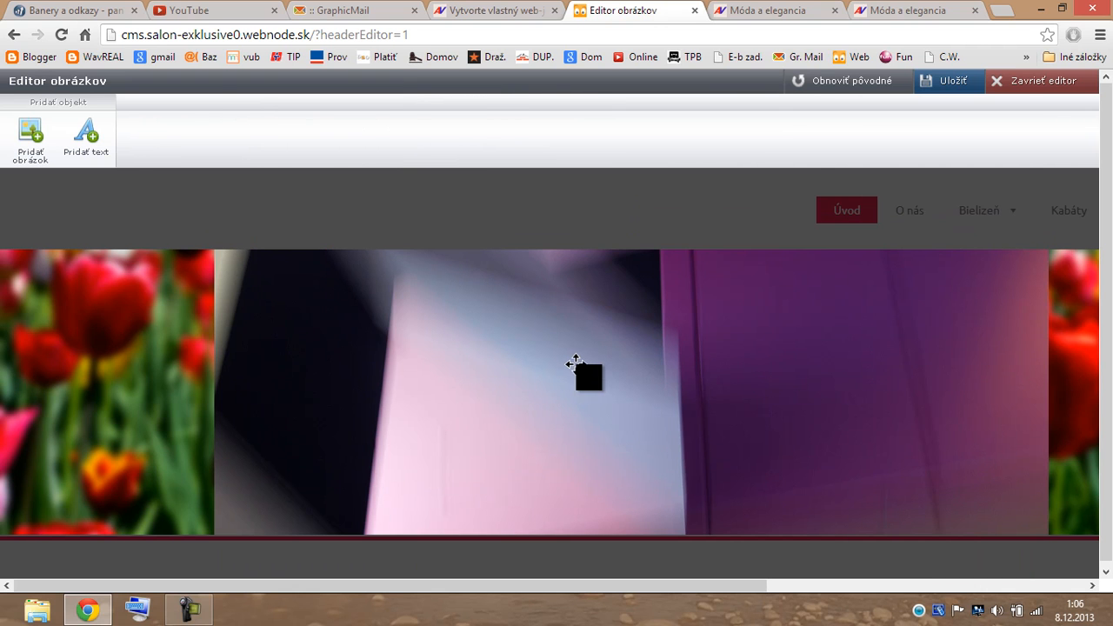
click(573, 364)
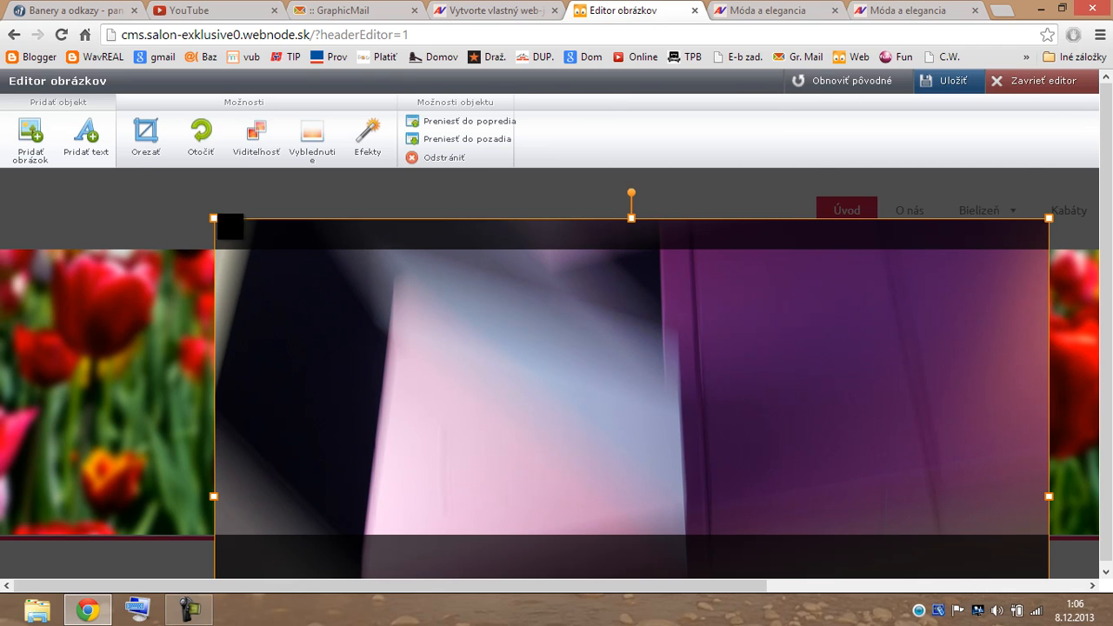
drag(207, 212, 19, 19)
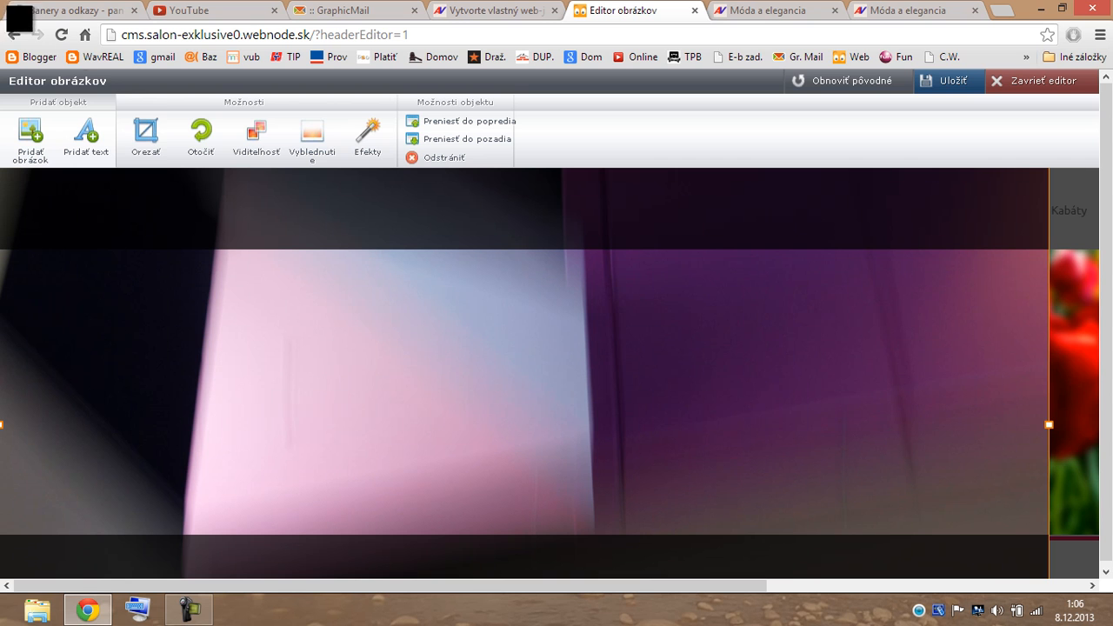
drag(464, 415, 455, 510)
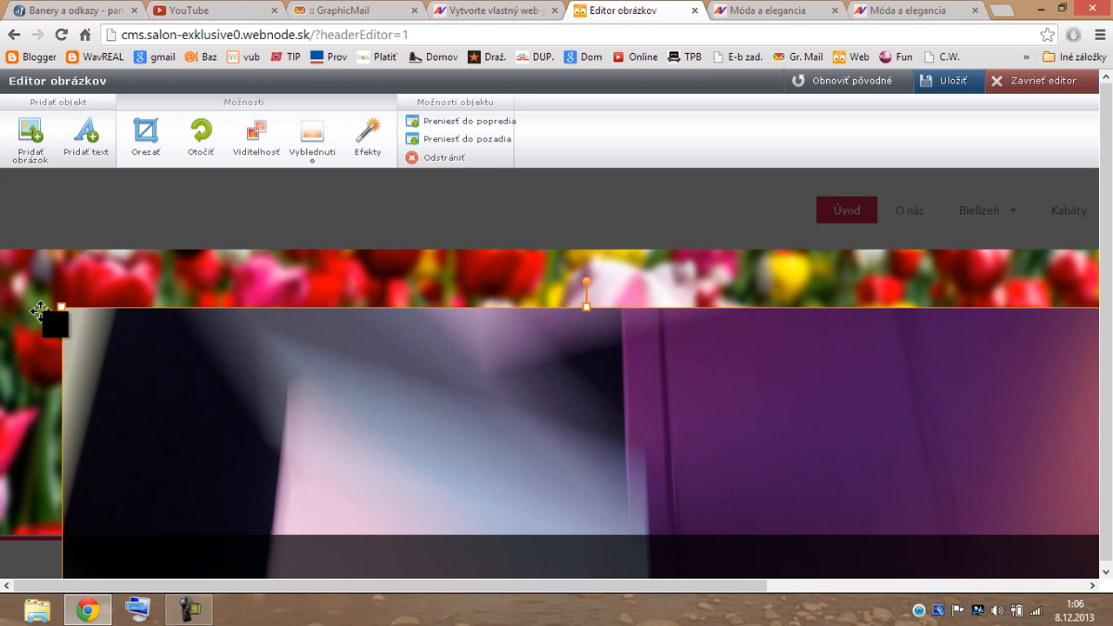
drag(58, 302, 2, 268)
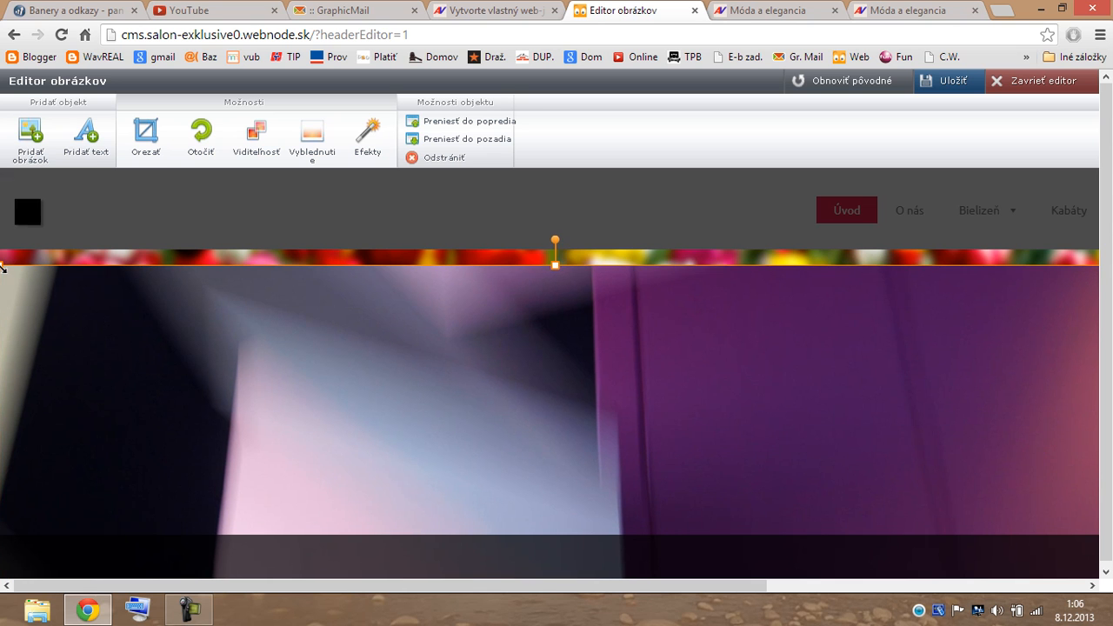
drag(343, 355, 388, 250)
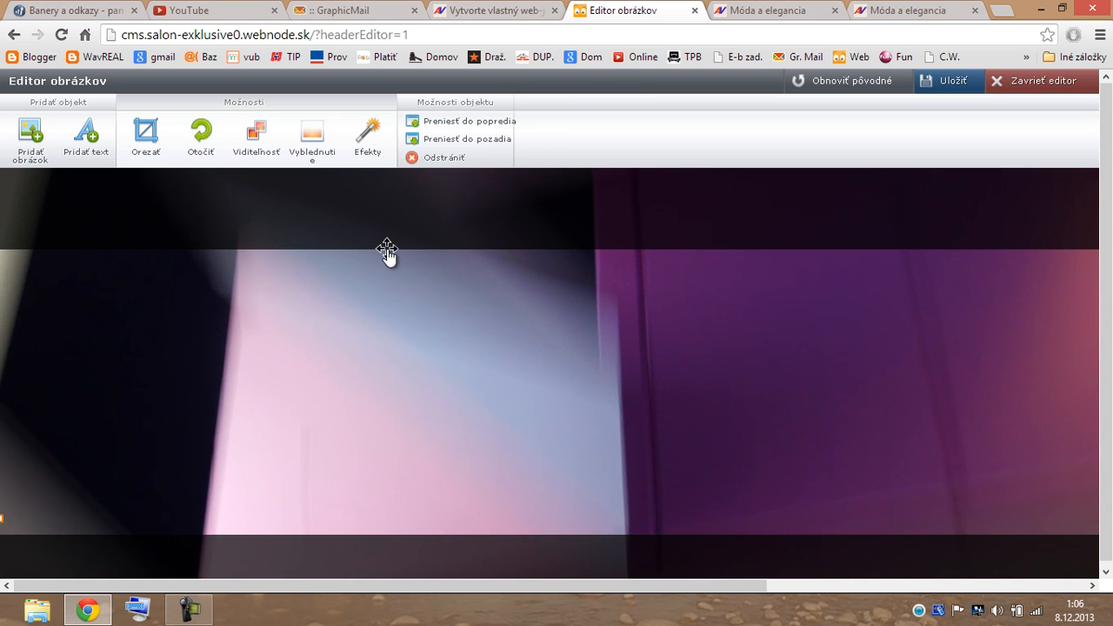
click(971, 87)
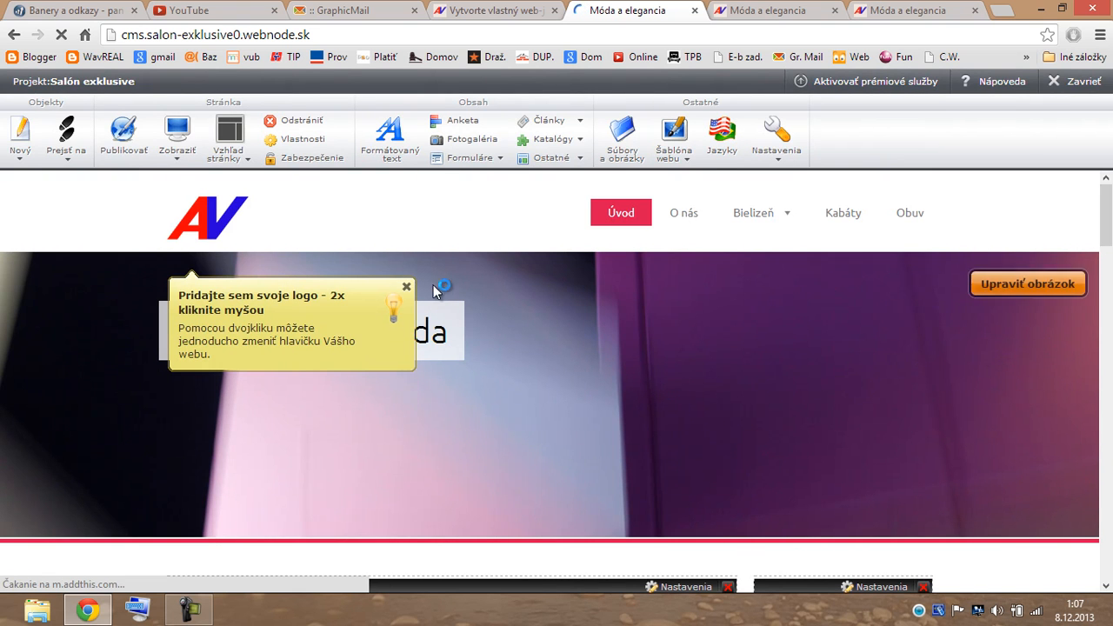
Dismiss the hint tooltips and publish the homepage with Publikovať.
click(407, 289)
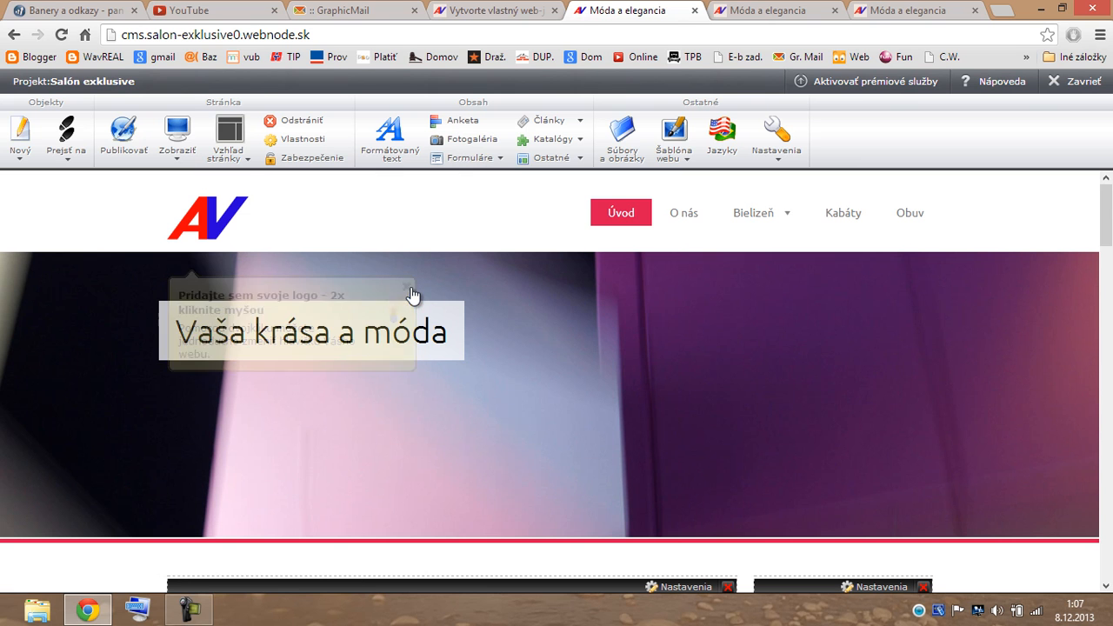
drag(1110, 235, 1102, 265)
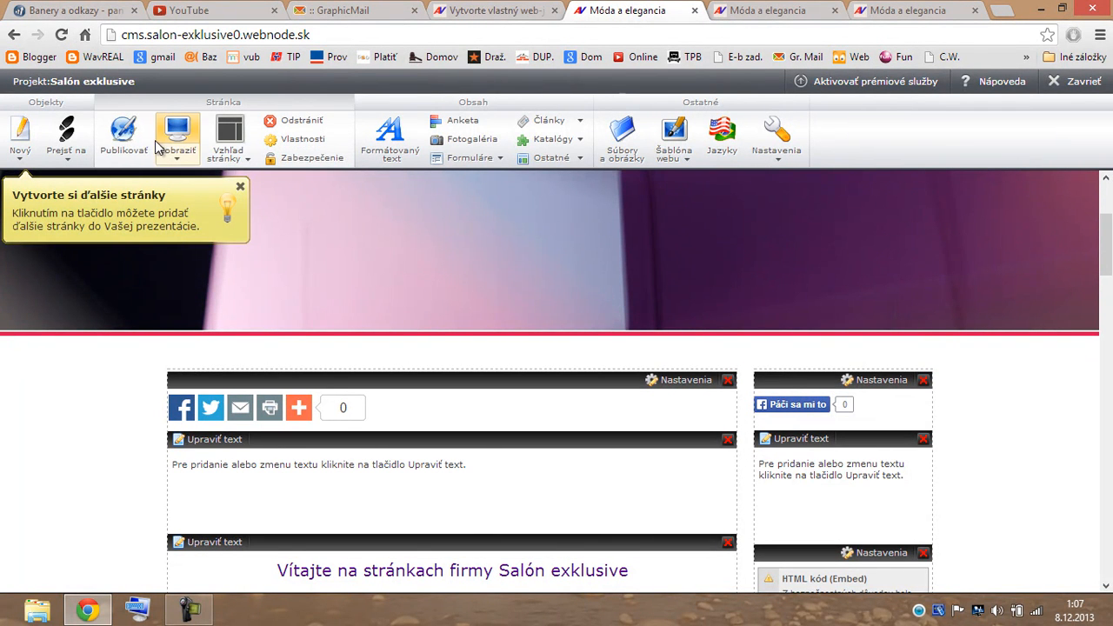
click(124, 150)
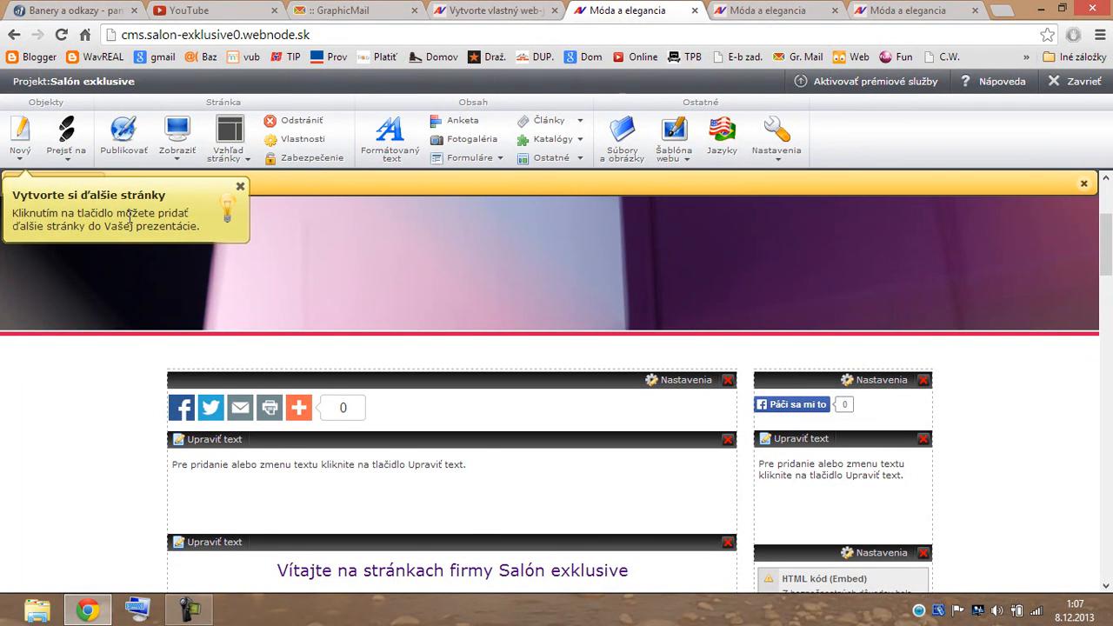
click(241, 188)
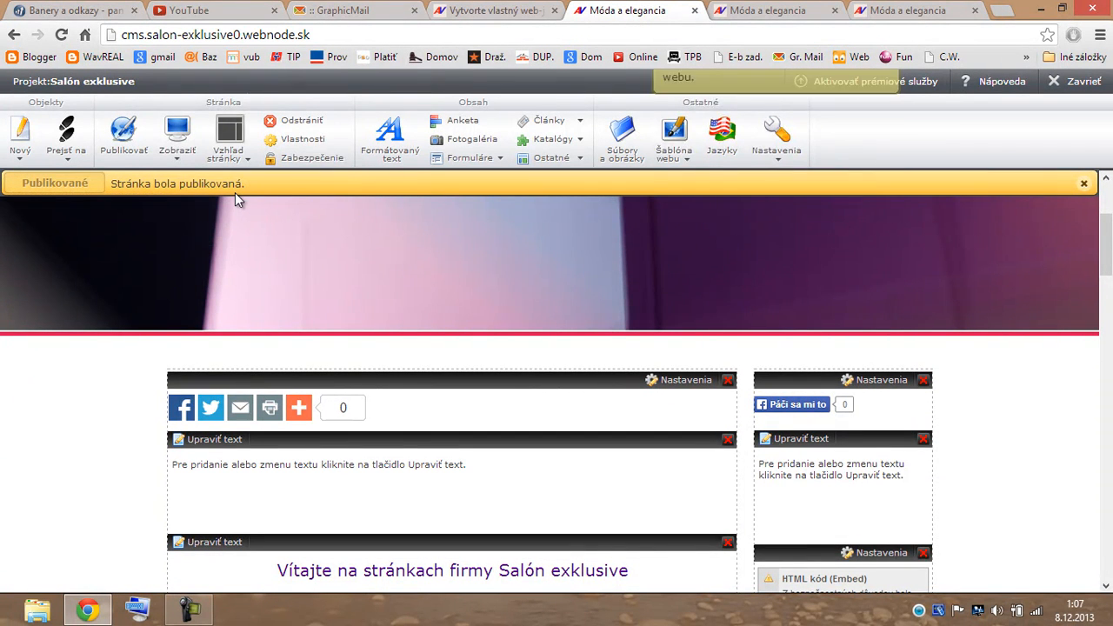
click(179, 155)
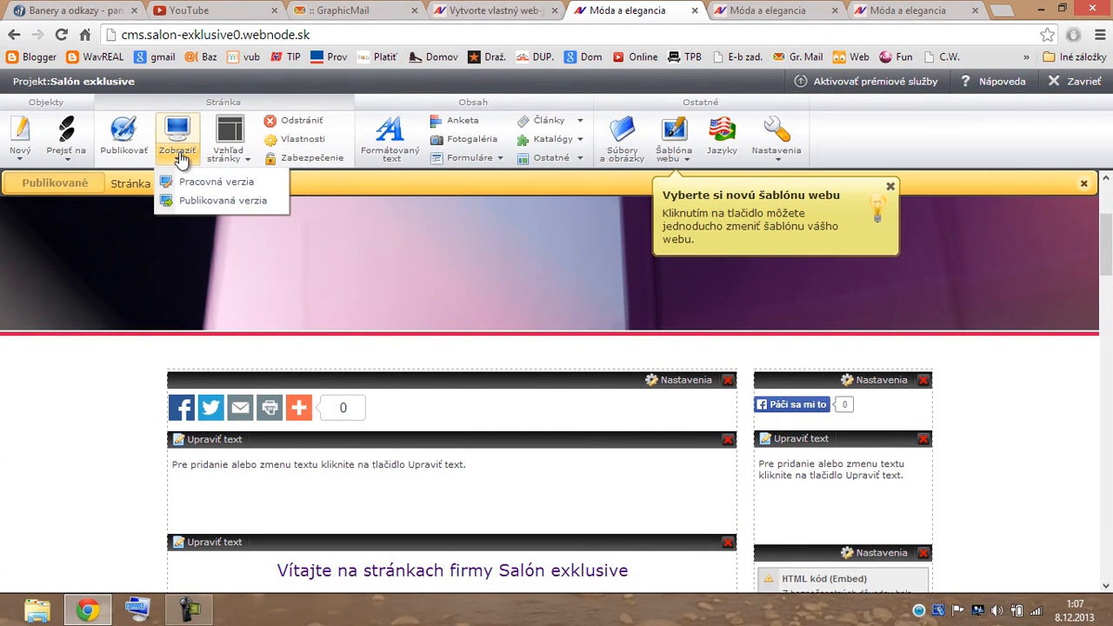
Open the Publikovaná verzia of the site and scroll to check the purple header.
click(214, 201)
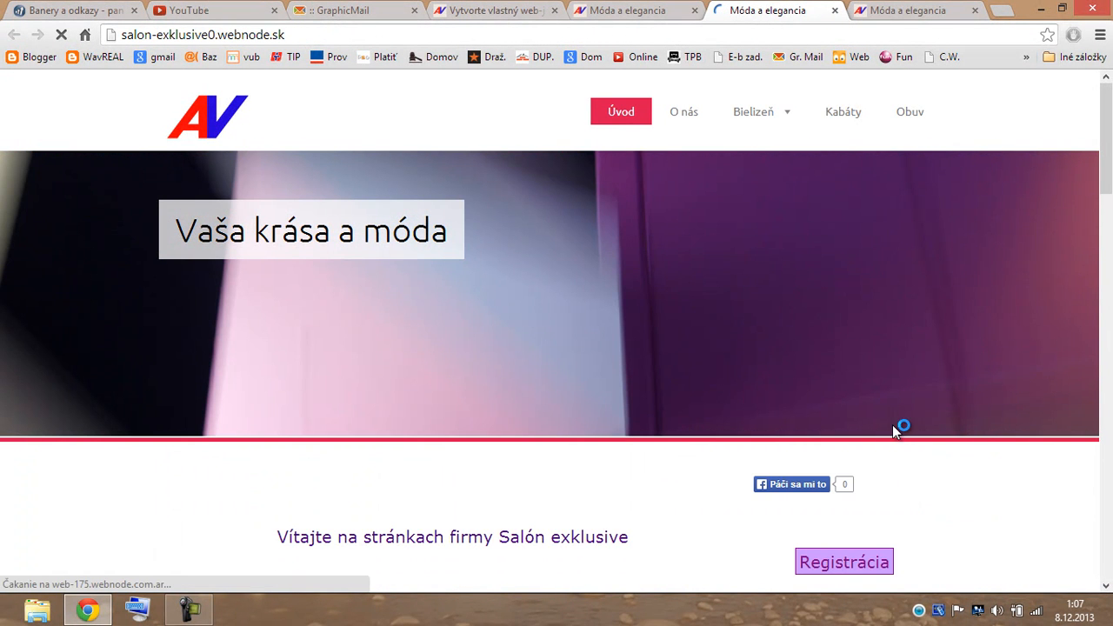
mouse_move(1110, 188)
mouse_down()
mouse_move(1107, 530)
mouse_move(1110, 169)
mouse_up()
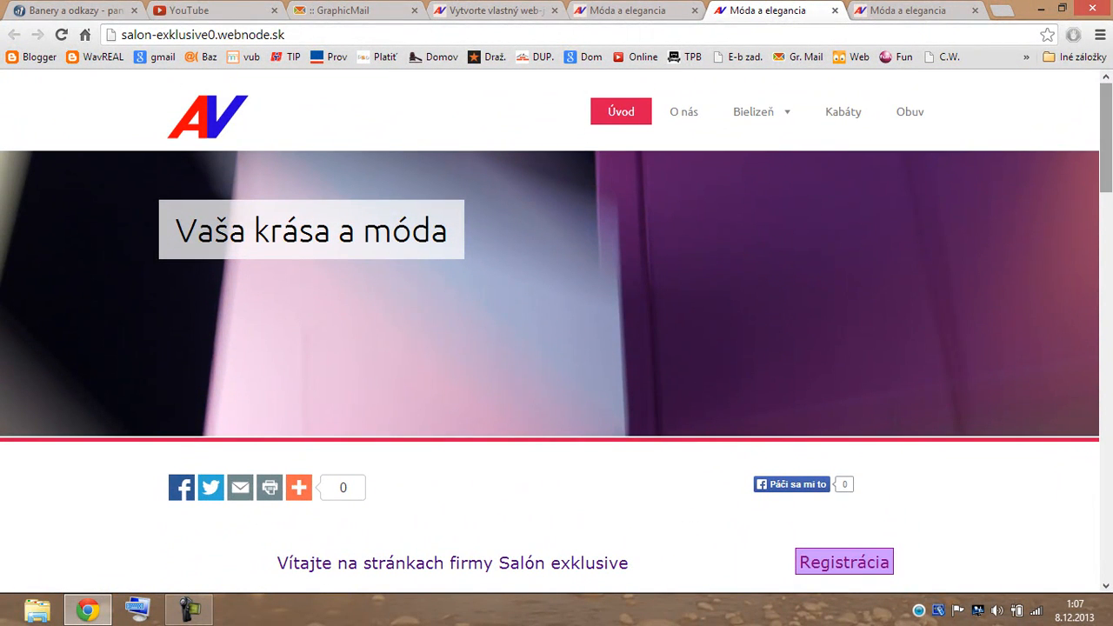